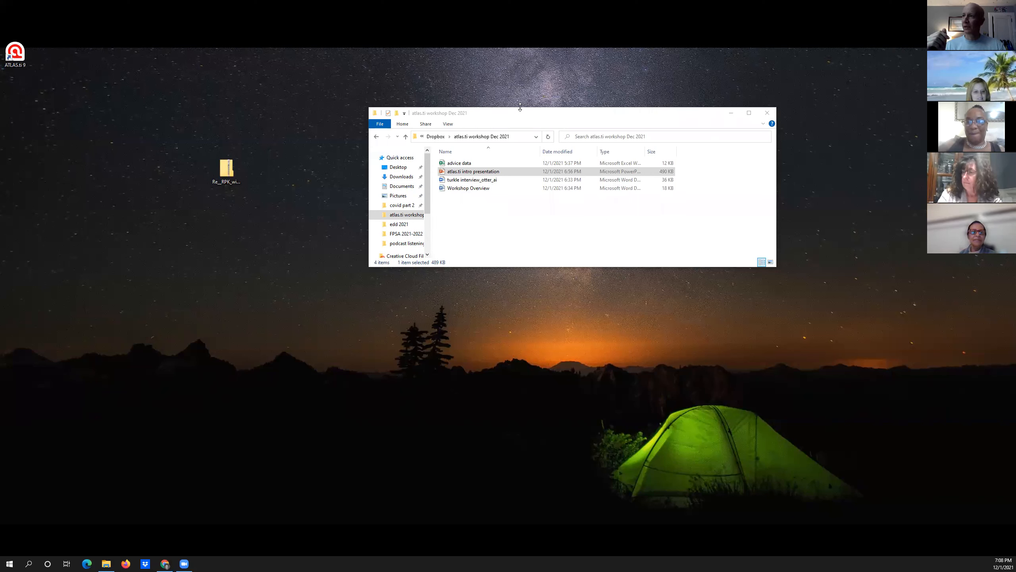
# Step: View the turkle interview_otter_ai transcript from the atlas.ti workshop Dec 2021 folder in Word, and close it
pyautogui.click(519, 120)
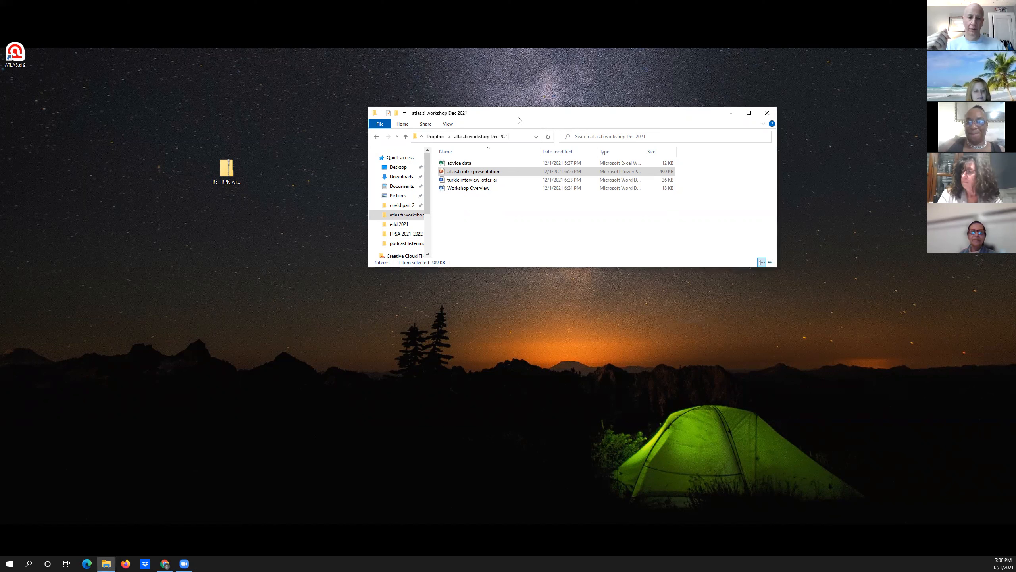
pyautogui.click(106, 564)
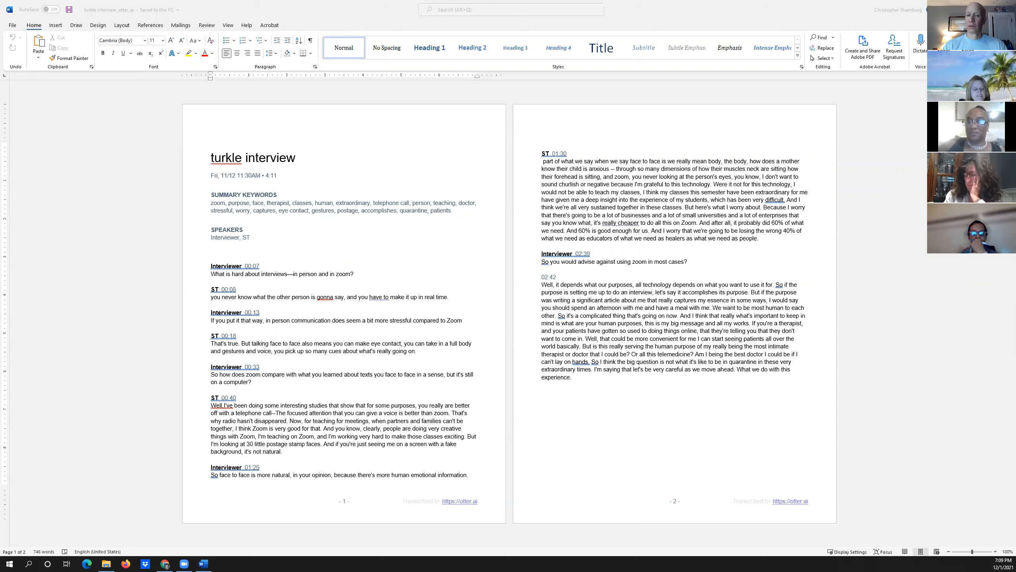
pyautogui.click(1006, 10)
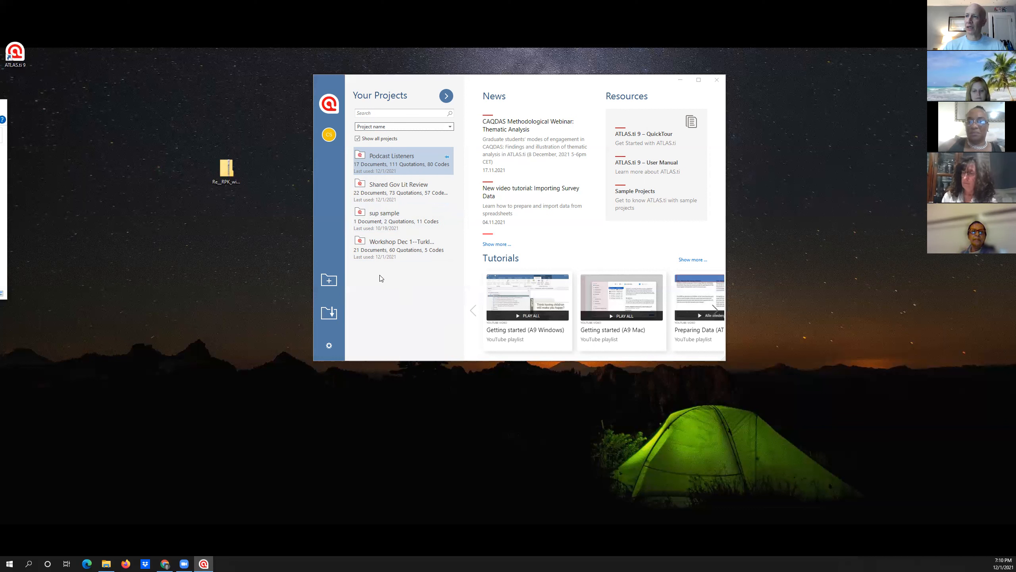
# Step: Create a new ATLAS.ti project named "Turkle Interview Analysis"
pyautogui.click(328, 280)
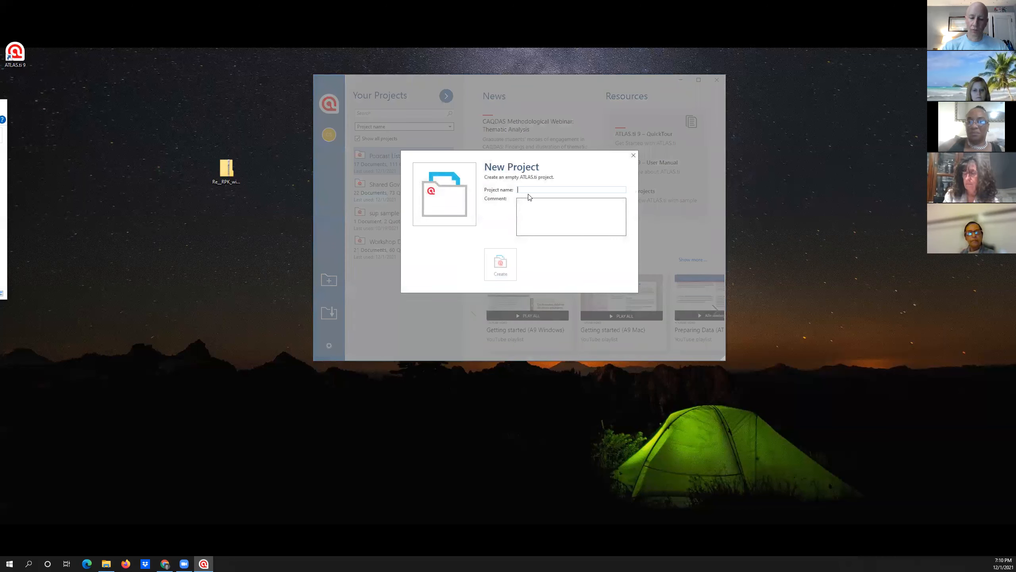
pyautogui.write('Turkle Inter')
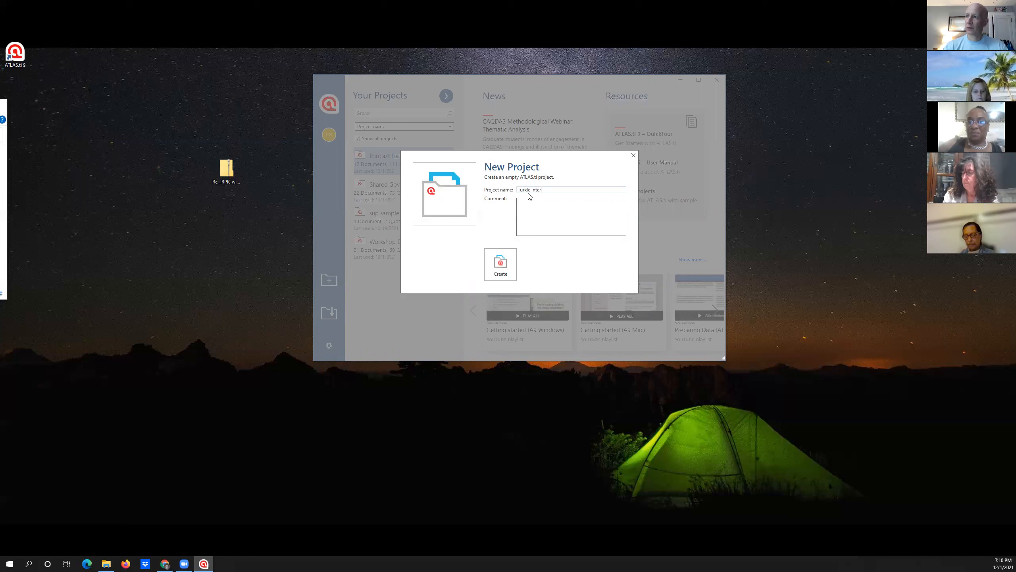
pyautogui.write('view Anal')
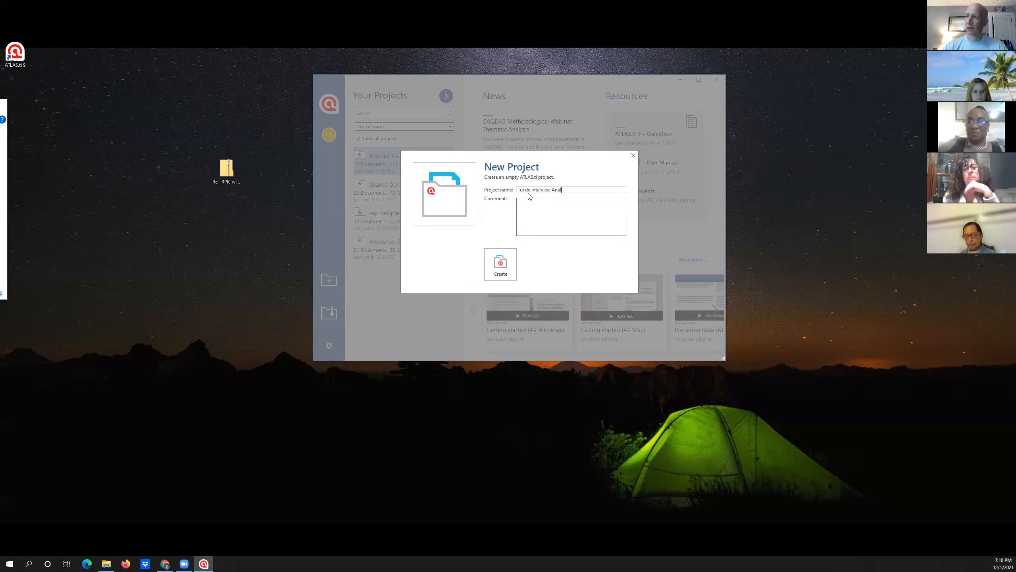
pyautogui.write('ysis')
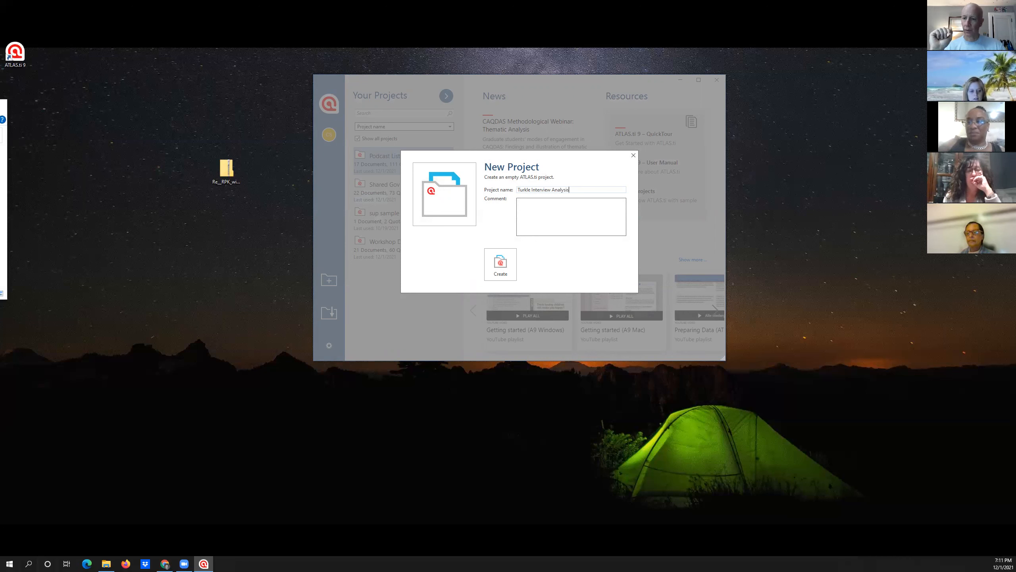
pyautogui.click(500, 263)
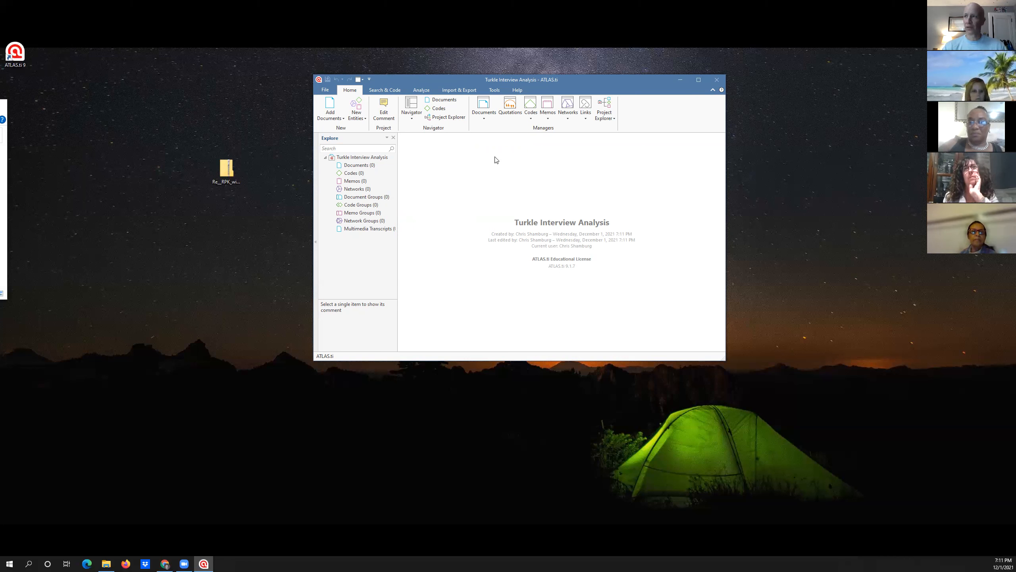
# Step: Add turkle interview_otter_ai from the atlas.ti workshop Dec 2021 folder to the project and maximize the project window
pyautogui.click(330, 104)
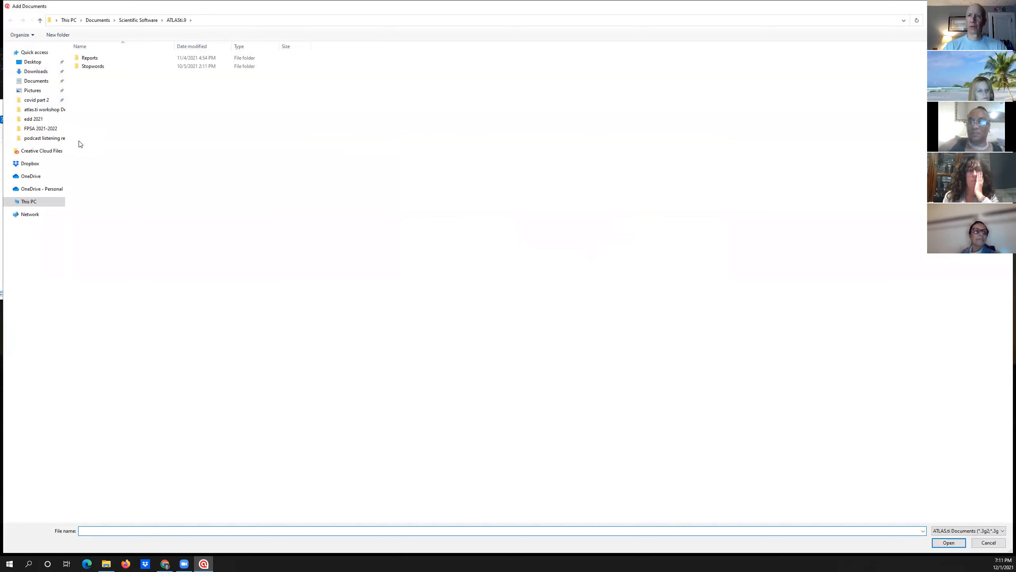
pyautogui.click(42, 109)
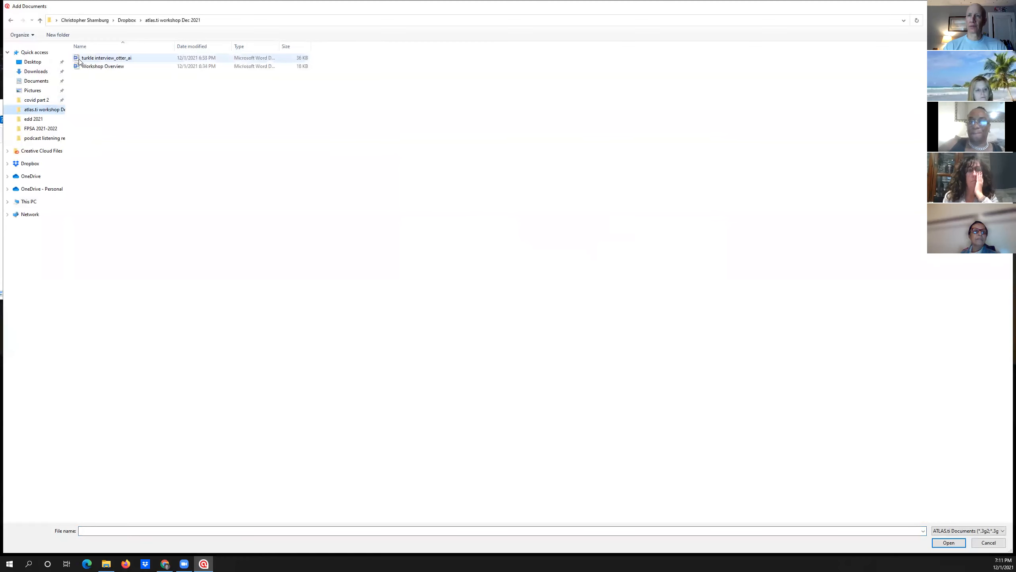
pyautogui.doubleClick(79, 60)
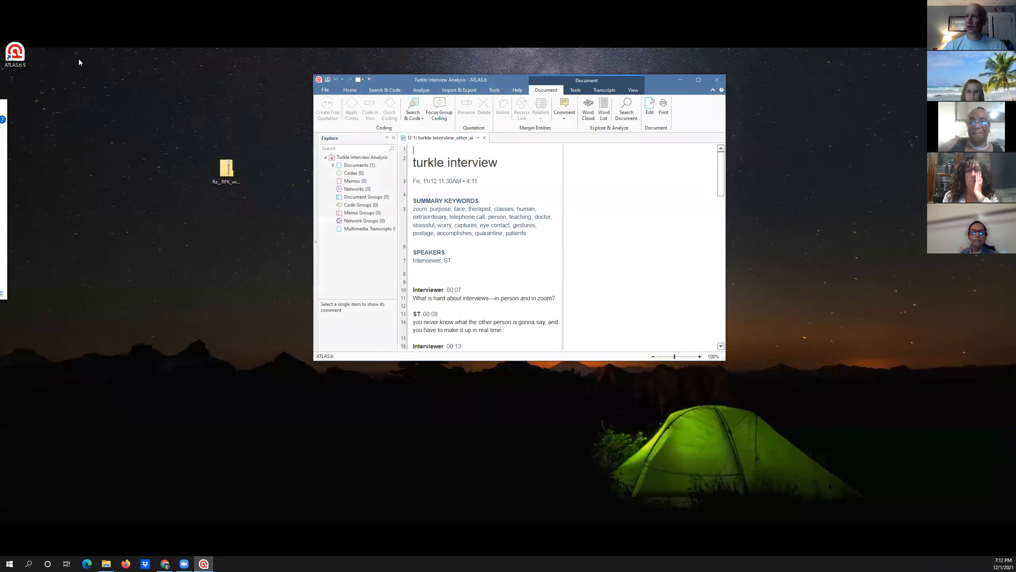
pyautogui.click(696, 79)
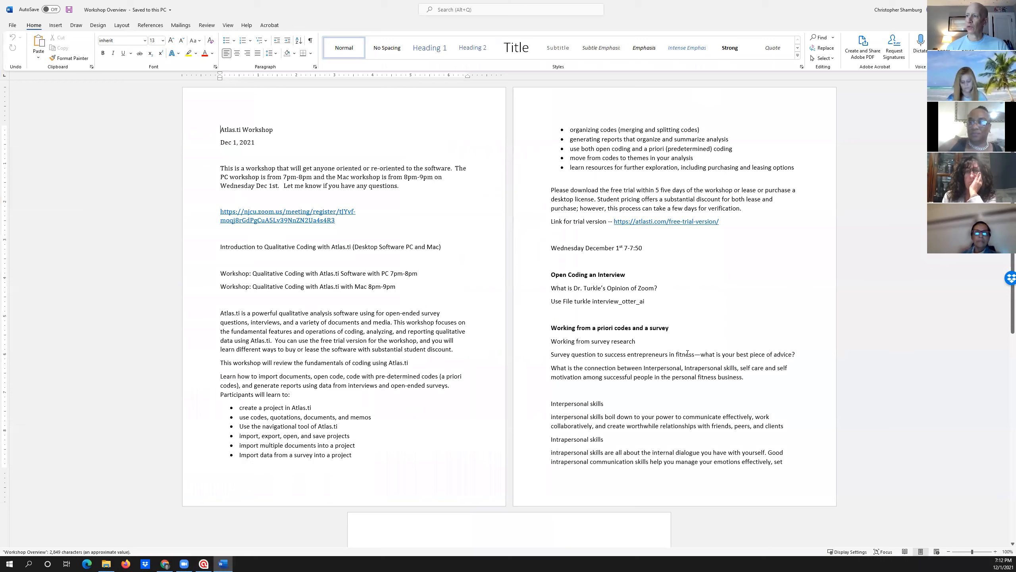
# Step: Enlarge the Workshop Overview document in Word and review its "Open Coding an Interview" section
pyautogui.click(584, 249)
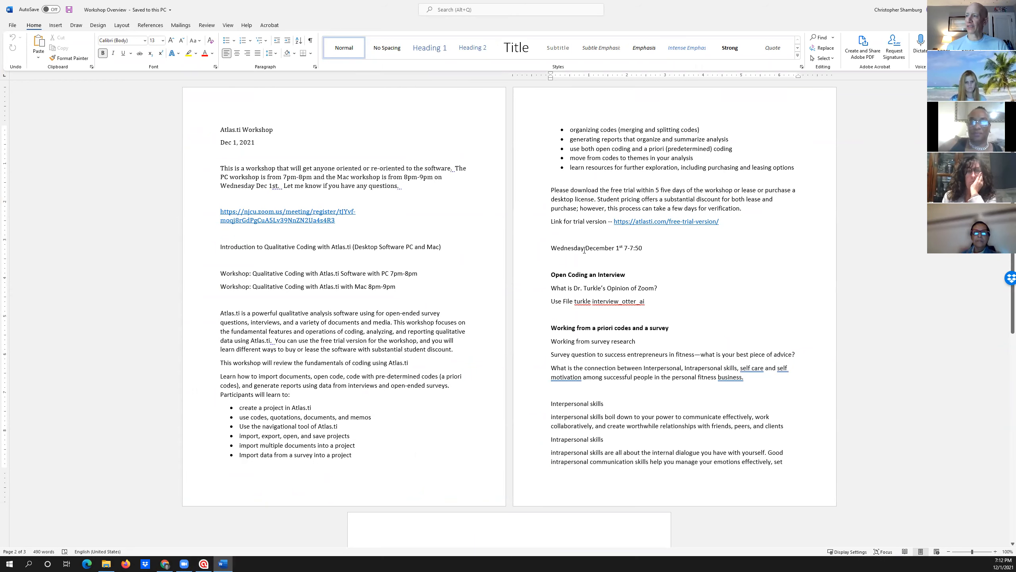
pyautogui.scroll(3, 592, 294)
pyautogui.scroll(1, 592, 294)
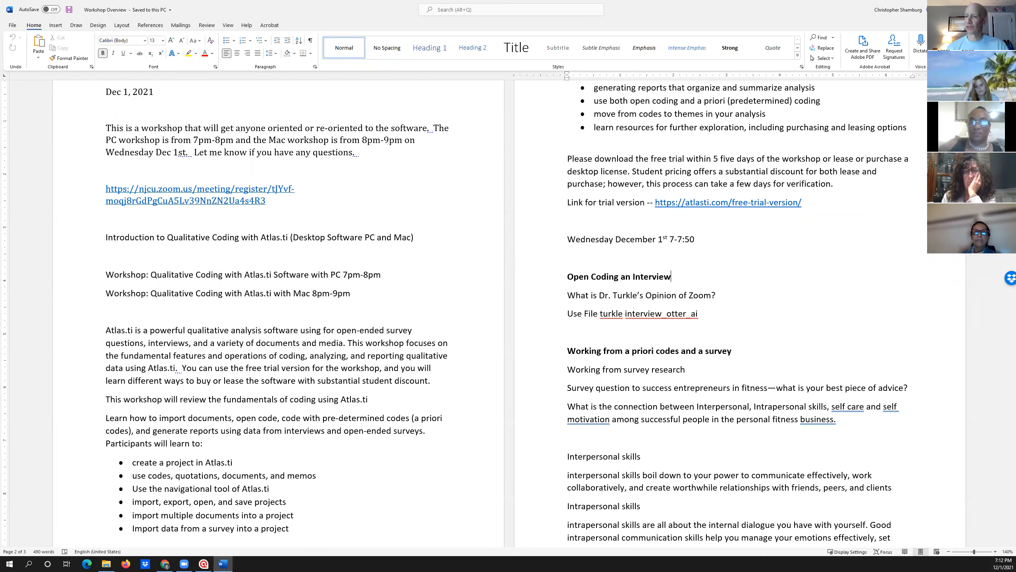
# Step: Switch to ATLAS.ti, enlarge the interview transcript to 230%, and read its keywords, speakers and opening exchanges
pyautogui.hotkey('alt', 'Tab')
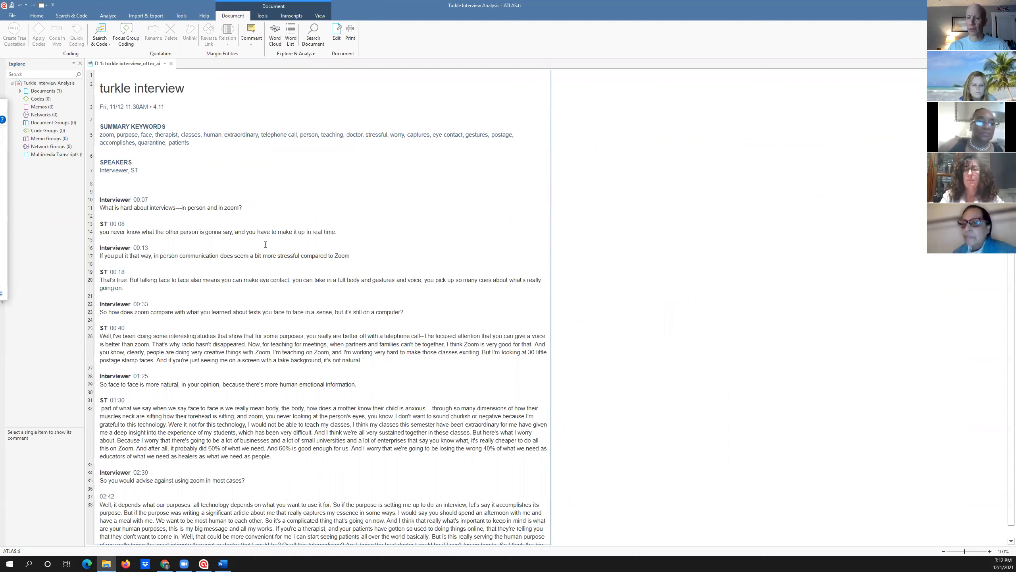
pyautogui.scroll(8, 266, 245)
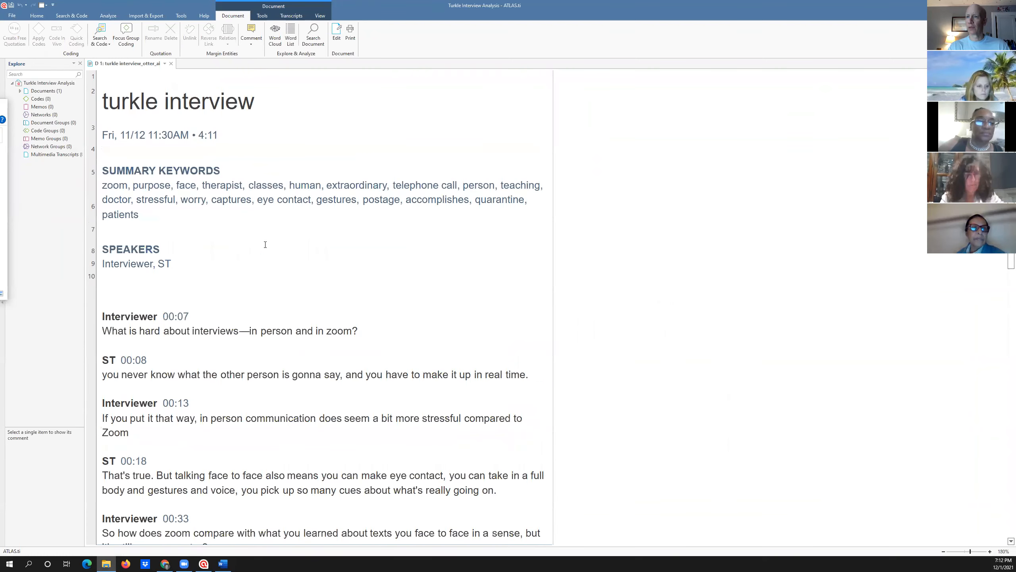
pyautogui.scroll(5, 265, 244)
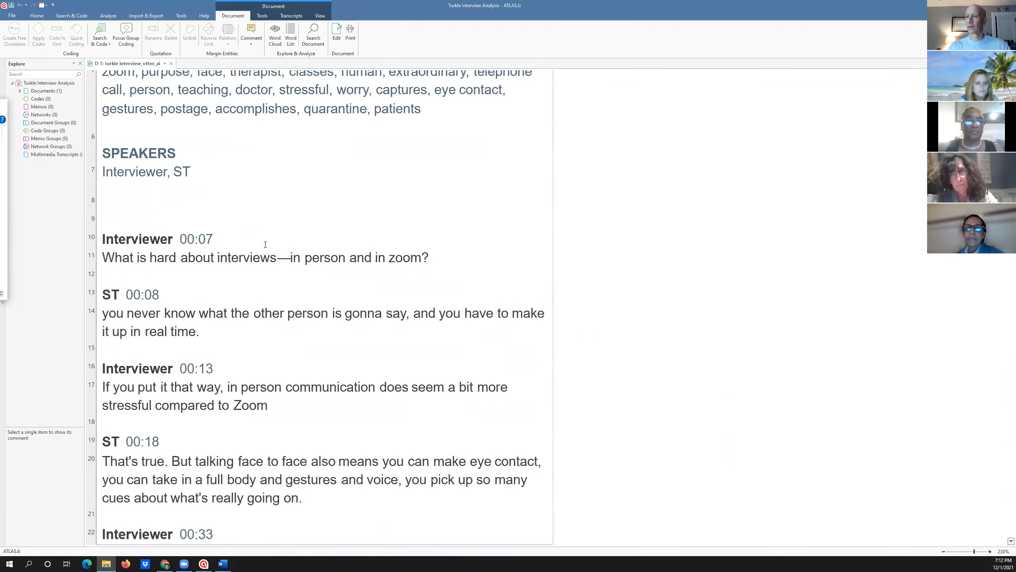
pyautogui.scroll(-5, 265, 245)
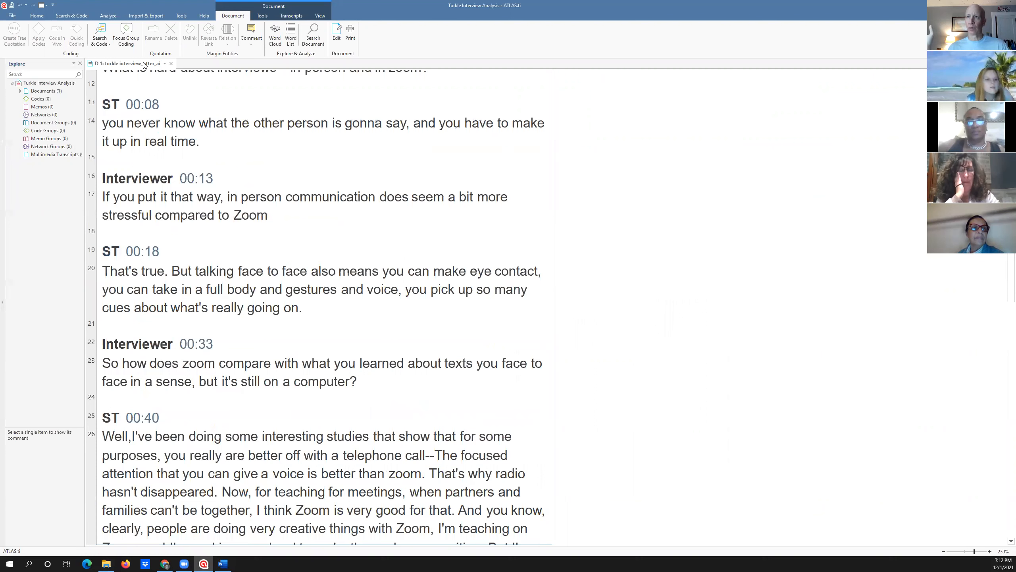
pyautogui.scroll(3, 168, 180)
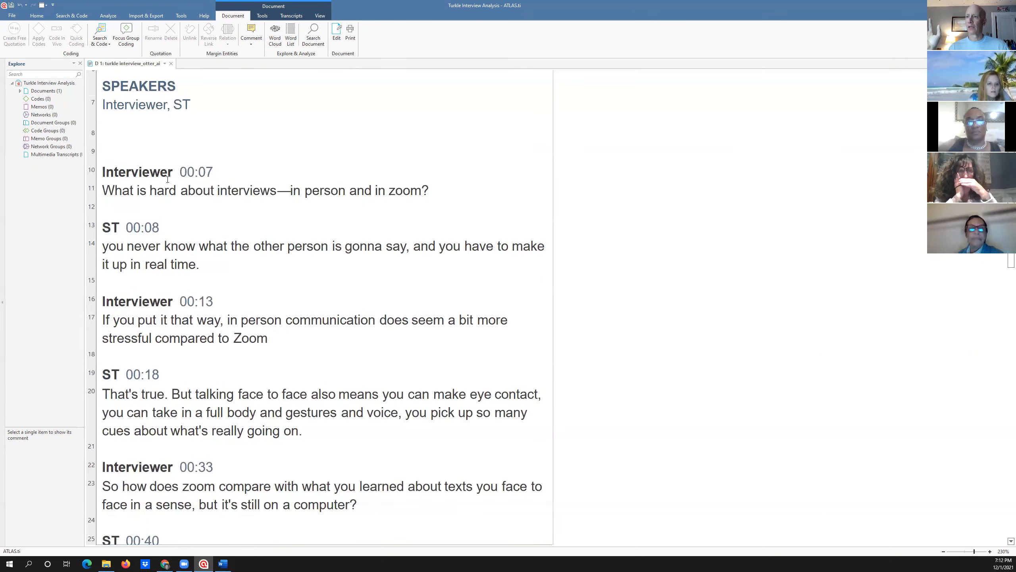
pyautogui.scroll(5, 168, 179)
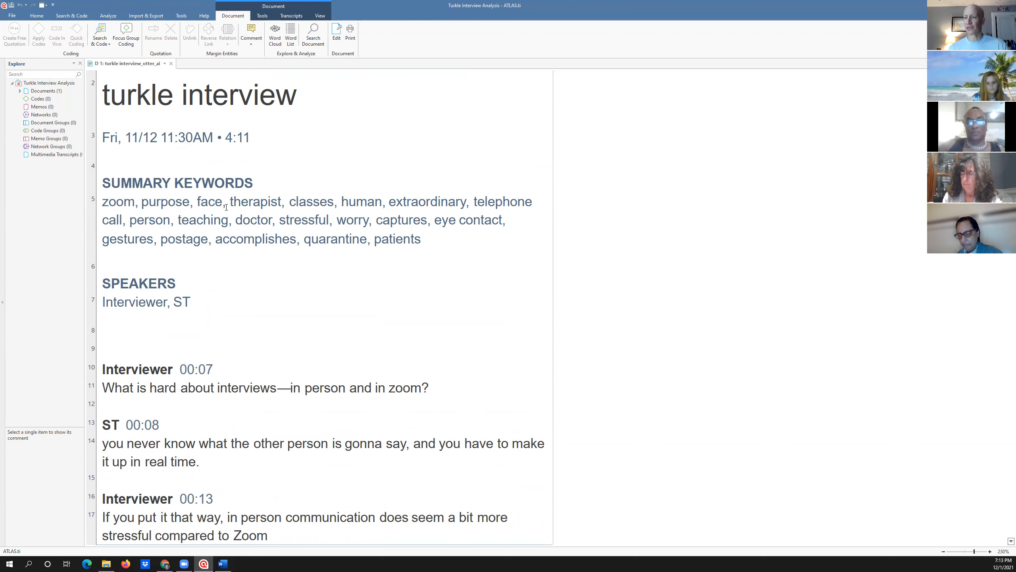
pyautogui.scroll(-5, 281, 275)
pyautogui.scroll(2, 282, 274)
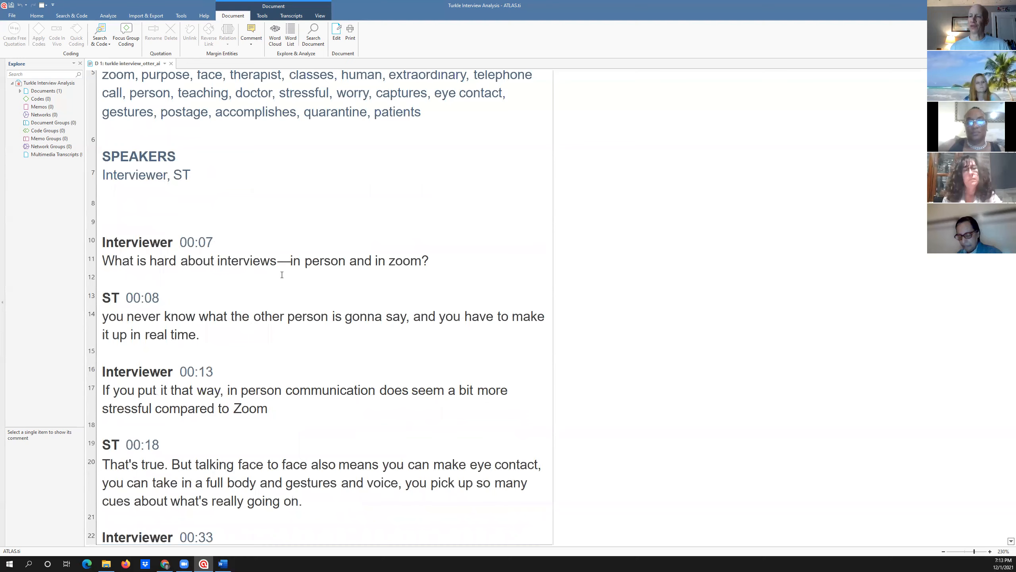
pyautogui.scroll(-1, 282, 275)
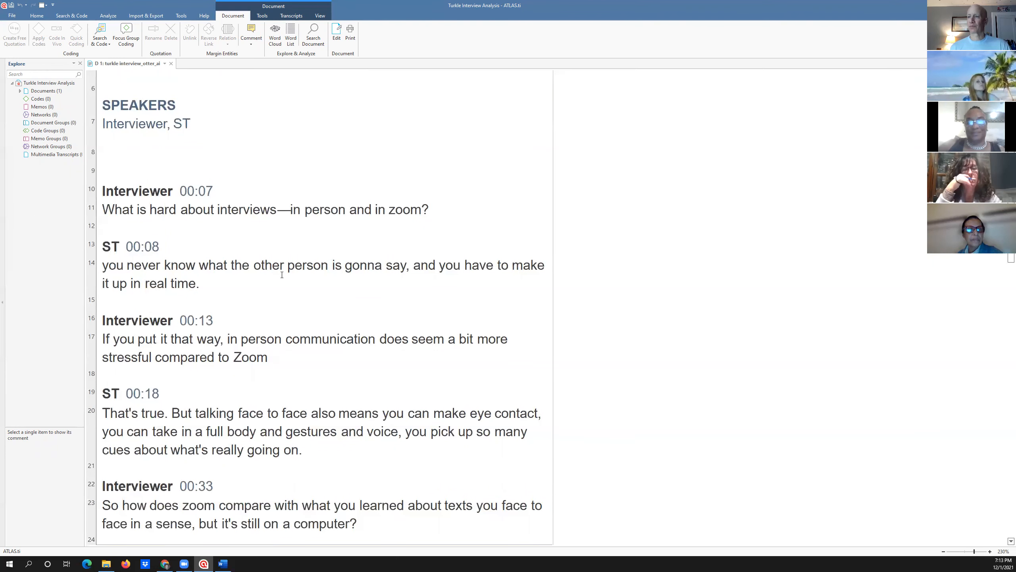
pyautogui.scroll(-1, 281, 275)
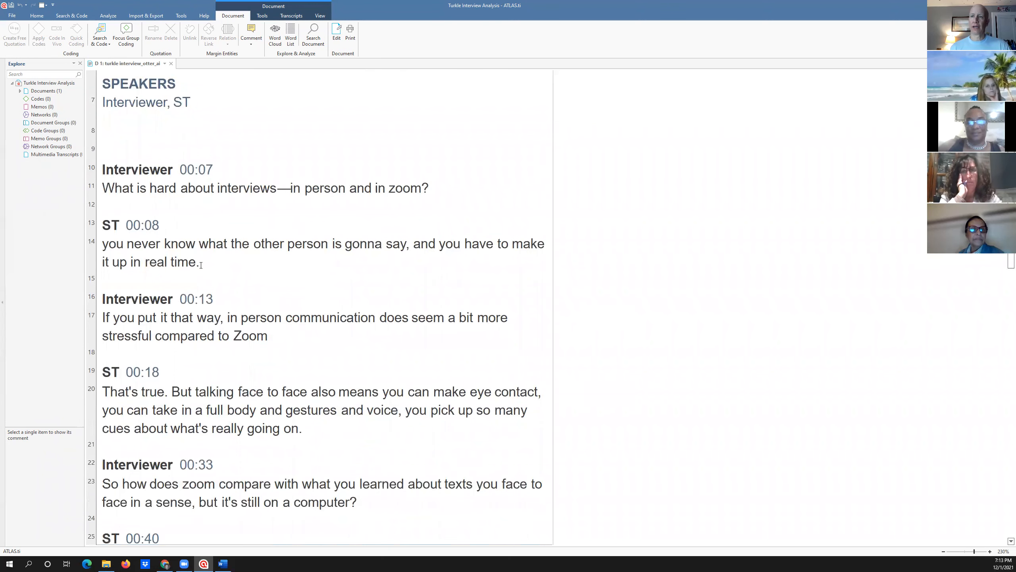
# Step: Code the ST answer at 00:08, "you never know what the other person is gonna say", with a new code "indecision"
pyautogui.moveTo(201, 267); pyautogui.dragTo(104, 243)
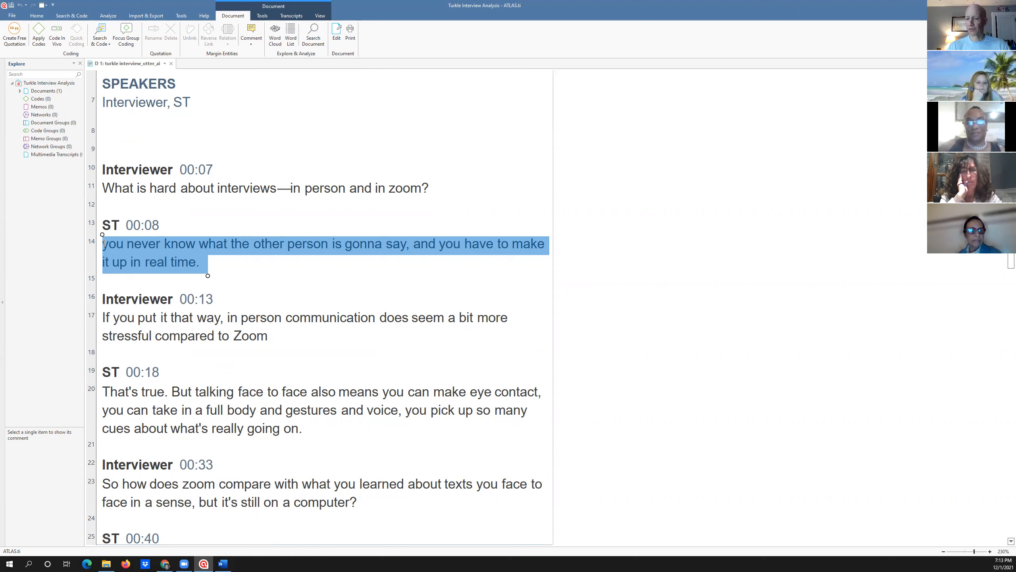
pyautogui.rightClick(145, 263)
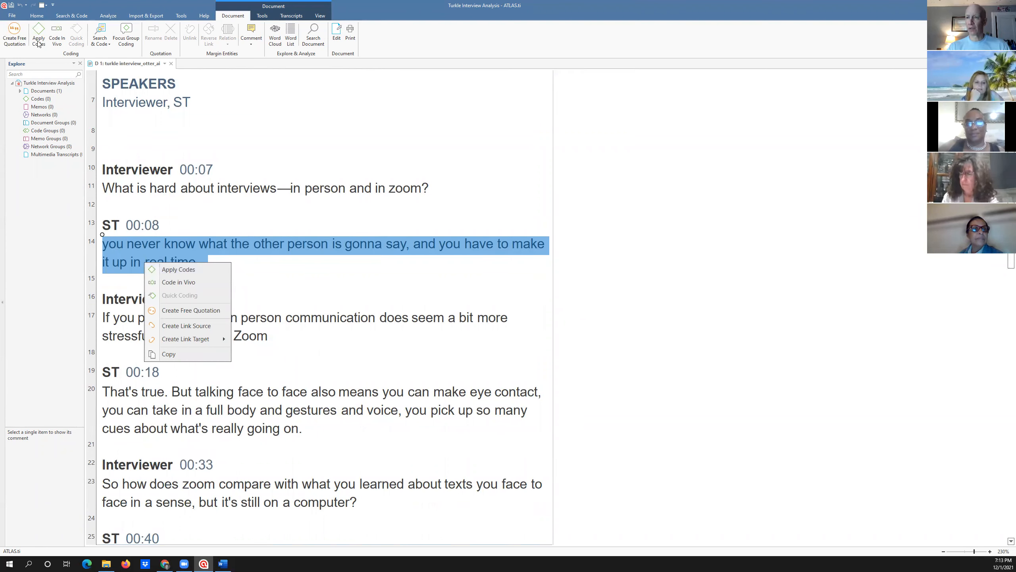
pyautogui.click(179, 270)
pyautogui.write('inde')
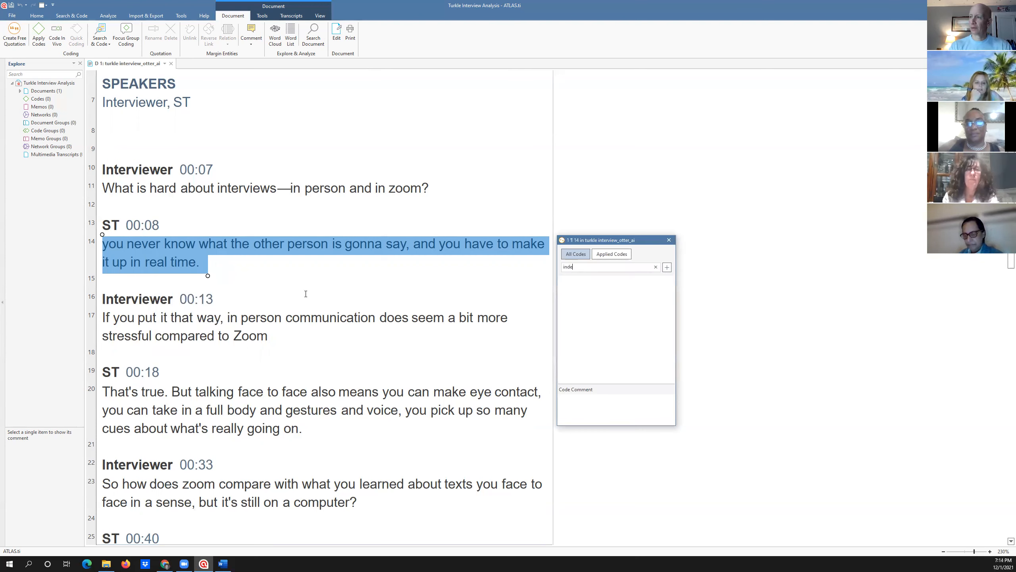
pyautogui.write('cision')
pyautogui.press('Return')
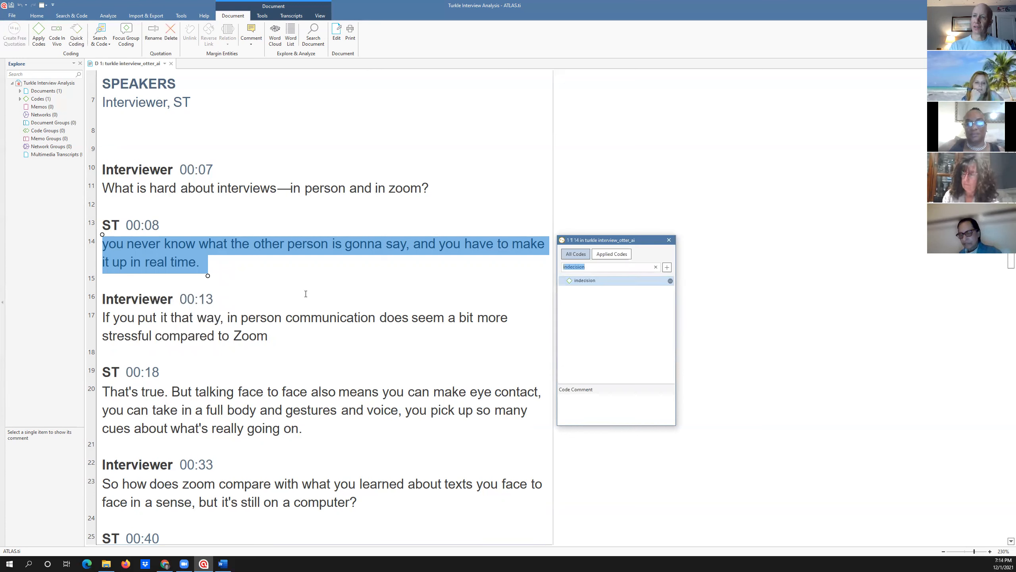
# Step: Add a second new code, "difficulty", to the same ST 00:08 quotation and close the coding dialog
pyautogui.write('i')
pyautogui.write('diffic')
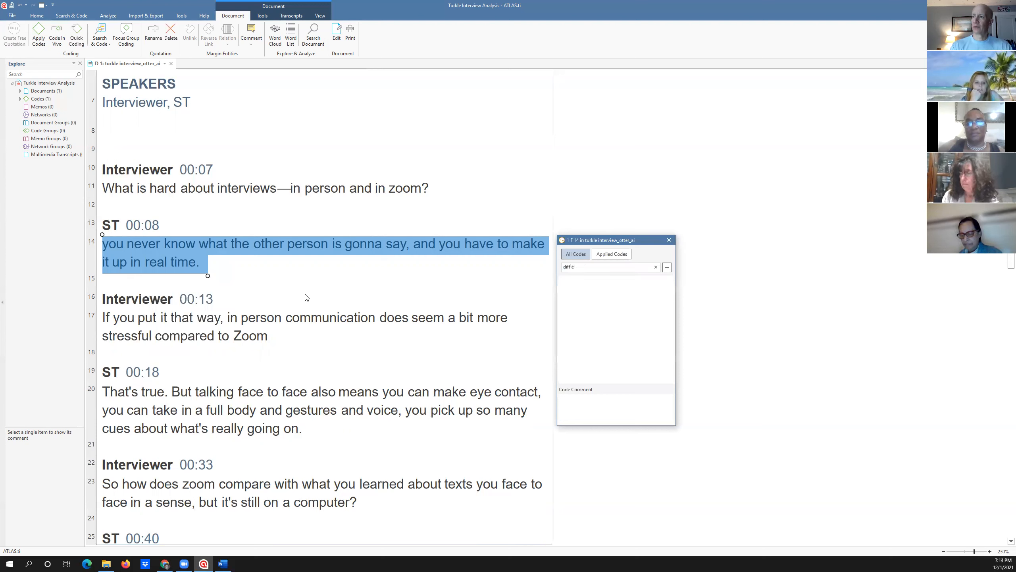
pyautogui.write('ulty')
pyautogui.press('Return')
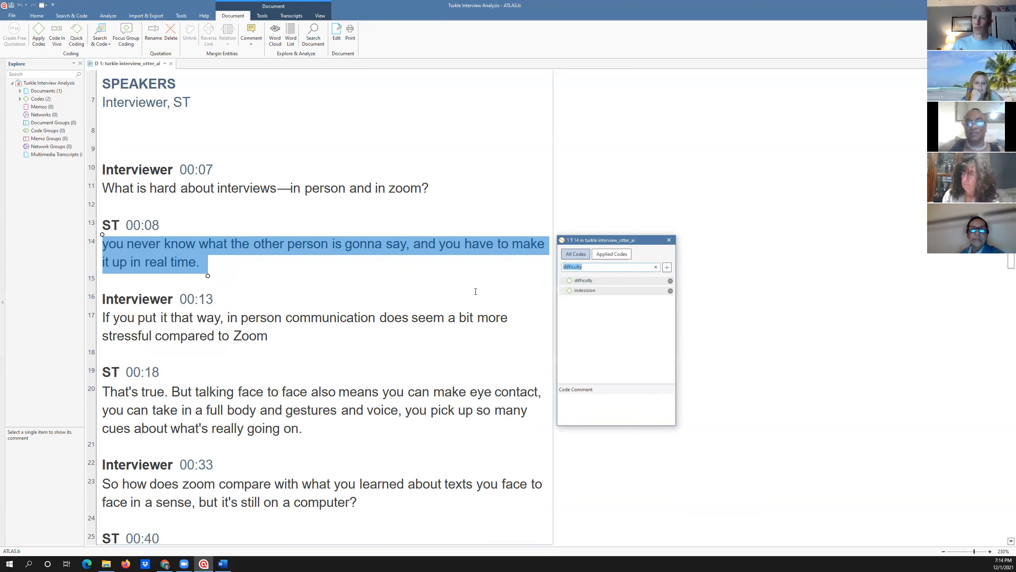
pyautogui.click(406, 325)
# Step: Examine the margin display of the 00:08 quotation and its "difficulty" and "indecision" codes
pyautogui.scroll(-3, 405, 326)
pyautogui.scroll(3, 404, 325)
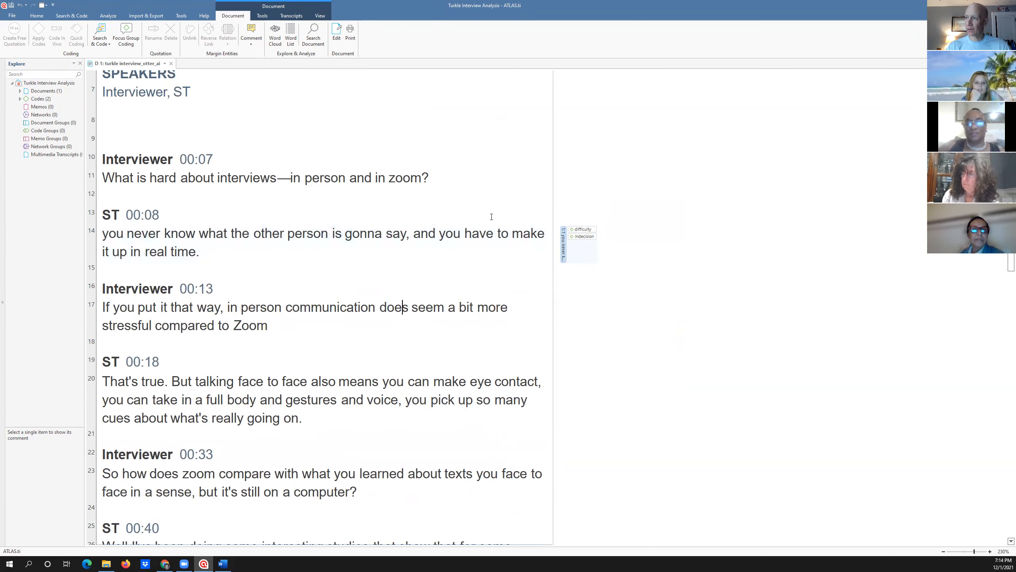
pyautogui.click(511, 233)
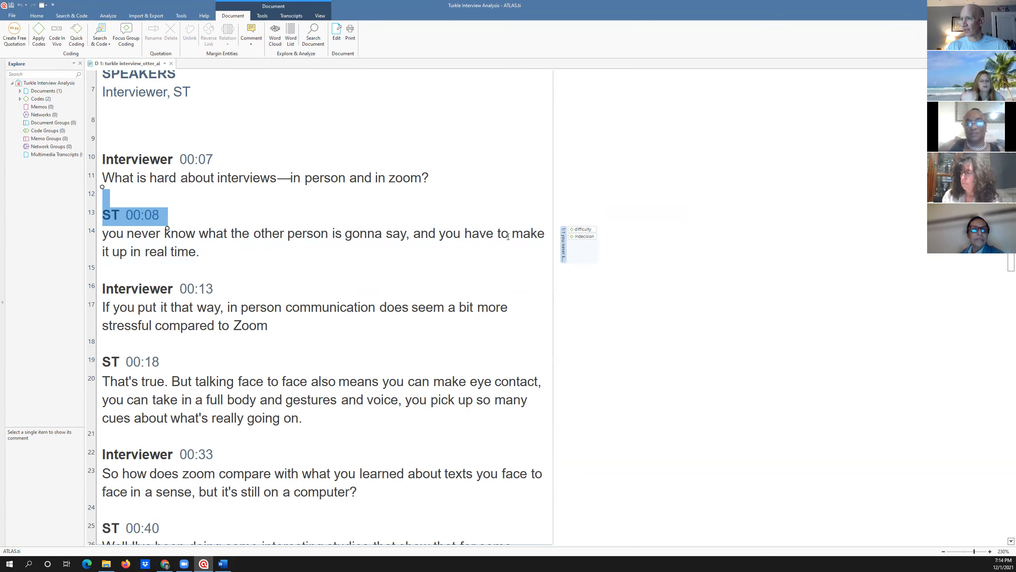
pyautogui.click(564, 251)
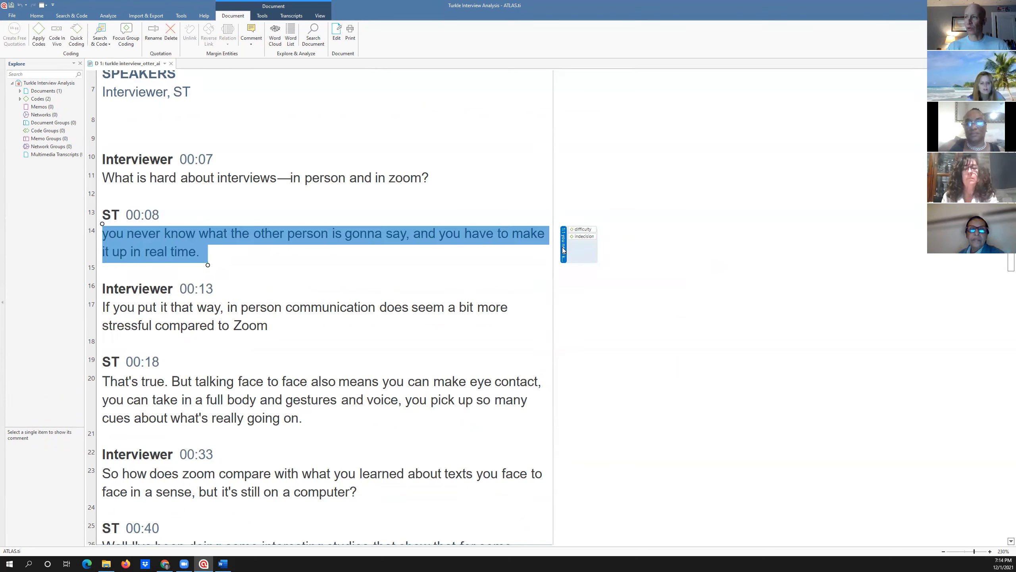
pyautogui.click(574, 237)
pyautogui.click(578, 230)
pyautogui.click(407, 275)
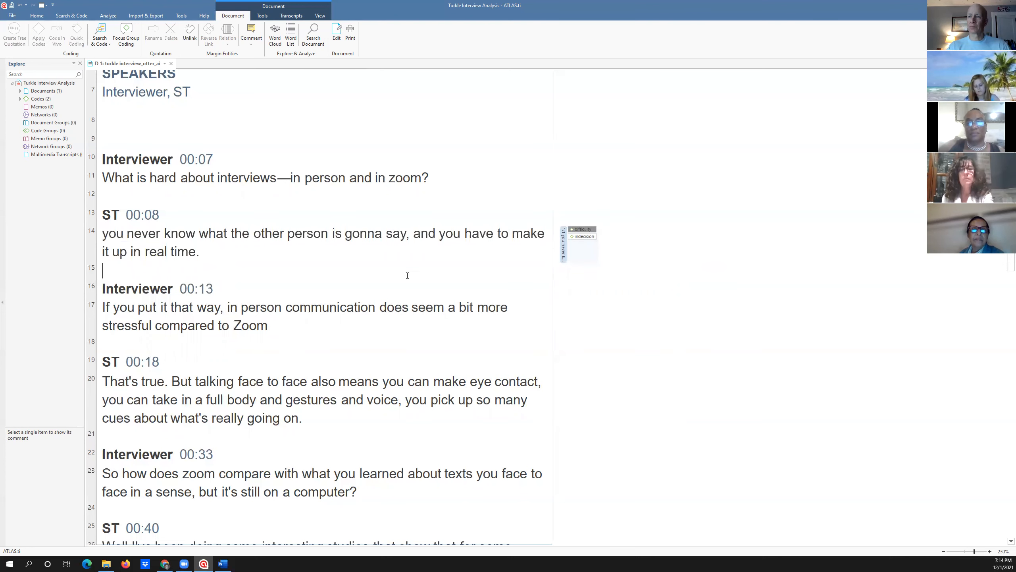
# Step: Code the ST answer at 00:18, from "But talking face to face" to "really going on", with a new code "benefit in person"
pyautogui.scroll(-3, 407, 276)
pyautogui.scroll(-2, 408, 276)
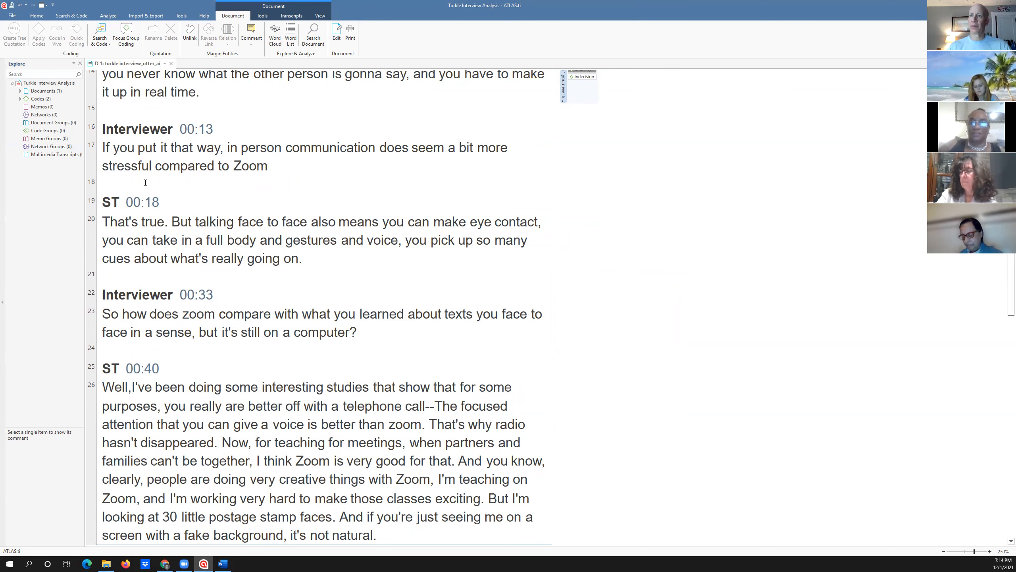
pyautogui.scroll(-1, 145, 183)
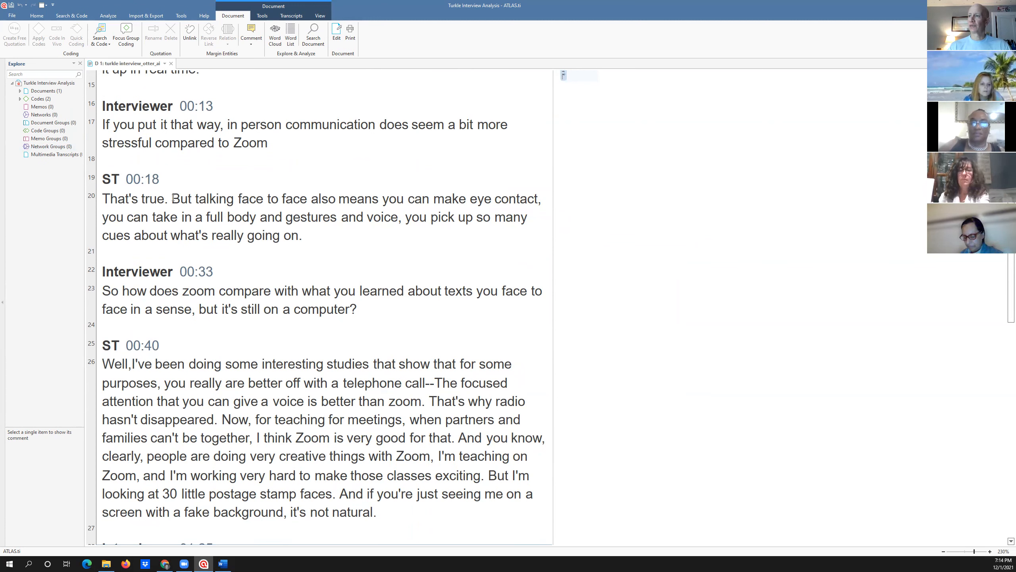
pyautogui.moveTo(173, 198); pyautogui.dragTo(202, 225)
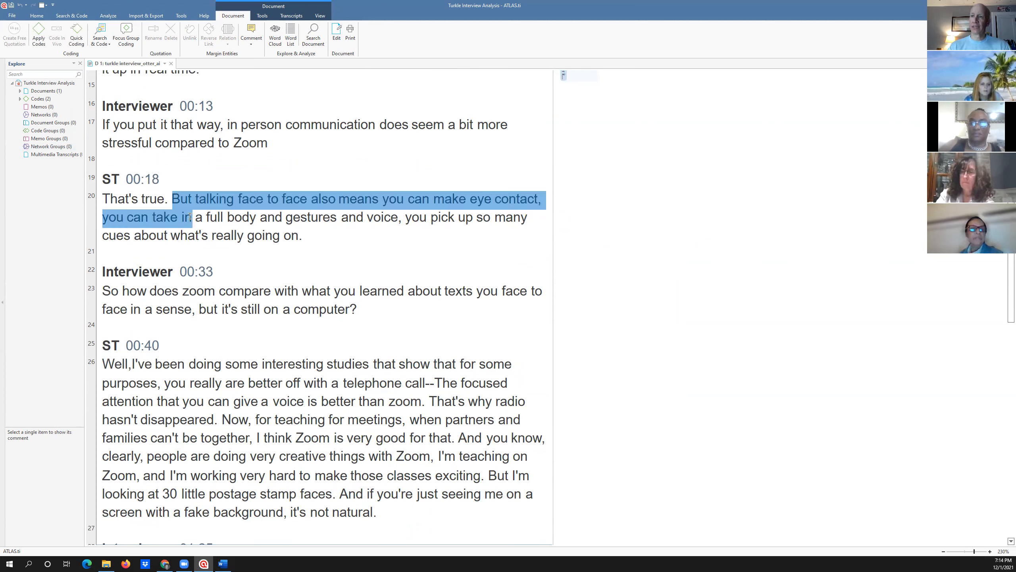
pyautogui.moveTo(202, 225); pyautogui.dragTo(301, 235)
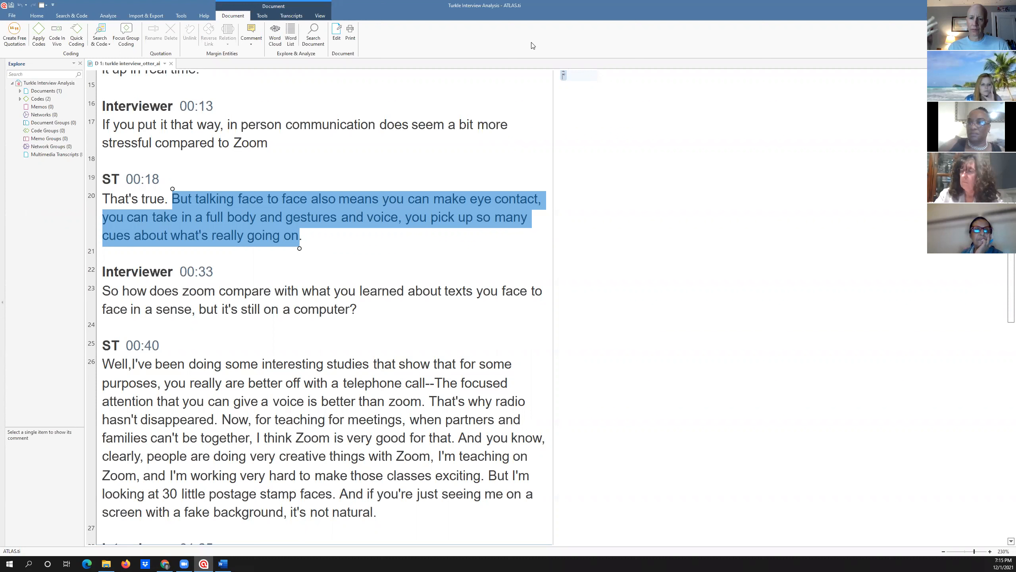
pyautogui.rightClick(284, 204)
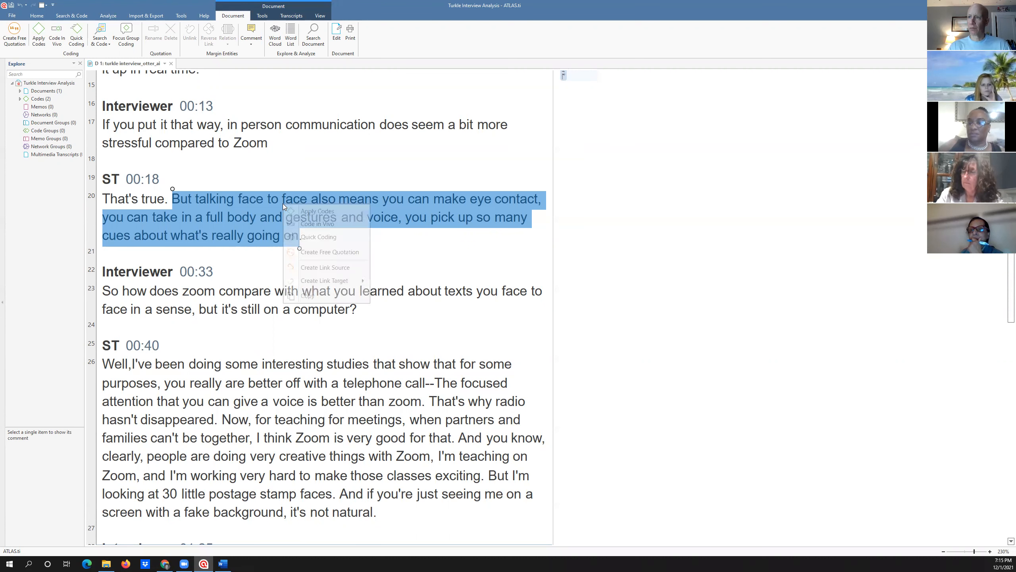
pyautogui.click(297, 211)
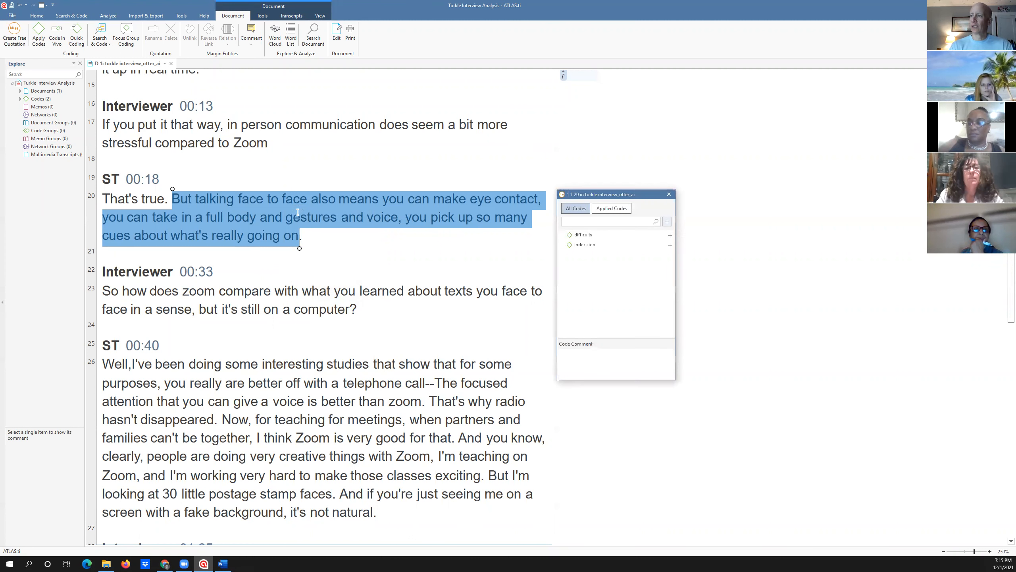
pyautogui.write('bene')
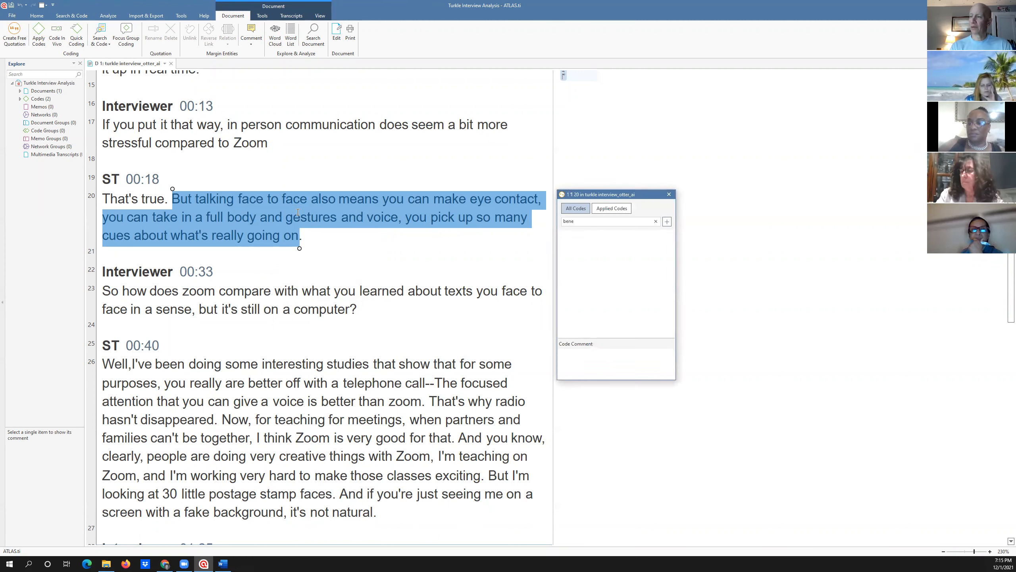
pyautogui.write('fit')
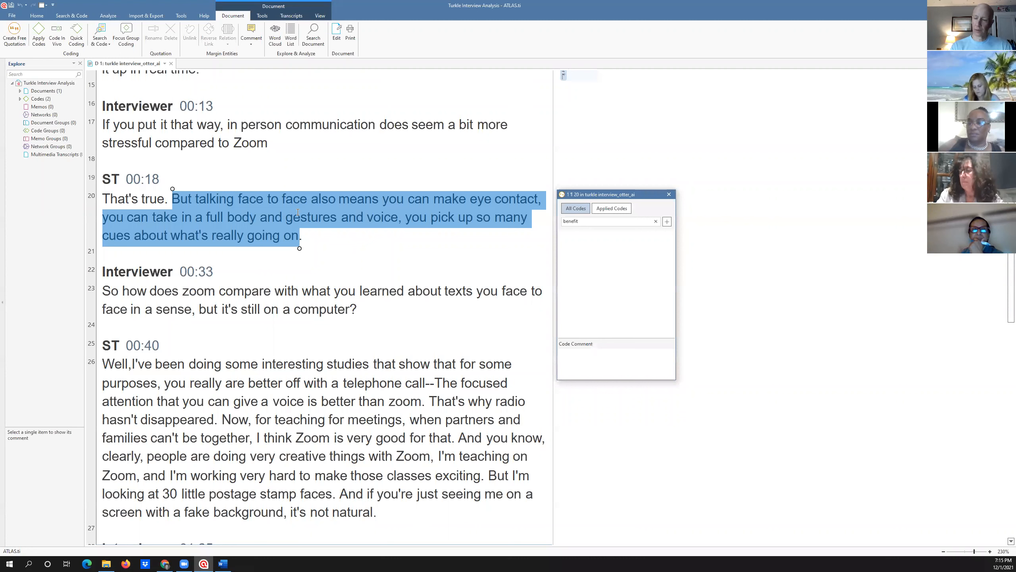
pyautogui.write(' in person')
pyautogui.press('Return')
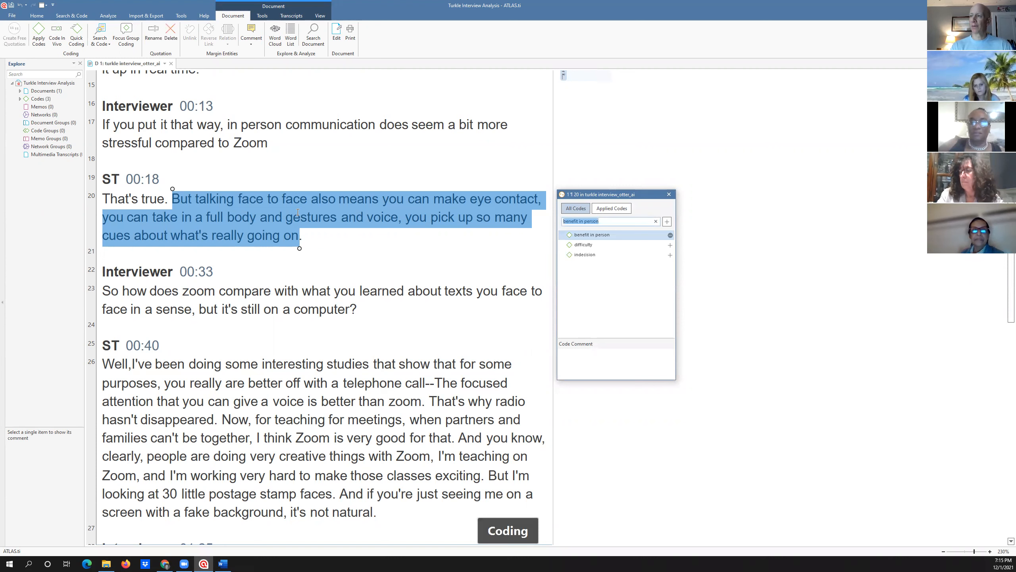
pyautogui.click(342, 290)
pyautogui.scroll(-2, 343, 300)
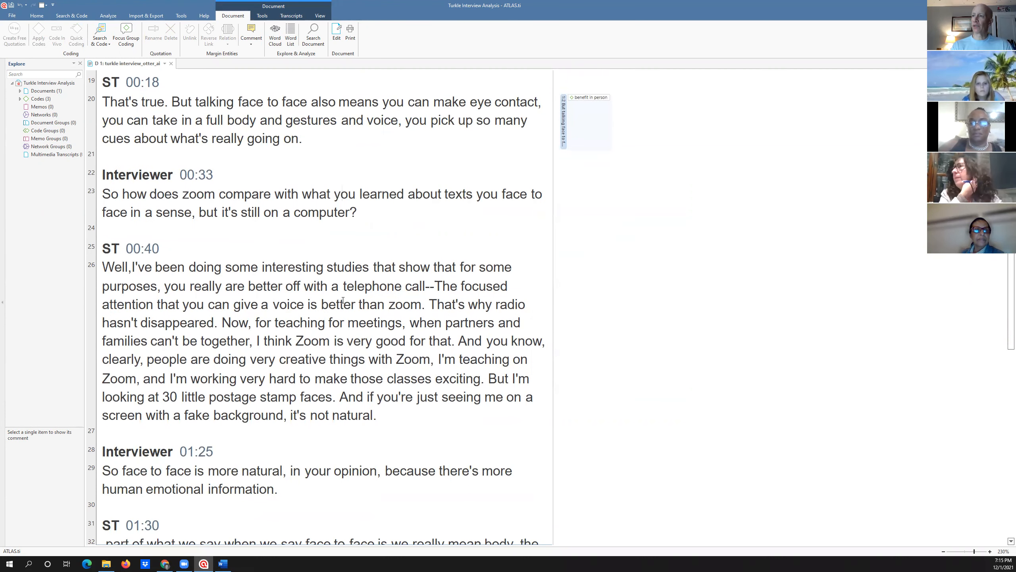
pyautogui.scroll(-1, 343, 300)
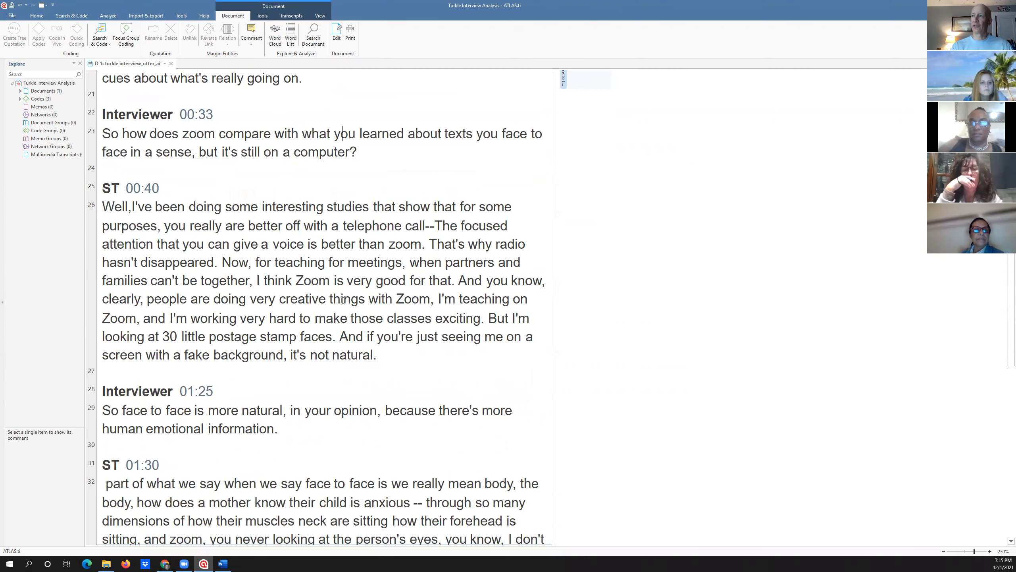
pyautogui.scroll(-1, 343, 300)
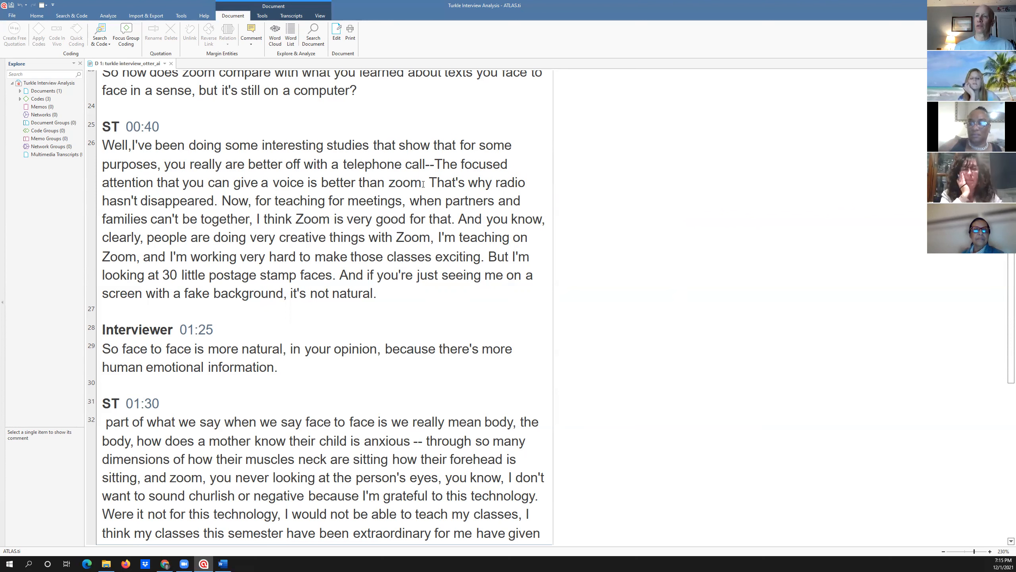
pyautogui.moveTo(424, 183); pyautogui.dragTo(162, 168)
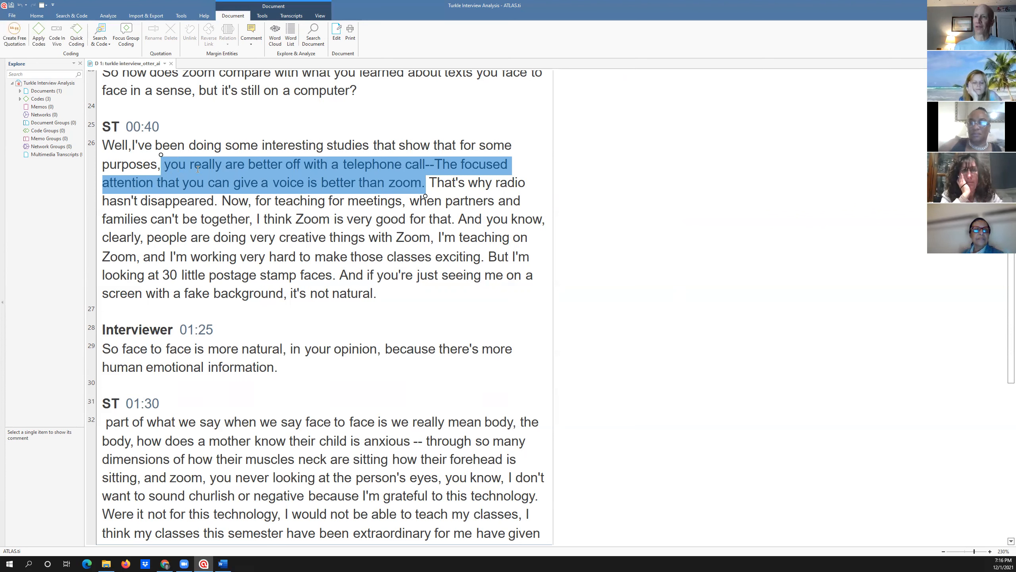
pyautogui.rightClick(226, 182)
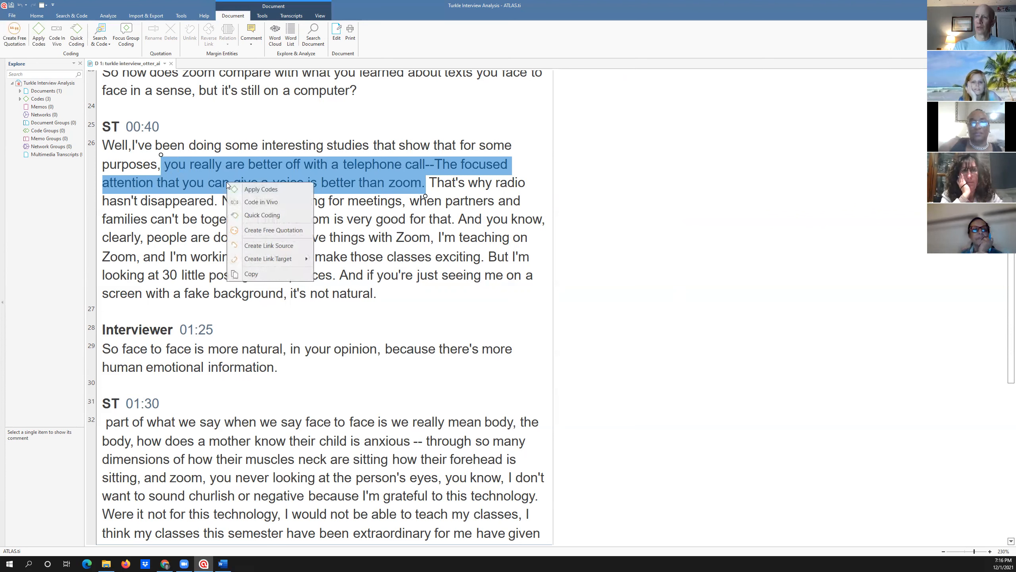
pyautogui.click(260, 189)
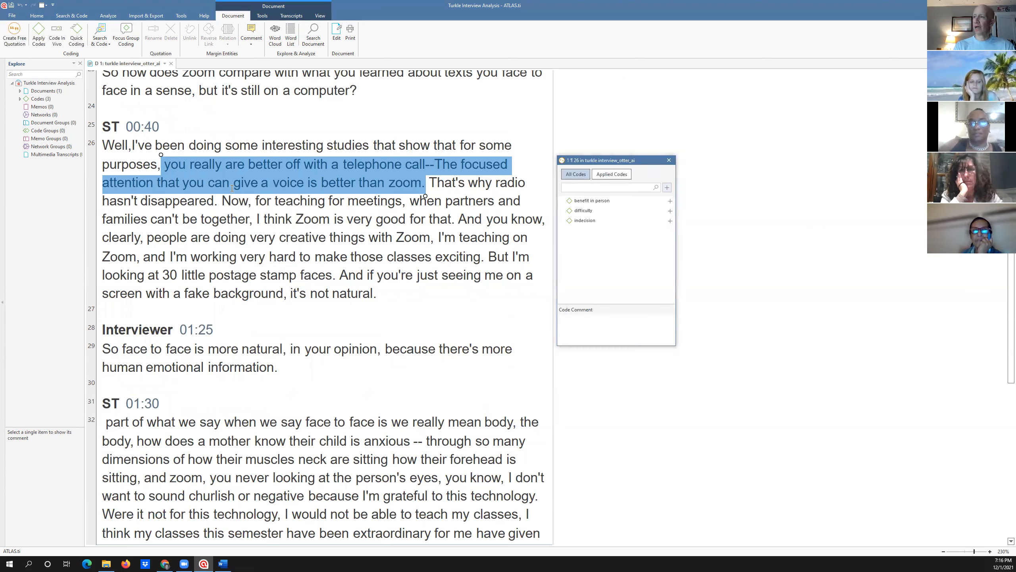
pyautogui.click(234, 187)
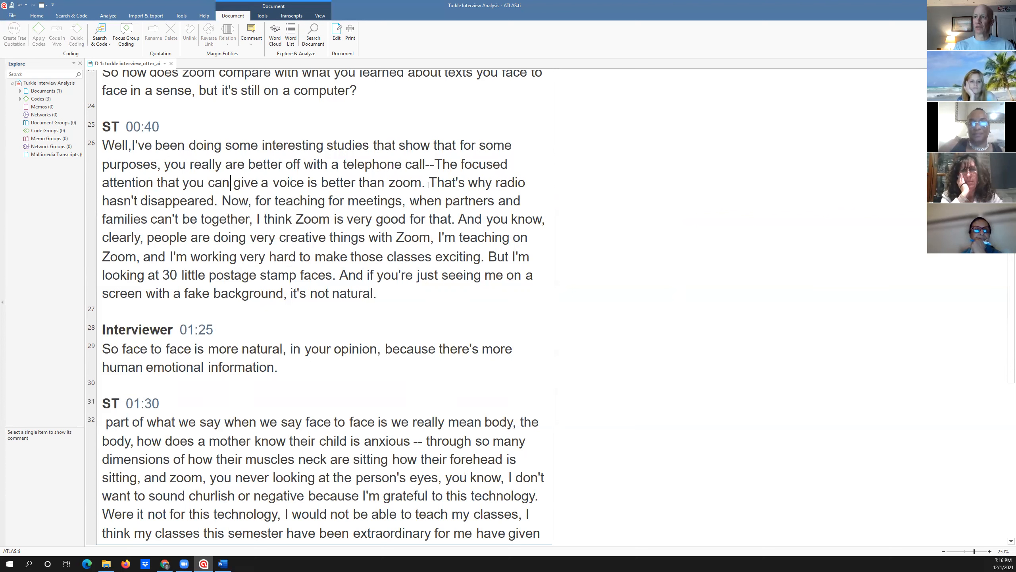
# Step: Code the ST 00:40 passage from "you really are better off" to "better than zoom" with a new code "better option: phone"
pyautogui.moveTo(426, 183); pyautogui.dragTo(160, 162)
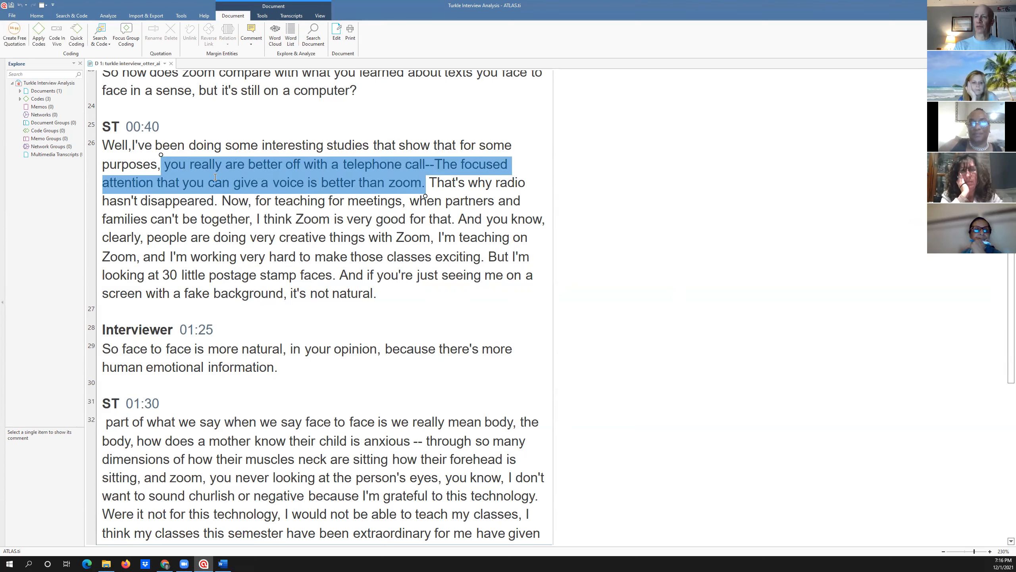
pyautogui.rightClick(227, 185)
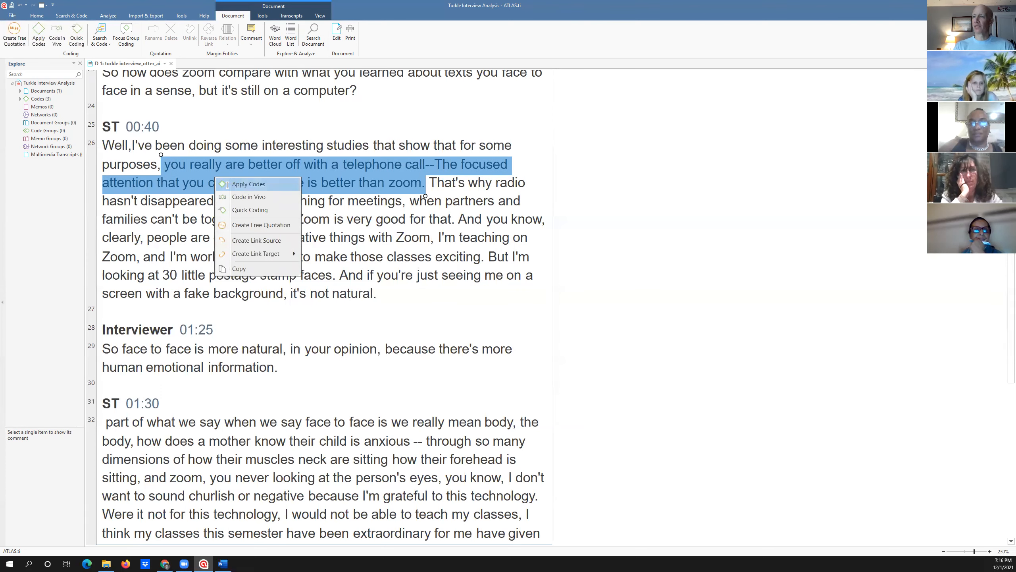
pyautogui.click(227, 185)
pyautogui.write('better option')
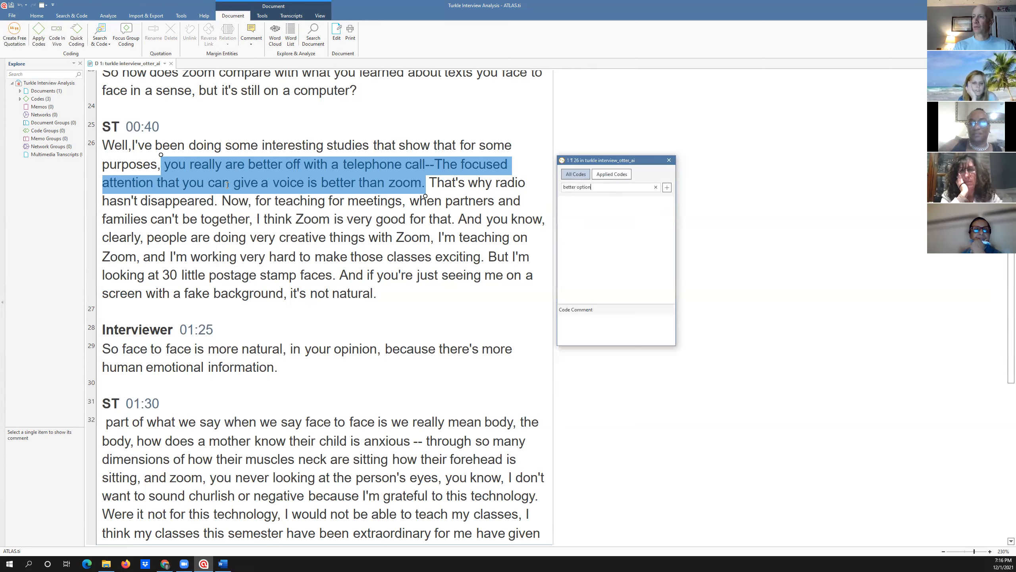
pyautogui.write(': phone')
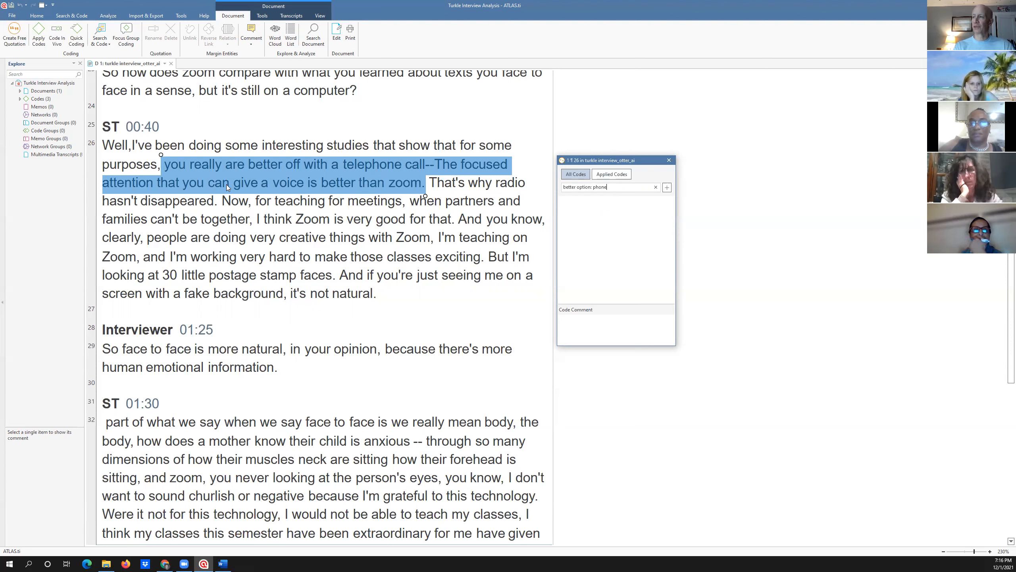
pyautogui.press('Return')
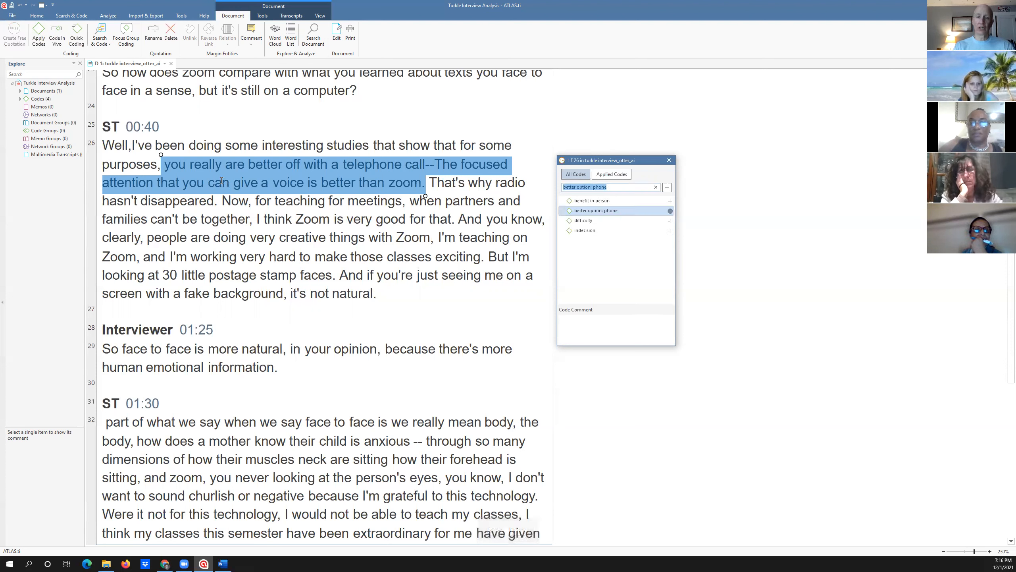
# Step: Add the new codes "better than f2f" and "better than zoom" to the same telephone-call quotation and close the coding dialog
pyautogui.press('BackSpace')
pyautogui.write('better than ')
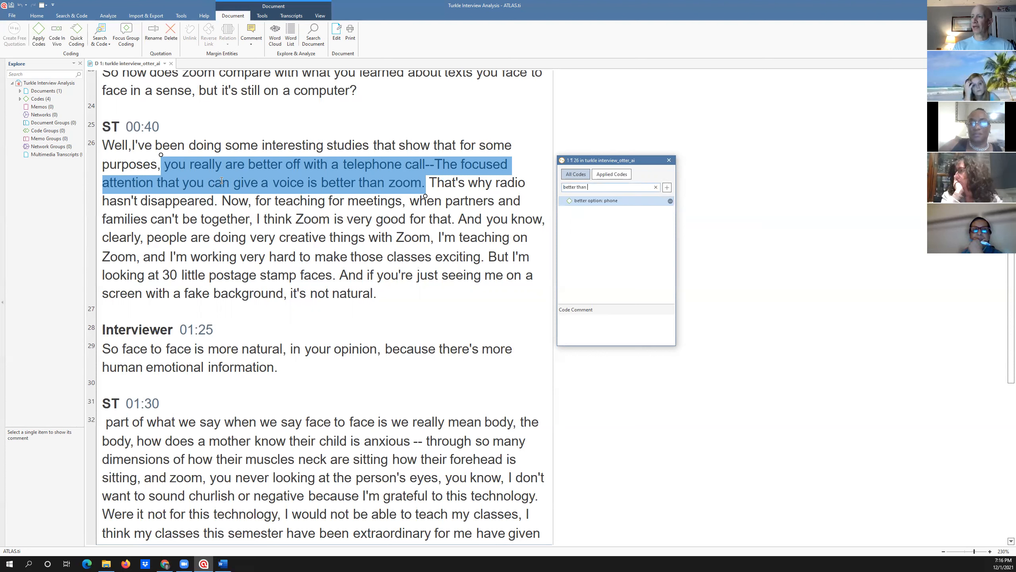
pyautogui.write('f2f')
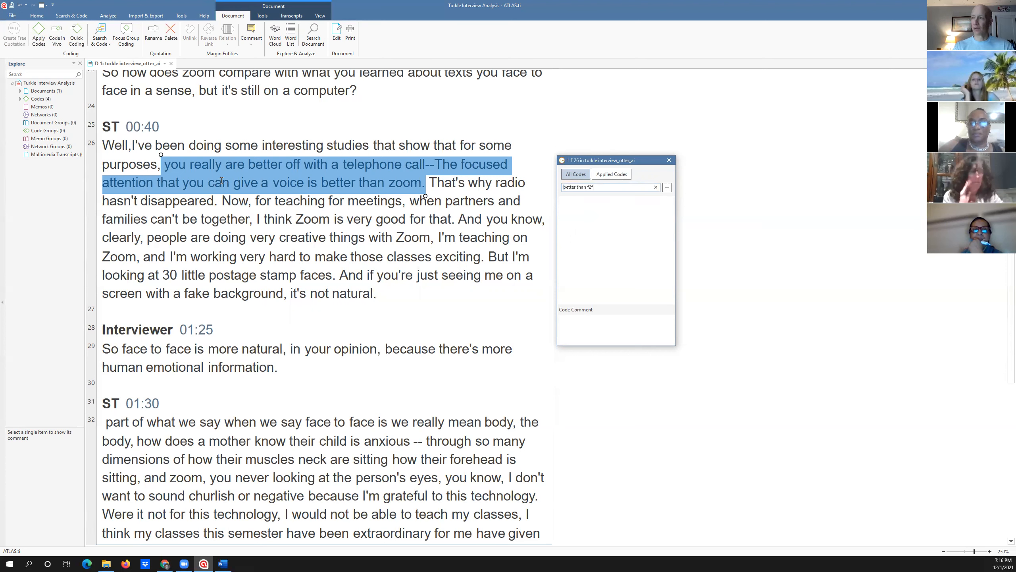
pyautogui.press('Return')
pyautogui.write('be')
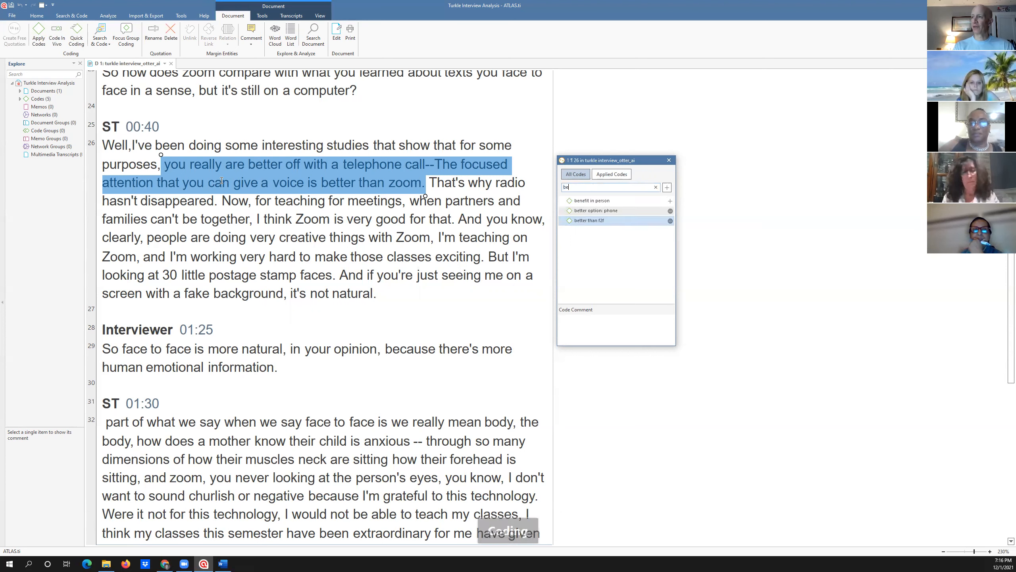
pyautogui.write('tter th')
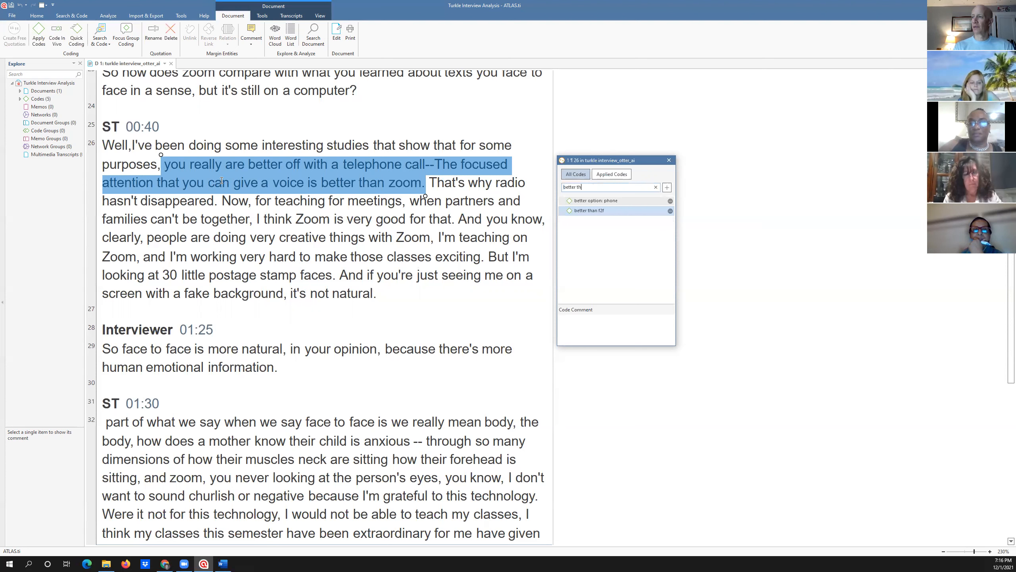
pyautogui.write('an zoom')
pyautogui.press('Return')
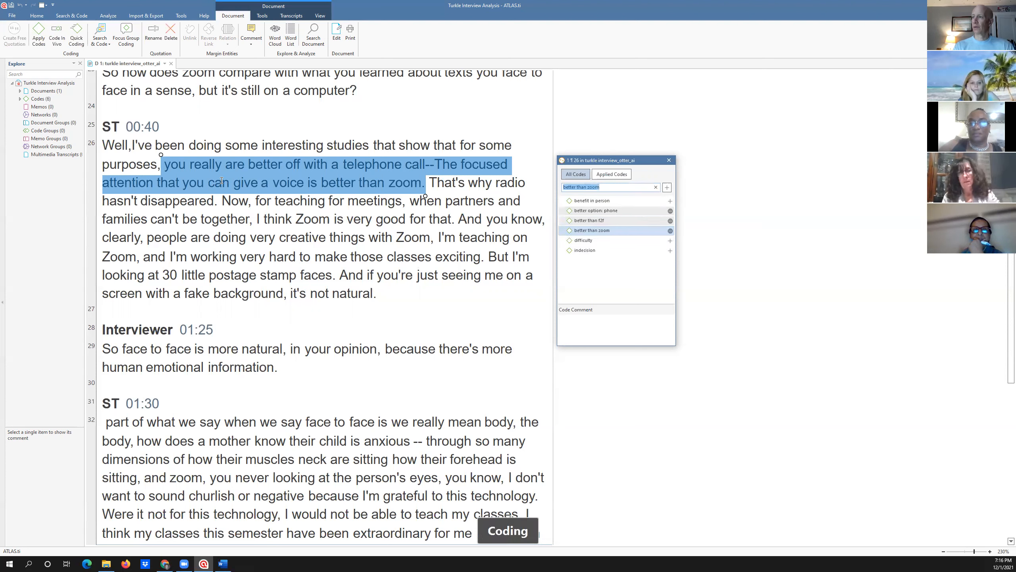
pyautogui.click(301, 256)
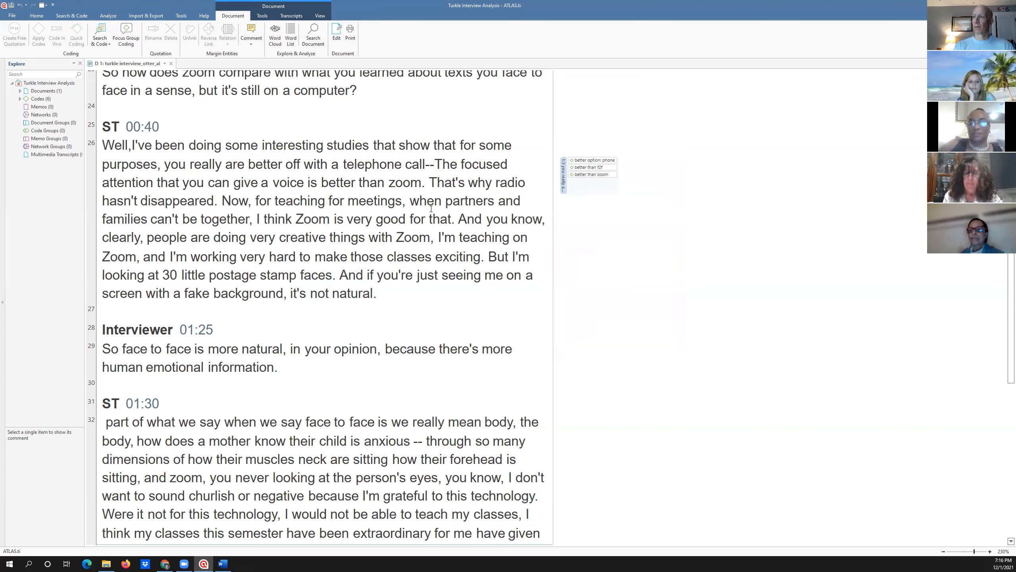
pyautogui.click(564, 188)
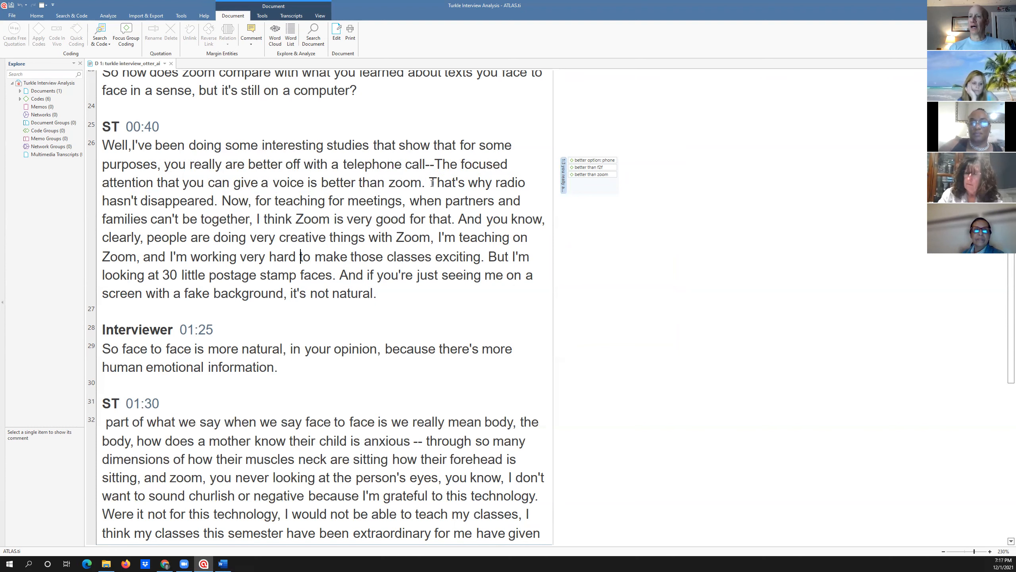
pyautogui.scroll(-1, 433, 183)
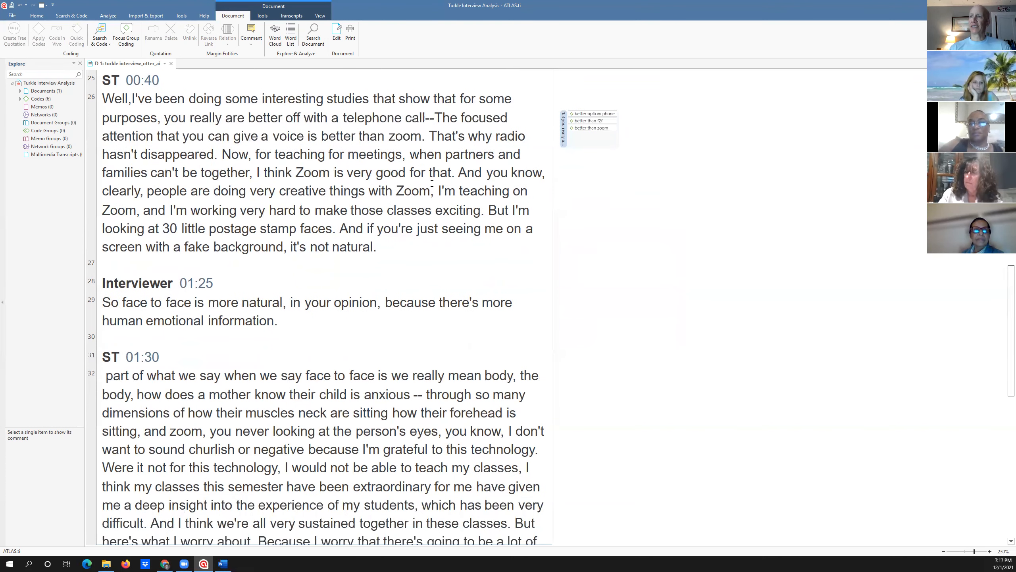
pyautogui.scroll(-1, 433, 183)
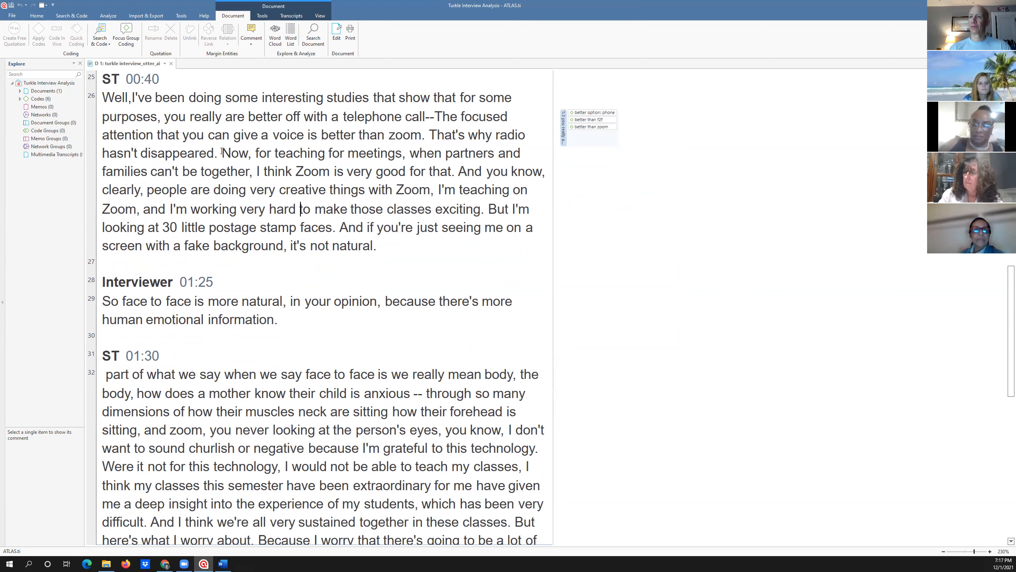
pyautogui.moveTo(221, 151); pyautogui.dragTo(455, 173)
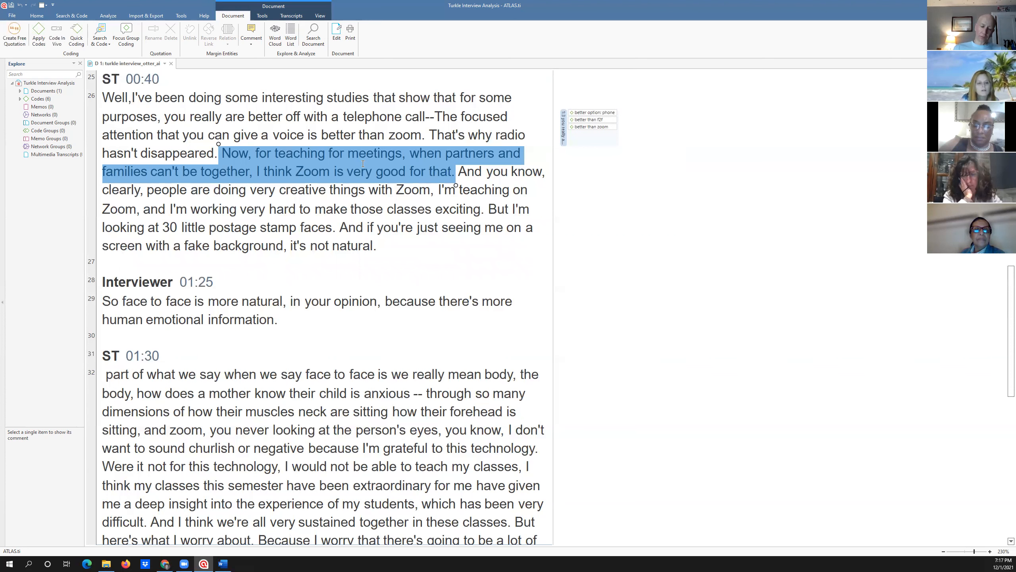
pyautogui.rightClick(362, 163)
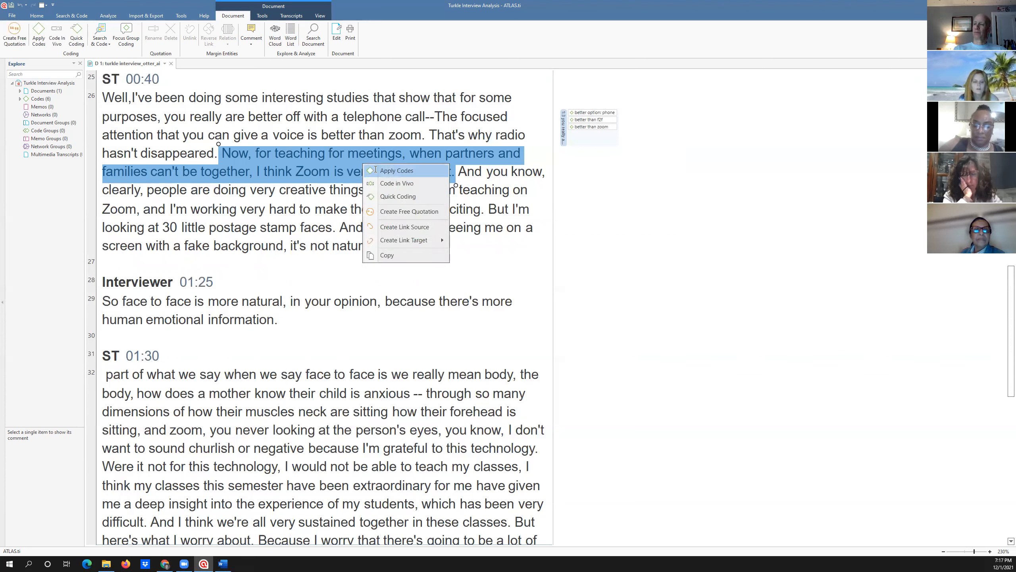
pyautogui.click(375, 170)
pyautogui.click(375, 170)
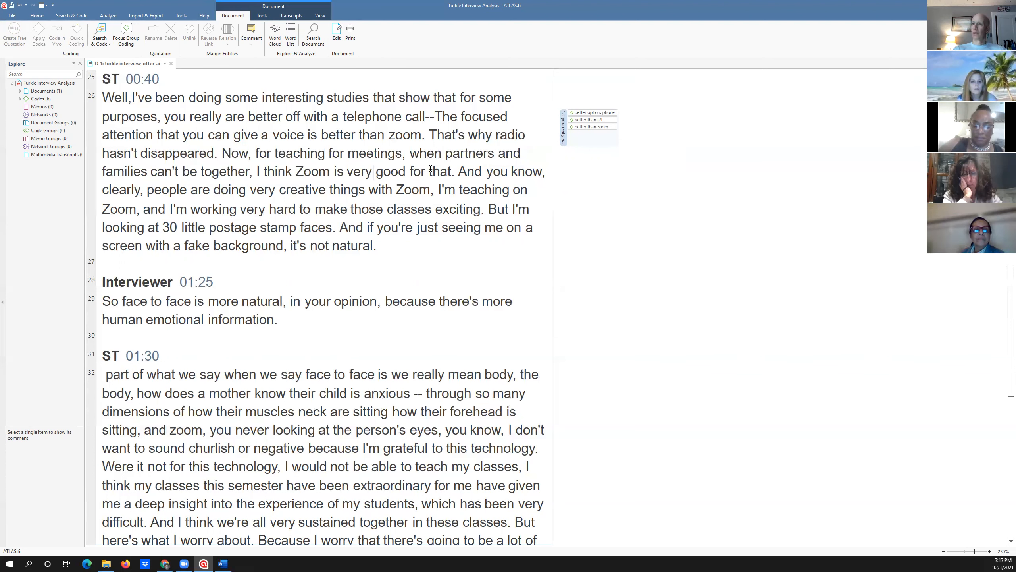
# Step: Code the ST 00:40 passage from "Now, for teaching for meetings" to "very good for that" with a new code "zoom advantage"
pyautogui.moveTo(222, 153); pyautogui.dragTo(459, 173)
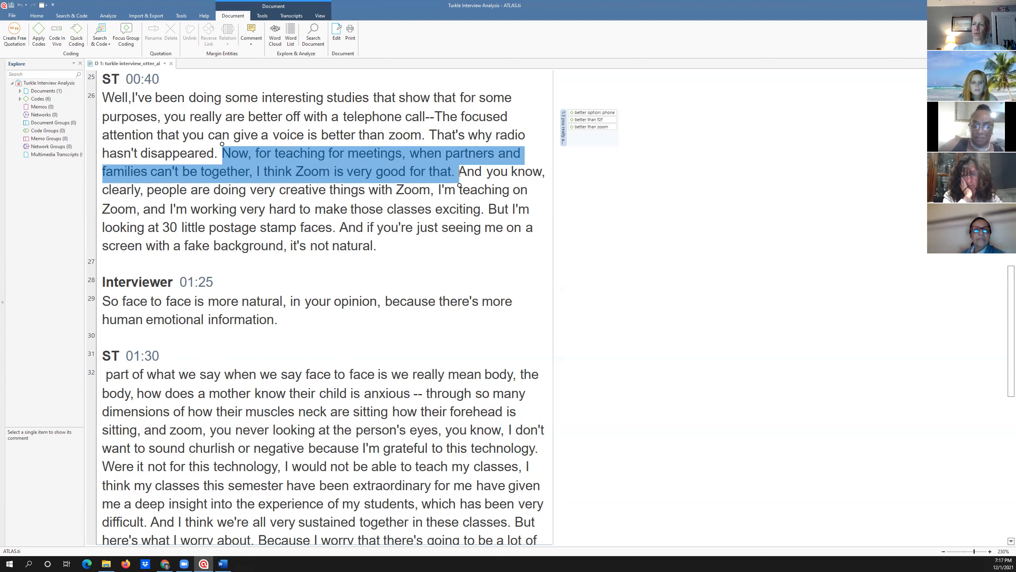
pyautogui.rightClick(408, 165)
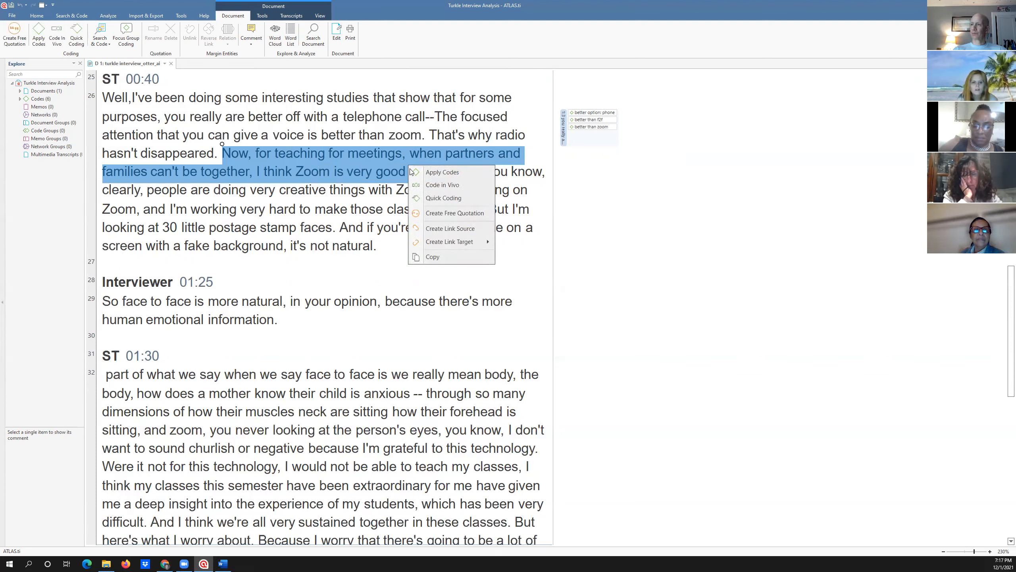
pyautogui.click(418, 171)
pyautogui.write('zoom advantage')
pyautogui.press('Return')
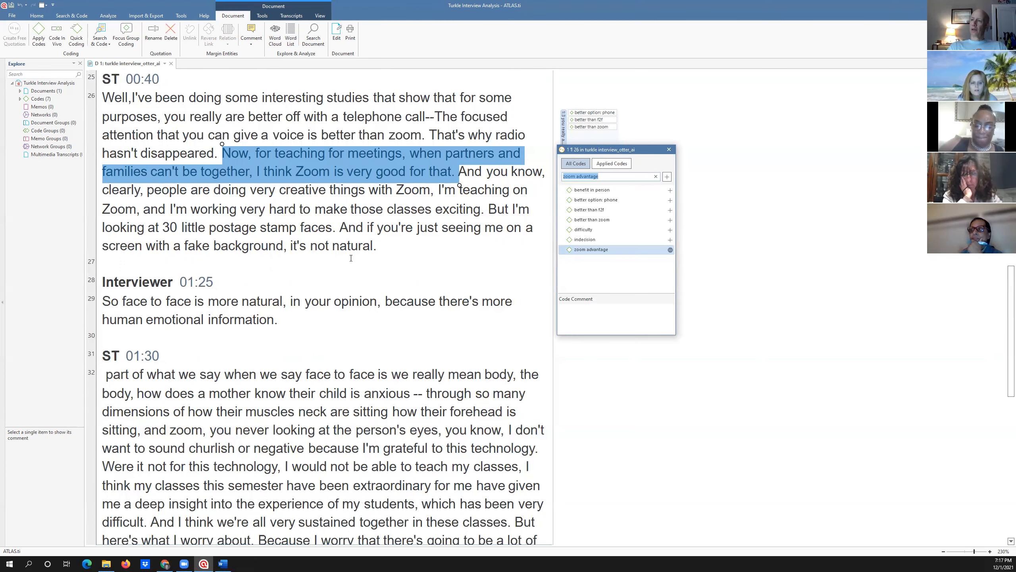
pyautogui.click(399, 230)
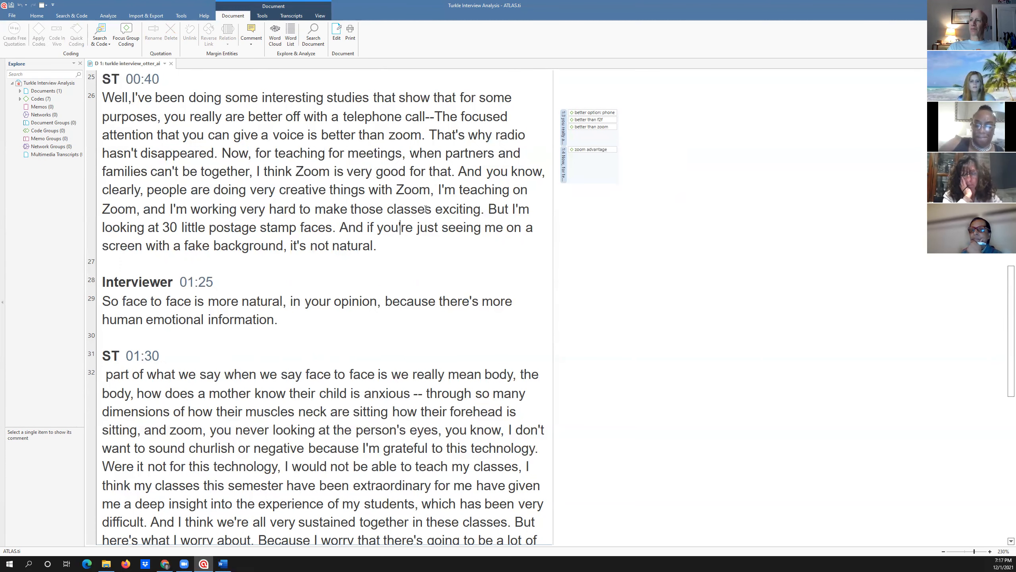
# Step: Code the ST 00:40 passage from "I'm teaching on Zoom" to "make those classes exciting" with a new code "working with zoom"
pyautogui.scroll(-1, 425, 209)
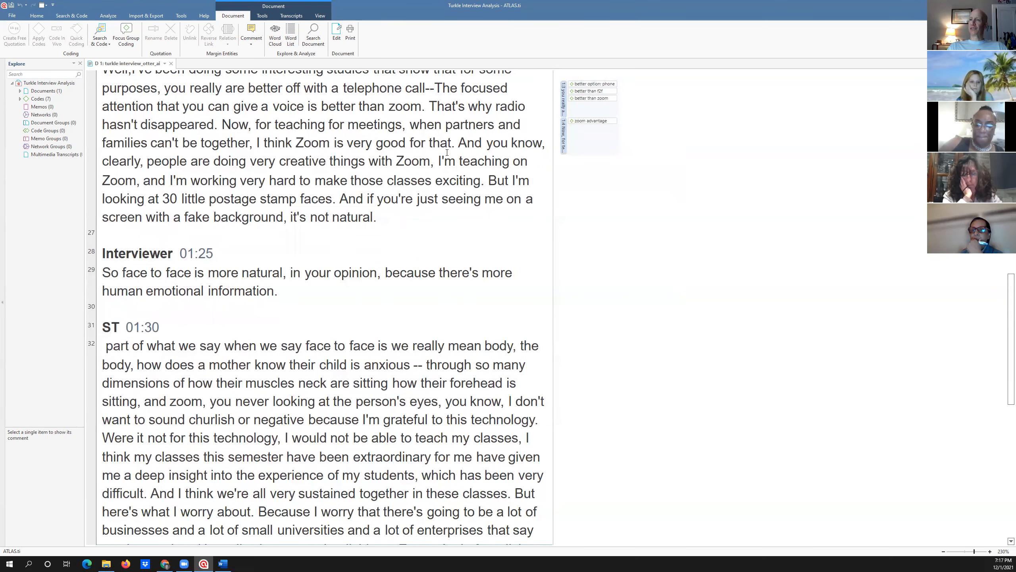
pyautogui.moveTo(436, 160); pyautogui.dragTo(469, 183)
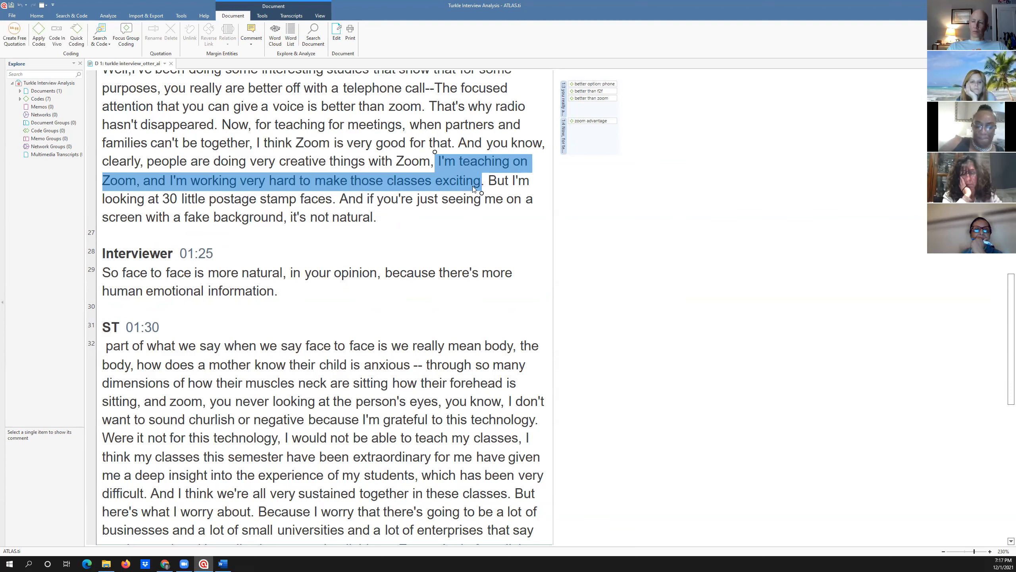
pyautogui.rightClick(473, 186)
pyautogui.click(473, 185)
pyautogui.write('working with zo')
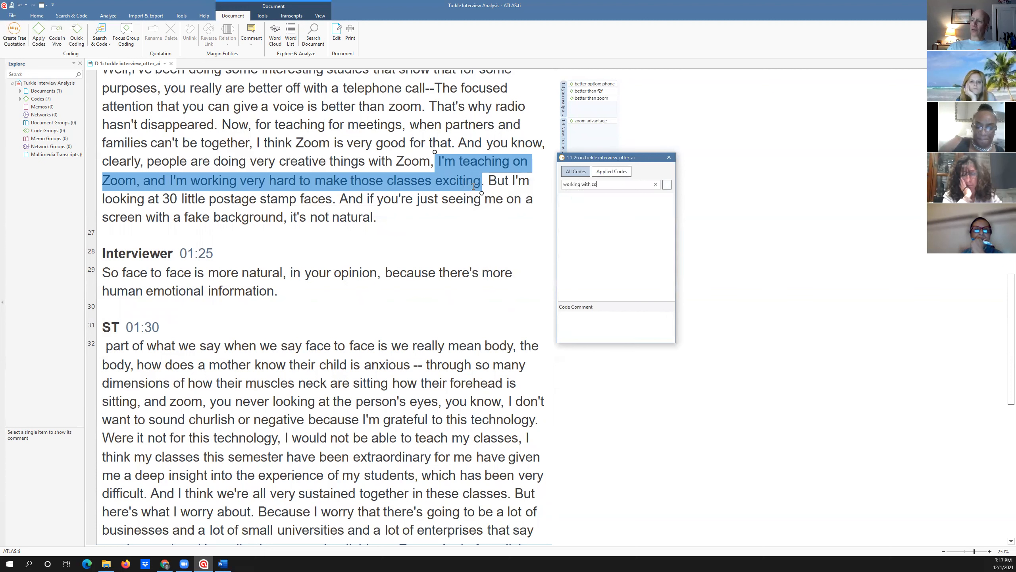
pyautogui.write('om')
pyautogui.press('Return')
pyautogui.click(474, 221)
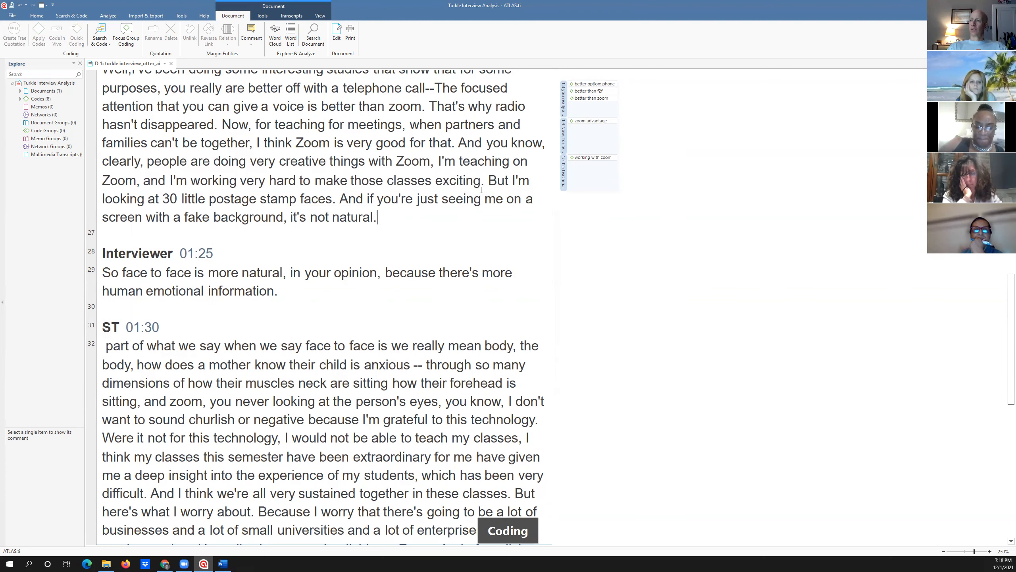
# Step: Code the ST 00:40 passage from "But I'm looking at 30" to "it's not natural" with a new code "difficulty with zoom"
pyautogui.moveTo(489, 181); pyautogui.dragTo(440, 224)
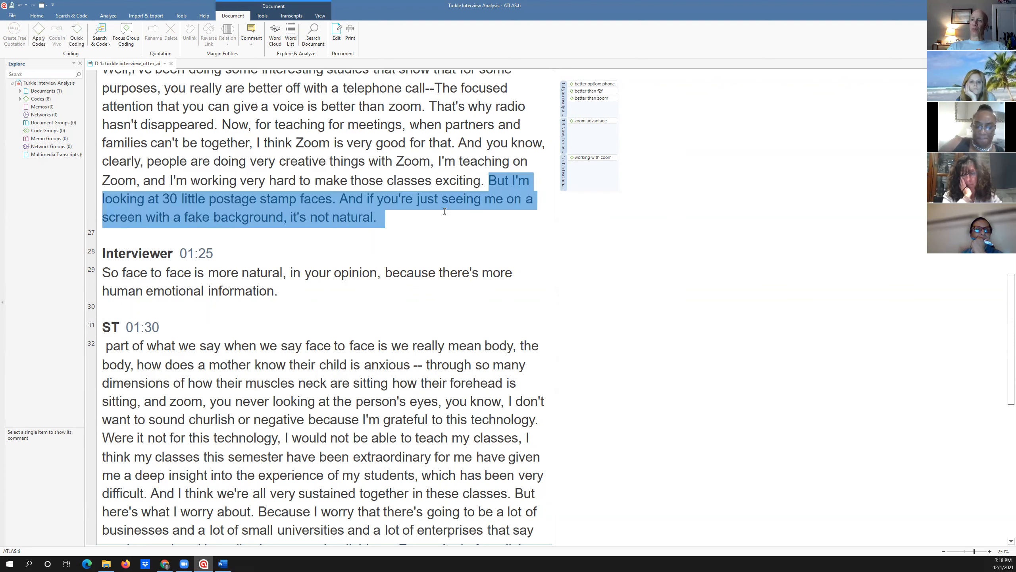
pyautogui.click(440, 238)
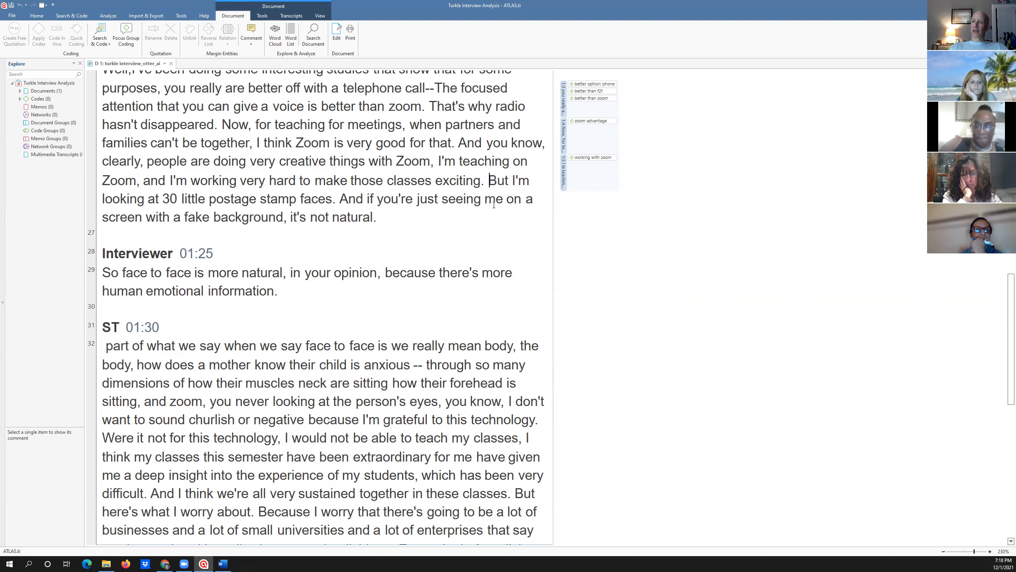
pyautogui.moveTo(489, 181); pyautogui.dragTo(390, 225)
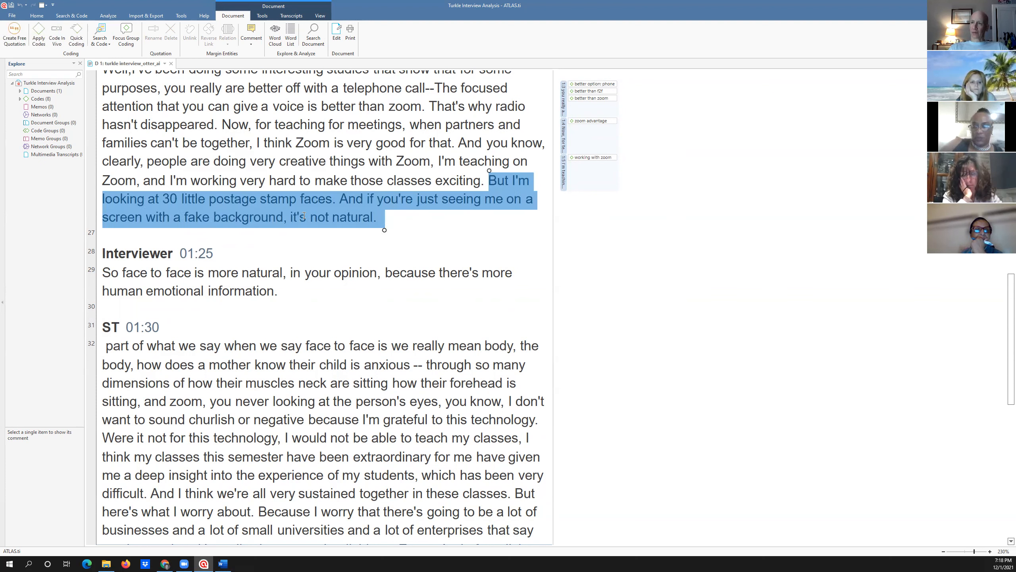
pyautogui.rightClick(303, 217)
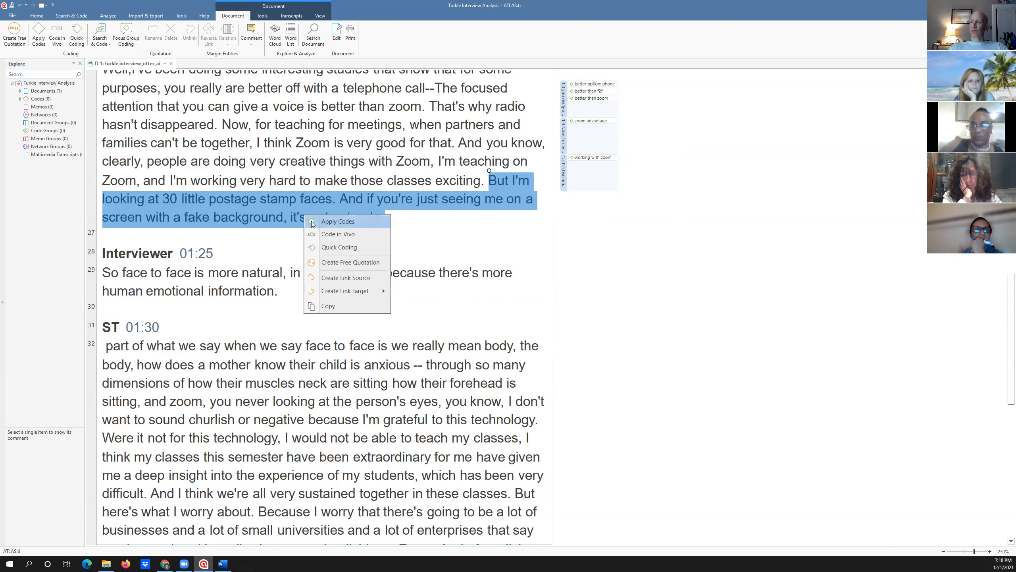
pyautogui.click(311, 222)
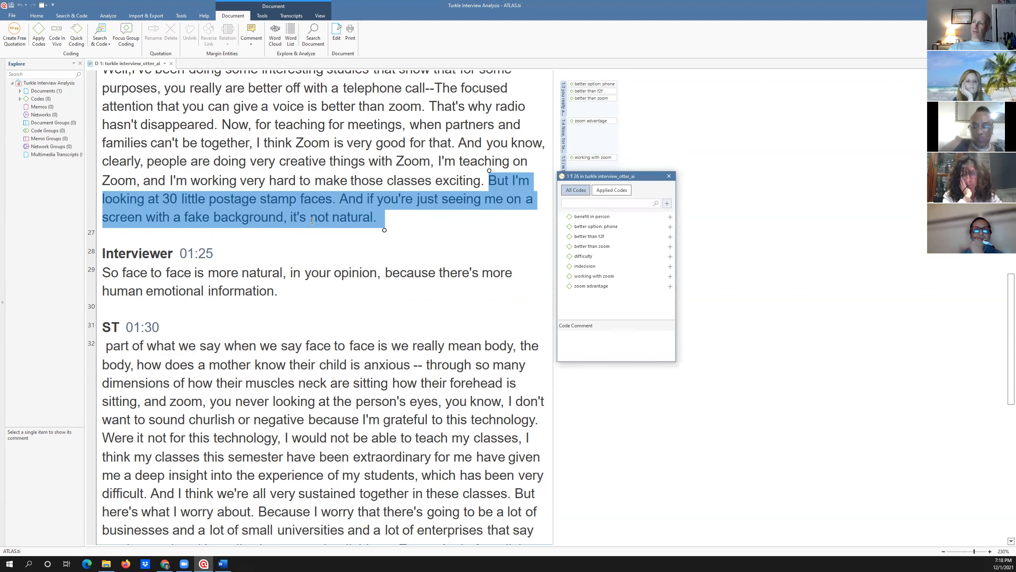
pyautogui.write('di')
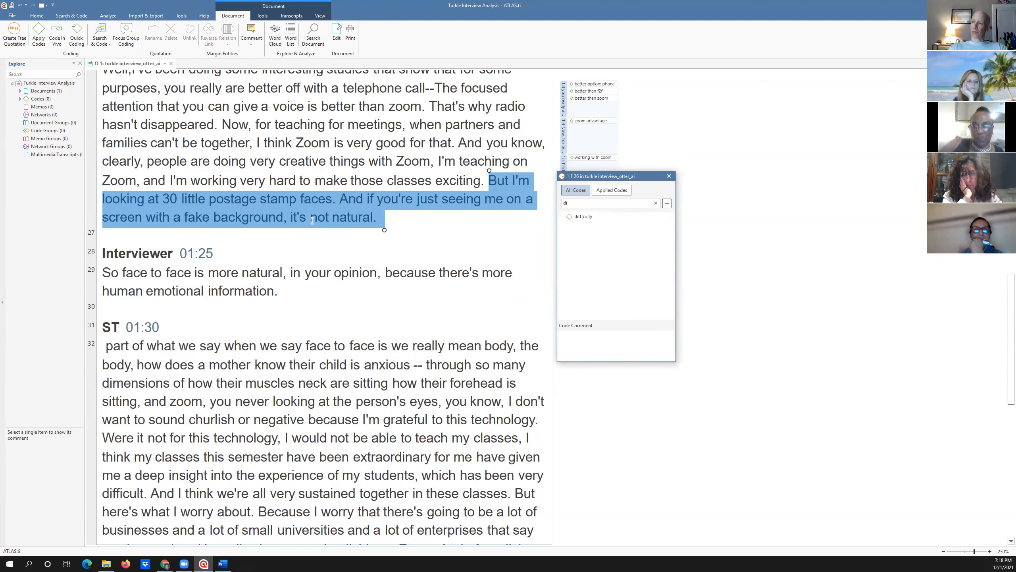
pyautogui.write('f')
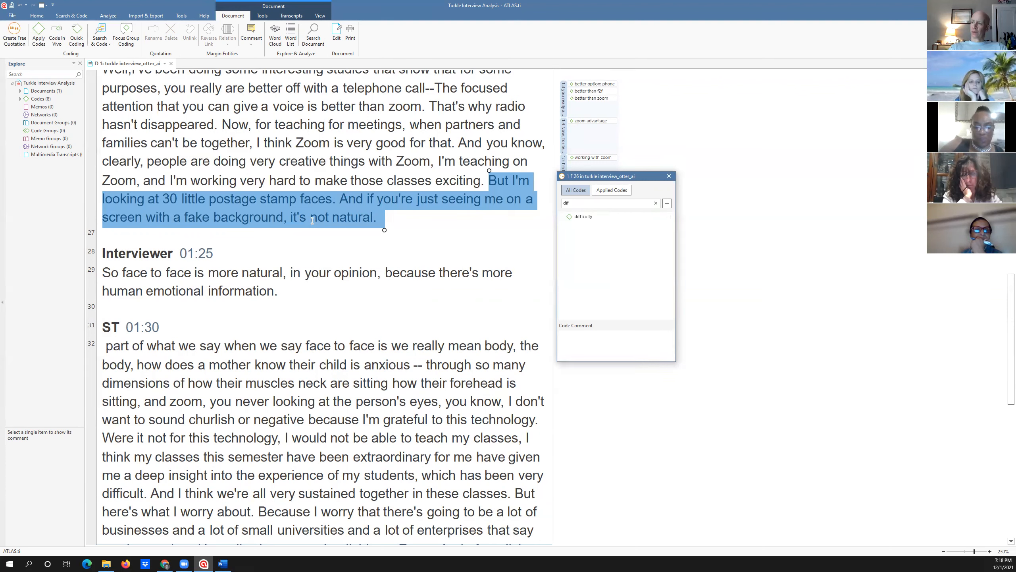
pyautogui.write('ficulty with zoom')
pyautogui.press('Return')
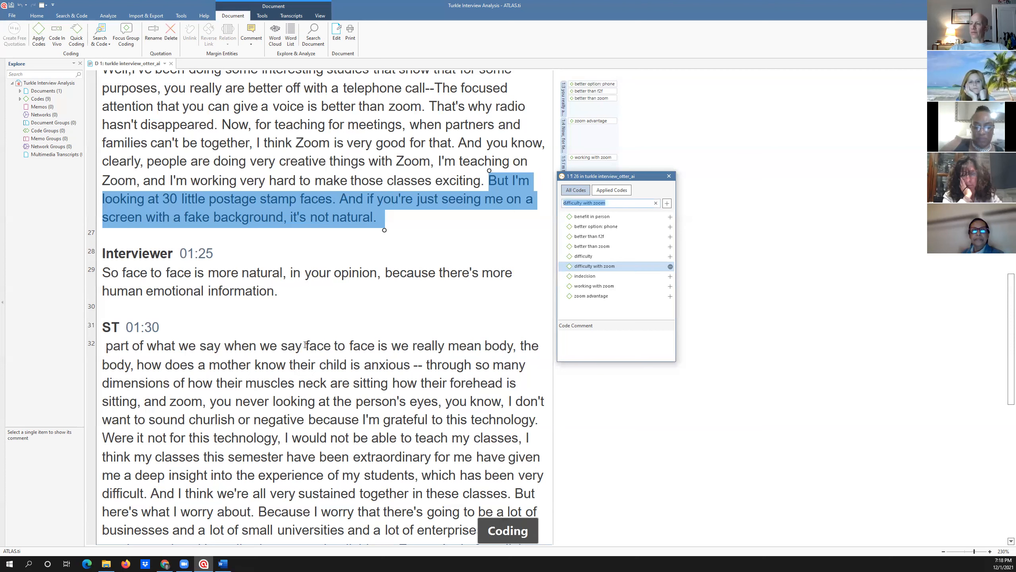
pyautogui.click(288, 286)
# Step: Code the opening of the ST 01:30 answer, from "part of what we say" to "and zoom", with a new code "benifit of in person"
pyautogui.scroll(-5, 296, 290)
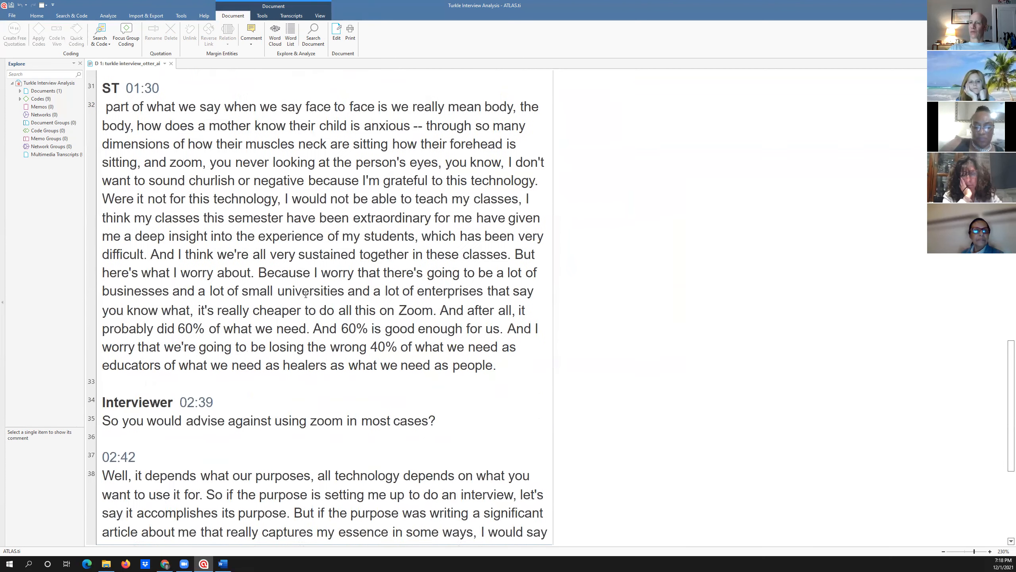
pyautogui.scroll(2, 305, 295)
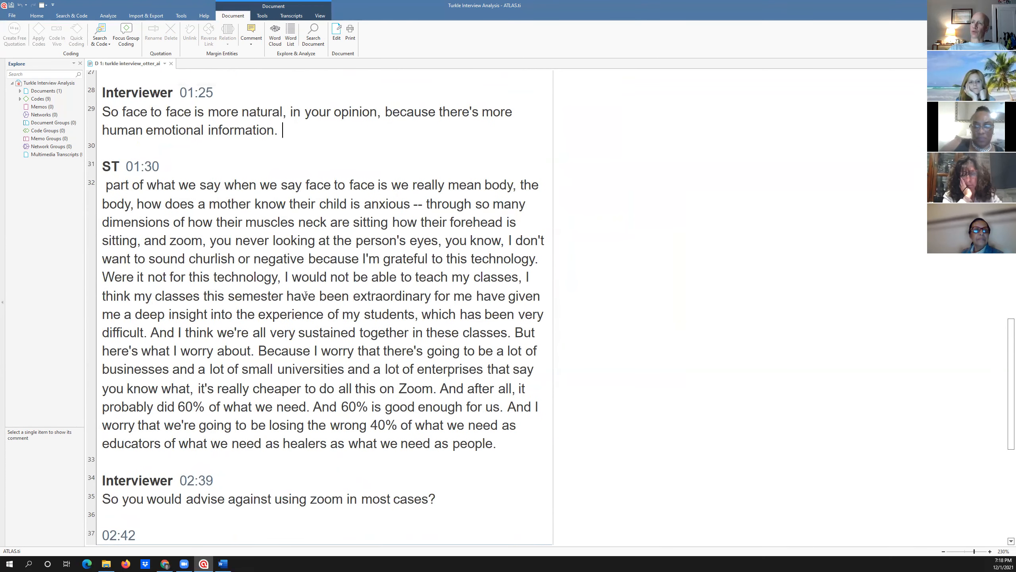
pyautogui.scroll(-3, 305, 294)
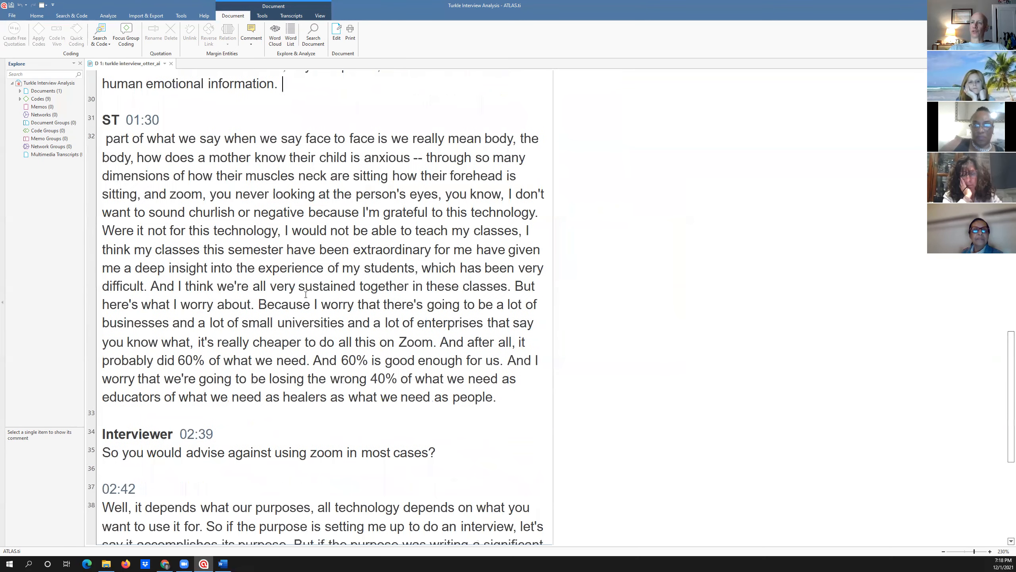
pyautogui.scroll(1, 306, 295)
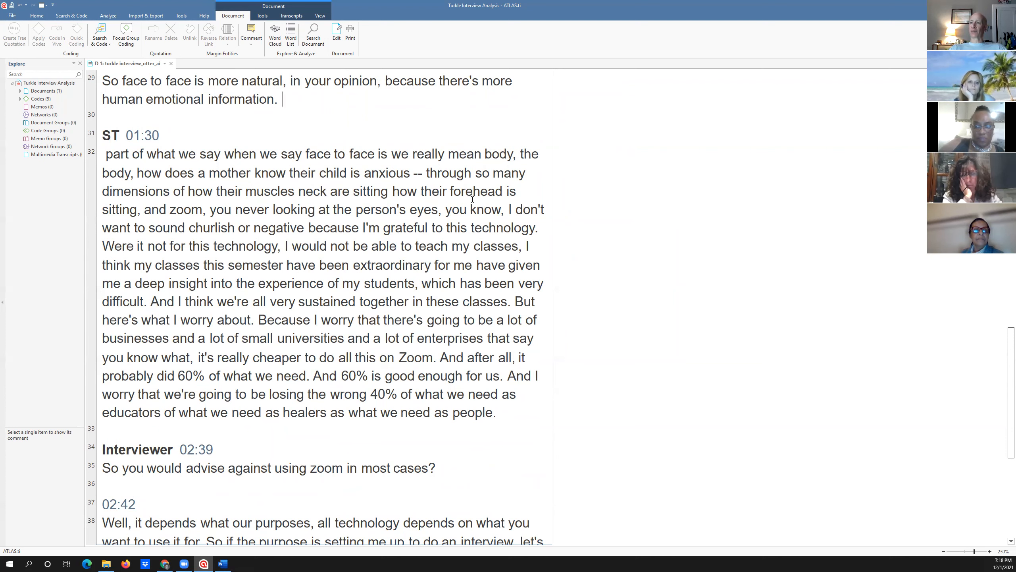
pyautogui.scroll(-1, 323, 217)
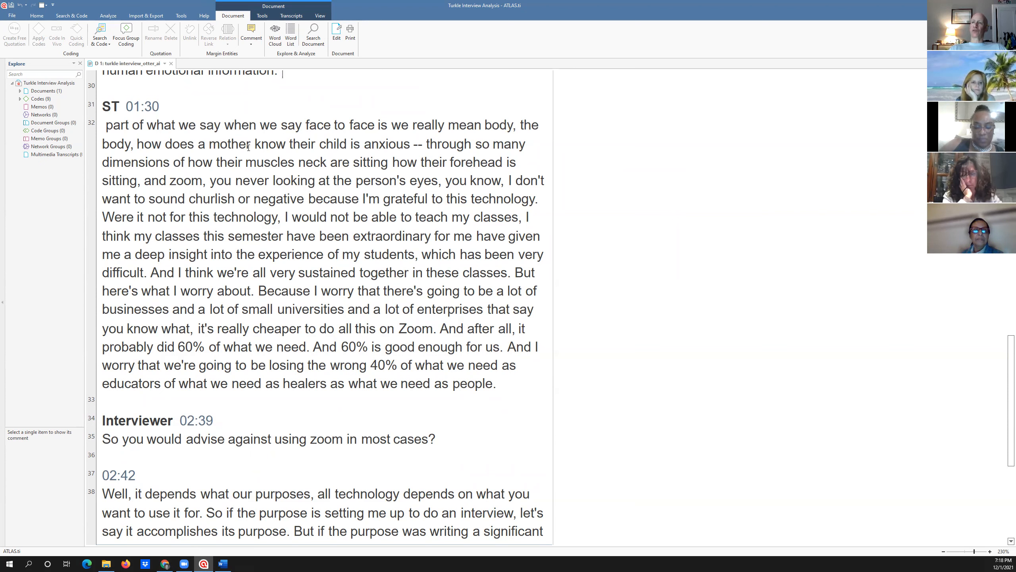
pyautogui.moveTo(105, 125); pyautogui.dragTo(208, 172)
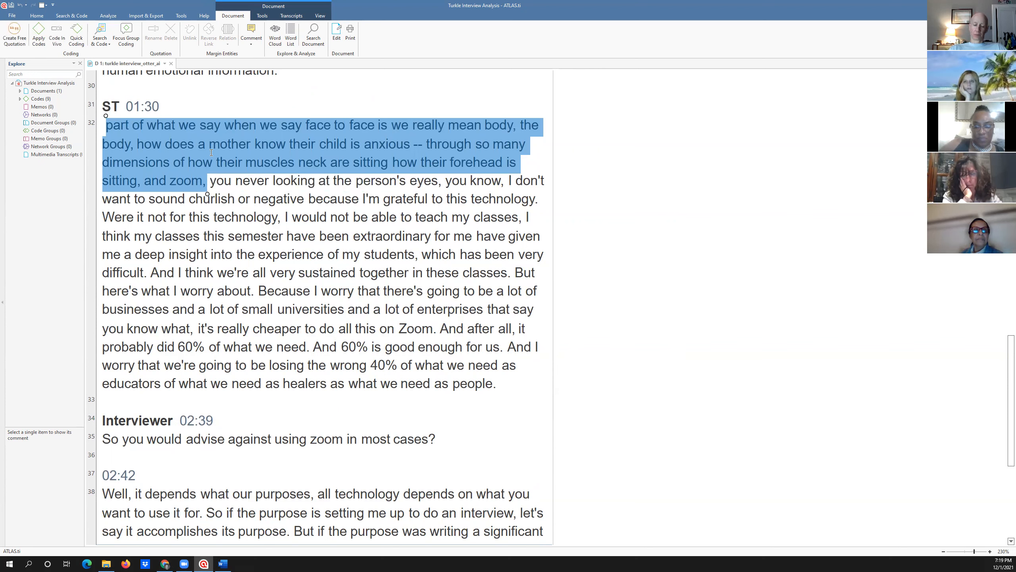
pyautogui.rightClick(210, 152)
pyautogui.click(224, 162)
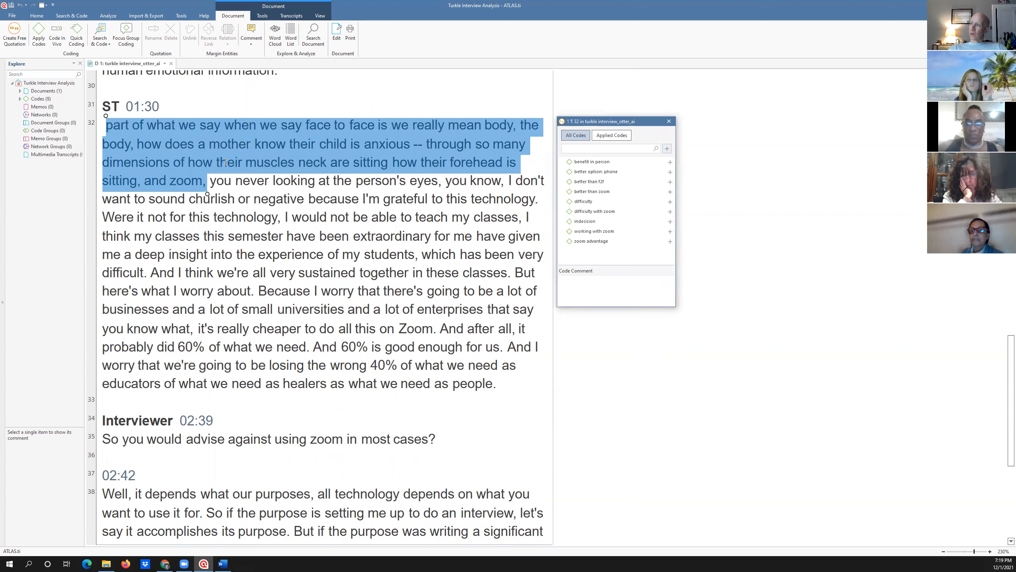
pyautogui.write('beni')
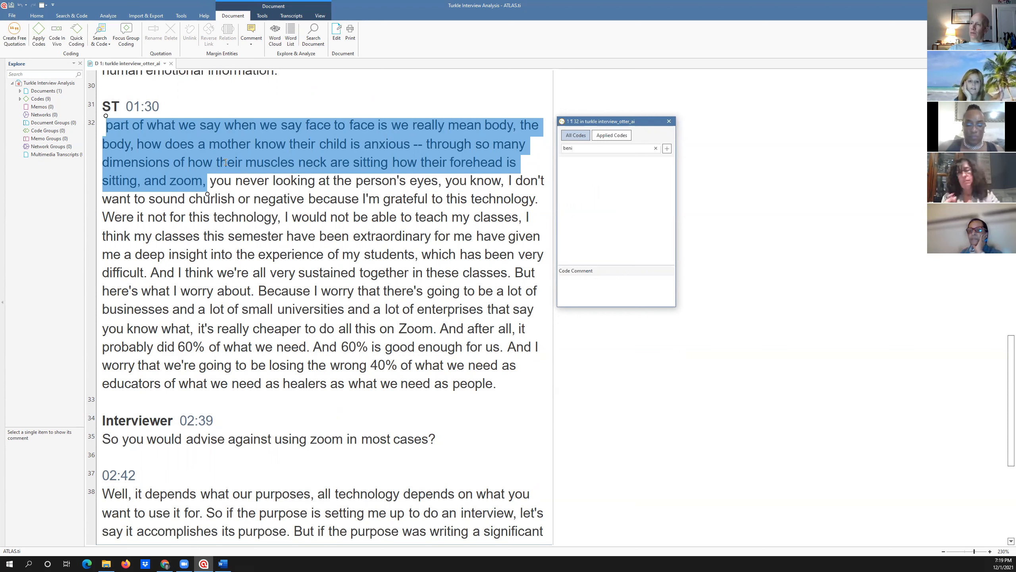
pyautogui.write('fit')
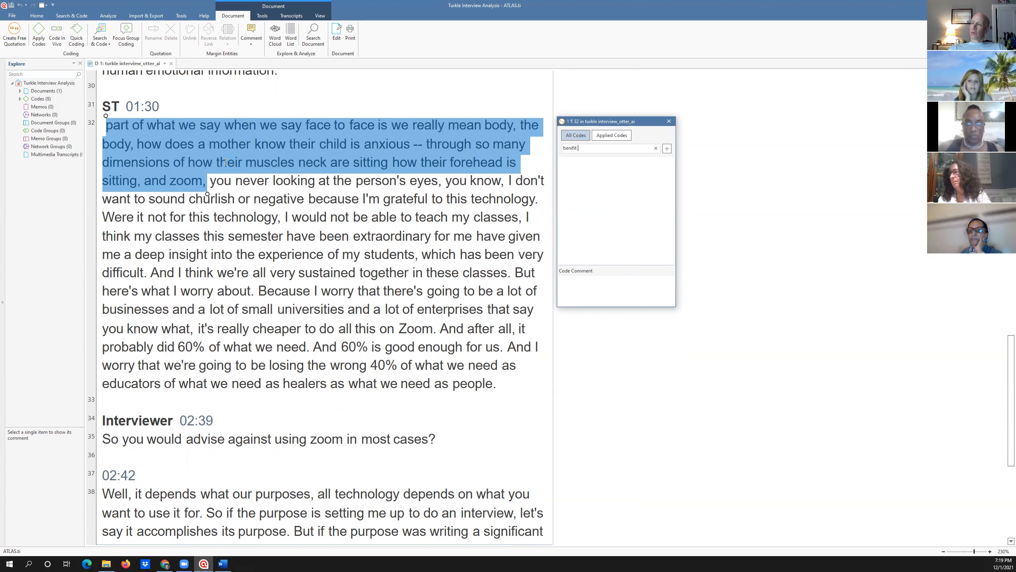
pyautogui.write(' of in')
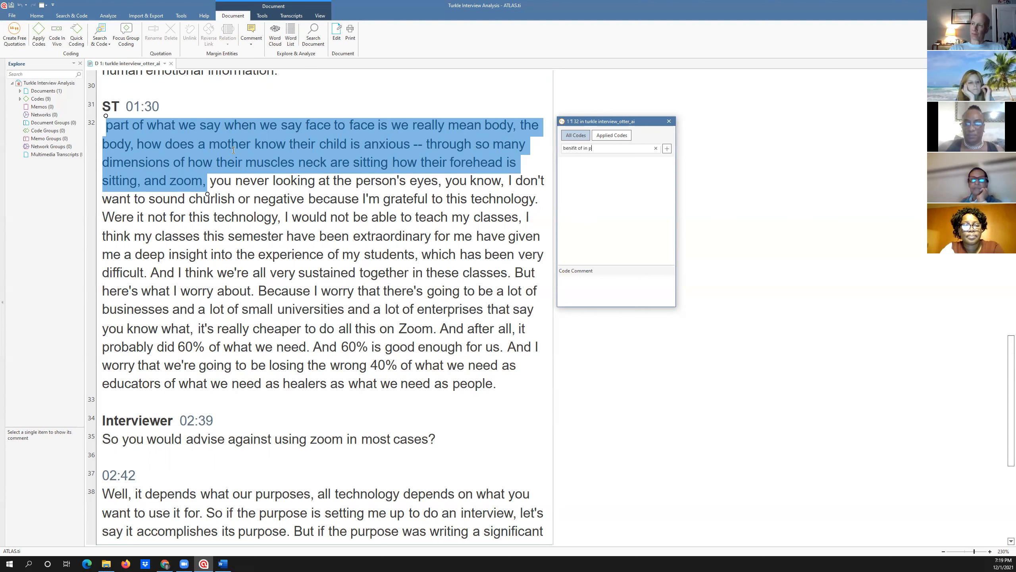
pyautogui.write('person')
pyautogui.press('Return')
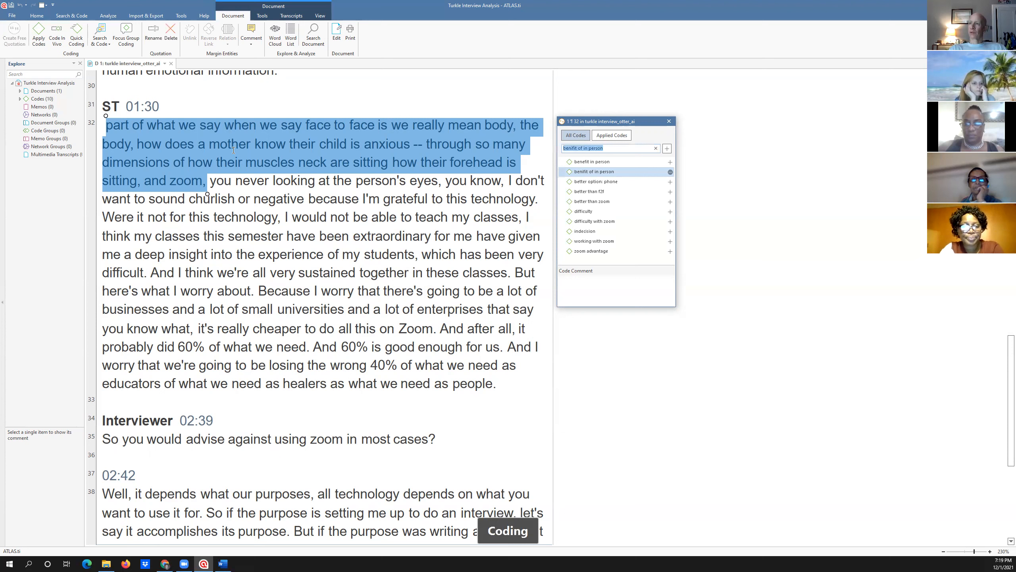
pyautogui.click(267, 198)
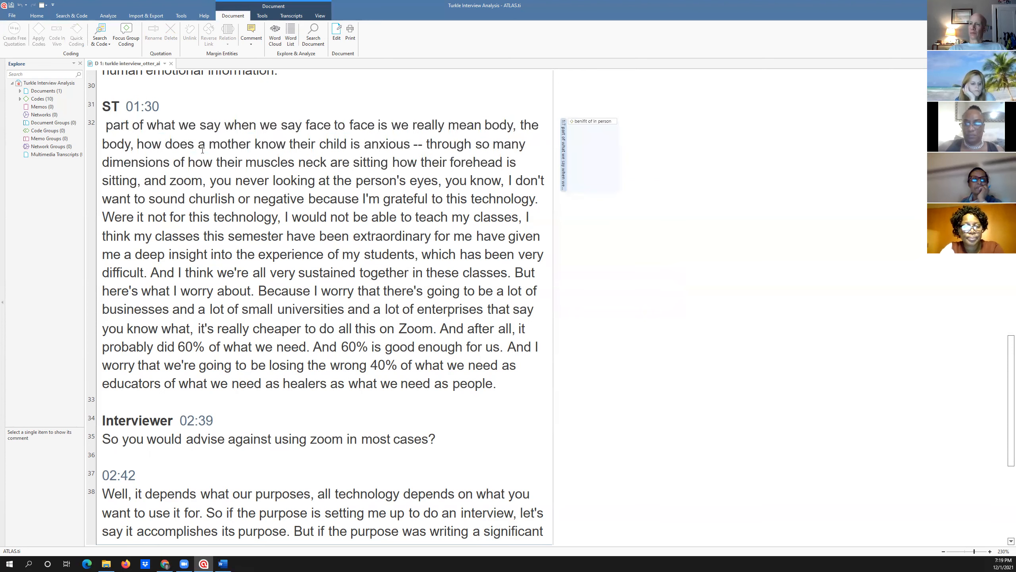
pyautogui.click(562, 161)
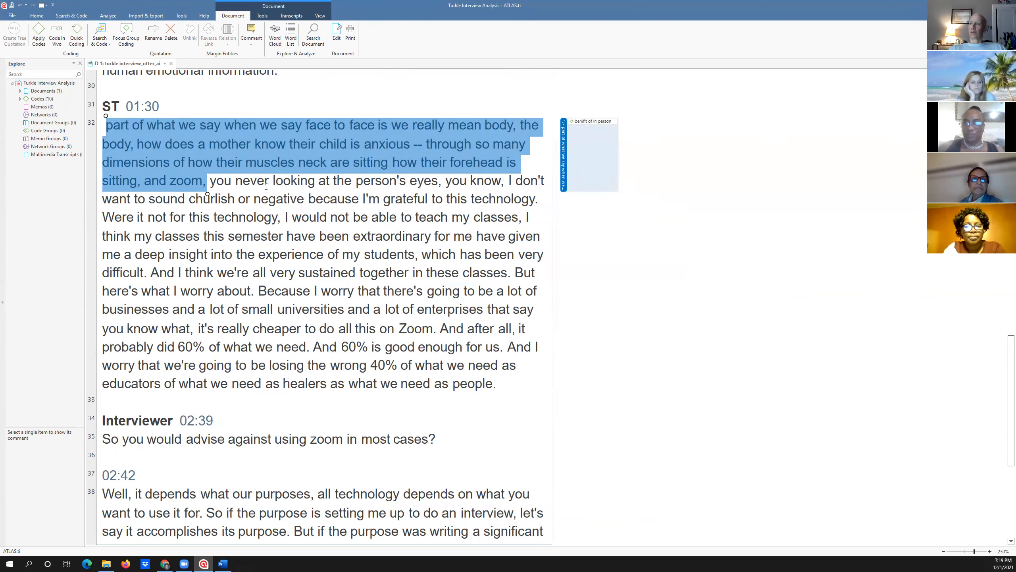
pyautogui.click(266, 186)
pyautogui.click(210, 183)
pyautogui.moveTo(210, 183); pyautogui.dragTo(254, 209)
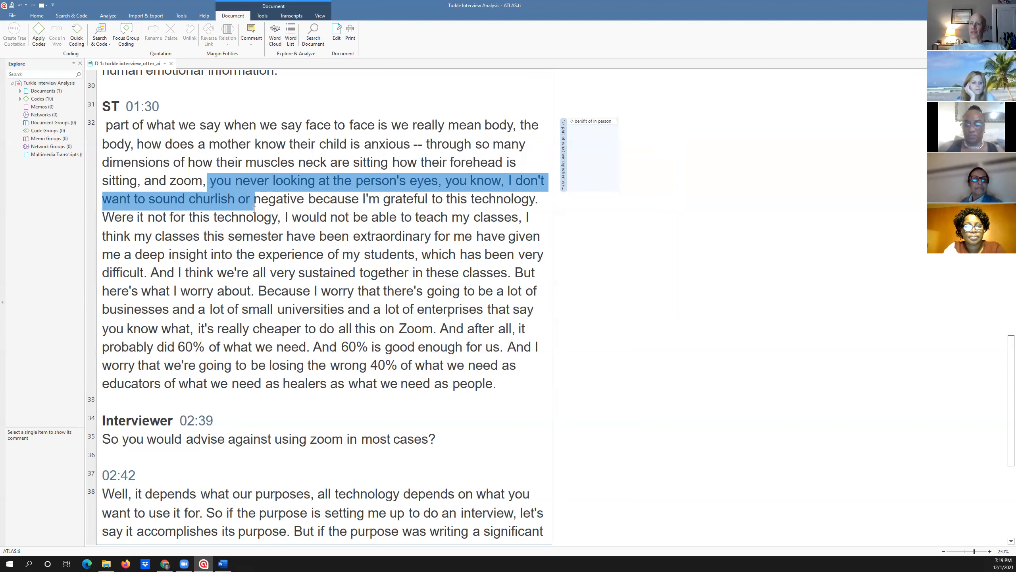
pyautogui.click(258, 236)
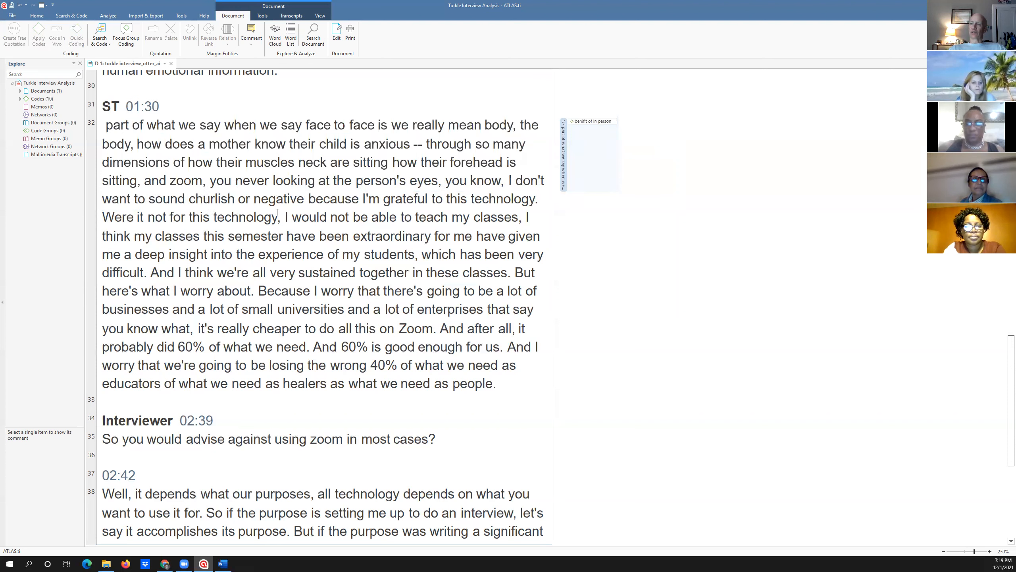
pyautogui.moveTo(103, 216); pyautogui.dragTo(134, 237)
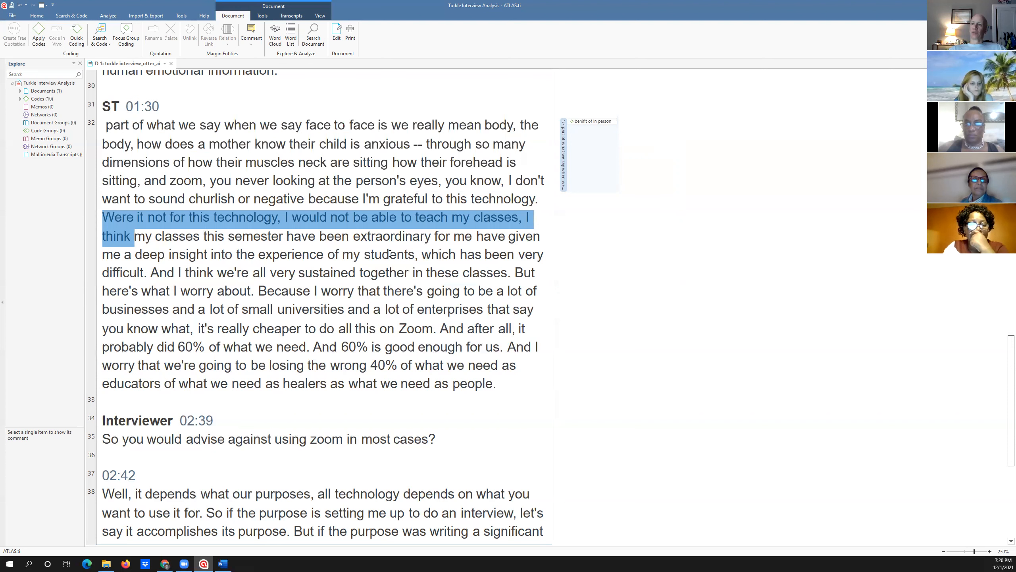
pyautogui.moveTo(133, 236); pyautogui.dragTo(173, 237)
pyautogui.moveTo(392, 254); pyautogui.dragTo(525, 218)
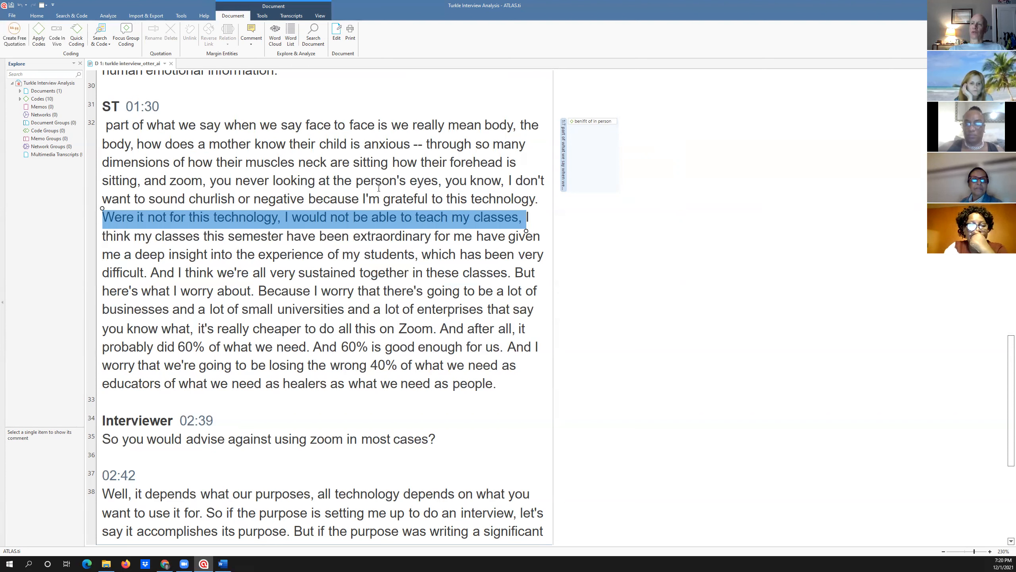
pyautogui.rightClick(398, 217)
pyautogui.click(416, 225)
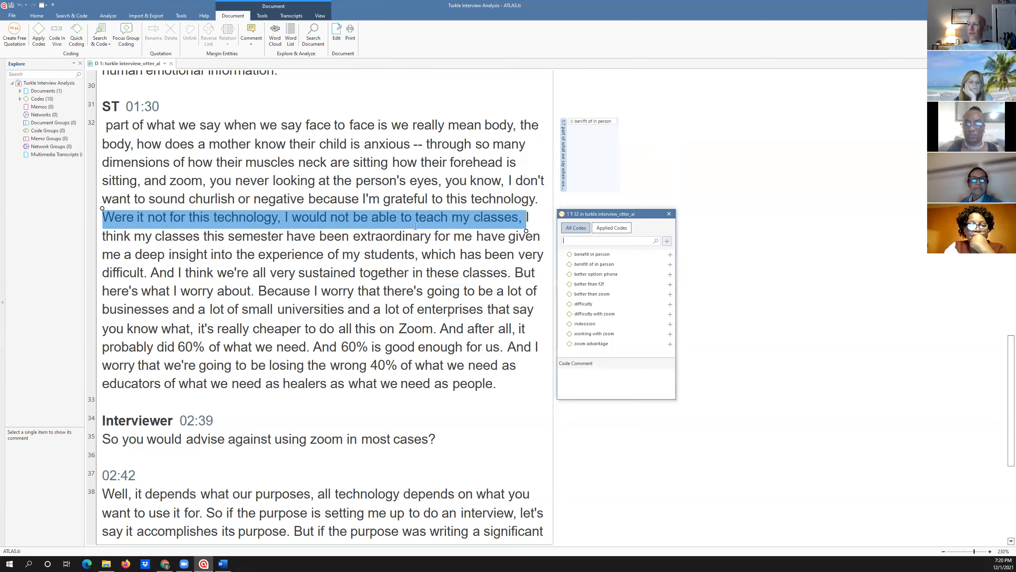
pyautogui.click(415, 226)
# Step: Code the ST 01:30 passage from "Were it not for this technology" to "teach my classes" with a new code "advantage of zoom"
pyautogui.moveTo(520, 218); pyautogui.dragTo(125, 221)
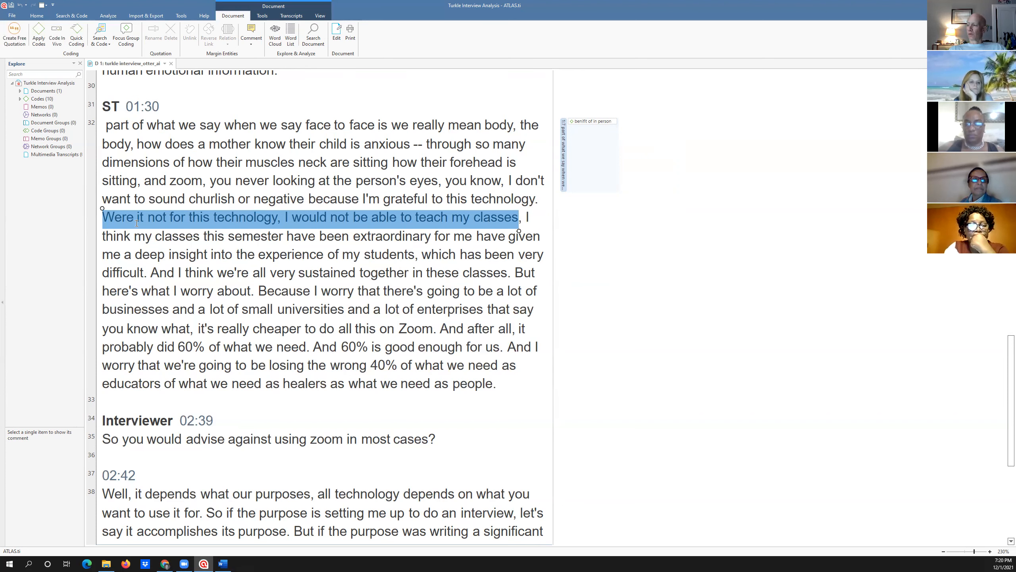
pyautogui.rightClick(136, 223)
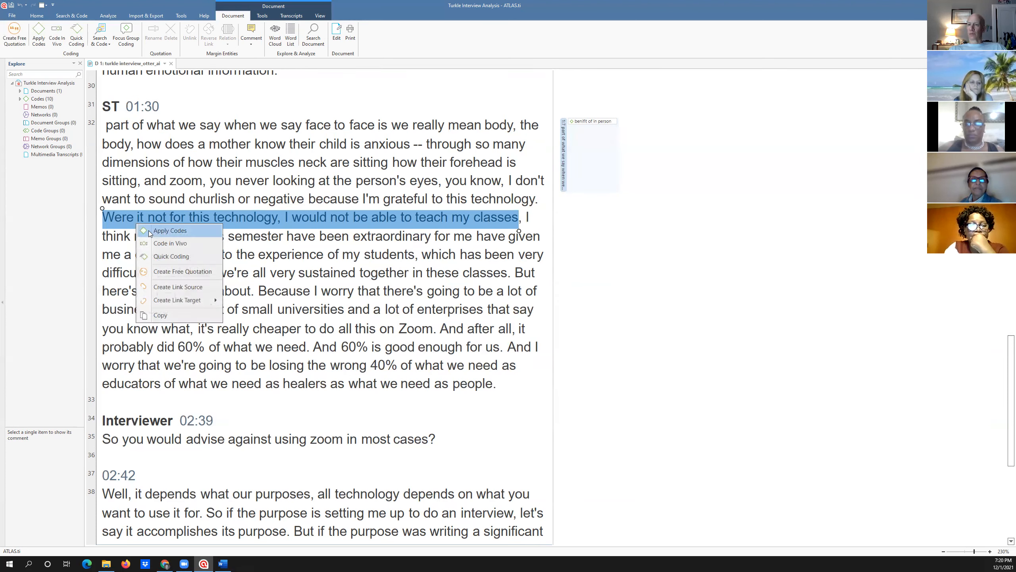
pyautogui.click(149, 230)
pyautogui.write('us')
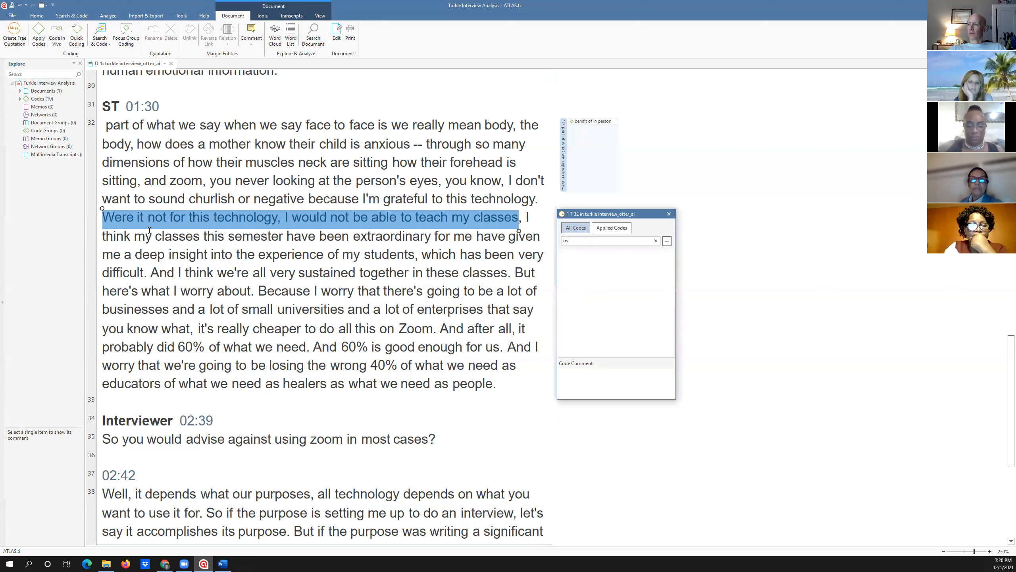
pyautogui.press('BackSpace')
pyautogui.press('BackSpace')
pyautogui.press('BackSpace')
pyautogui.press('BackSpace')
pyautogui.write('advad')
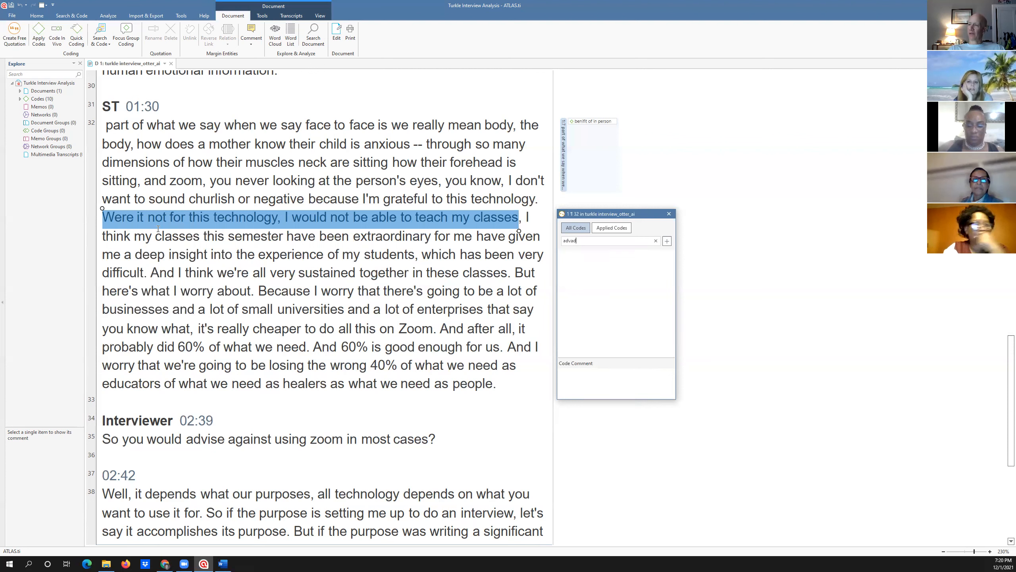
pyautogui.press('BackSpace')
pyautogui.write('ntage of zoom')
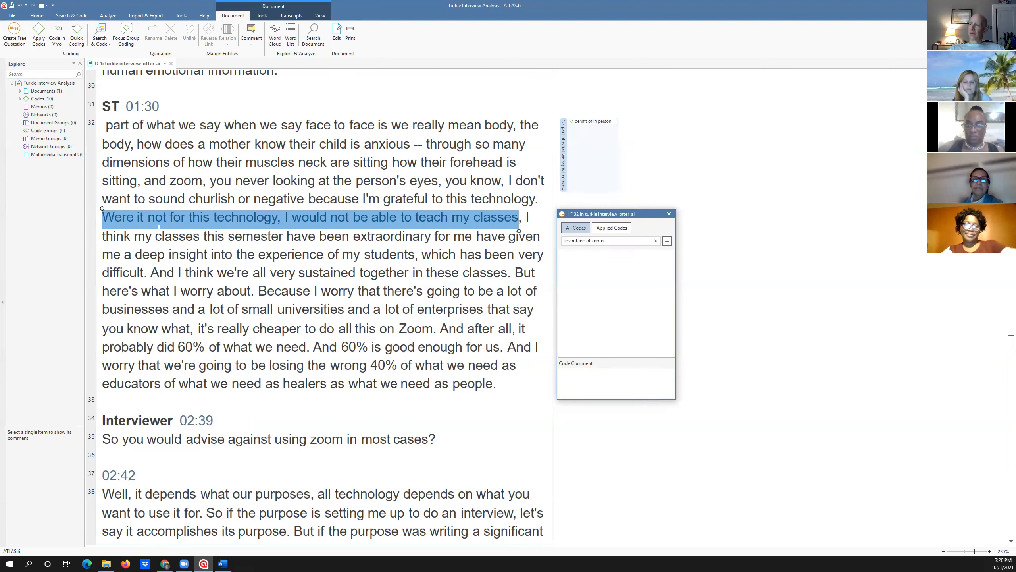
pyautogui.press('Return')
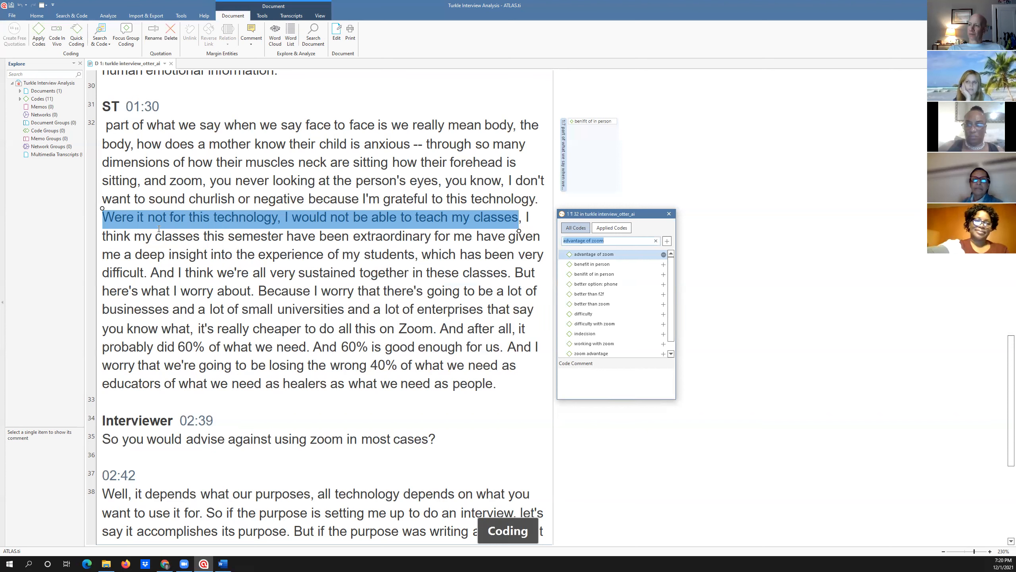
# Step: Add a second new code "uses of zoom" to the "Were it not for this technology" passage and close the coding dialog
pyautogui.write('us')
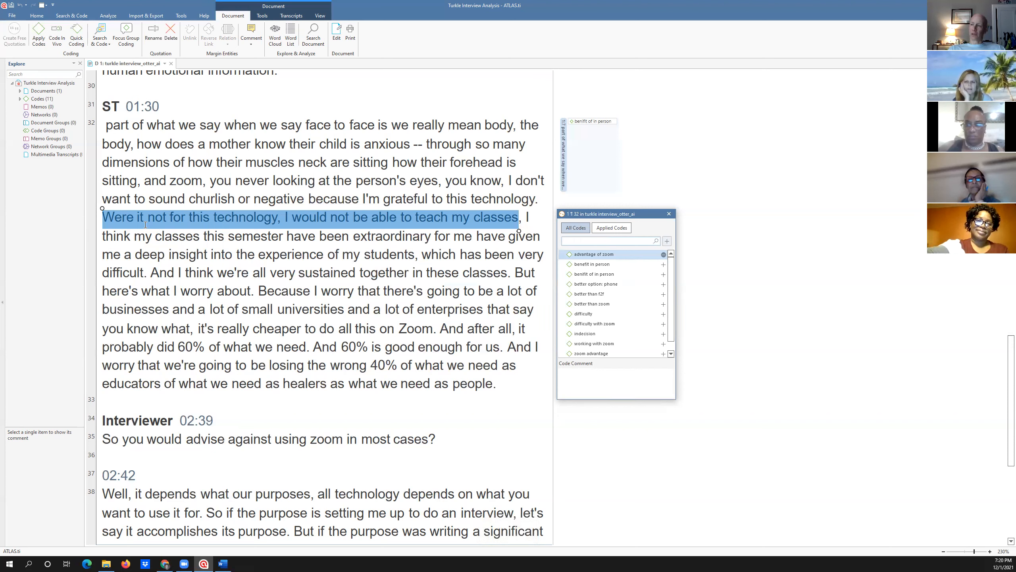
pyautogui.write('es of zoom')
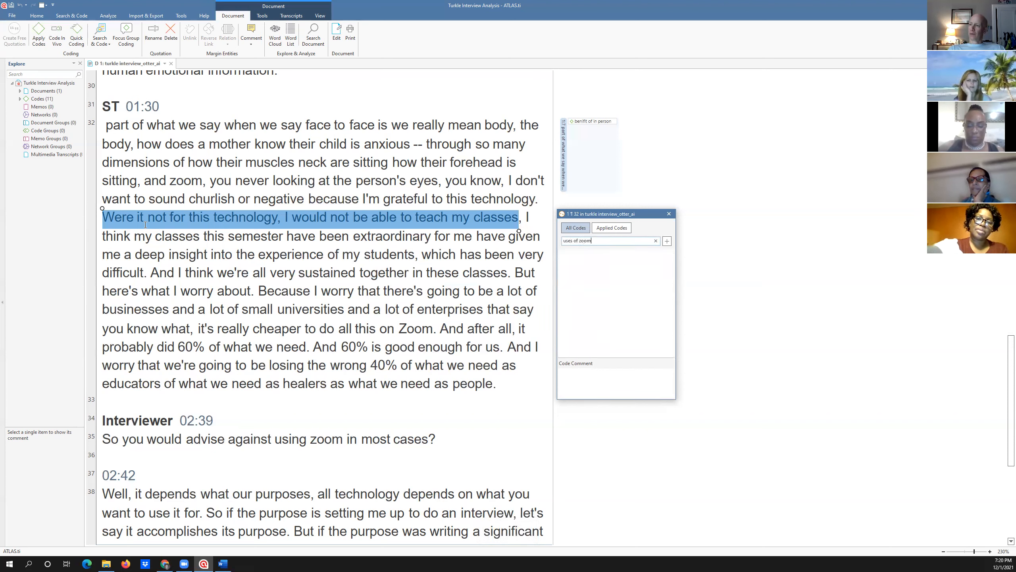
pyautogui.press('Return')
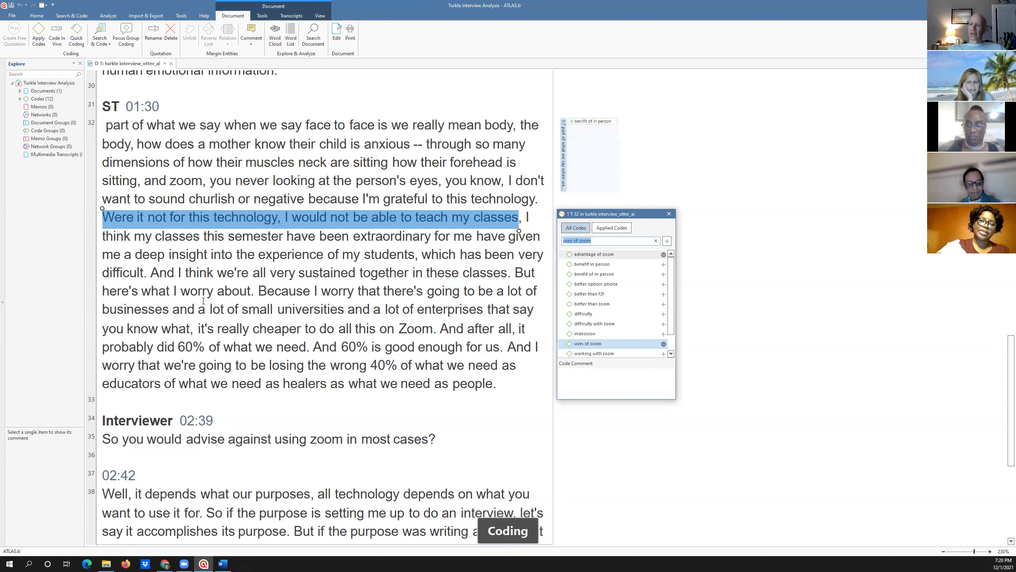
pyautogui.click(246, 292)
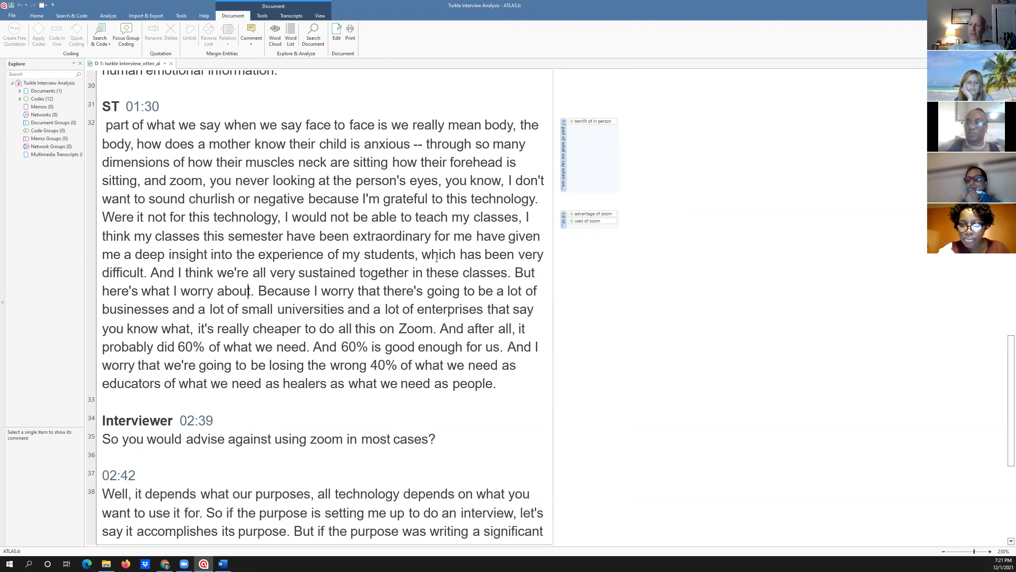
# Step: Read through the rest of the ST 01:30 answer and the 02:39 and 02:42 exchange for further passages to code
pyautogui.scroll(-2, 413, 263)
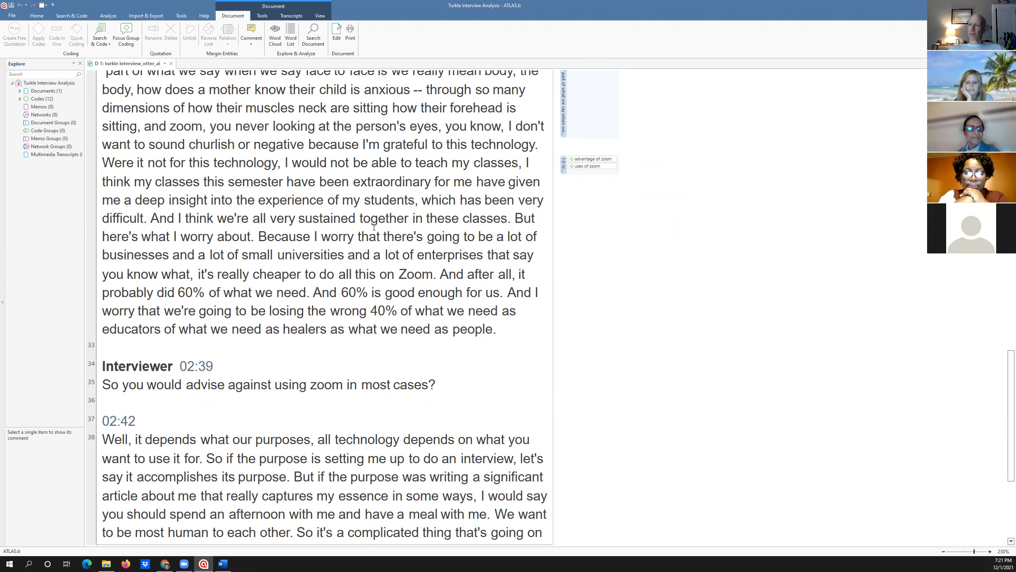
pyautogui.scroll(-2, 373, 226)
pyautogui.scroll(-1, 373, 227)
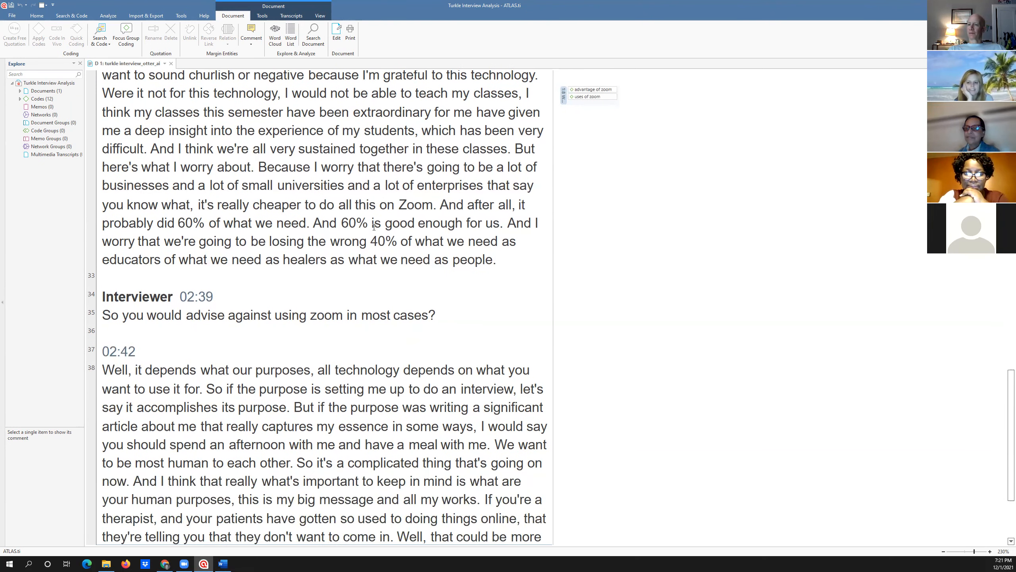
pyautogui.scroll(-2, 373, 227)
pyautogui.scroll(5, 373, 226)
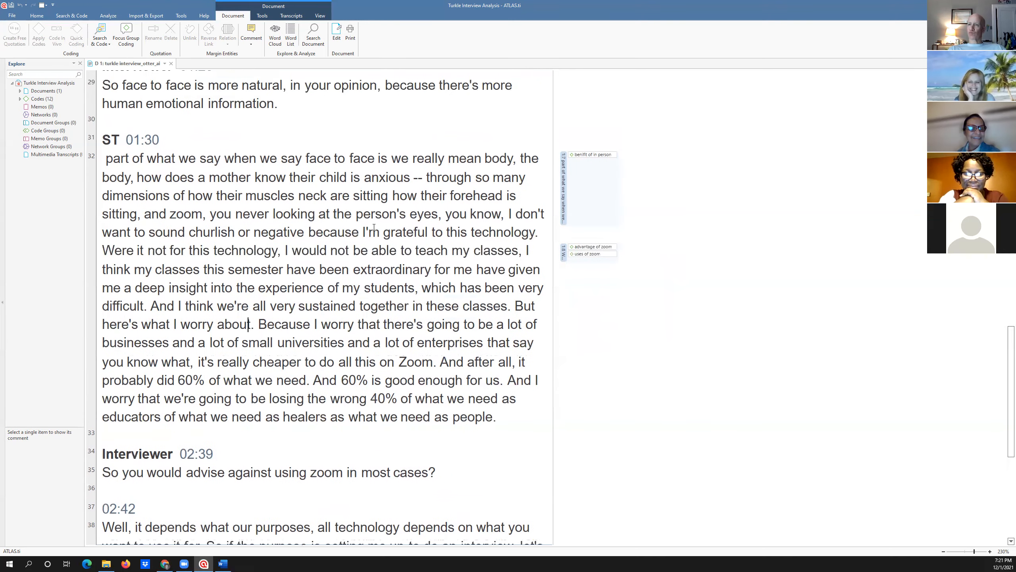
pyautogui.scroll(-5, 374, 227)
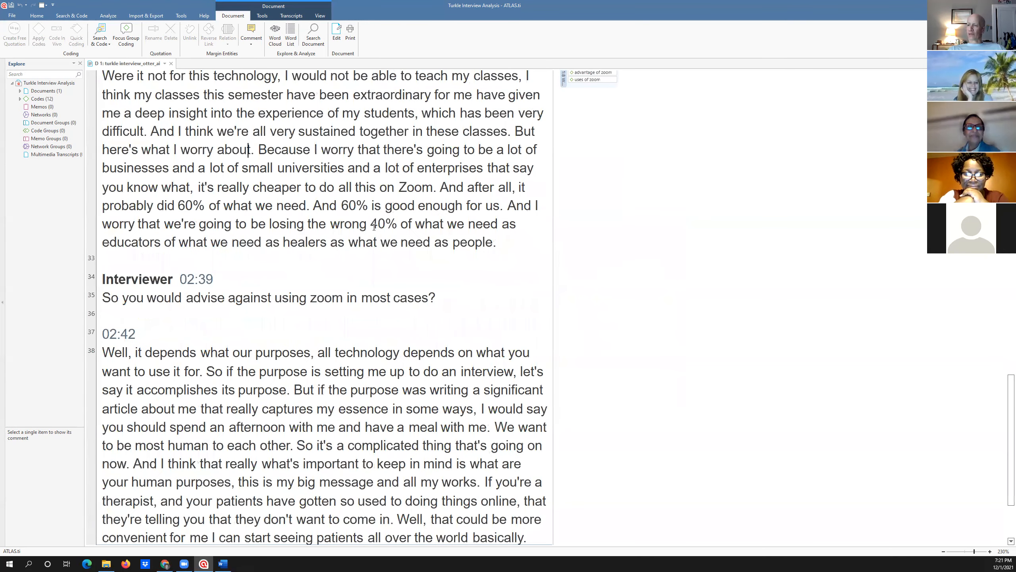
pyautogui.scroll(2, 373, 227)
pyautogui.scroll(3, 374, 226)
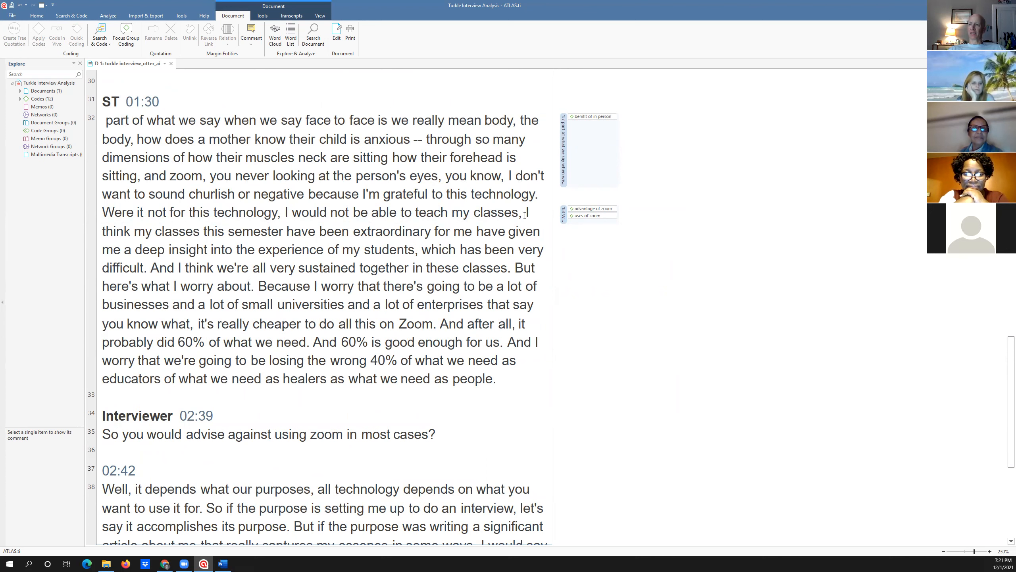
pyautogui.scroll(-2, 486, 223)
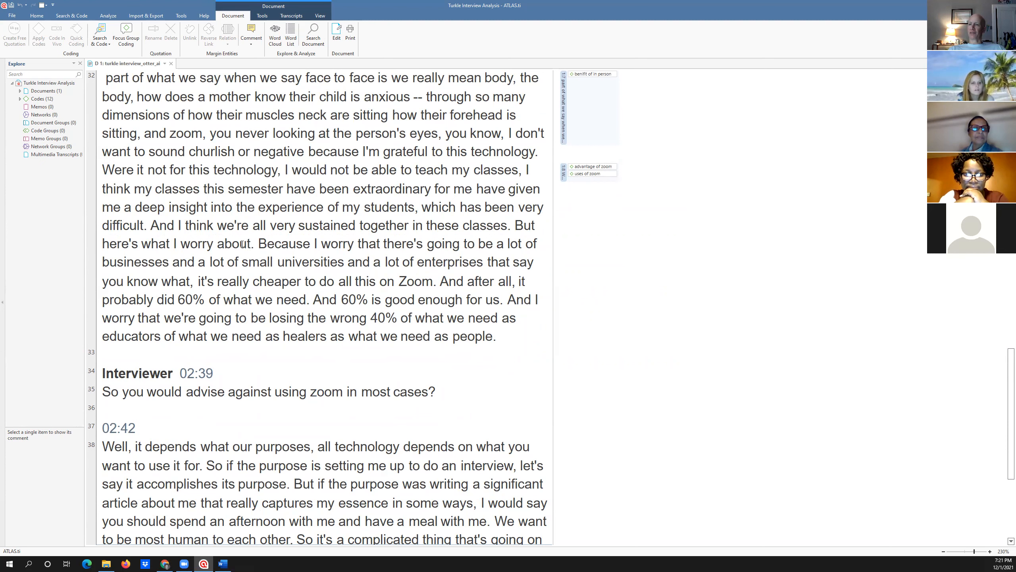
pyautogui.moveTo(261, 244); pyautogui.dragTo(284, 299)
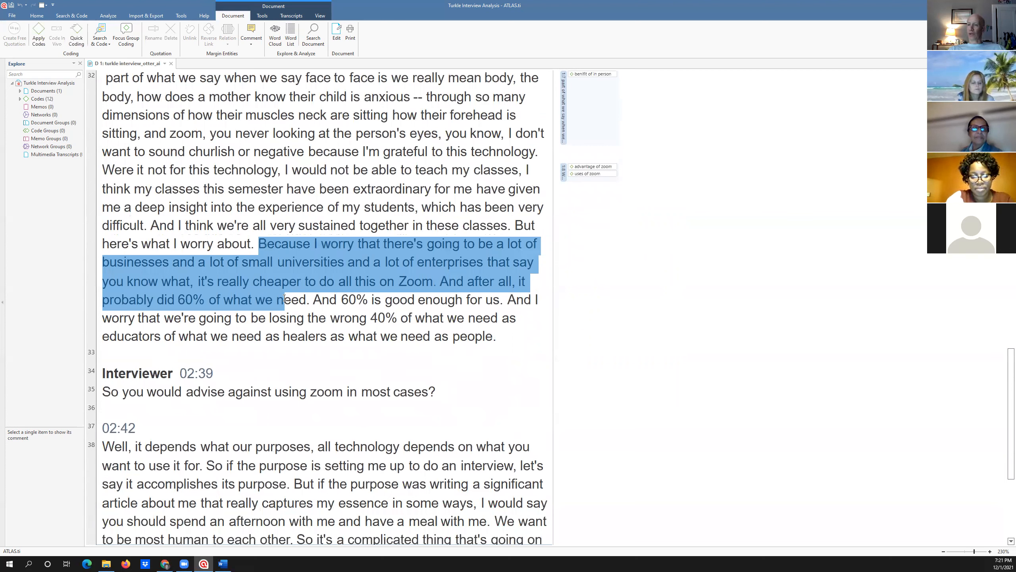
pyautogui.moveTo(292, 325); pyautogui.dragTo(374, 350)
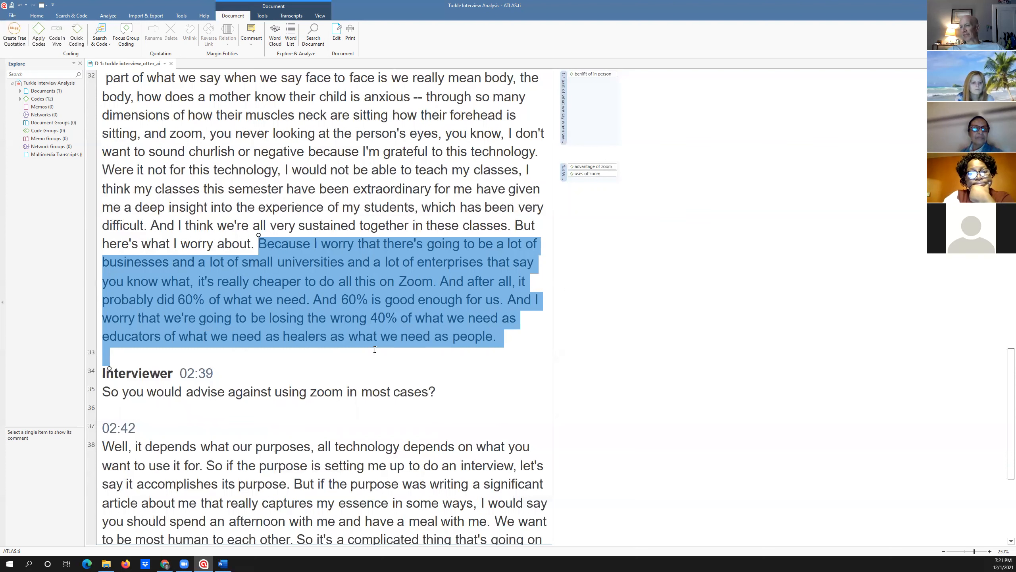
pyautogui.rightClick(362, 302)
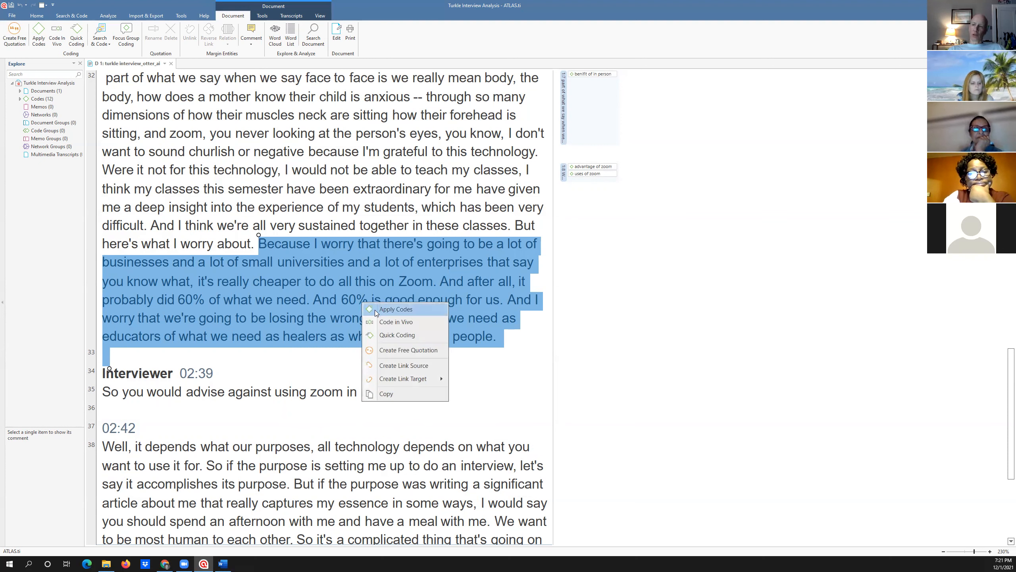
pyautogui.click(395, 309)
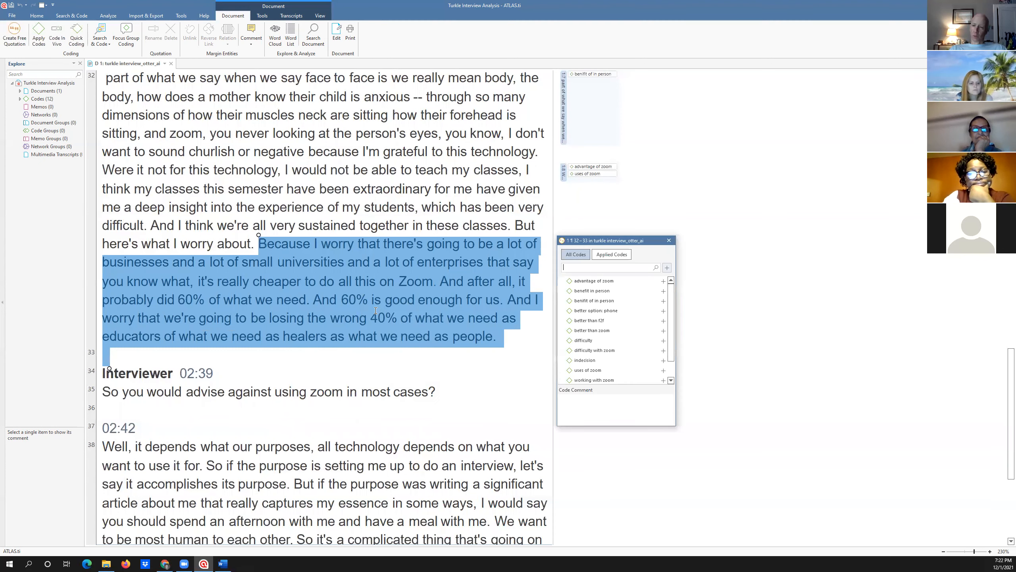
pyautogui.write('worr')
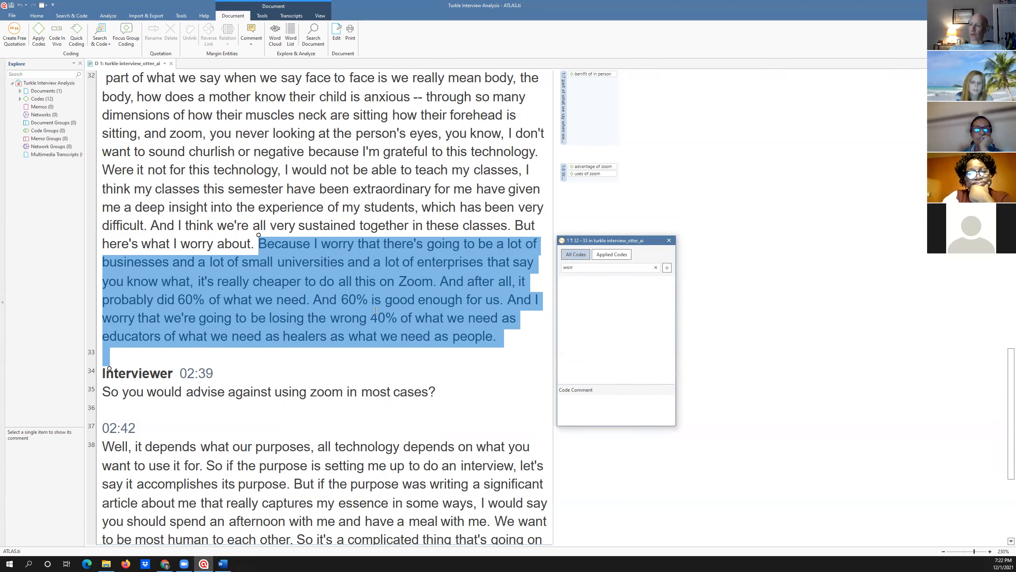
pyautogui.press('BackSpace')
pyautogui.press('BackSpace')
pyautogui.press('BackSpace')
pyautogui.press('BackSpace')
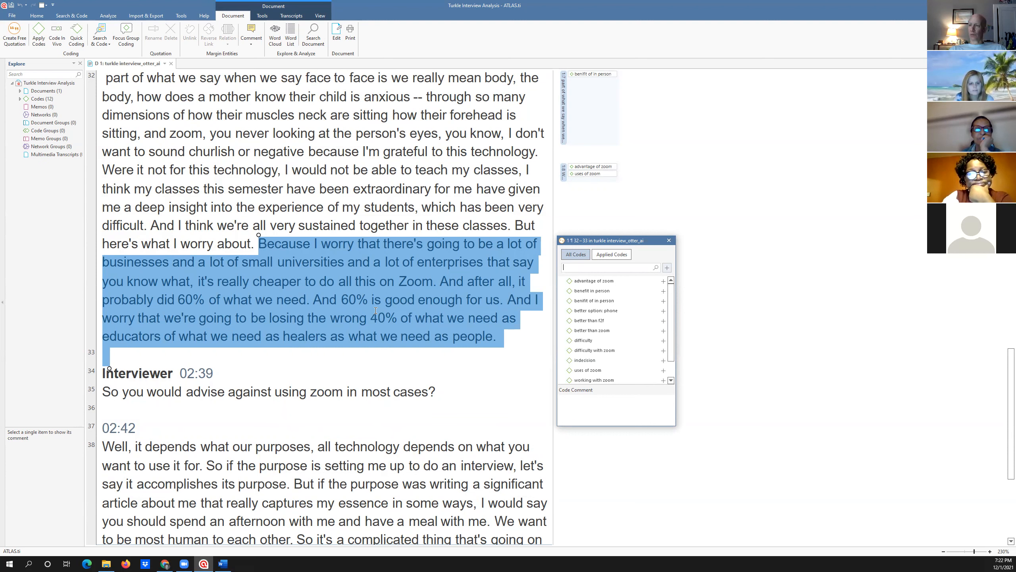
pyautogui.click(303, 276)
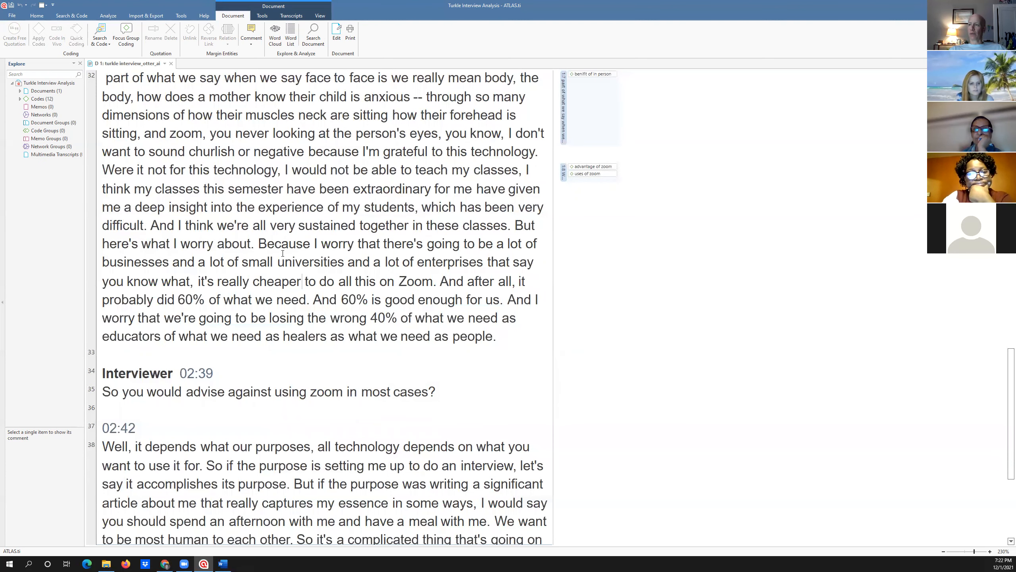
pyautogui.moveTo(258, 239); pyautogui.dragTo(432, 284)
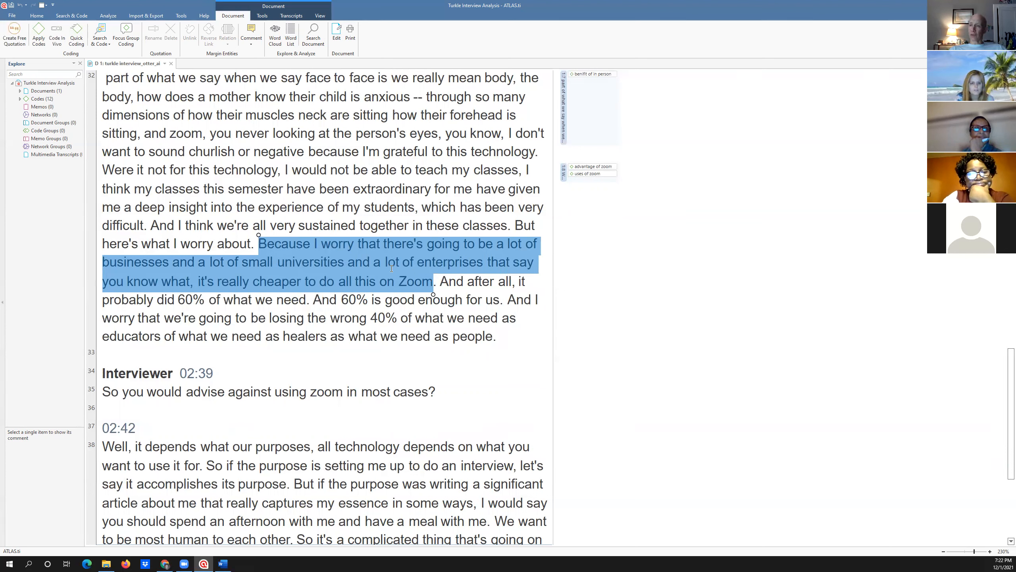
pyautogui.rightClick(390, 269)
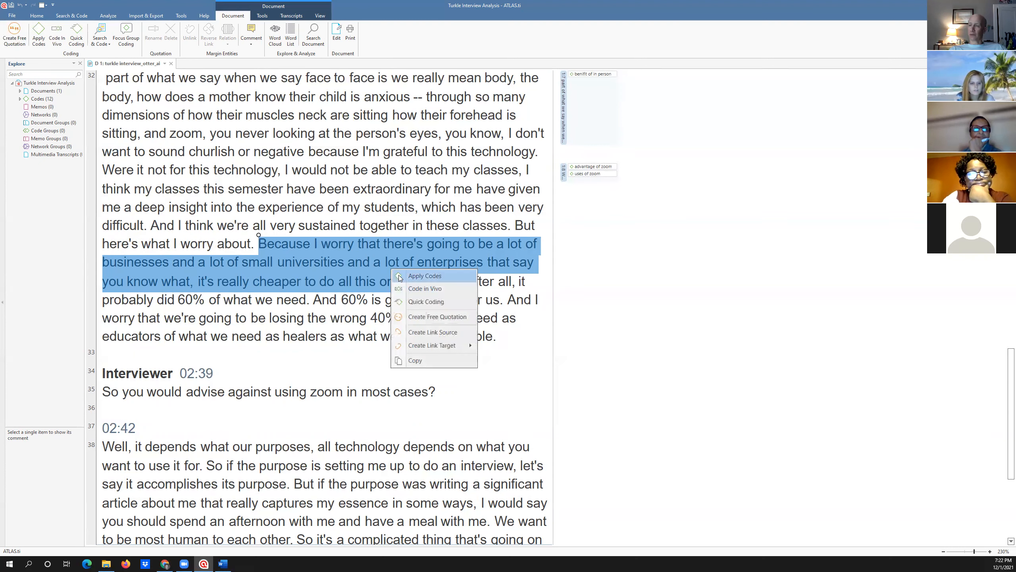
pyautogui.click(399, 275)
pyautogui.click(400, 276)
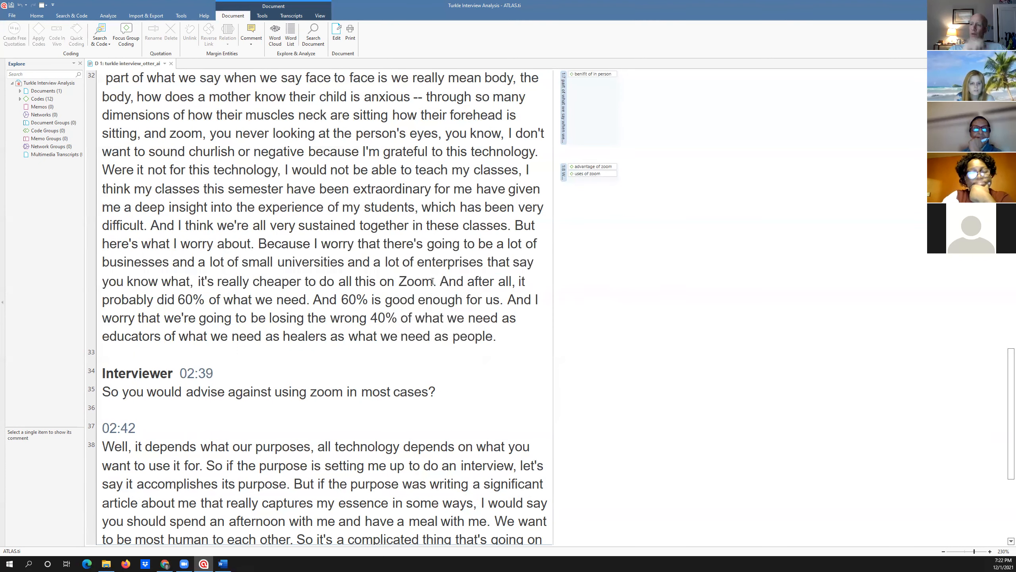
# Step: Code the ST 01:30 passage from "Because I worry that there's going to be" to "all this on Zoom" with the existing code "advantage of zoom"
pyautogui.moveTo(434, 282); pyautogui.dragTo(258, 243)
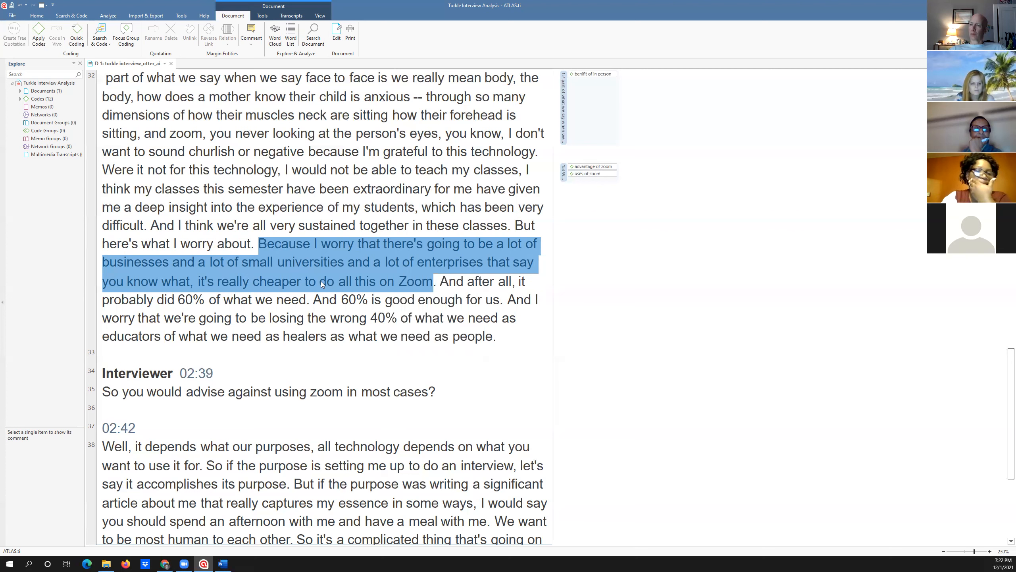
pyautogui.rightClick(321, 281)
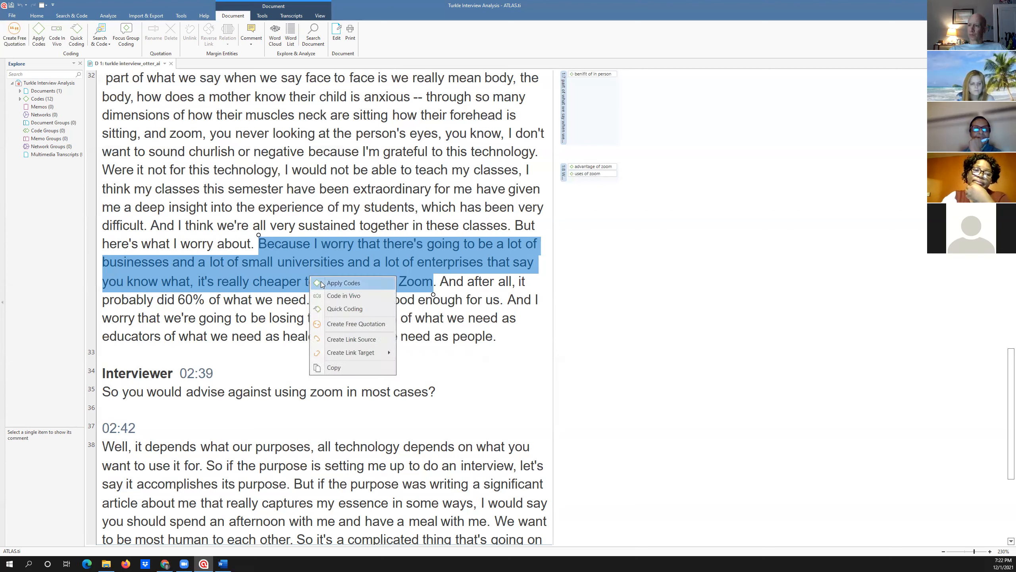
pyautogui.click(322, 284)
pyautogui.write('advang')
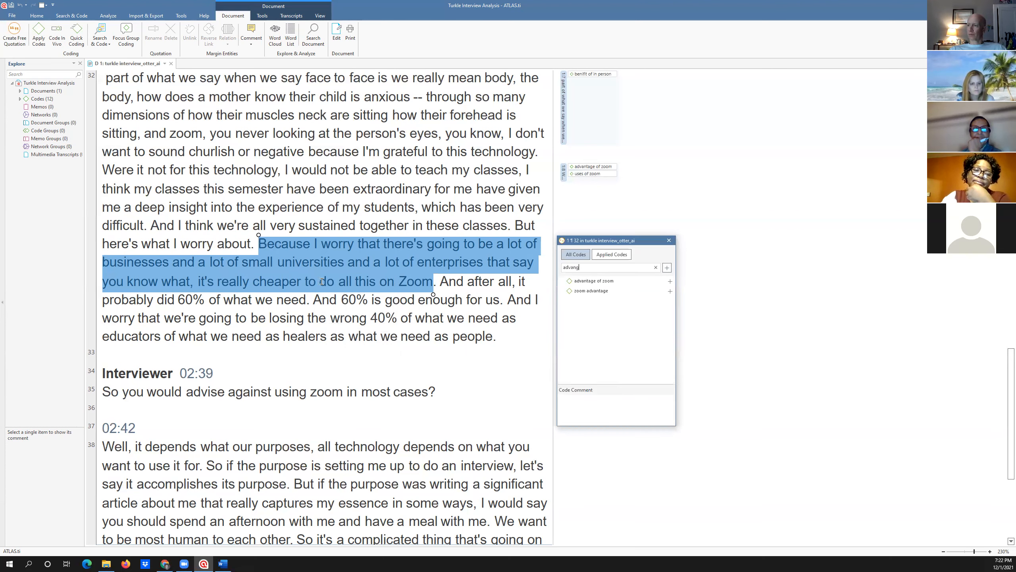
pyautogui.press('BackSpace')
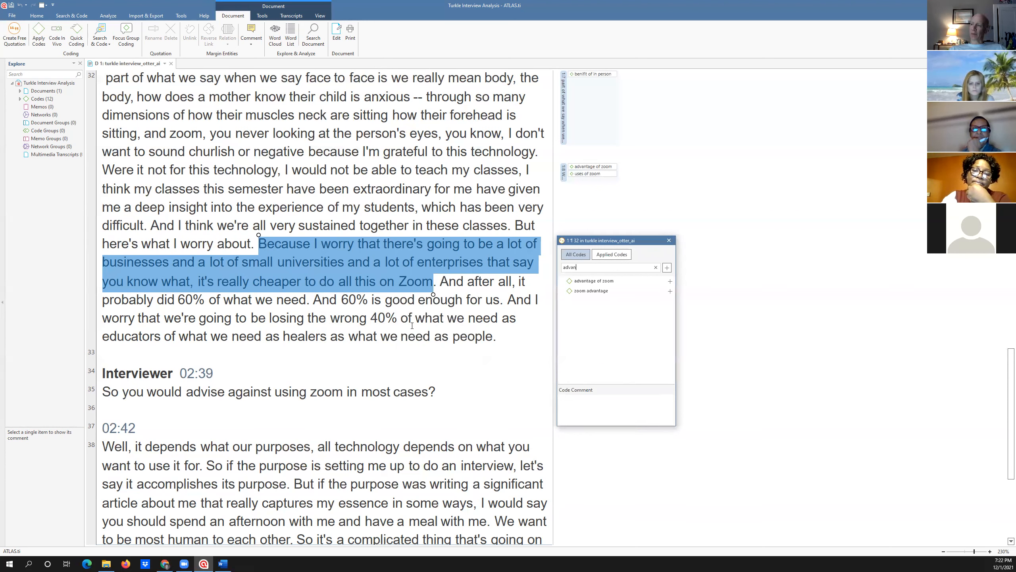
pyautogui.click(601, 285)
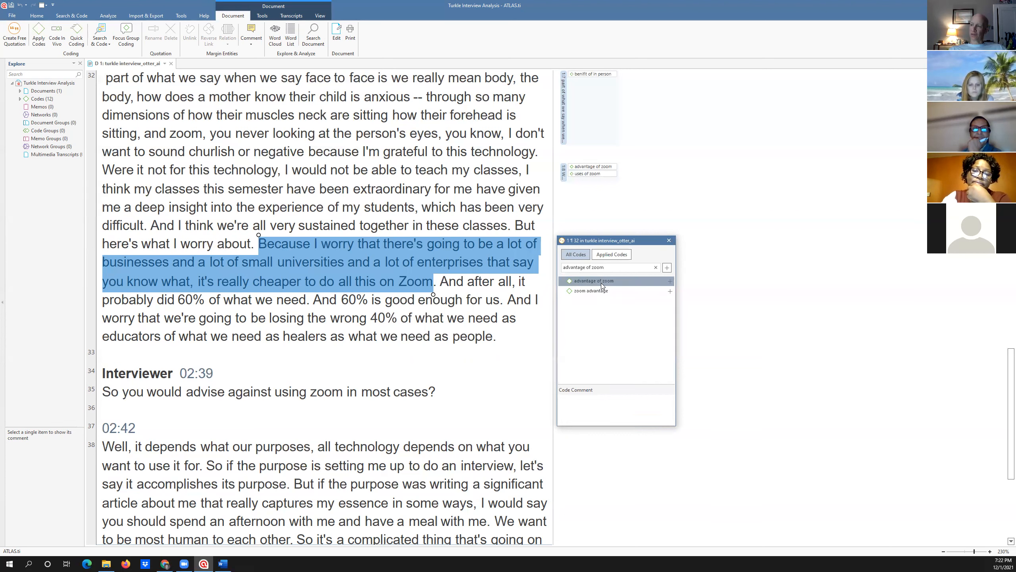
pyautogui.click(670, 282)
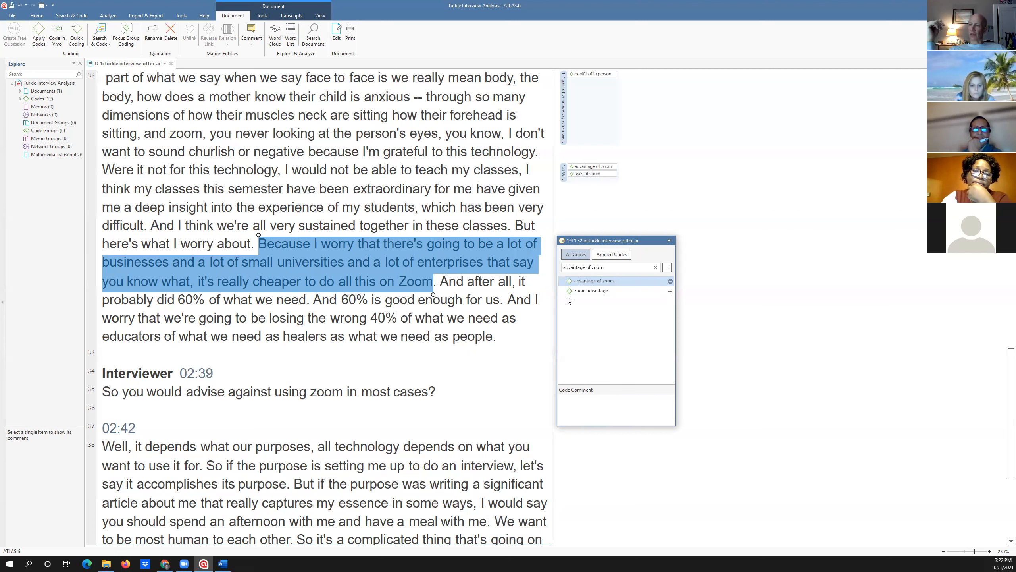
# Step: Code the ST 01:30 passage from "And after all" to "good enough for us" with a new code "rationalization for zoom"
pyautogui.click(495, 282)
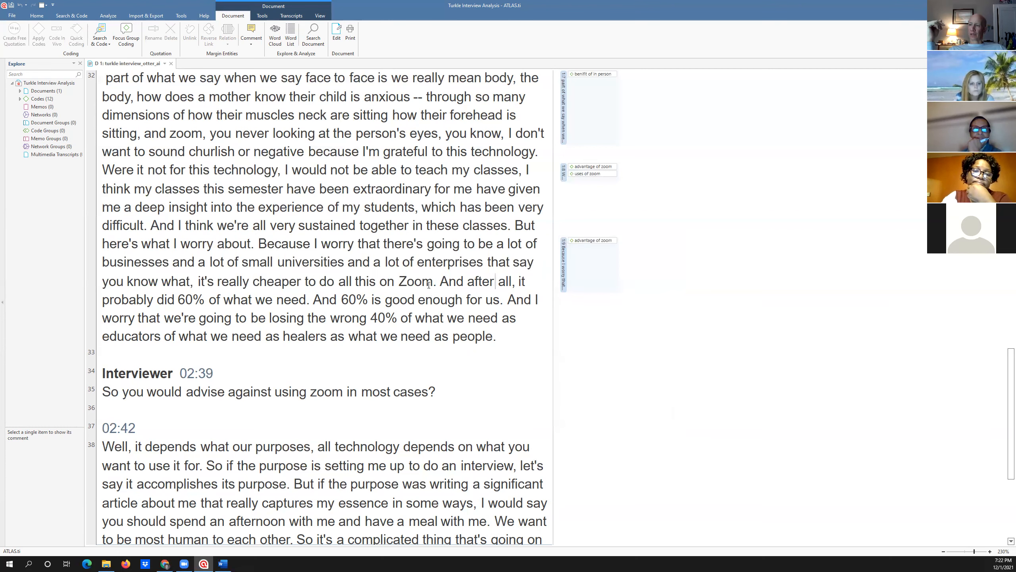
pyautogui.moveTo(440, 282); pyautogui.dragTo(503, 303)
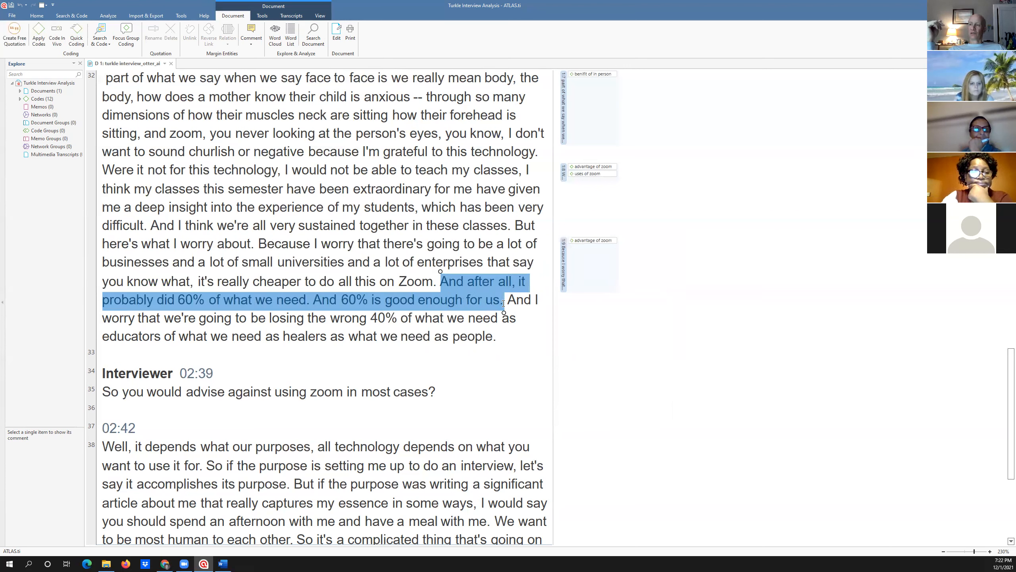
pyautogui.rightClick(478, 293)
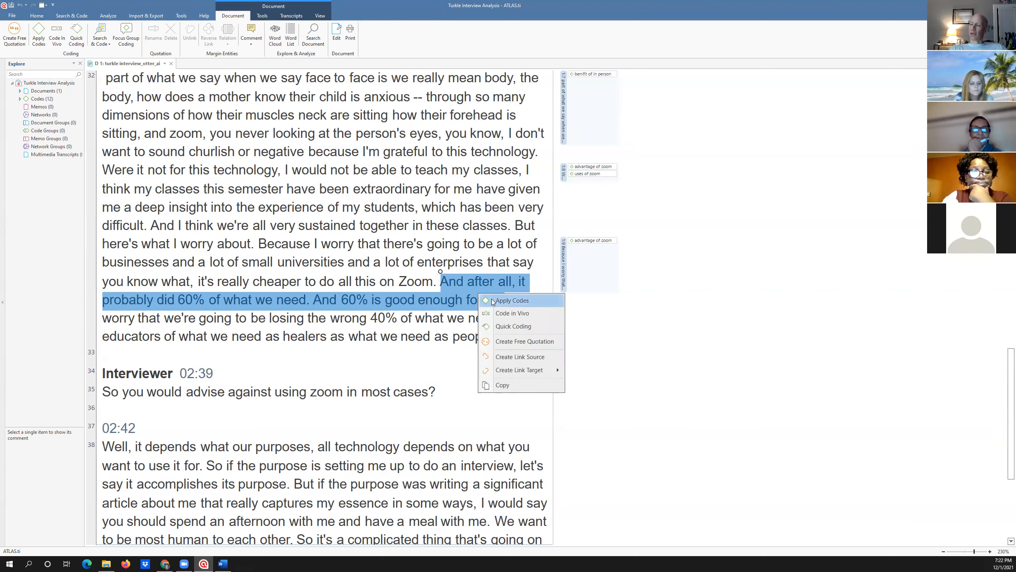
pyautogui.click(493, 298)
pyautogui.write('rationalization for zoom')
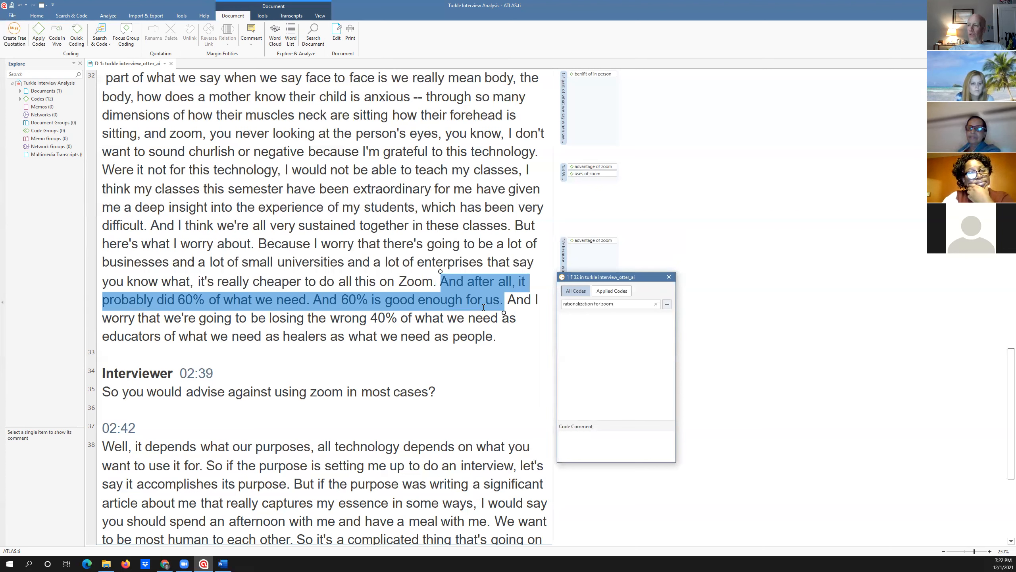
pyautogui.press('Return')
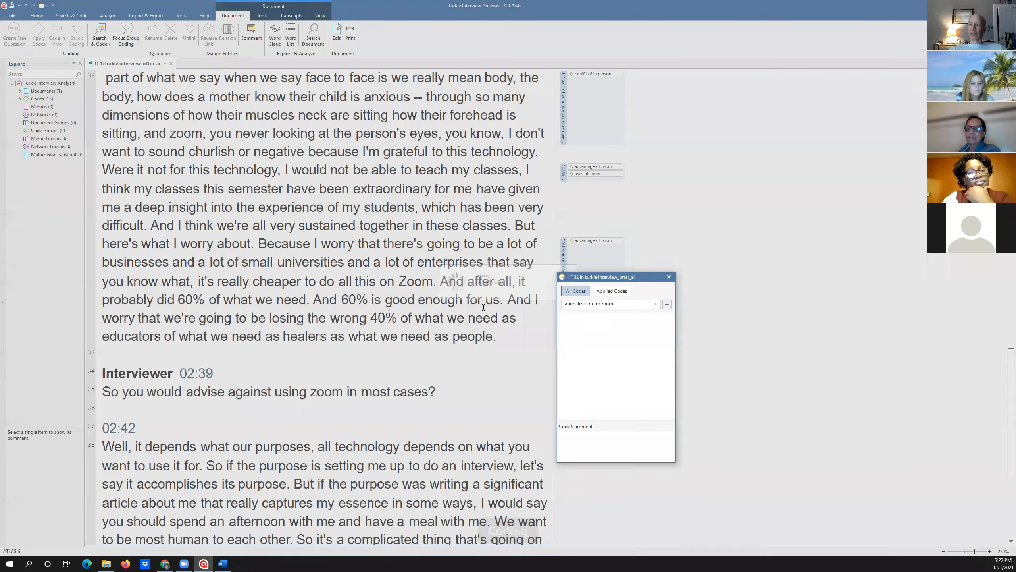
pyautogui.click(483, 307)
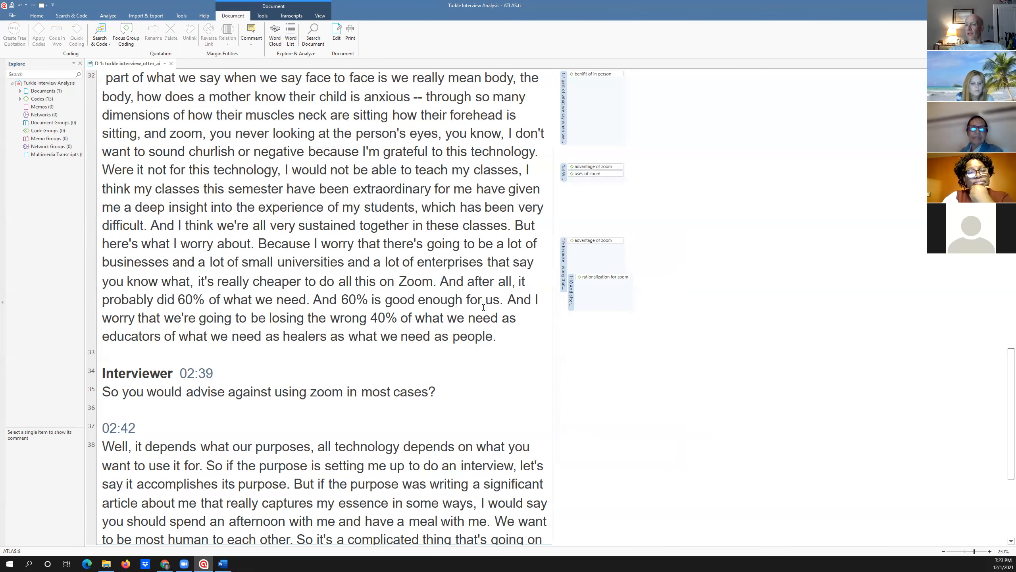
# Step: Code the ST 01:30 passage from "And I worry that we're going to be losing" to "need as people" with a new code "concern of zoom"
pyautogui.moveTo(508, 301); pyautogui.dragTo(514, 342)
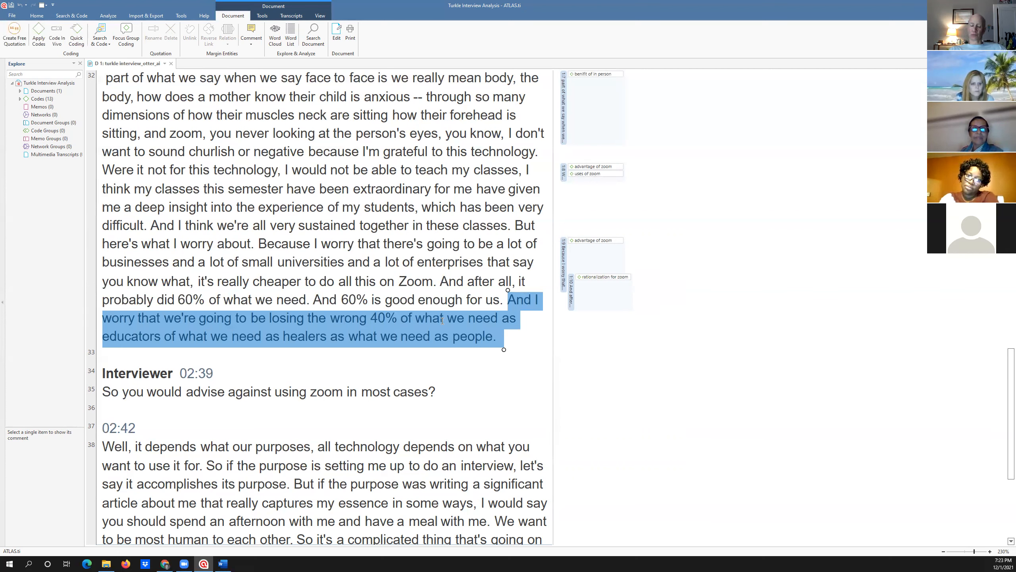
pyautogui.rightClick(451, 341)
pyautogui.click(457, 346)
pyautogui.write('concern of zoom')
pyautogui.press('Return')
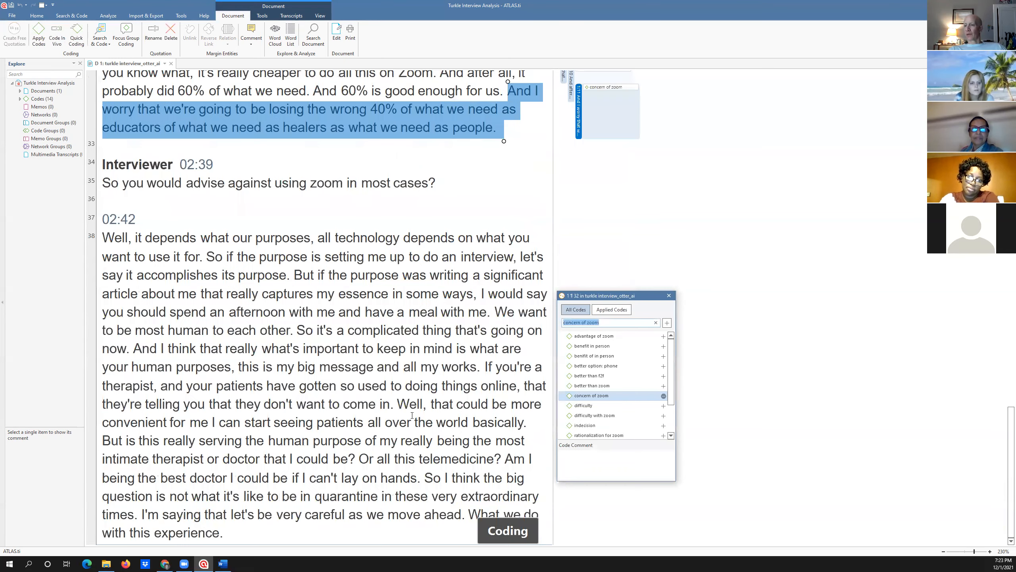
pyautogui.click(314, 278)
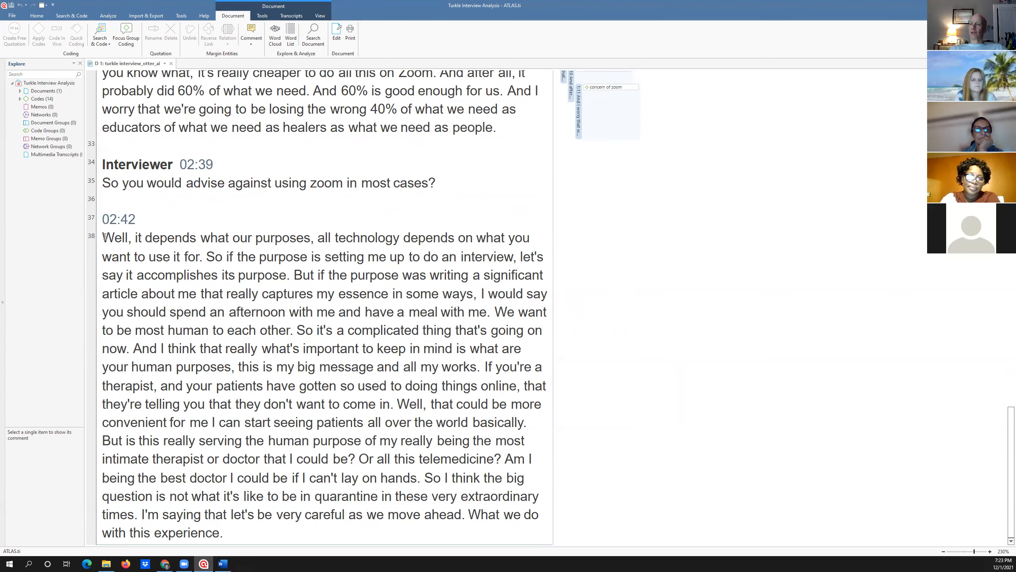
pyautogui.moveTo(103, 237); pyautogui.dragTo(132, 260)
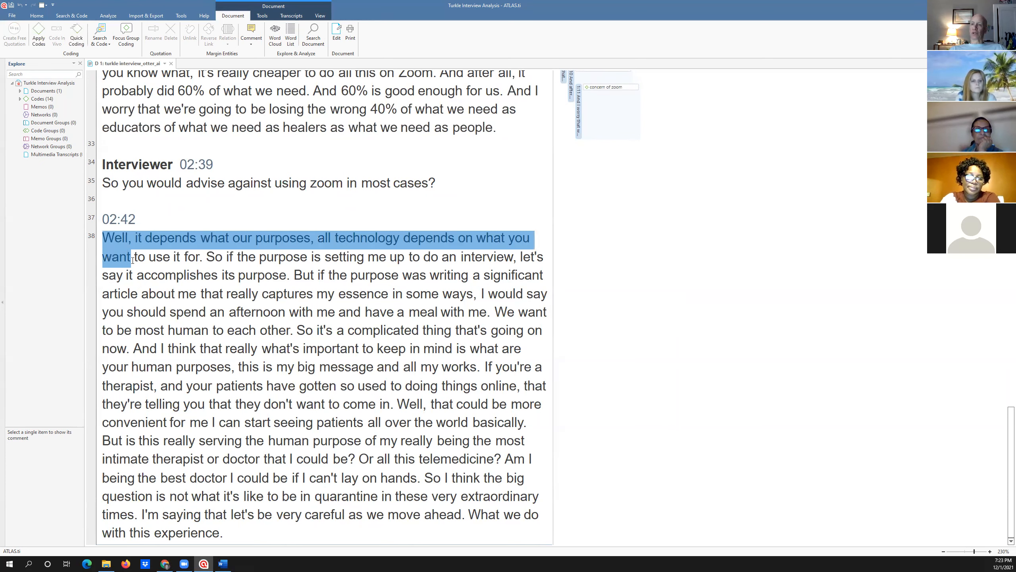
pyautogui.moveTo(133, 260); pyautogui.dragTo(143, 275)
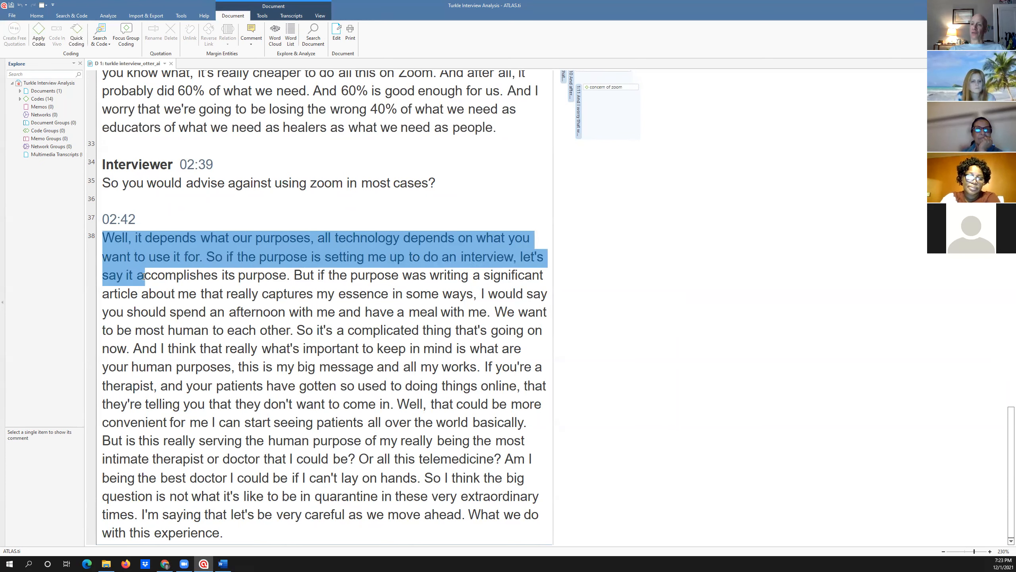
pyautogui.moveTo(144, 276); pyautogui.dragTo(286, 276)
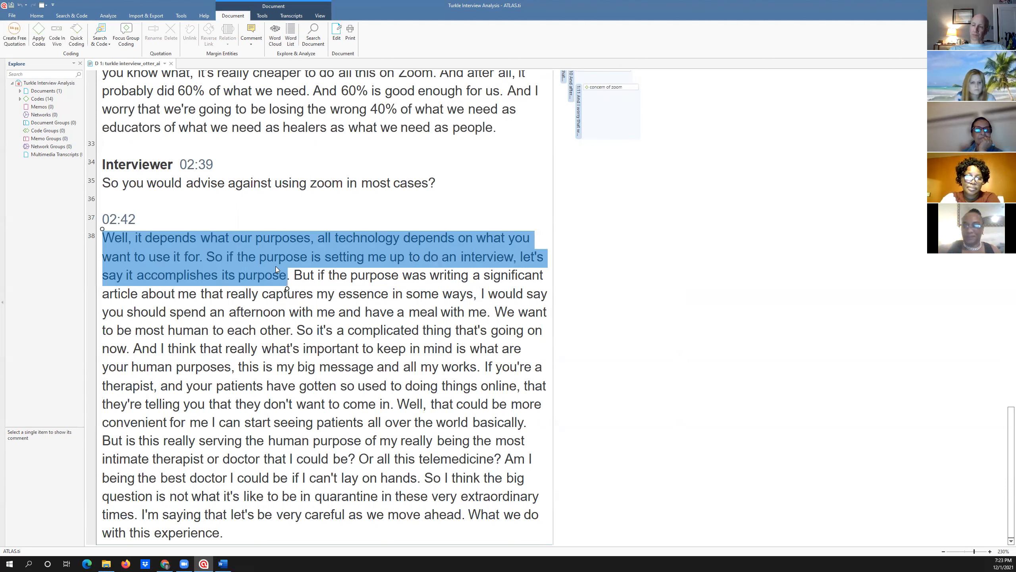
pyautogui.rightClick(275, 268)
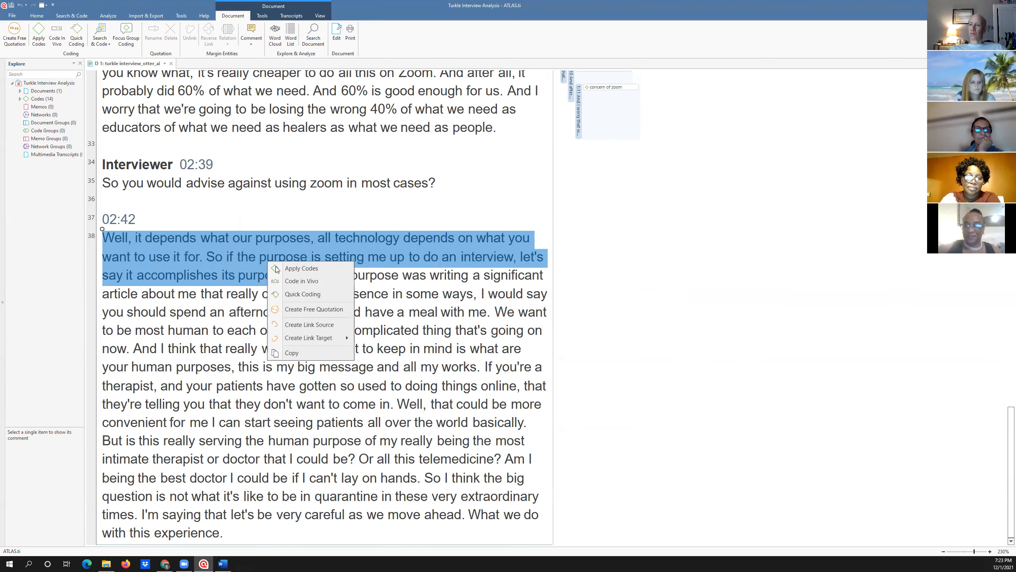
pyautogui.click(276, 267)
pyautogui.press('Escape')
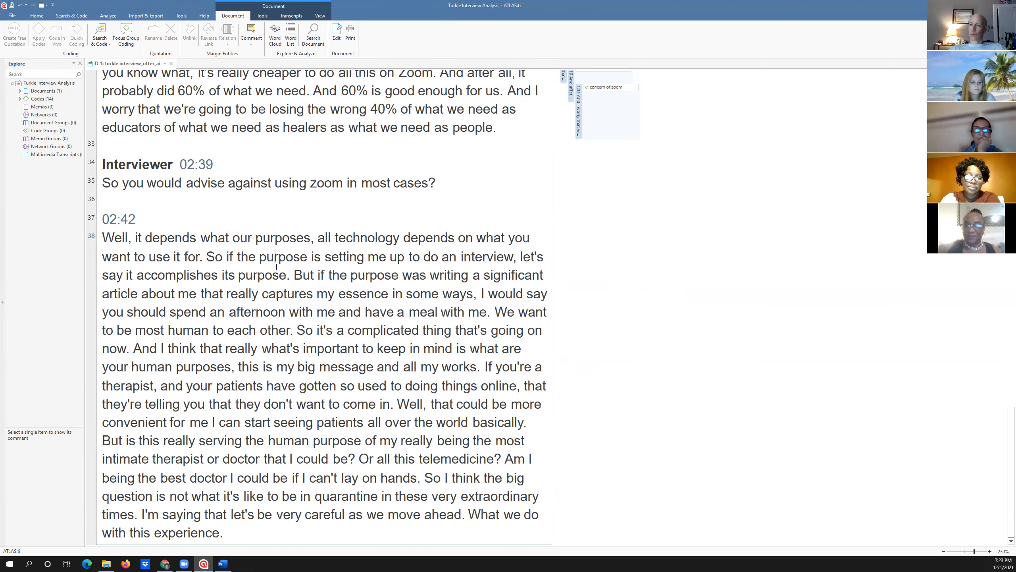
# Step: Code the 02:42 passage from "Well, it depends" to "accomplishes its purpose" with a new code "zoom has specific job"
pyautogui.moveTo(287, 276); pyautogui.dragTo(102, 237)
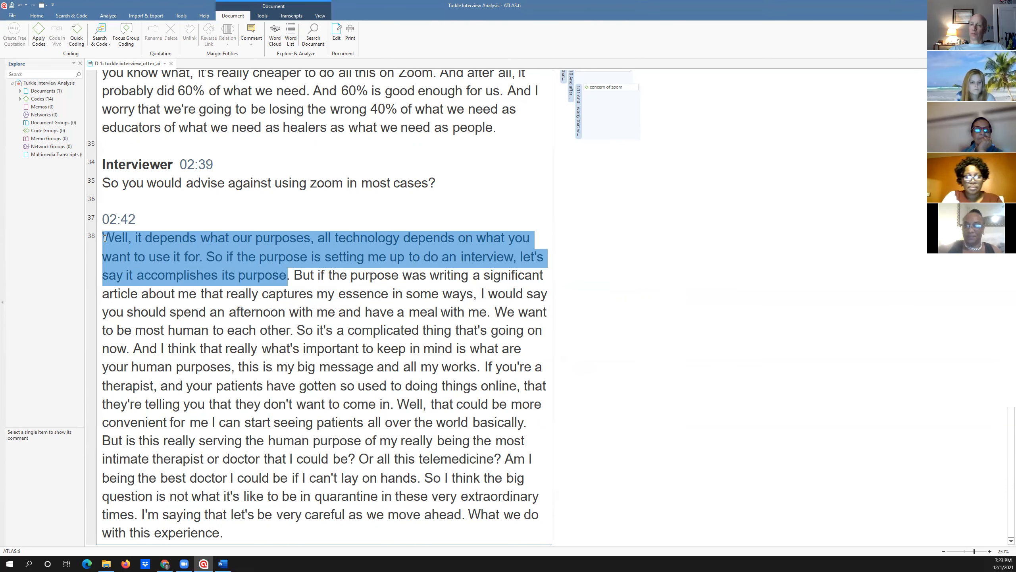
pyautogui.rightClick(157, 272)
pyautogui.click(174, 279)
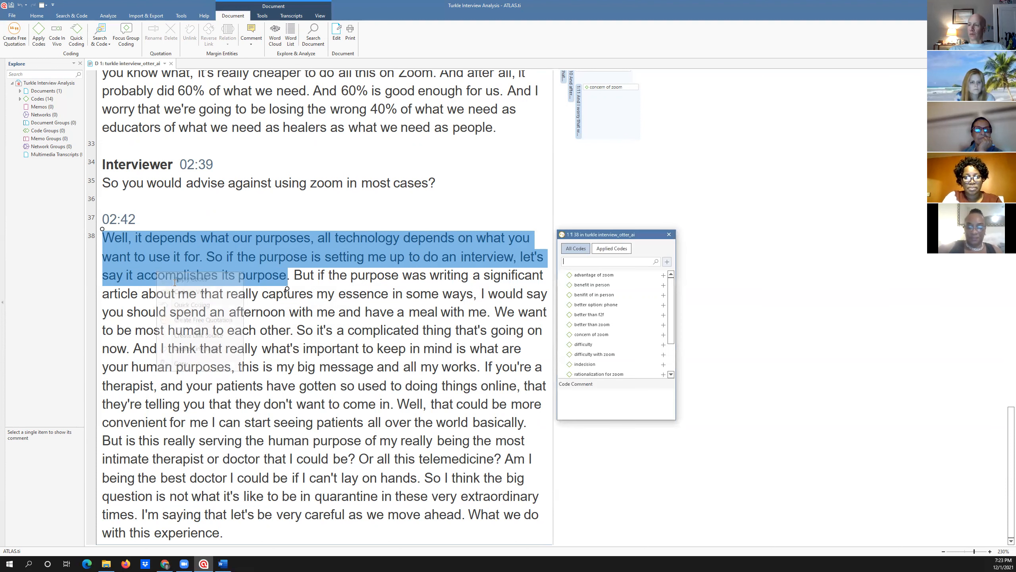
pyautogui.write('zoom ha')
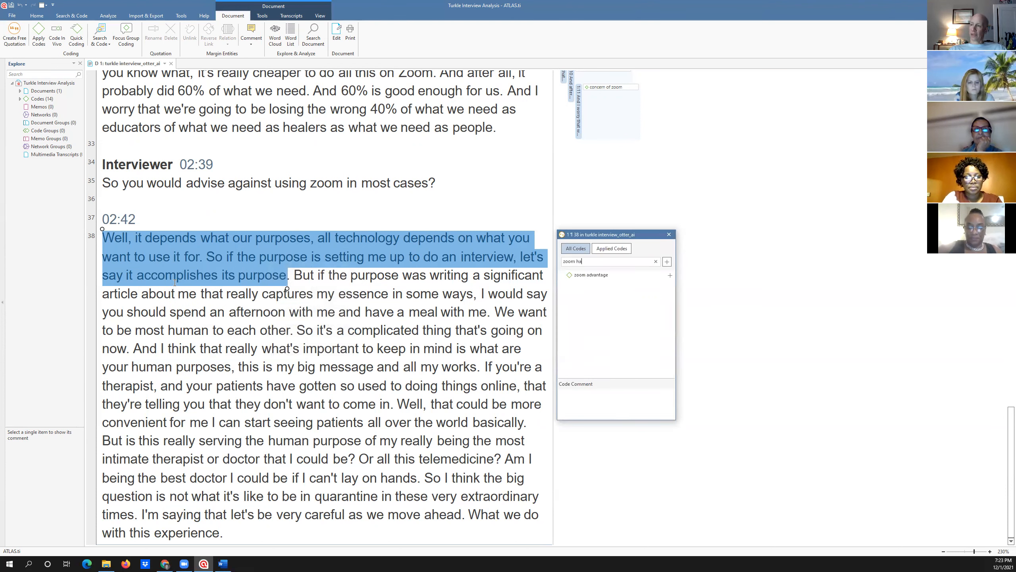
pyautogui.write('s specific job')
pyautogui.press('Return')
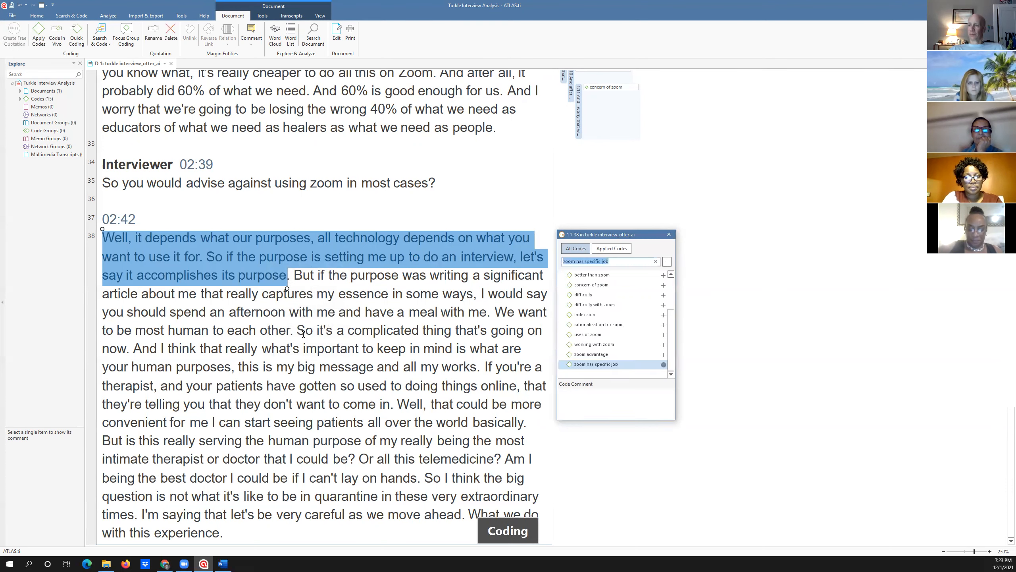
pyautogui.click(303, 334)
# Step: Select the 02:42 passage from "But if the purpose" to "human to each other" and widen the project explorer to show full code names
pyautogui.click(295, 277)
pyautogui.moveTo(301, 280); pyautogui.dragTo(296, 325)
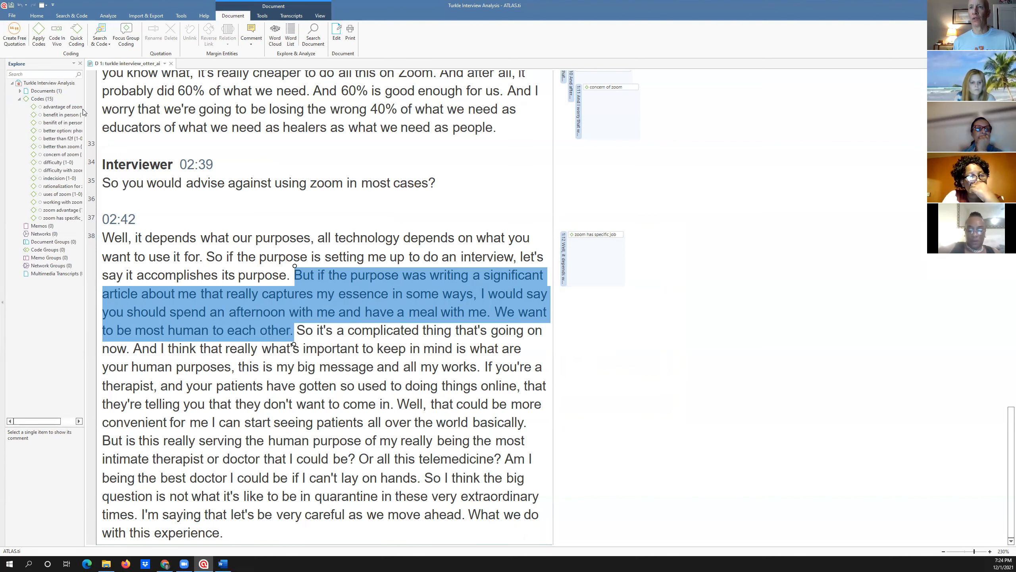
pyautogui.moveTo(85, 108); pyautogui.dragTo(139, 124)
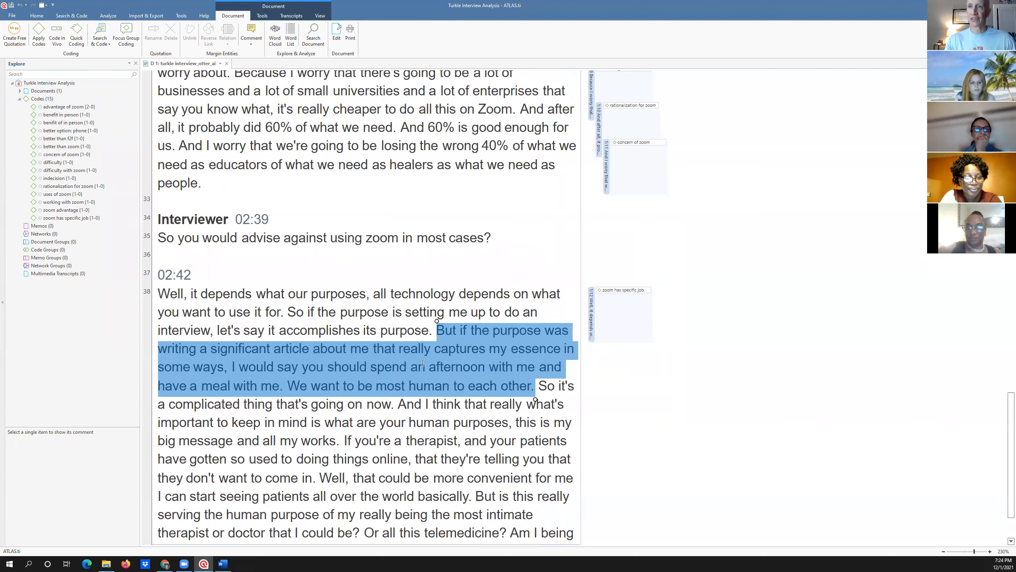
# Step: Code the selected "But if the purpose was writing a significant article" passage with the existing code "benefit in person"
pyautogui.rightClick(501, 372)
pyautogui.click(508, 379)
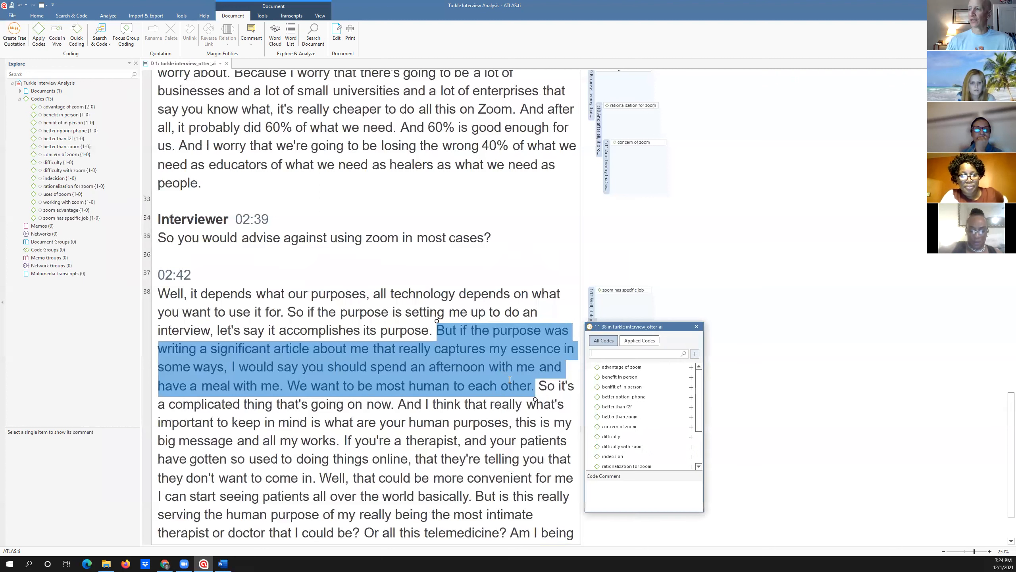
pyautogui.write('in person')
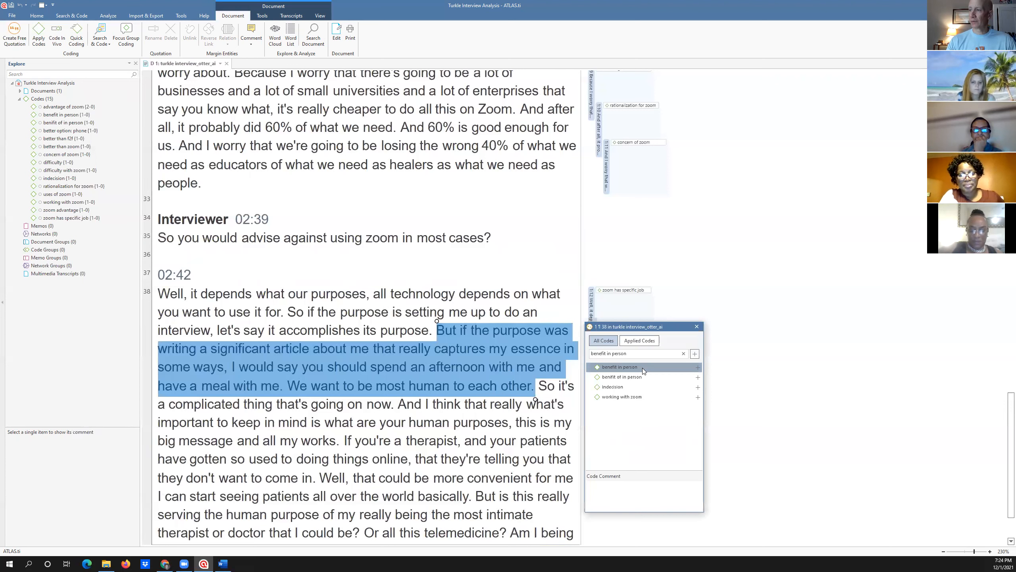
pyautogui.click(695, 368)
pyautogui.click(697, 367)
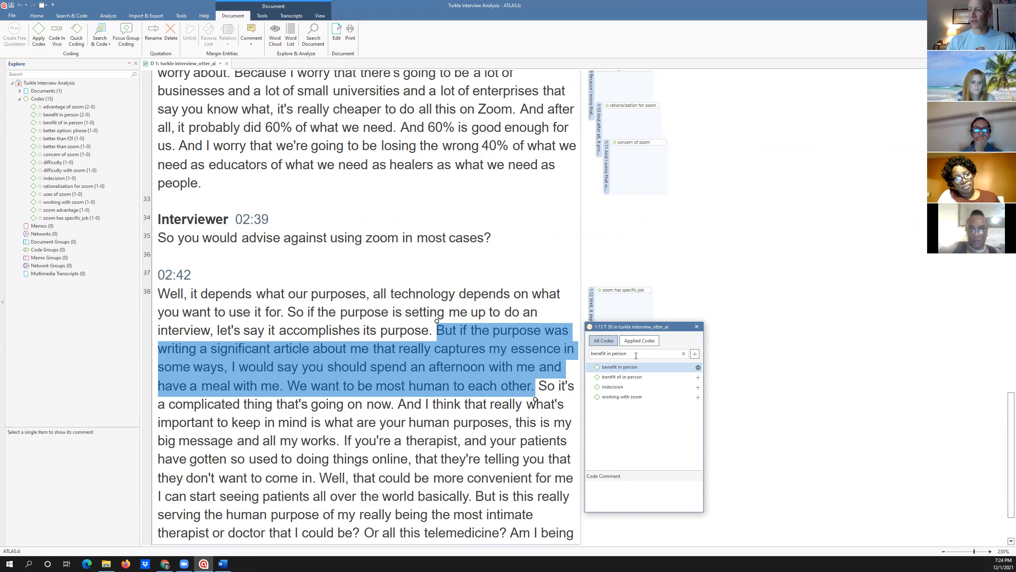
# Step: Add a new code "face to face advantage" to the "But if the purpose was writing" passage and close the coding dialog
pyautogui.moveTo(636, 355); pyautogui.dragTo(558, 335)
pyautogui.write('face to f')
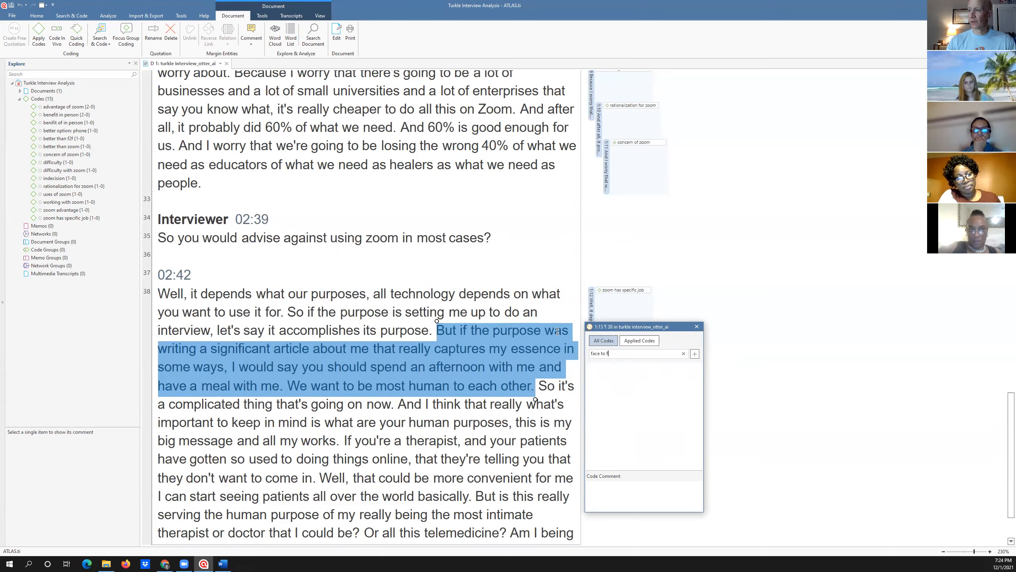
pyautogui.write('ace ad')
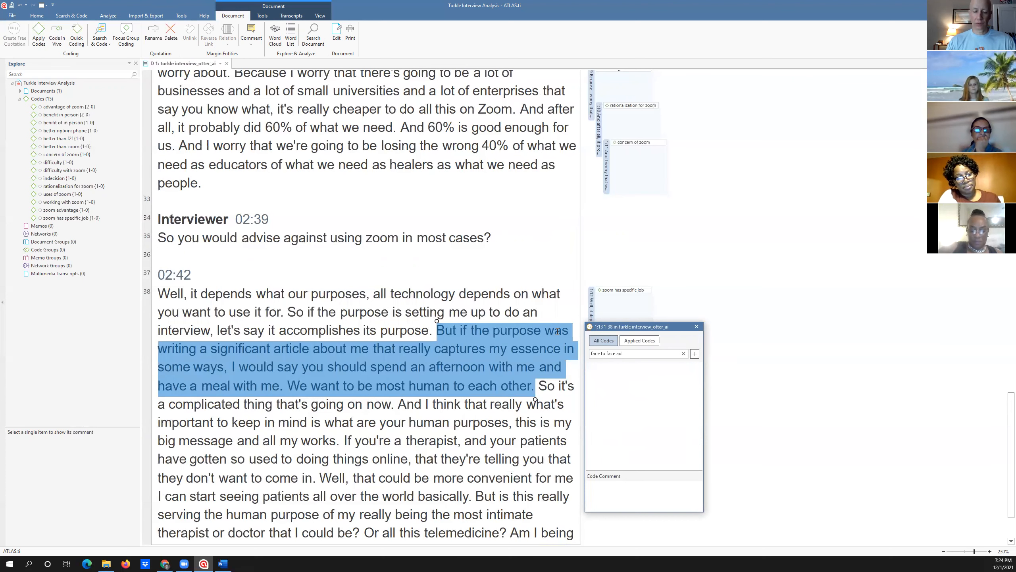
pyautogui.write('vant')
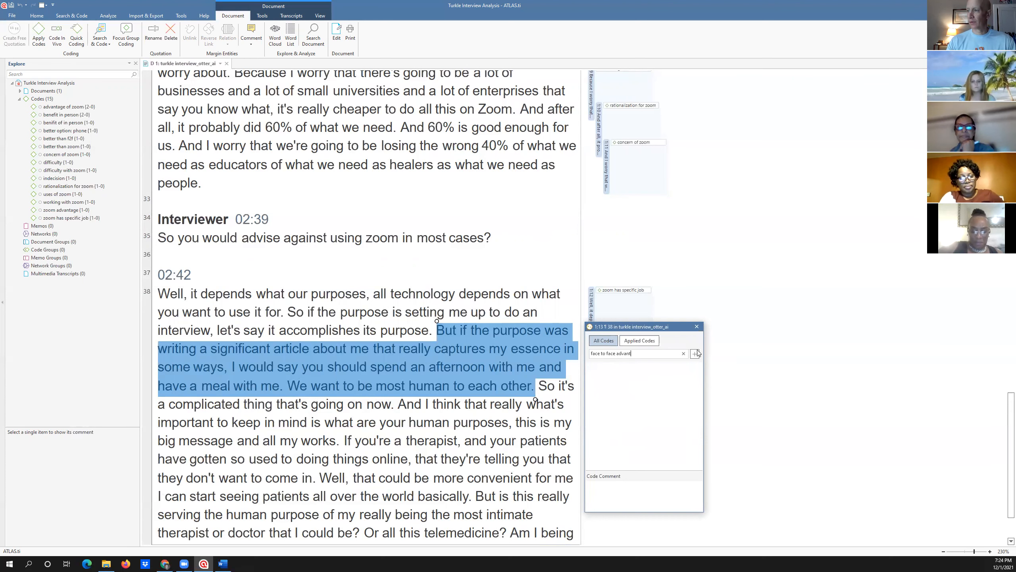
pyautogui.write('age')
pyautogui.click(695, 356)
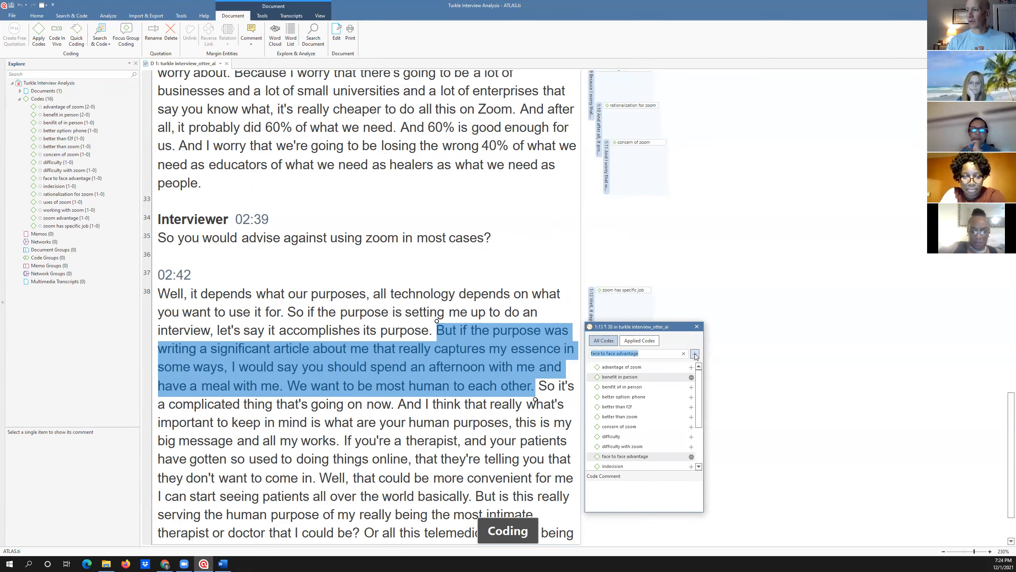
pyautogui.click(684, 313)
pyautogui.scroll(-3, 551, 352)
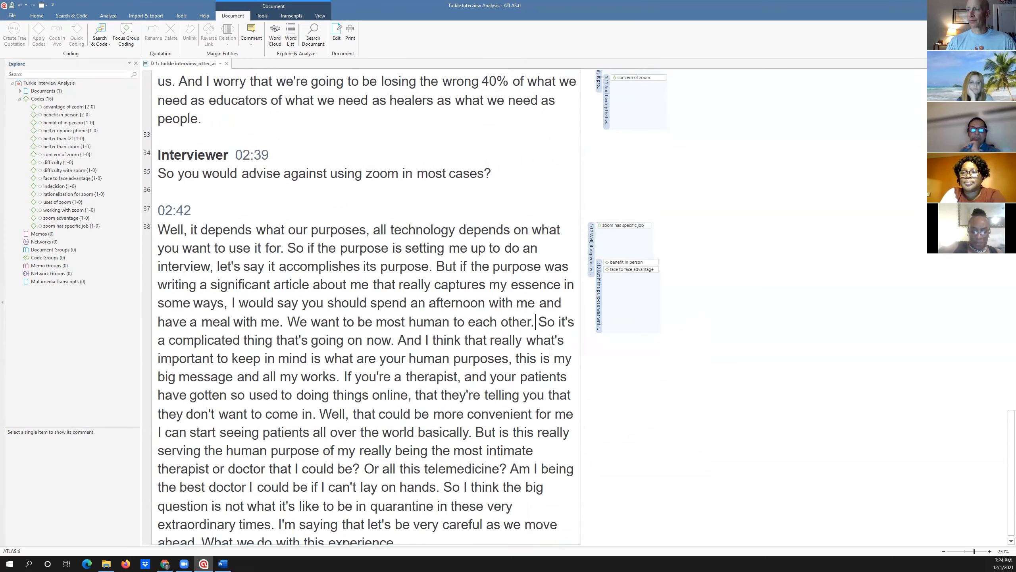
pyautogui.click(551, 352)
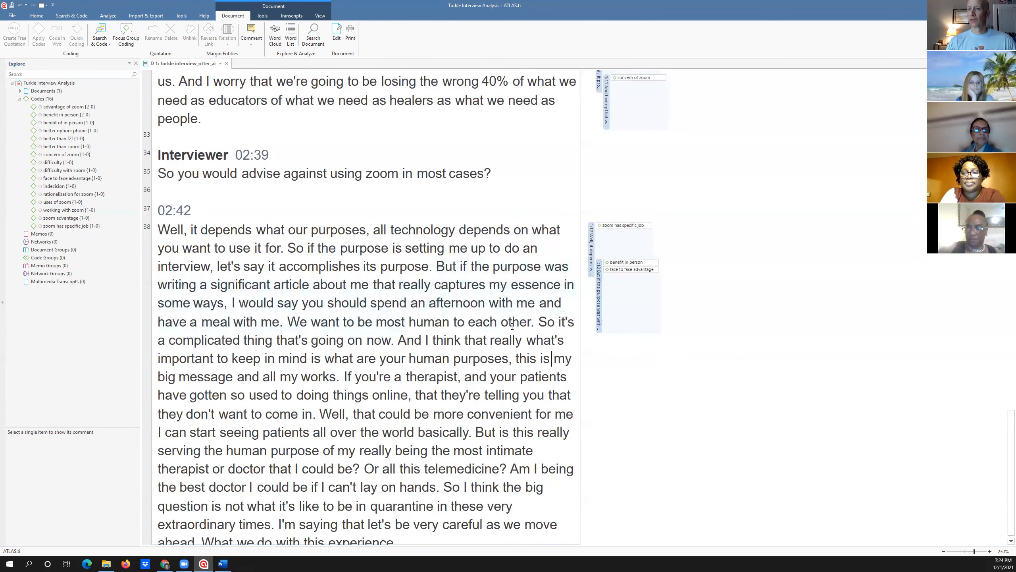
pyautogui.scroll(-1, 512, 326)
pyautogui.moveTo(539, 313); pyautogui.dragTo(343, 367)
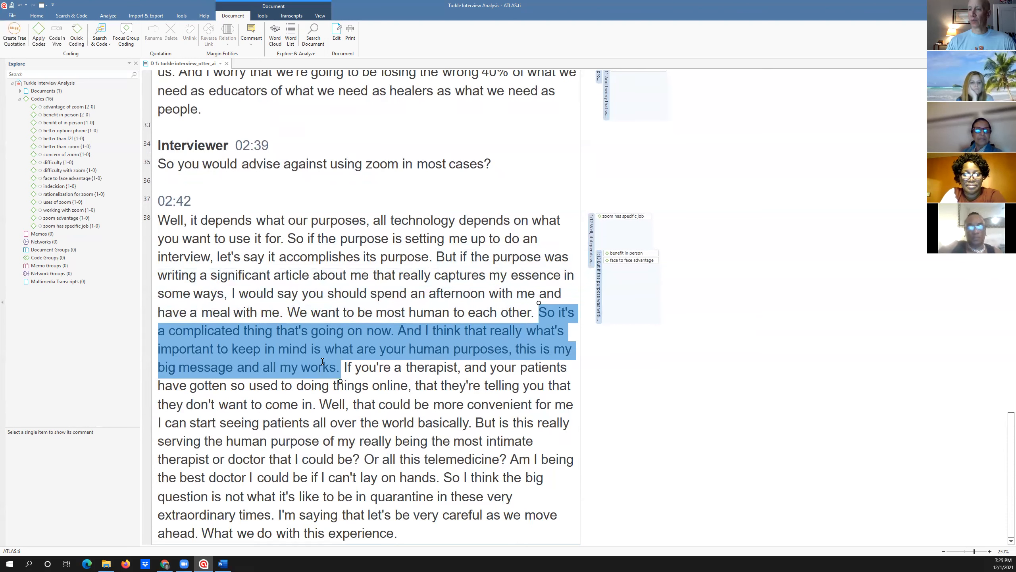
pyautogui.rightClick(319, 360)
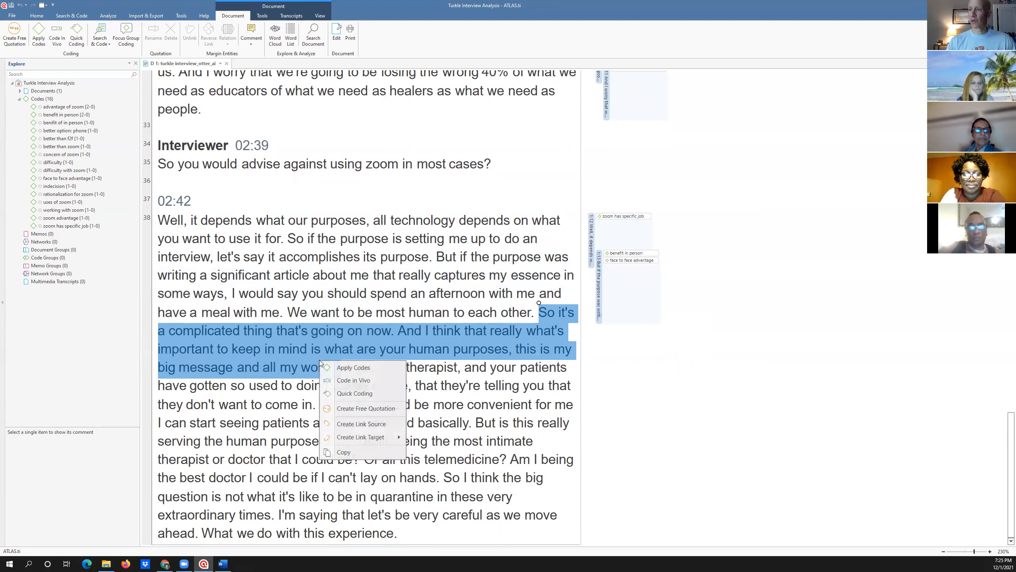
pyautogui.click(331, 366)
pyautogui.click(331, 366)
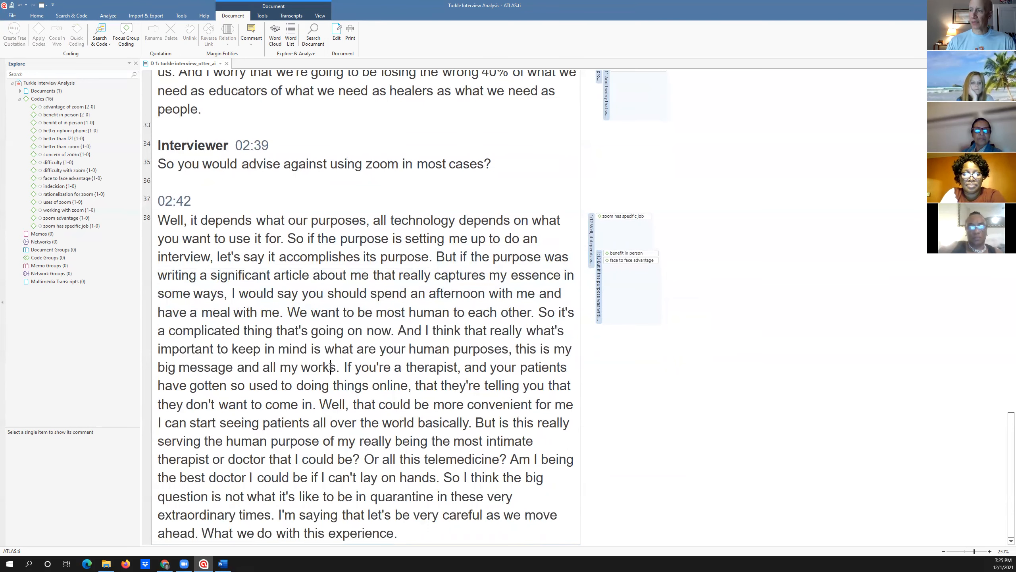
pyautogui.click(332, 368)
# Step: Code the 02:42 passage from "We want to be most human" to "all my works" with a new code "complicated"
pyautogui.moveTo(335, 369); pyautogui.dragTo(293, 312)
pyautogui.rightClick(309, 325)
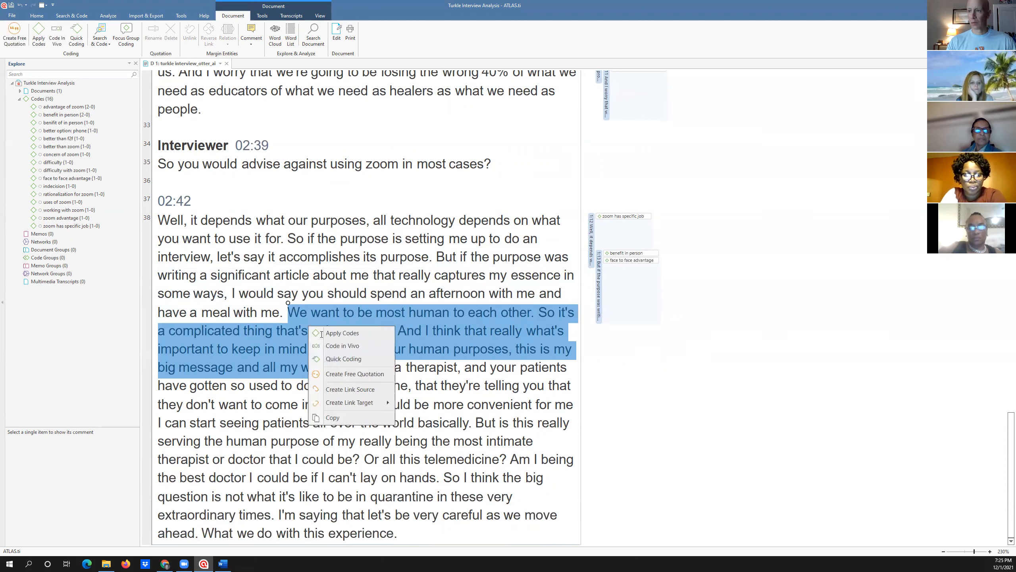
pyautogui.click(322, 334)
pyautogui.write('complicated')
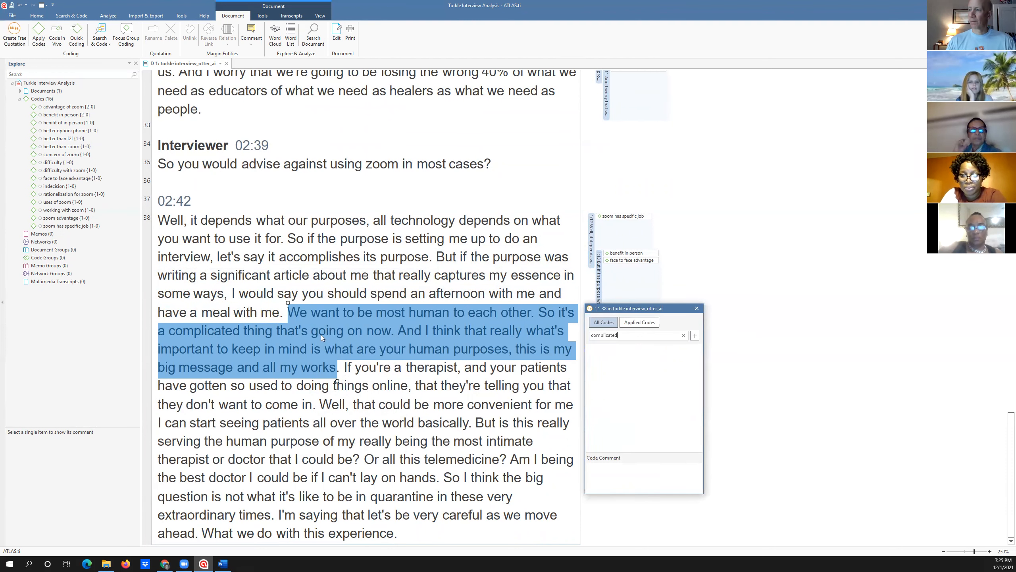
pyautogui.press('Return')
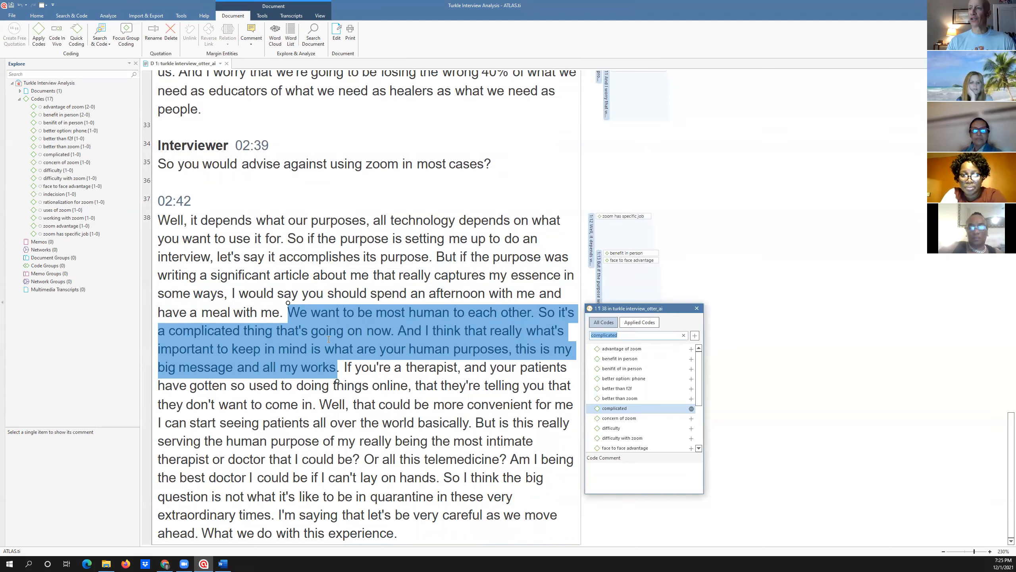
# Step: Code the 02:42 passage from "If you're a therapist" to "don't want to come in" with the existing code "complicated"
pyautogui.click(329, 339)
pyautogui.moveTo(342, 367); pyautogui.dragTo(364, 404)
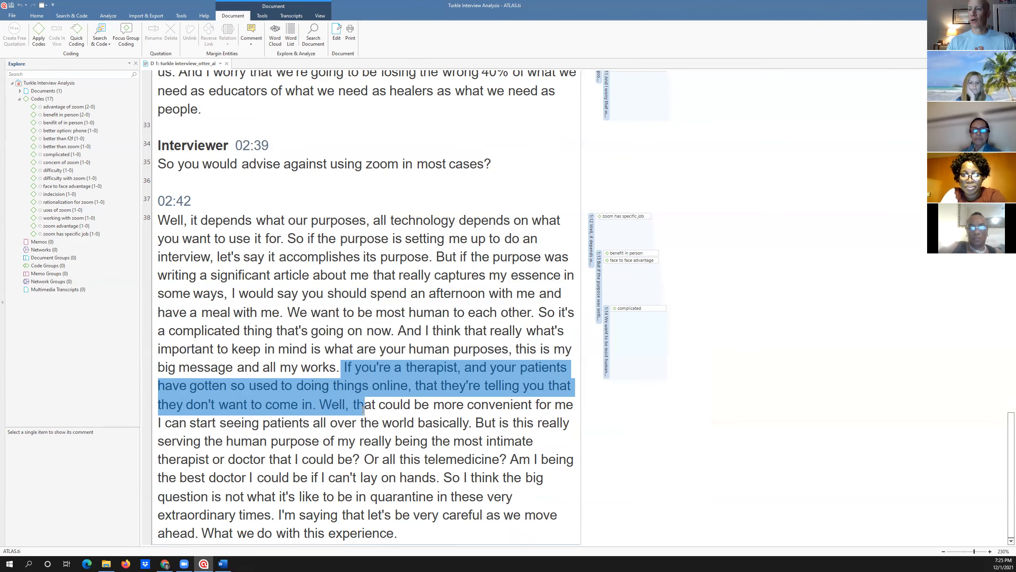
pyautogui.click(39, 35)
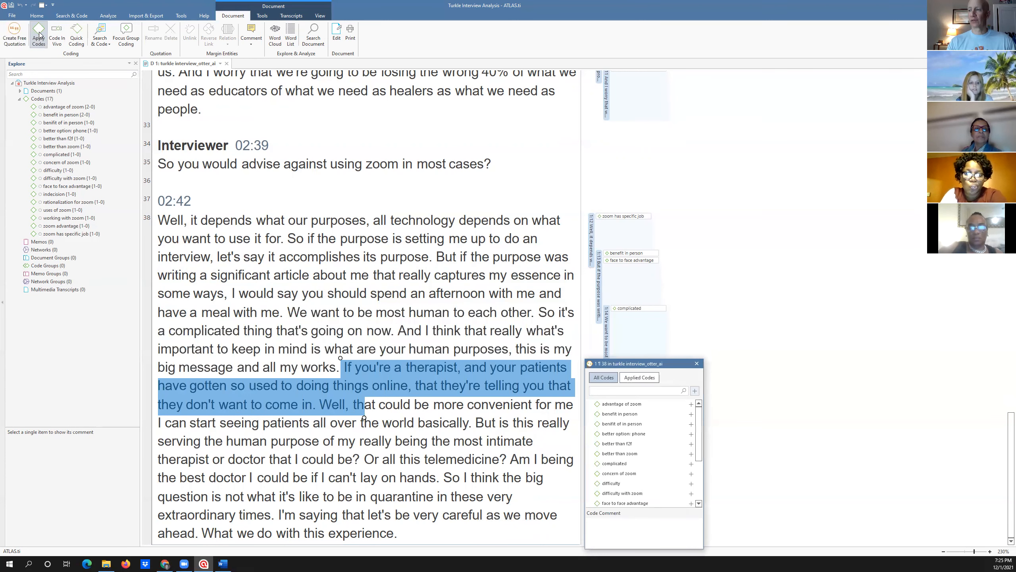
pyautogui.click(697, 364)
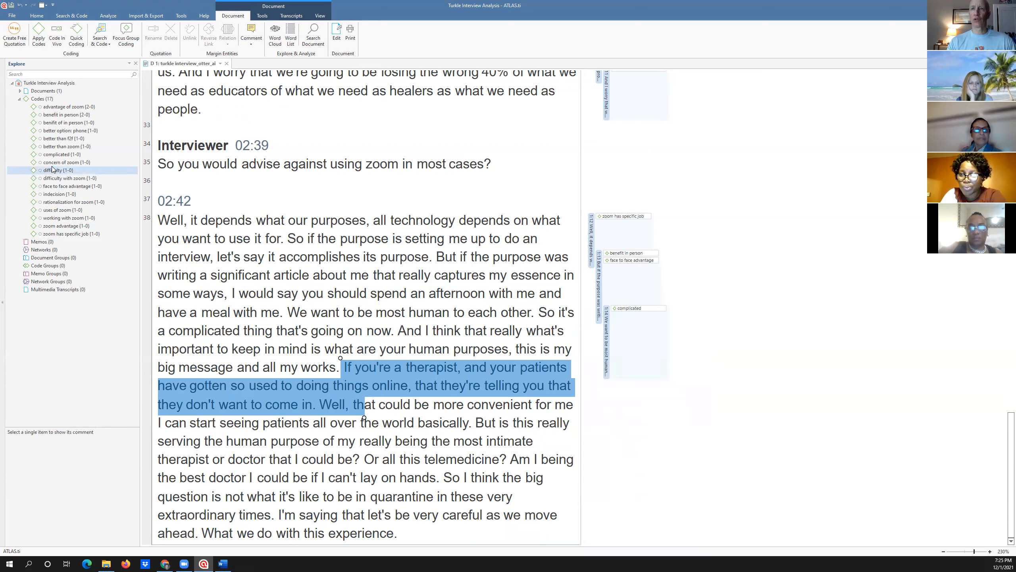
pyautogui.moveTo(54, 155); pyautogui.dragTo(273, 402)
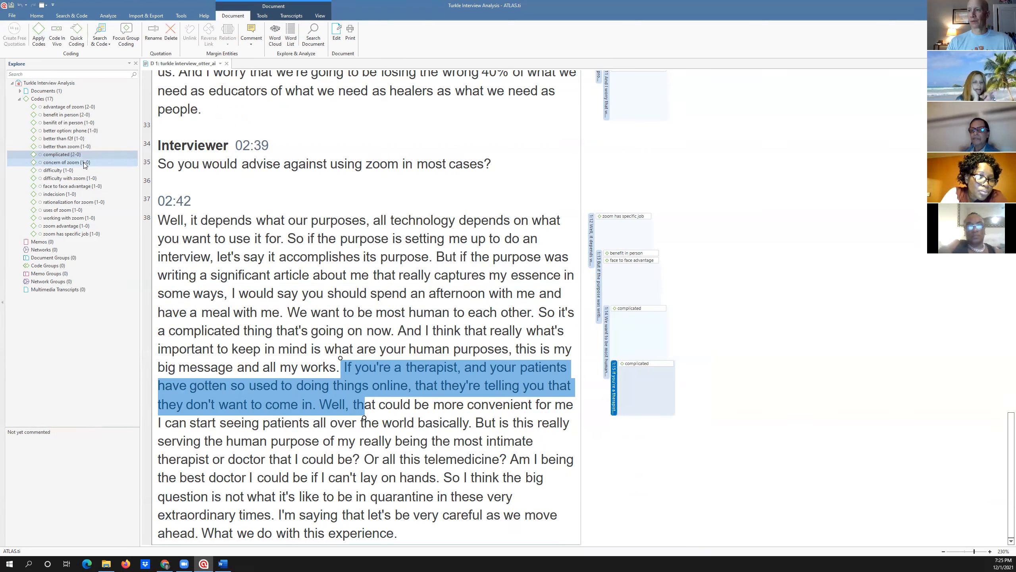
pyautogui.click(447, 460)
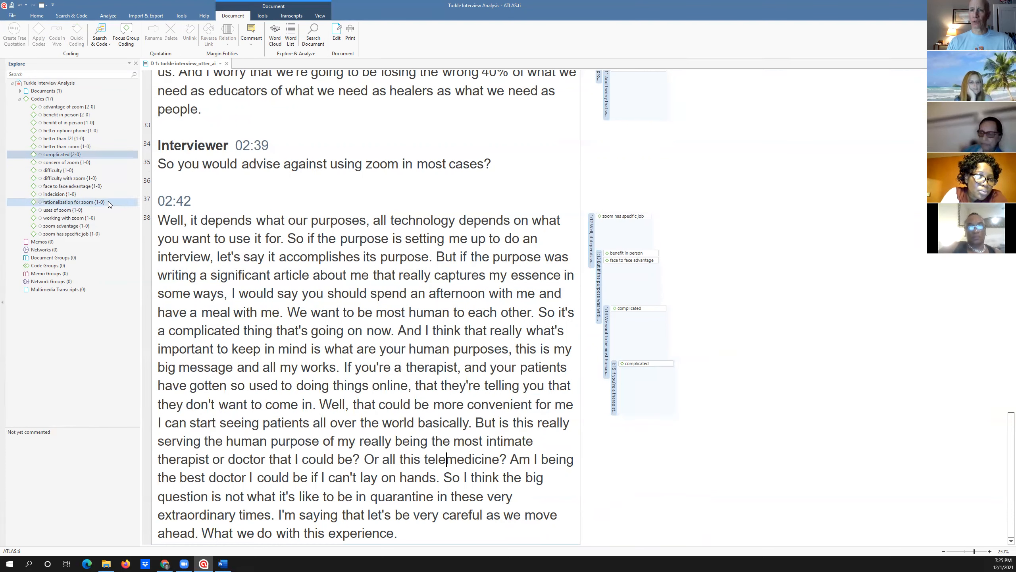
pyautogui.click(100, 155)
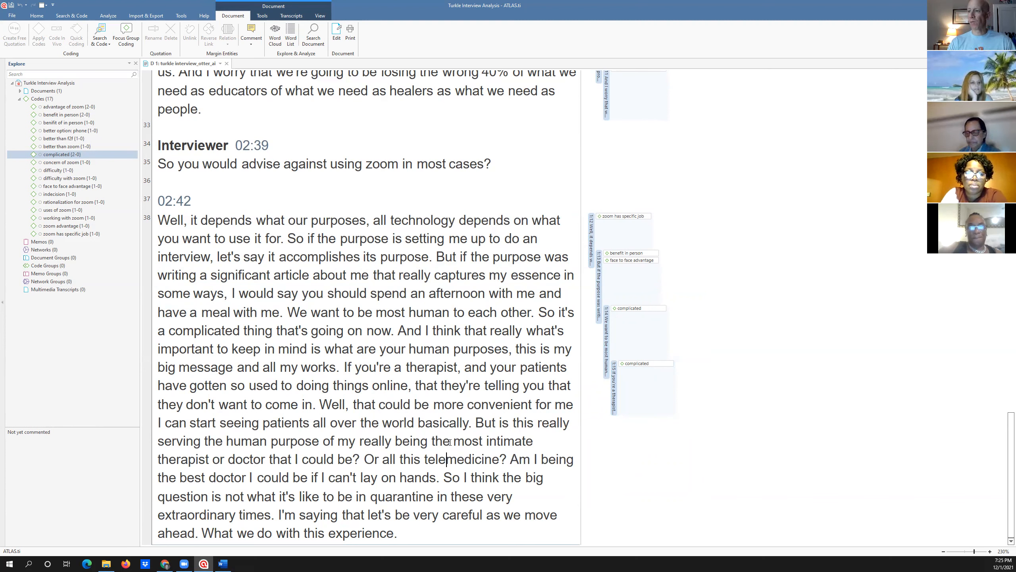
# Step: Code the 02:42 sentence from "Well, that could be more convenient" to "all over the world basically" with the existing code "advantage of zoom"
pyautogui.doubleClick(325, 419)
pyautogui.click(327, 421)
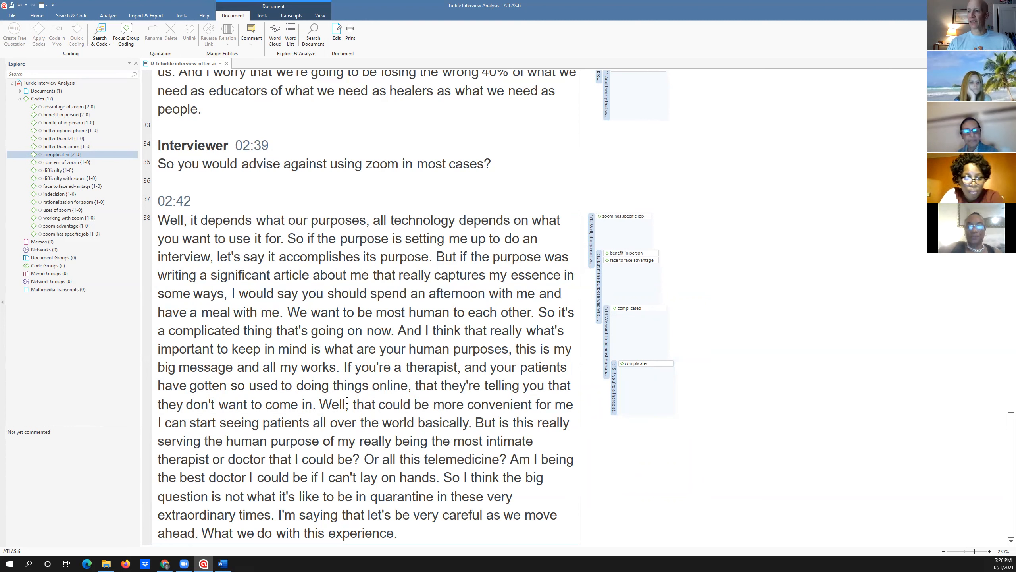
pyautogui.moveTo(321, 403); pyautogui.dragTo(458, 425)
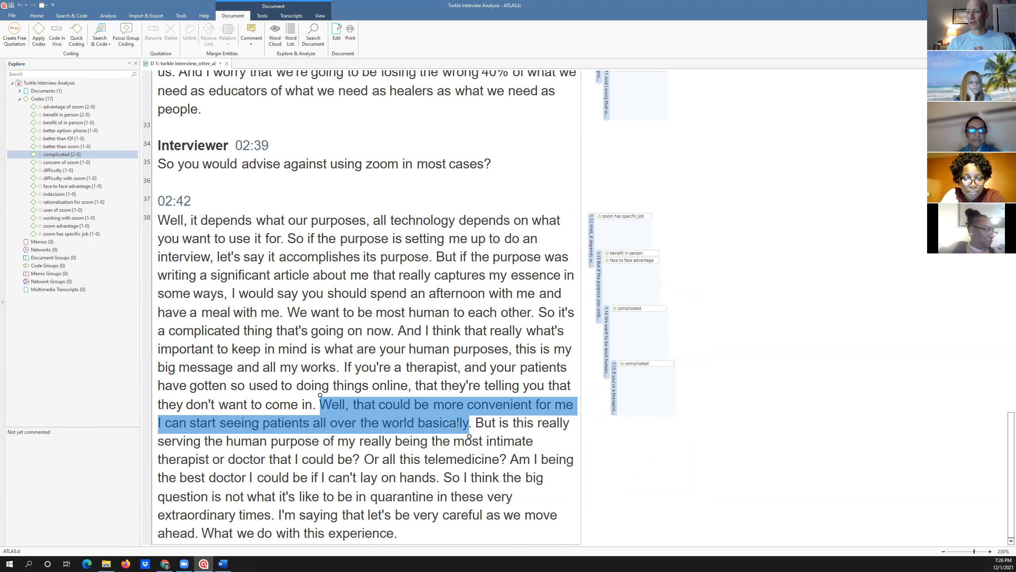
pyautogui.rightClick(425, 418)
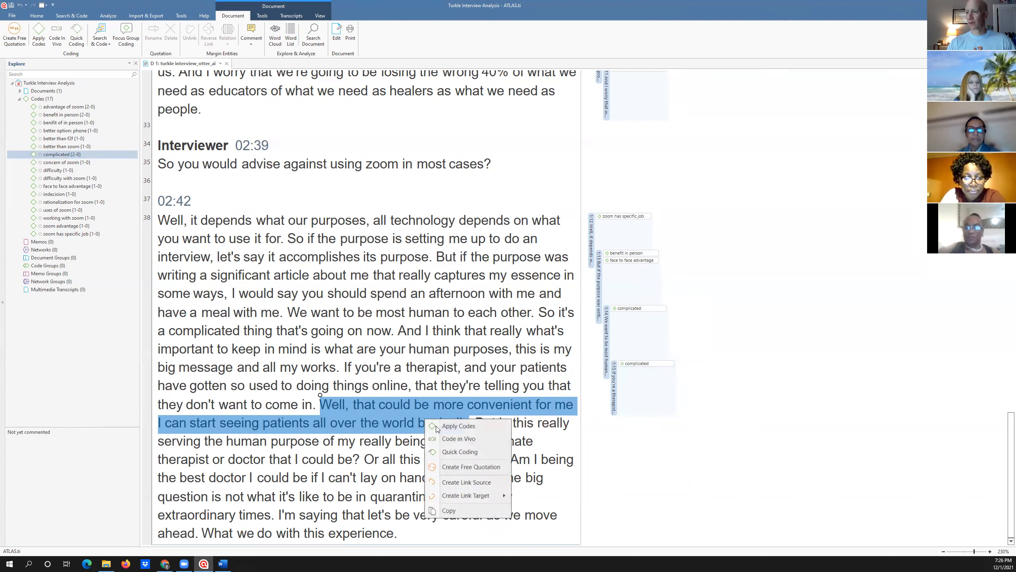
pyautogui.click(437, 425)
pyautogui.write('ad')
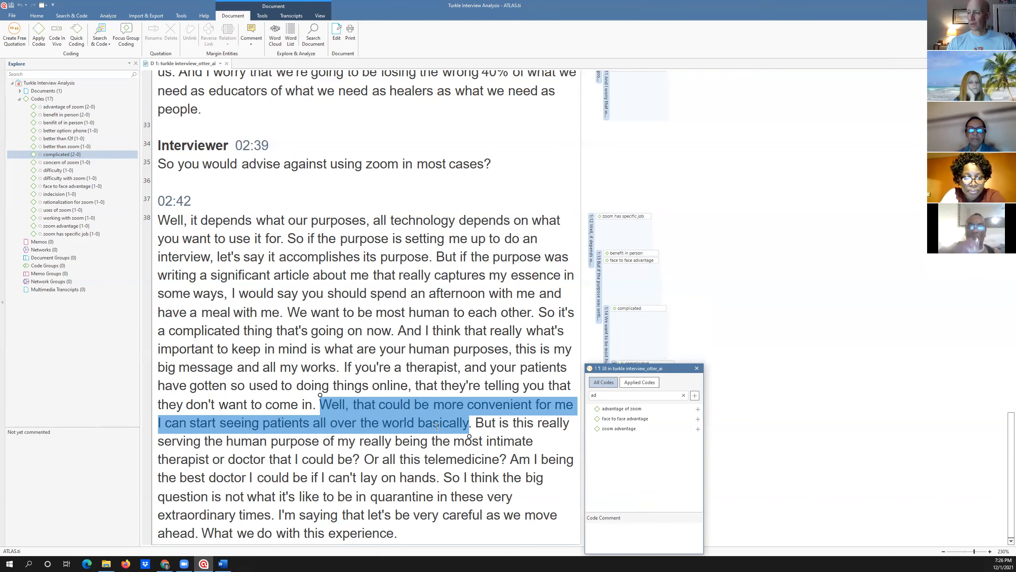
pyautogui.click(632, 411)
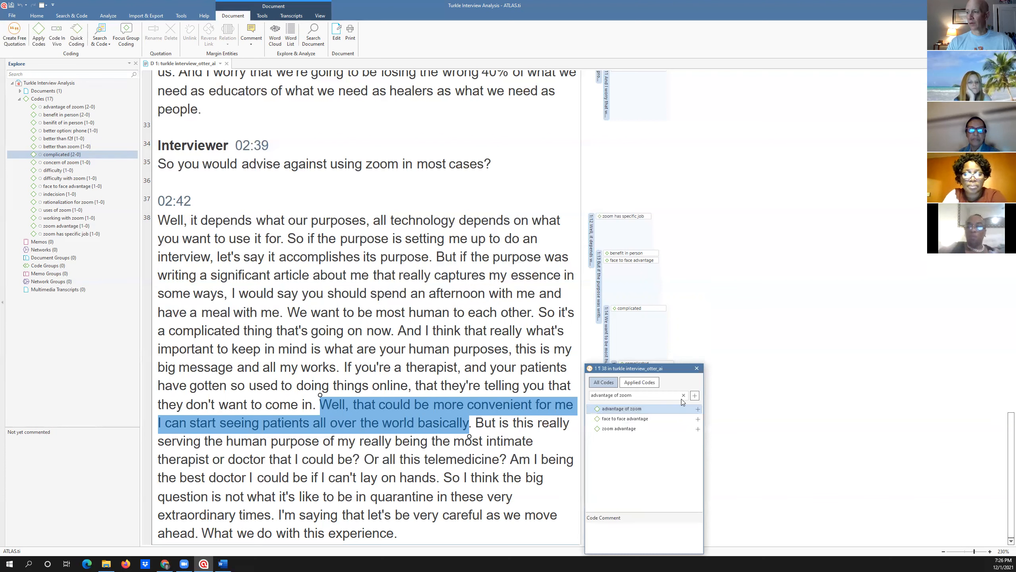
pyautogui.click(694, 395)
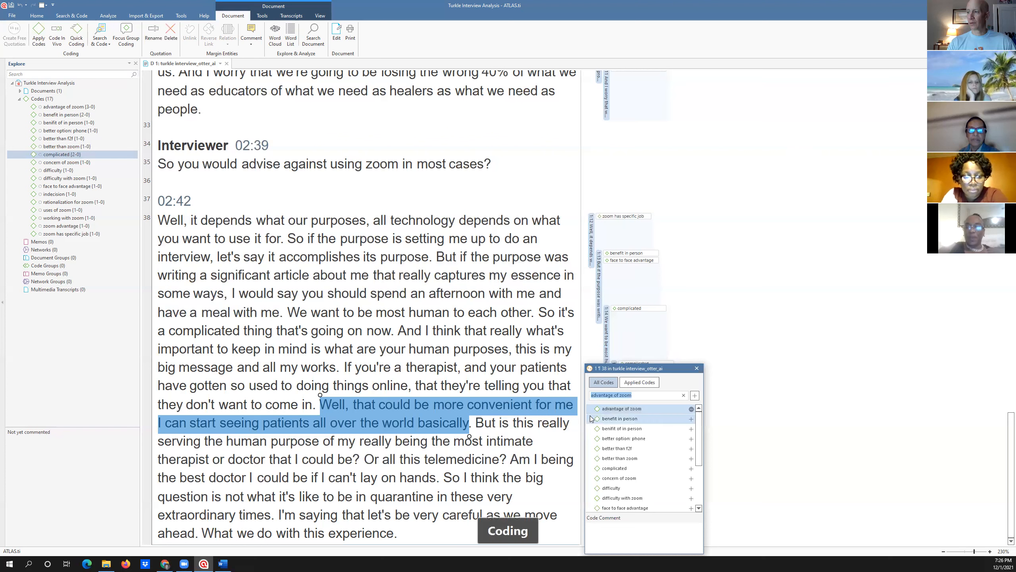
pyautogui.click(556, 422)
pyautogui.moveTo(484, 422); pyautogui.dragTo(440, 481)
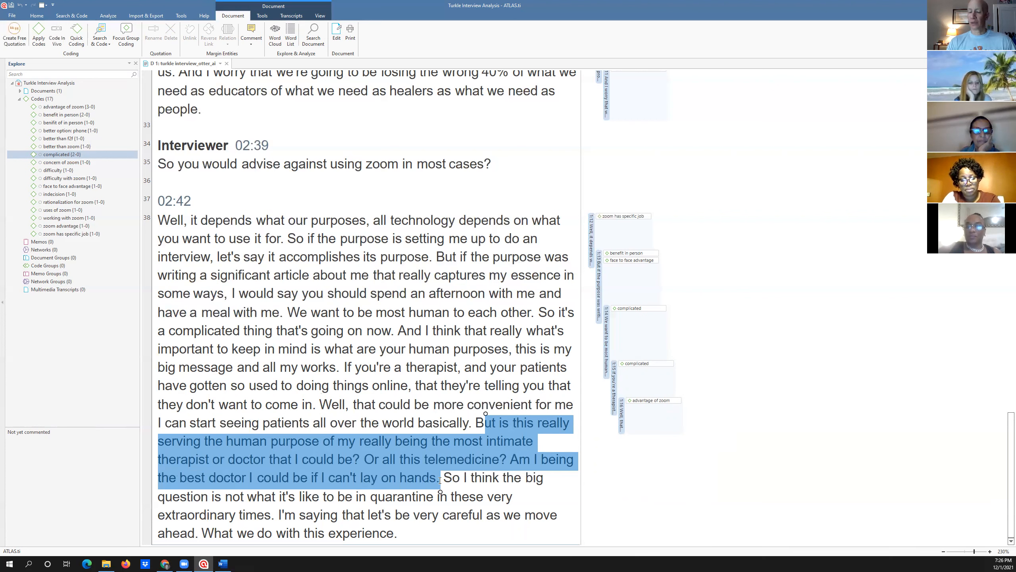
pyautogui.rightClick(398, 461)
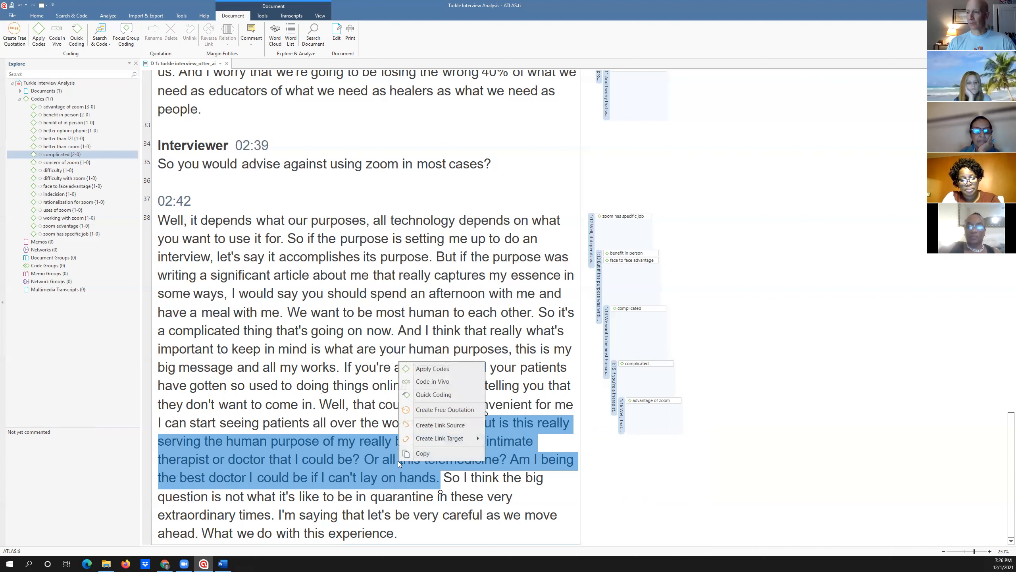
pyautogui.click(429, 368)
pyautogui.click(442, 436)
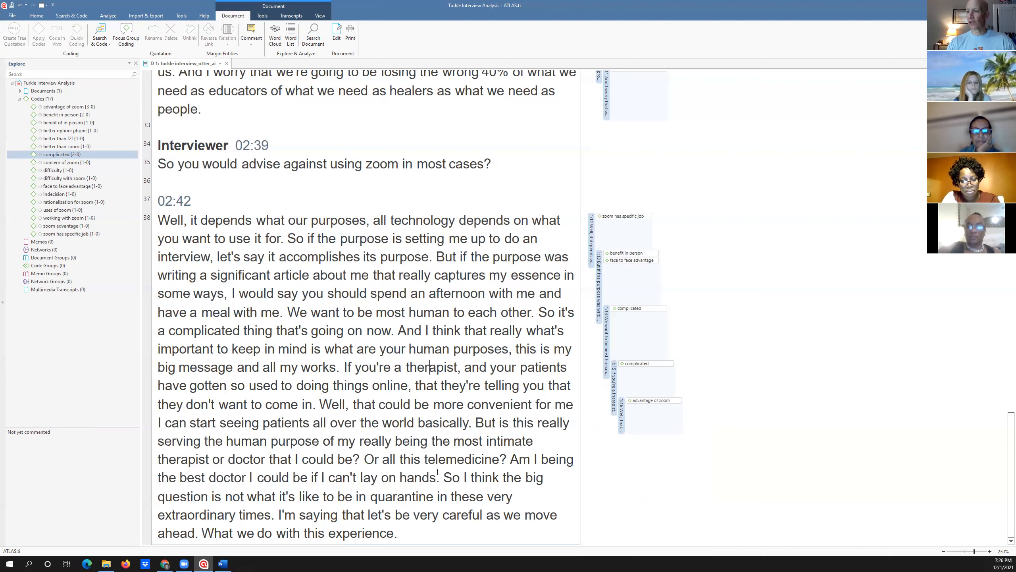
# Step: Code the 02:42 passage from "But is this really serving" to "can't lay on hands" with a new code "disadvange of zoom"
pyautogui.moveTo(436, 477); pyautogui.dragTo(471, 432)
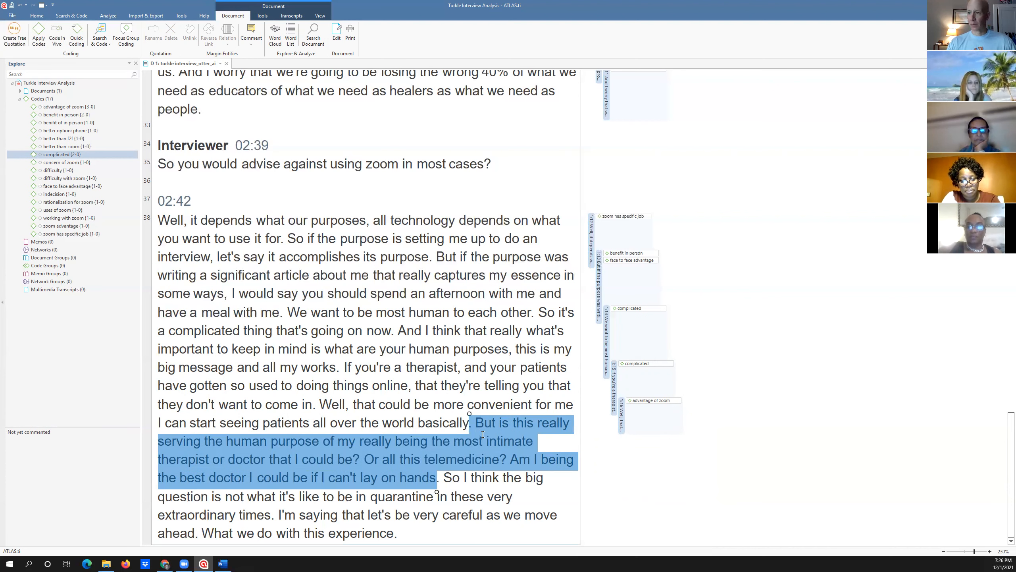
pyautogui.rightClick(482, 435)
pyautogui.click(494, 441)
pyautogui.write('disa')
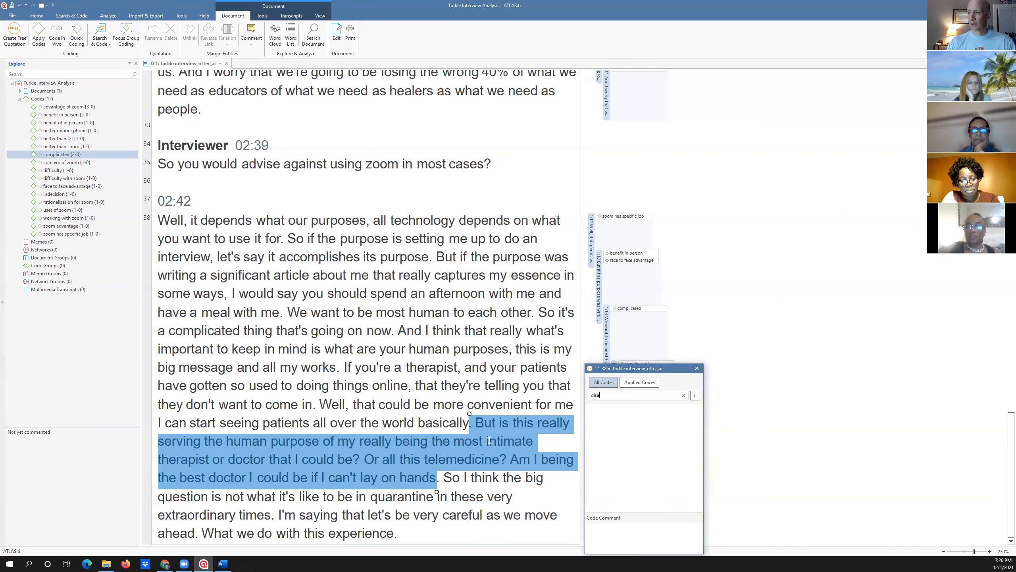
pyautogui.write('dvang')
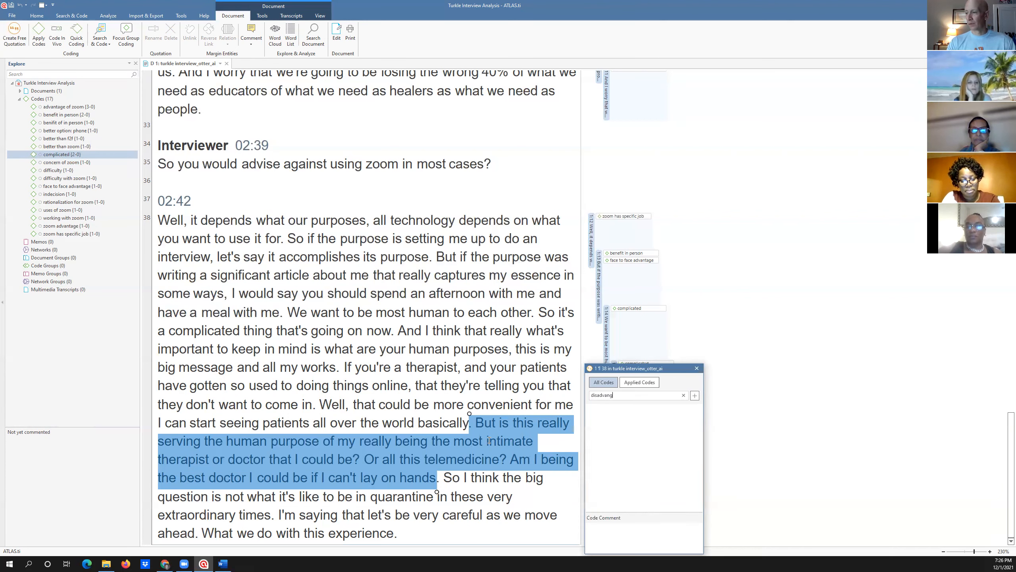
pyautogui.write('e of zoom')
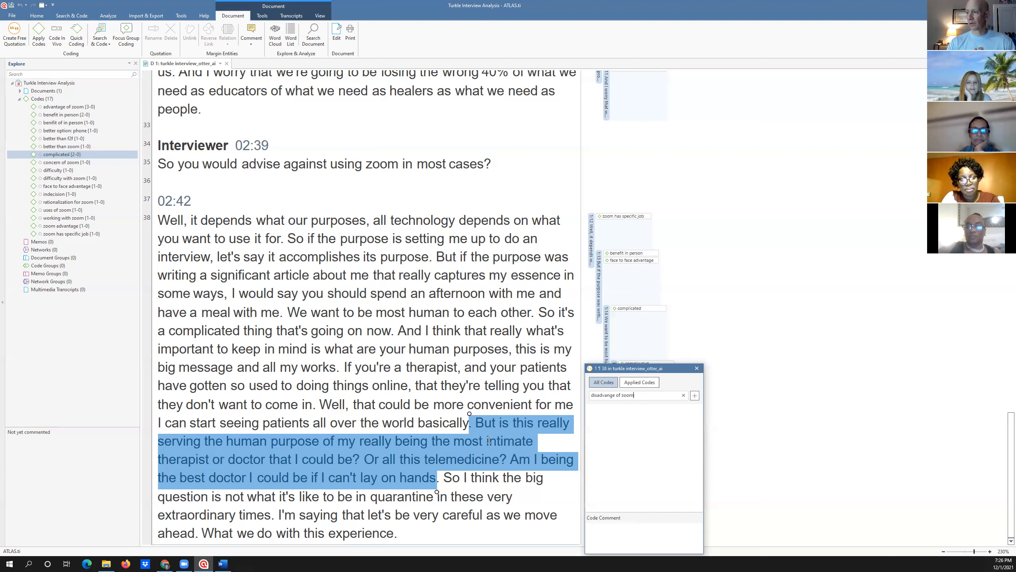
pyautogui.press('Return')
pyautogui.click(474, 455)
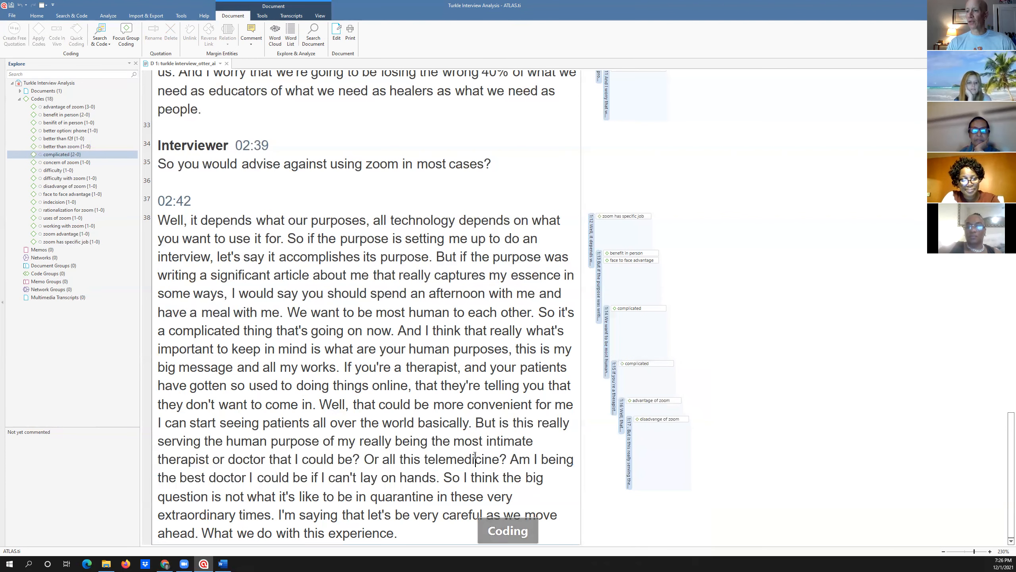
# Step: Code the closing 02:42 passage from "So I think the big question" to "this experience" with the existing code "complicated"
pyautogui.moveTo(444, 477); pyautogui.dragTo(403, 533)
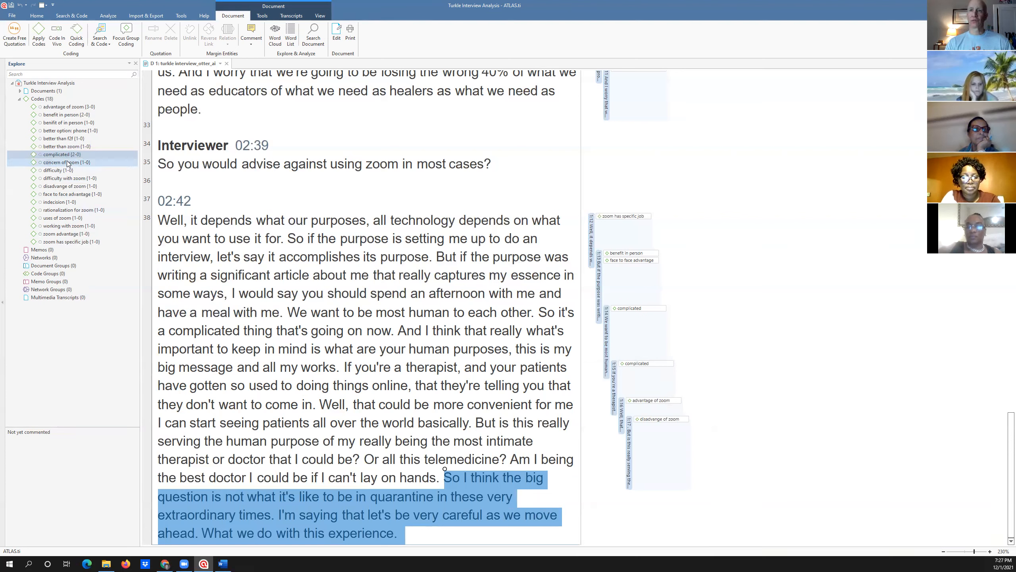
pyautogui.moveTo(62, 155); pyautogui.dragTo(313, 517)
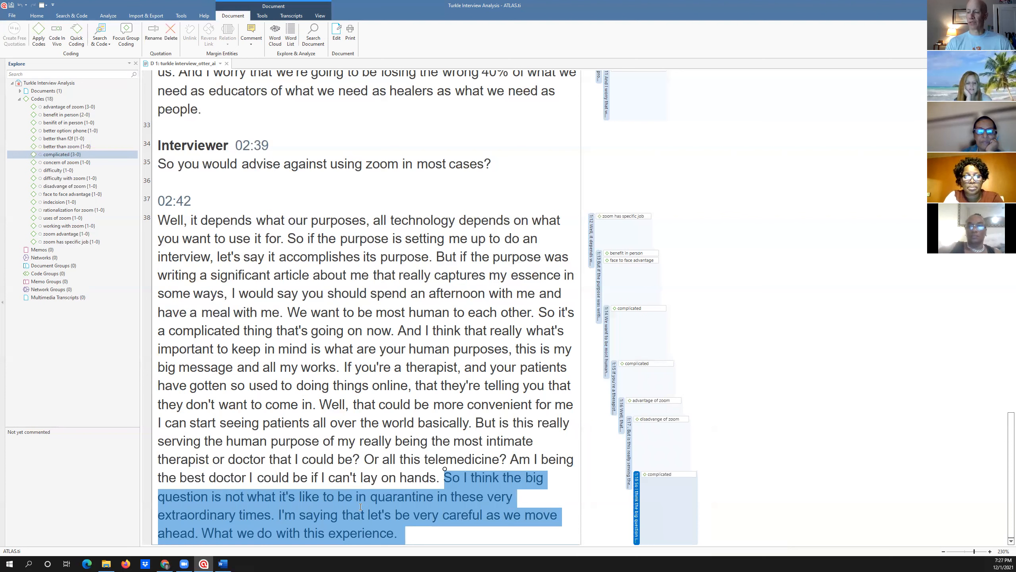
pyautogui.click(798, 444)
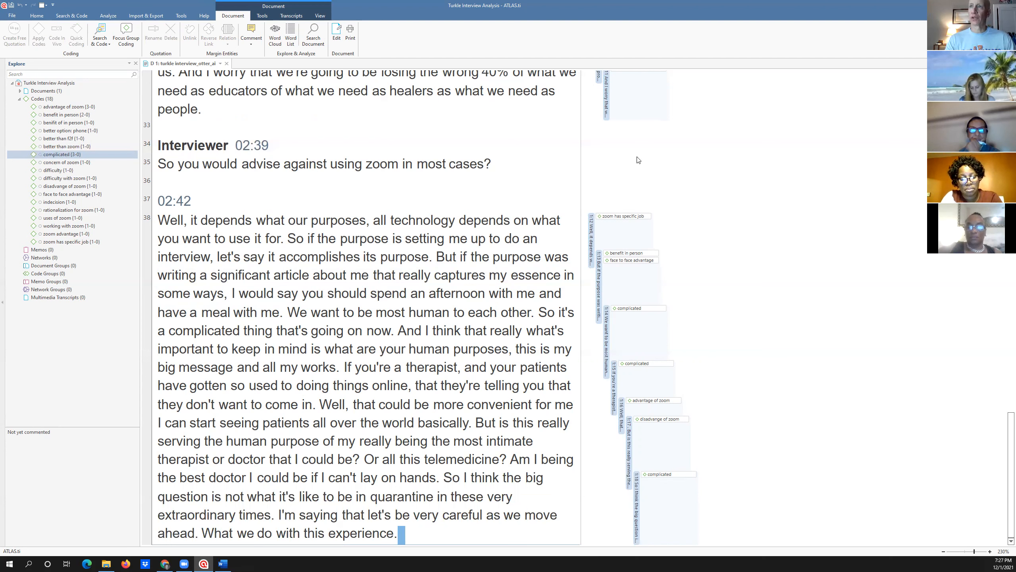
# Step: Open the Code Manager and review the quotation coded with "benifit of in person" in a widened quotations window
pyautogui.click(38, 16)
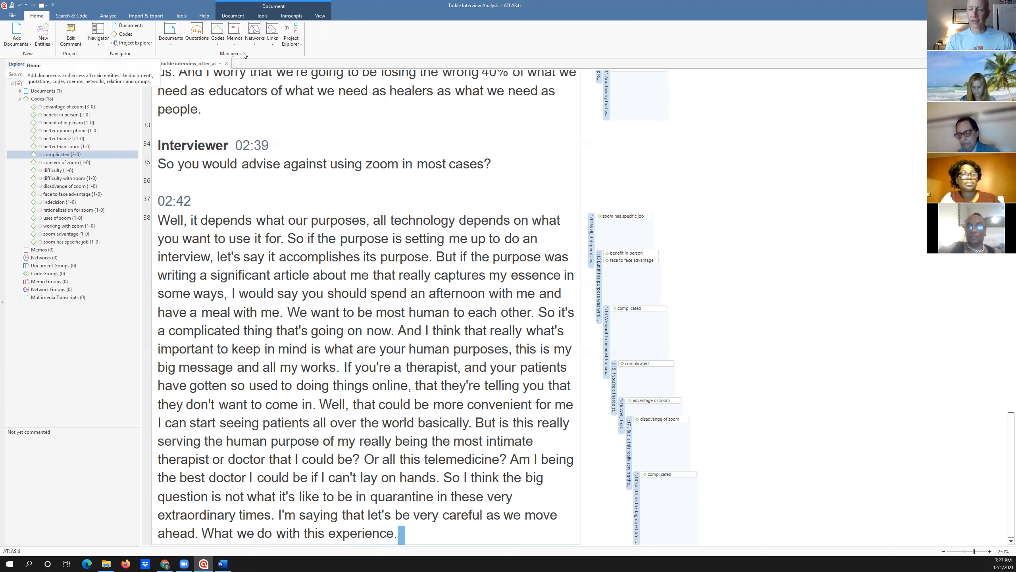
pyautogui.click(217, 29)
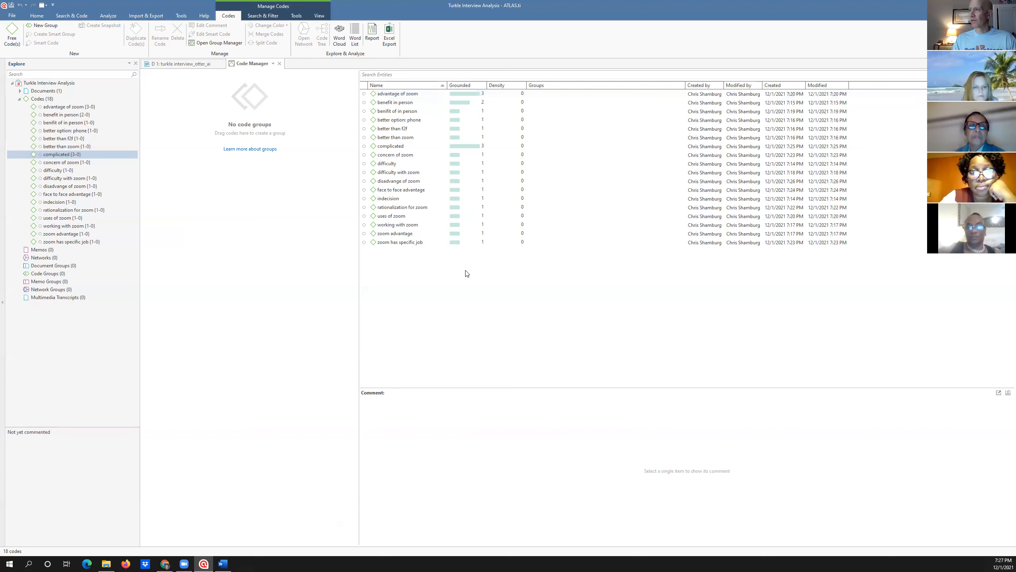
pyautogui.click(522, 139)
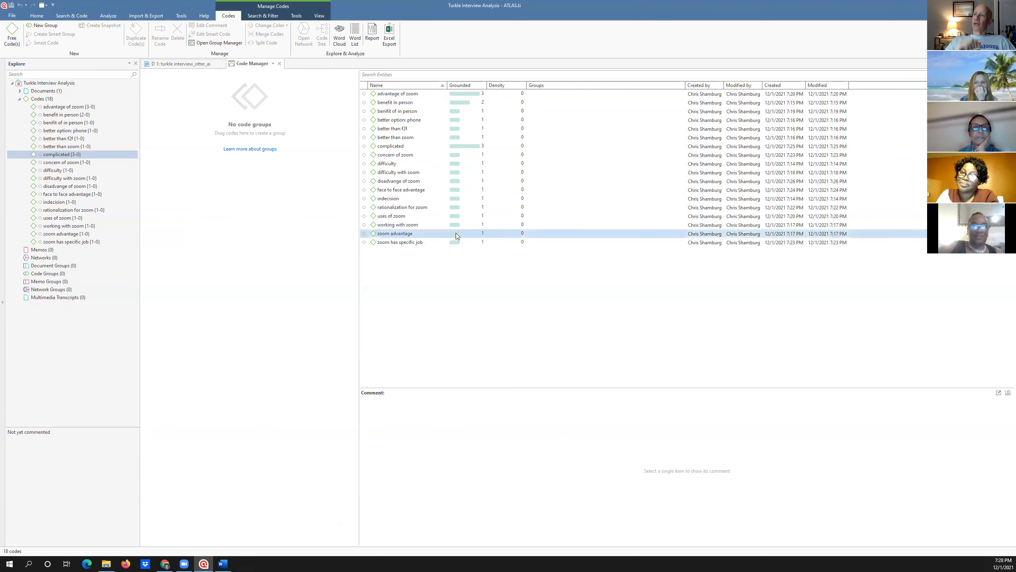
pyautogui.click(405, 115)
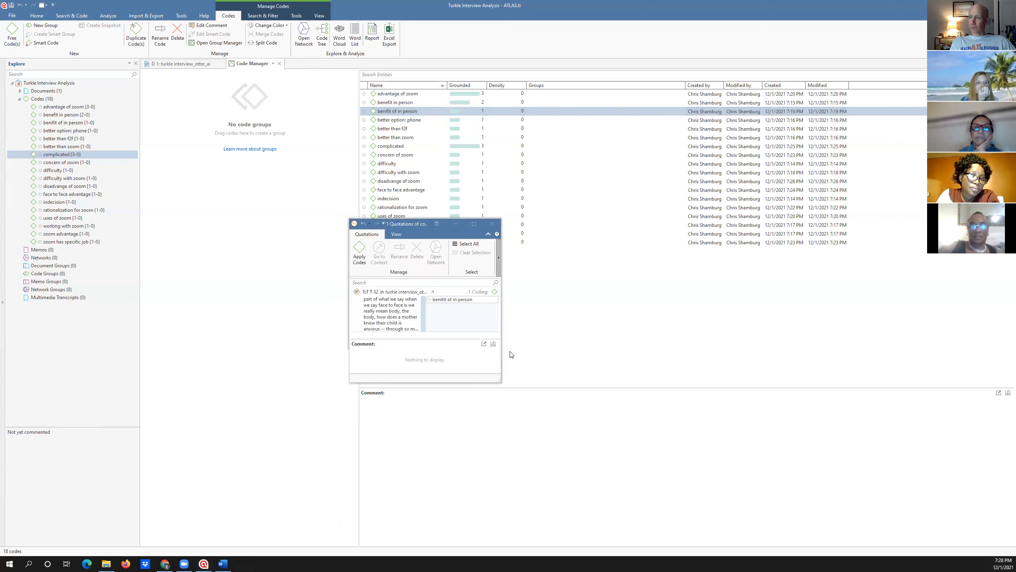
pyautogui.moveTo(501, 350); pyautogui.dragTo(662, 350)
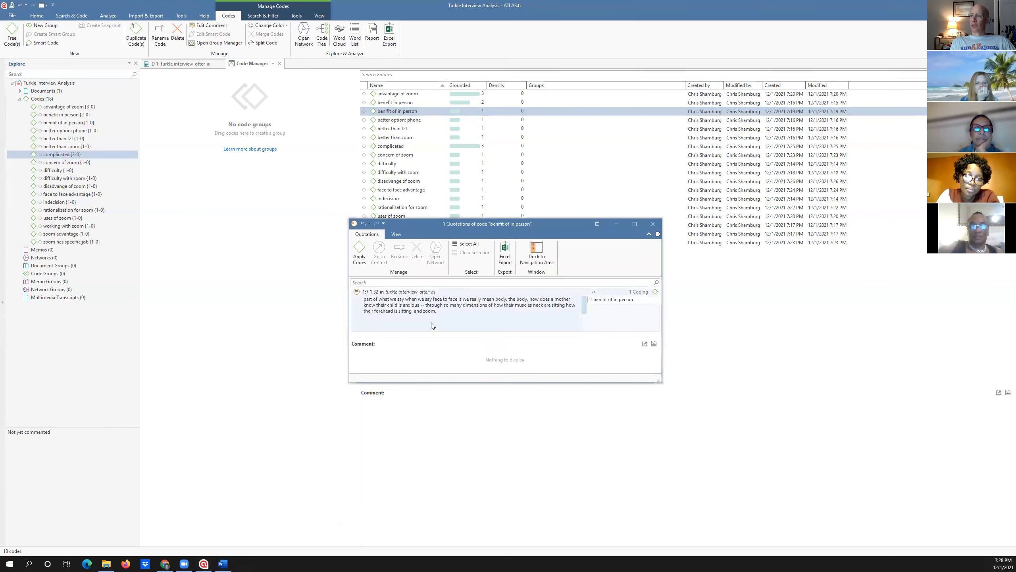
pyautogui.click(654, 226)
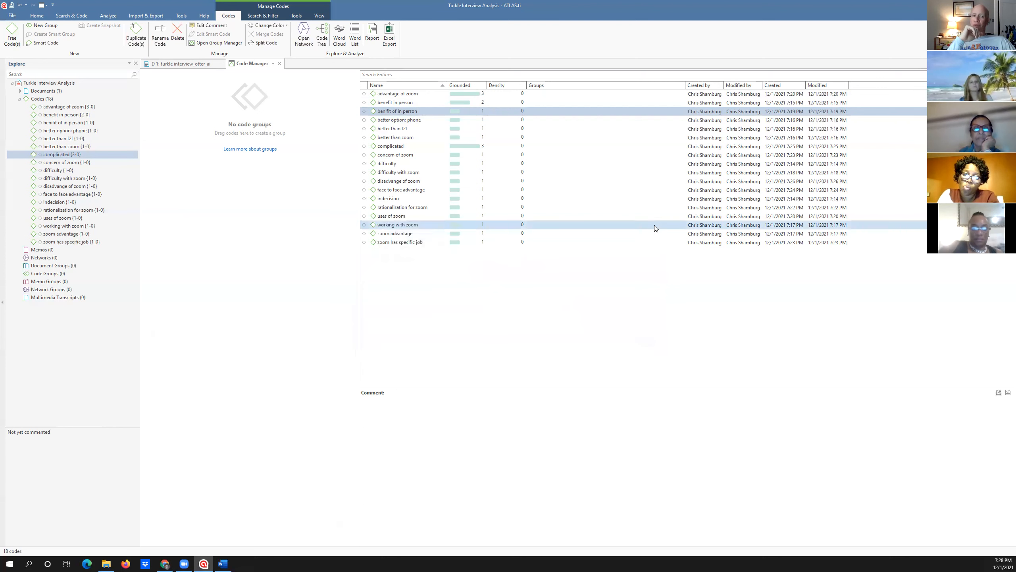
# Step: Read through the quotations coded with "advantage of zoom" and close their window
pyautogui.doubleClick(409, 95)
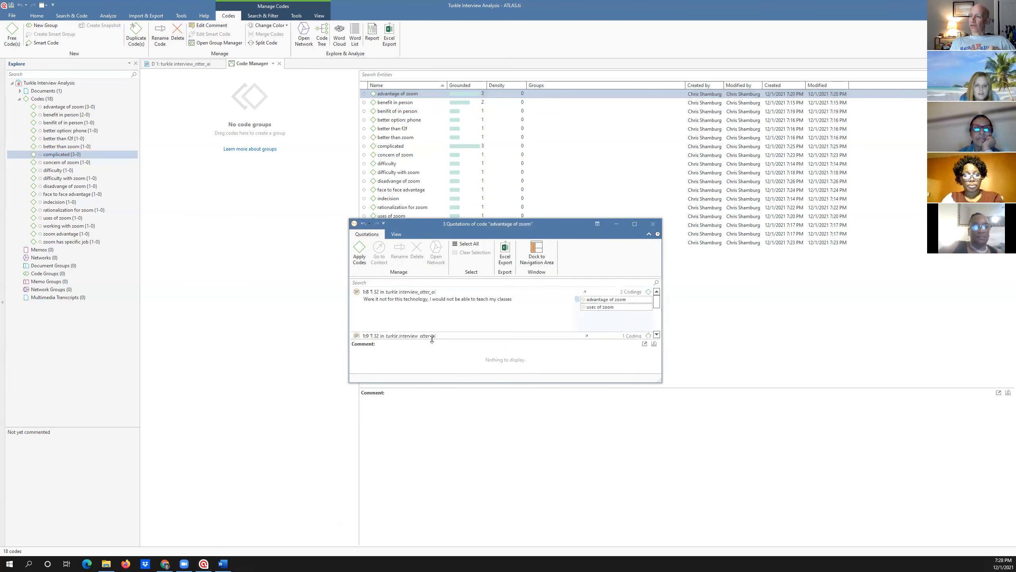
pyautogui.click(657, 335)
pyautogui.click(657, 335)
pyautogui.click(656, 335)
pyautogui.click(656, 336)
pyautogui.click(656, 335)
pyautogui.click(656, 336)
pyautogui.click(656, 336)
pyautogui.click(656, 335)
pyautogui.click(657, 336)
pyautogui.click(656, 336)
pyautogui.click(657, 335)
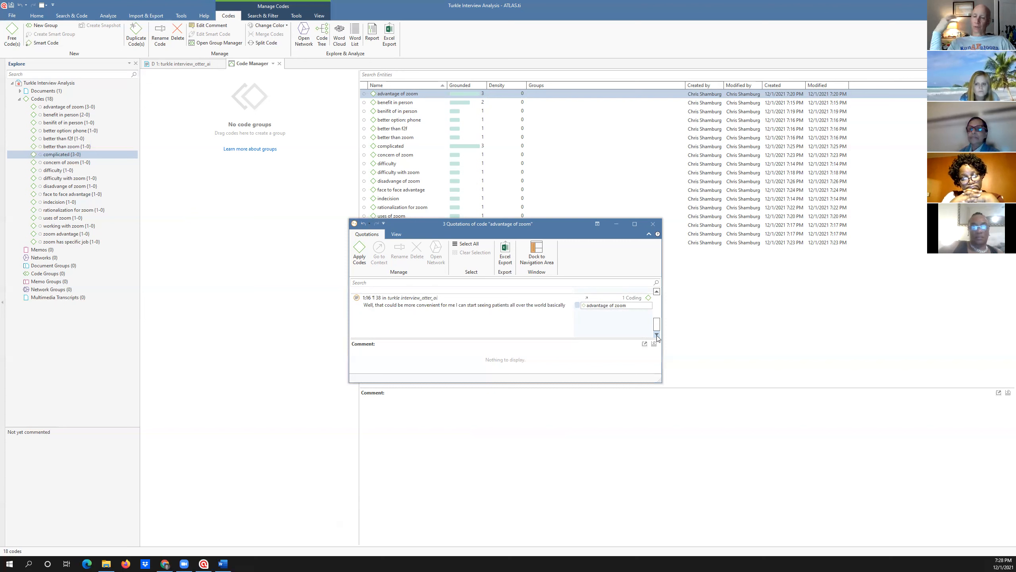
pyautogui.click(651, 224)
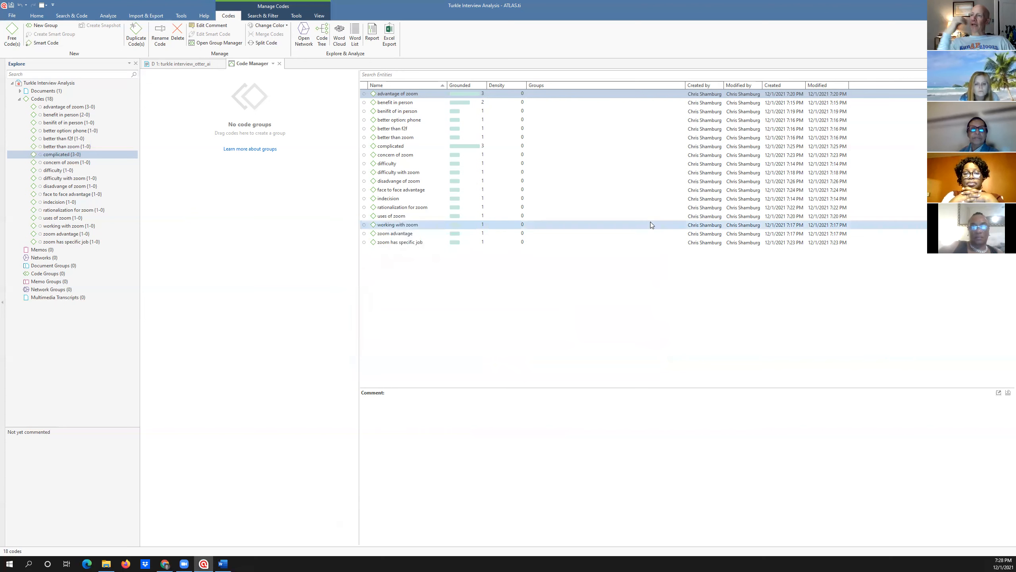
# Step: Try linking the code "benifit of in person" to "benefit in person" with the relation "is a", and undo the link
pyautogui.click(435, 113)
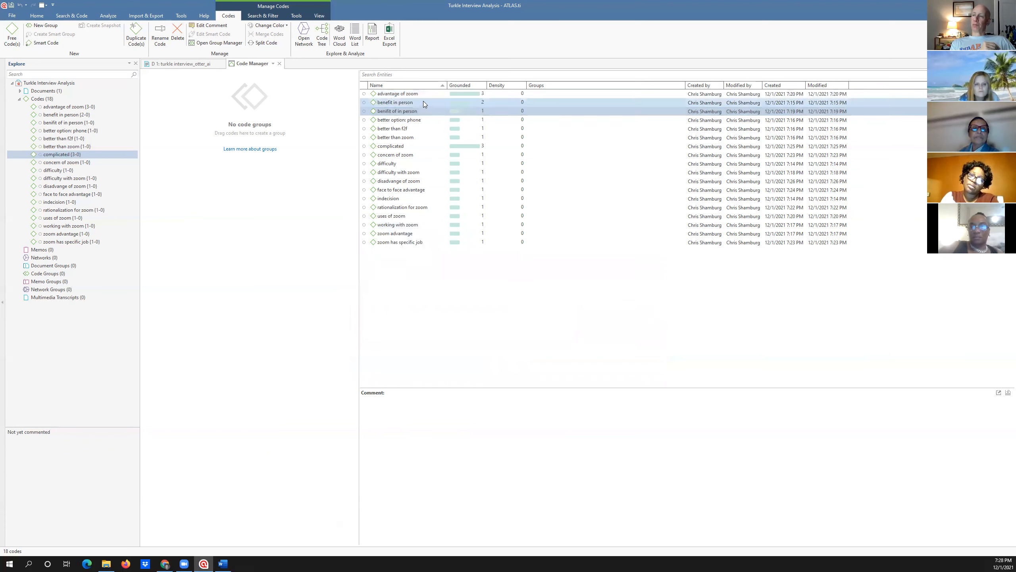
pyautogui.click(424, 102)
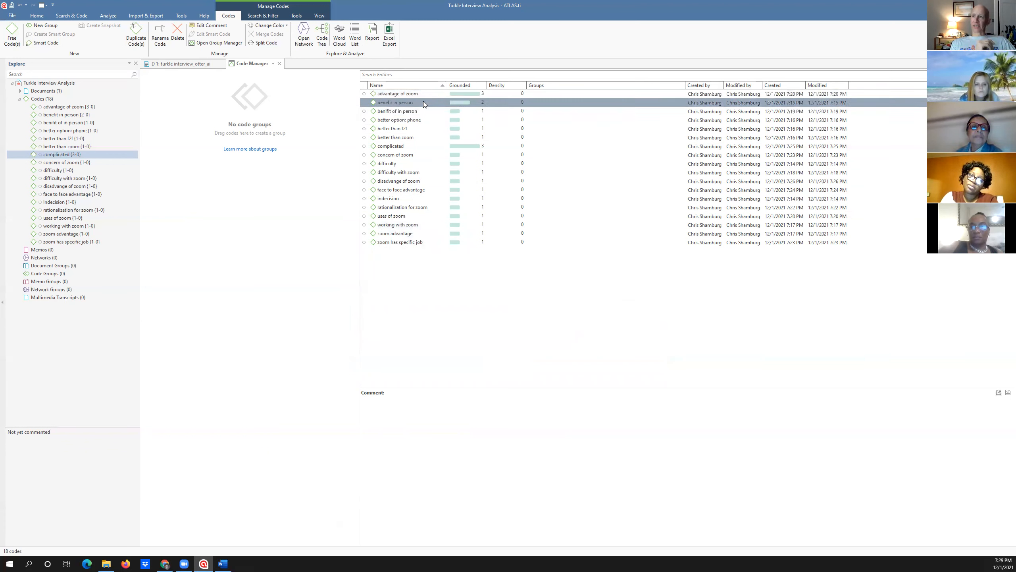
pyautogui.keyDown('shift'); pyautogui.click(422, 111); pyautogui.keyUp('shift')
pyautogui.click(422, 108)
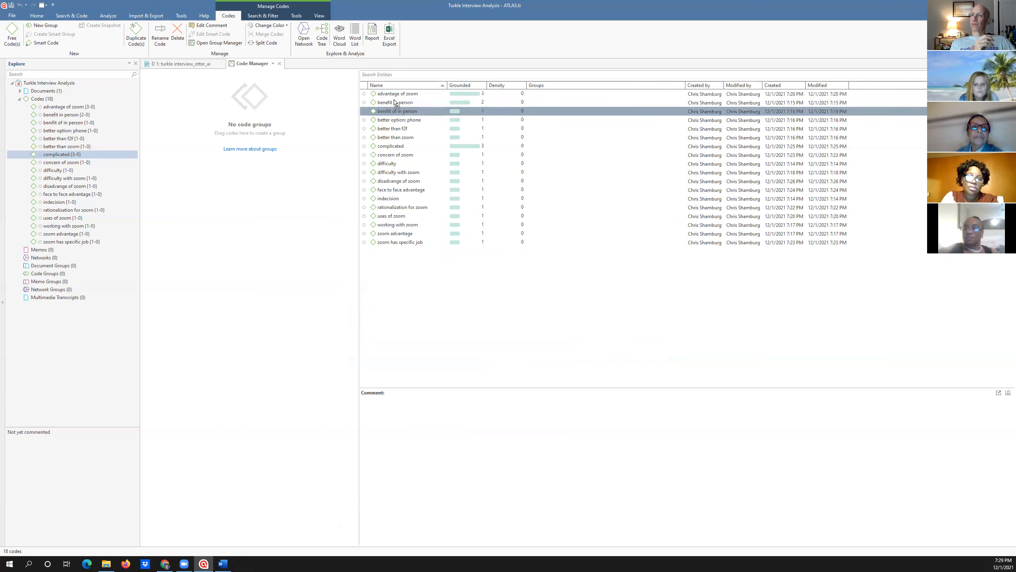
pyautogui.moveTo(388, 101); pyautogui.dragTo(388, 102)
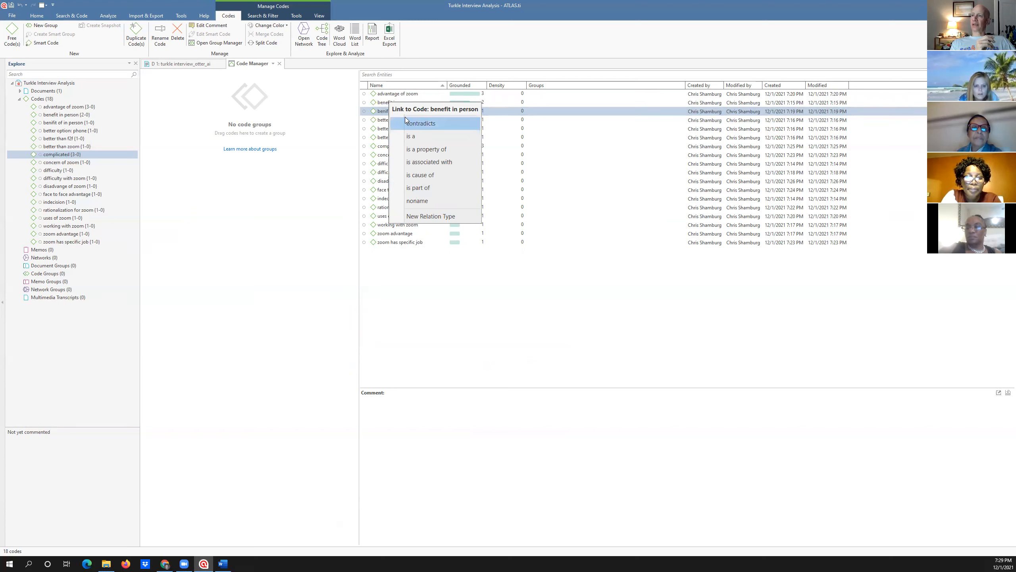
pyautogui.click(374, 114)
pyautogui.moveTo(384, 115); pyautogui.dragTo(382, 103)
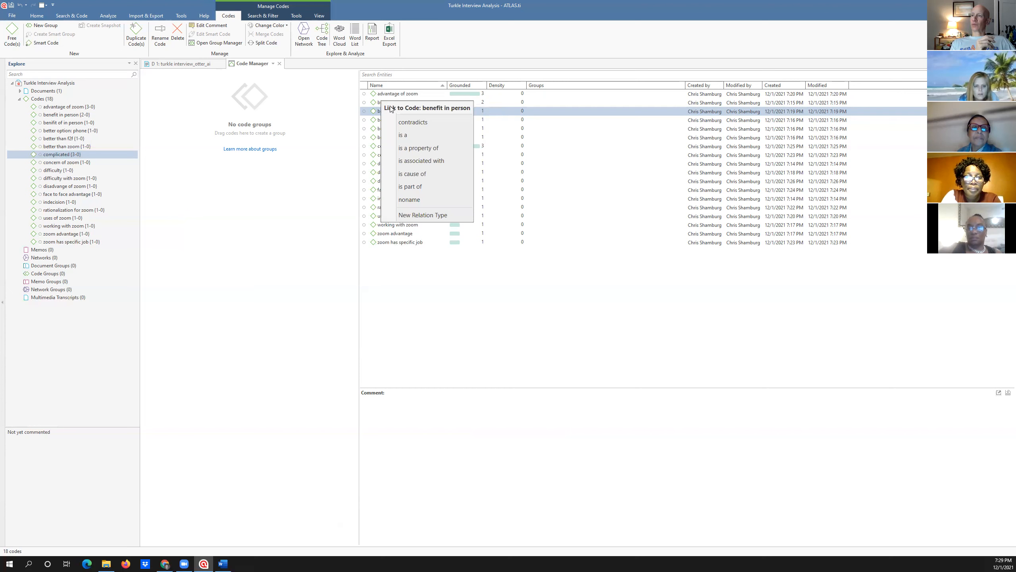
pyautogui.click(401, 131)
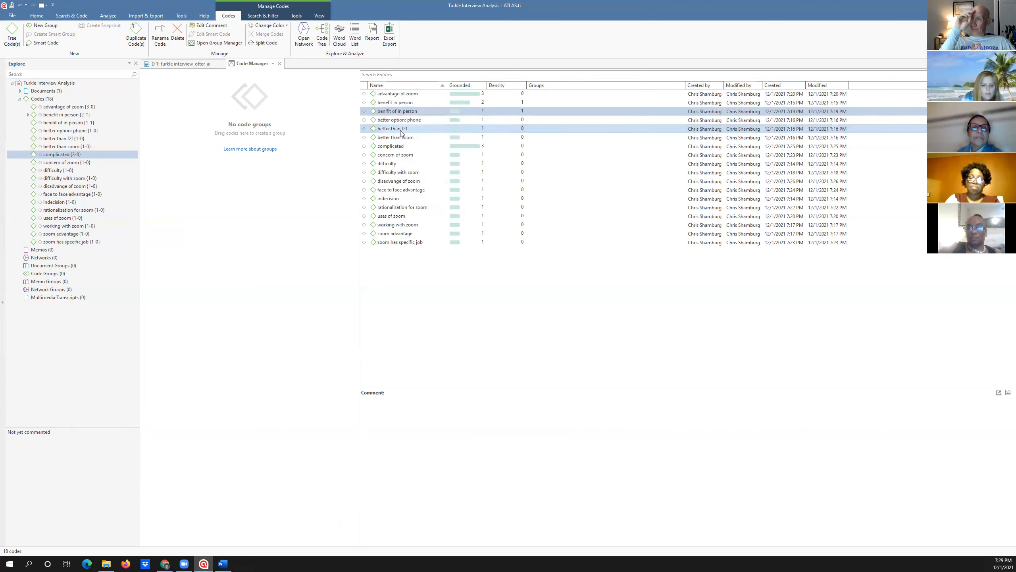
pyautogui.moveTo(394, 108)
pyautogui.mouseDown()
pyautogui.moveTo(375, 100)
pyautogui.moveTo(383, 104)
pyautogui.mouseUp()
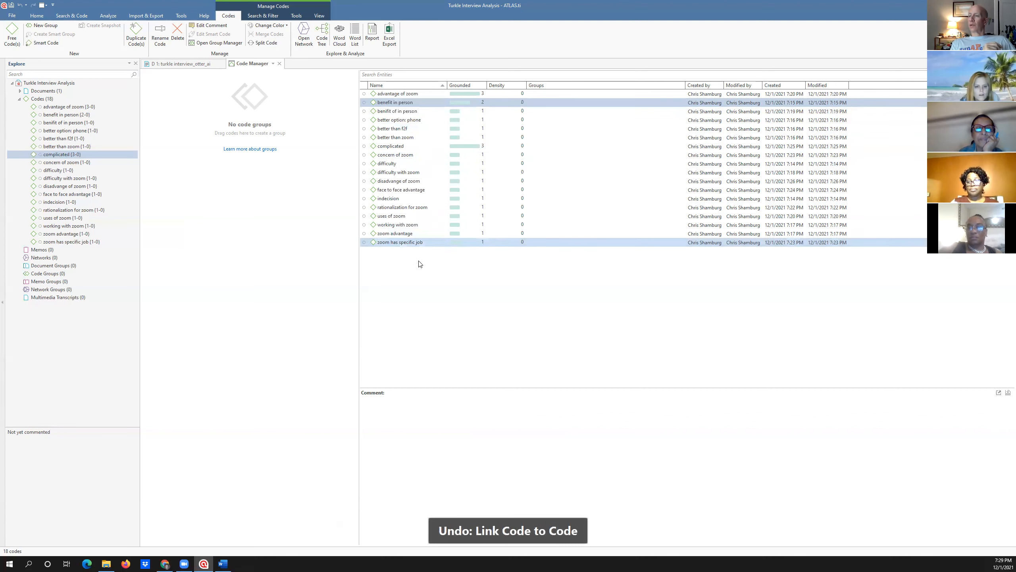
# Step: Select the two overlapping codes "benifit of in person" and "benefit in person" together in the Code Manager
pyautogui.click(409, 114)
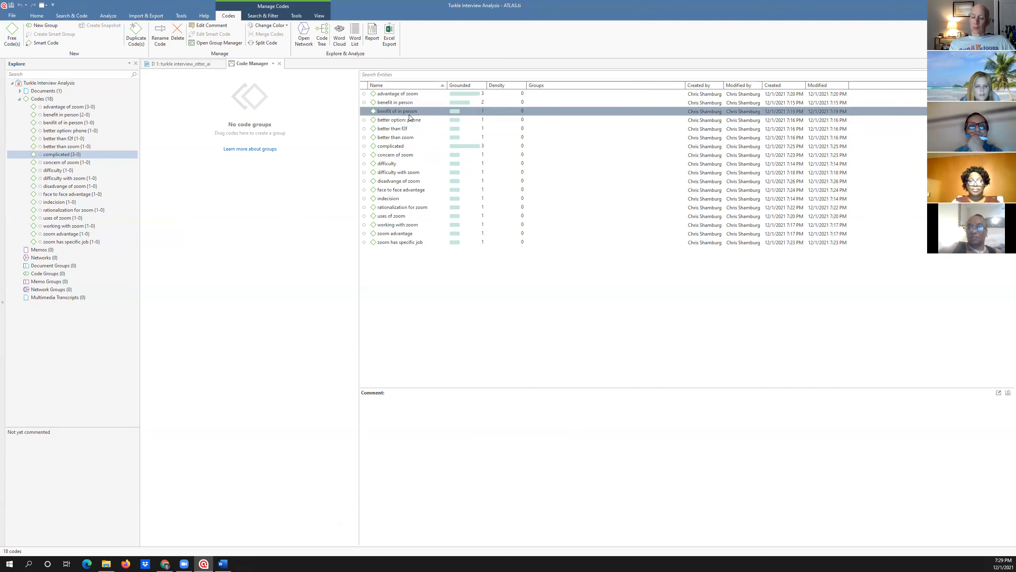
pyautogui.keyDown('ctrl'); pyautogui.click(403, 103); pyautogui.keyUp('ctrl')
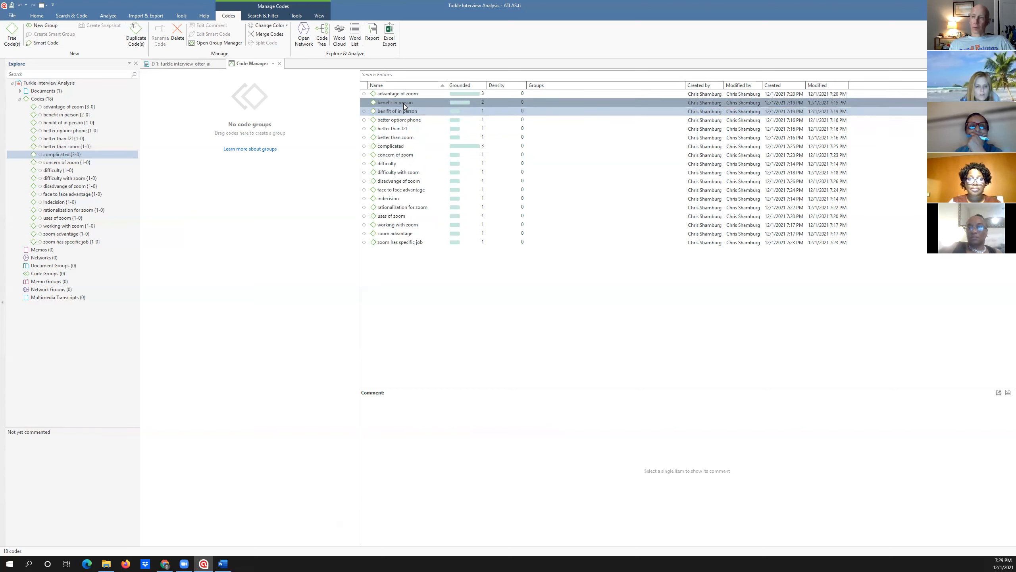
# Step: Merge the two selected codes, "benefit in person" and "benifit of in person", using "benefit in person" as the merge target
pyautogui.rightClick(403, 103)
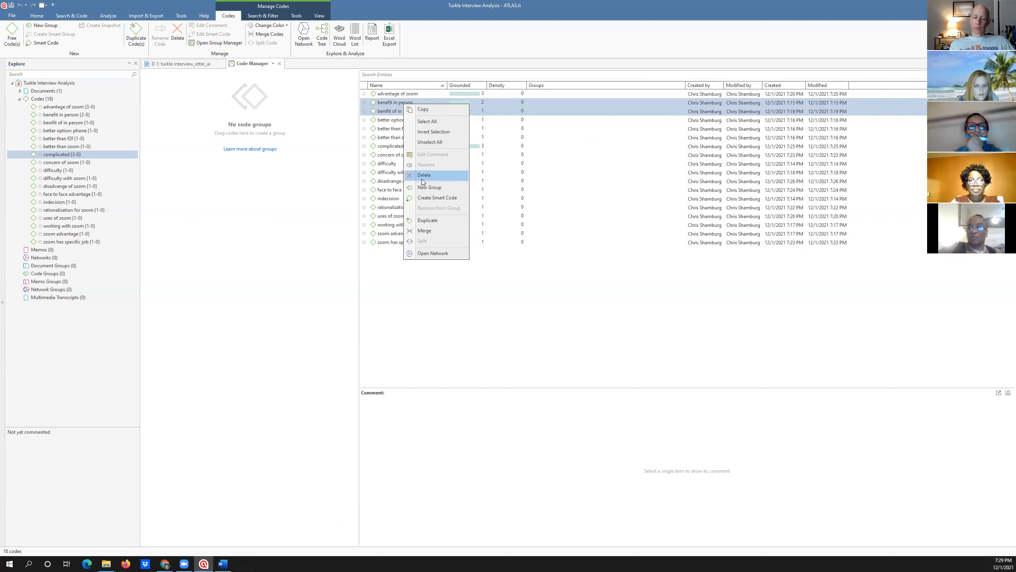
pyautogui.click(431, 233)
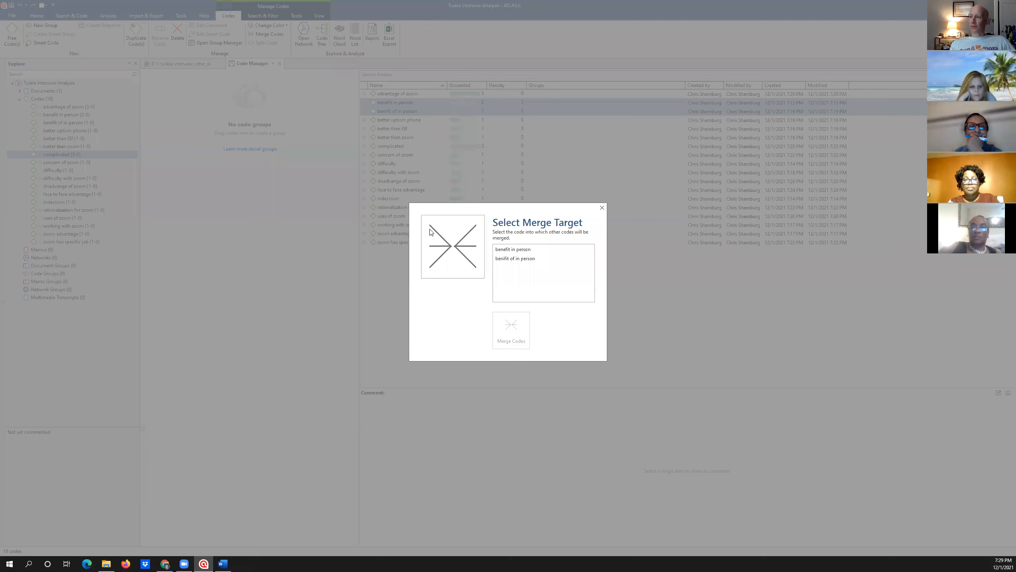
pyautogui.click(505, 249)
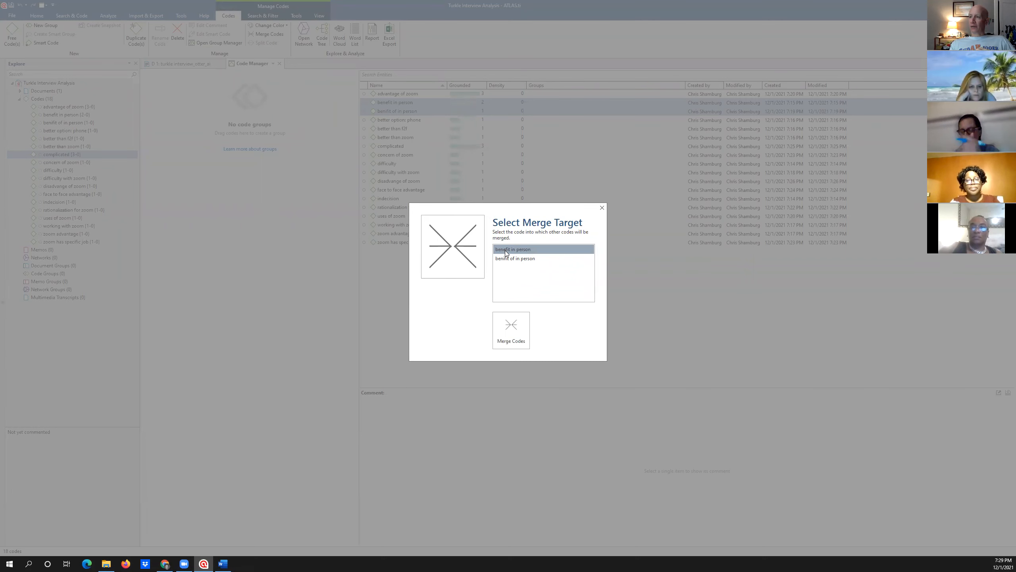
pyautogui.click(511, 327)
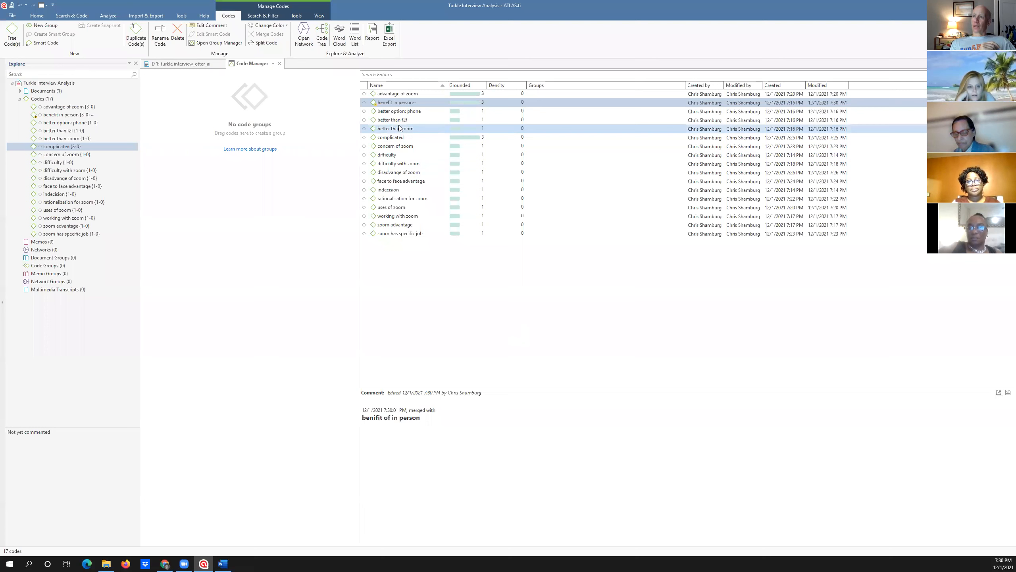
# Step: Merge the codes "difficulty" and "disadvange of zoom" into the code "difficulty with zoom"
pyautogui.click(405, 146)
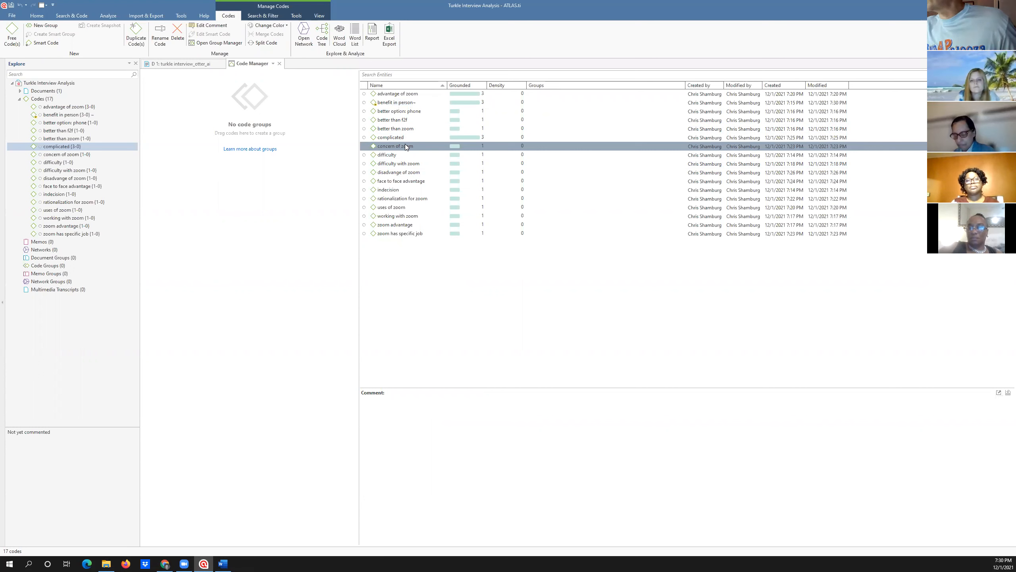
pyautogui.click(407, 174)
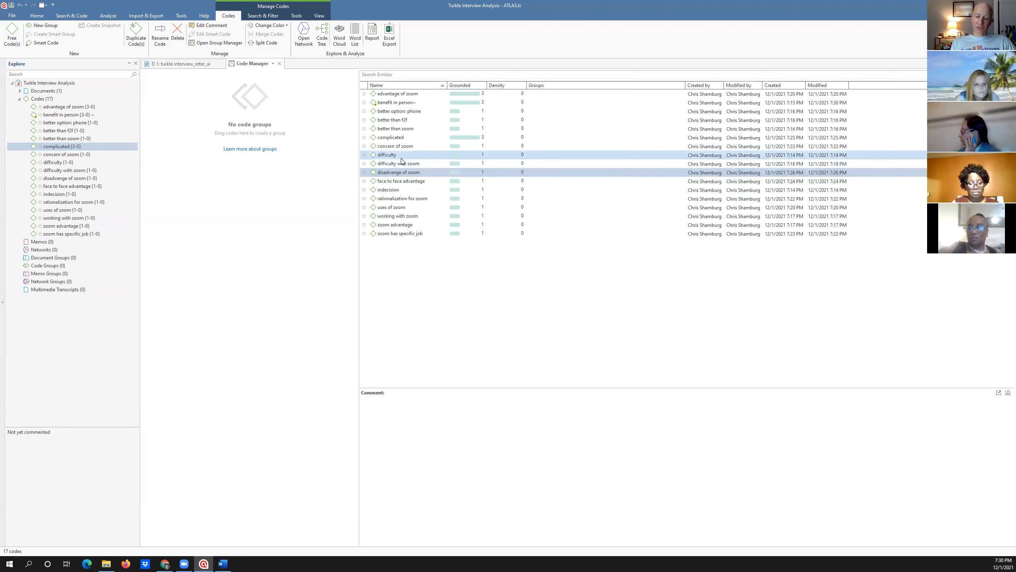
pyautogui.keyDown('shift'); pyautogui.click(401, 158); pyautogui.keyUp('shift')
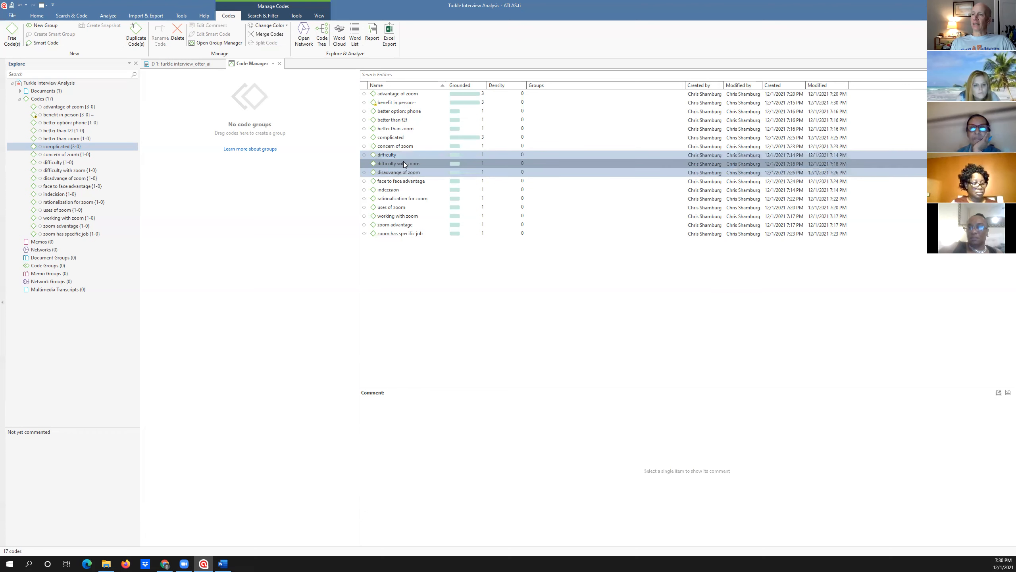
pyautogui.rightClick(403, 161)
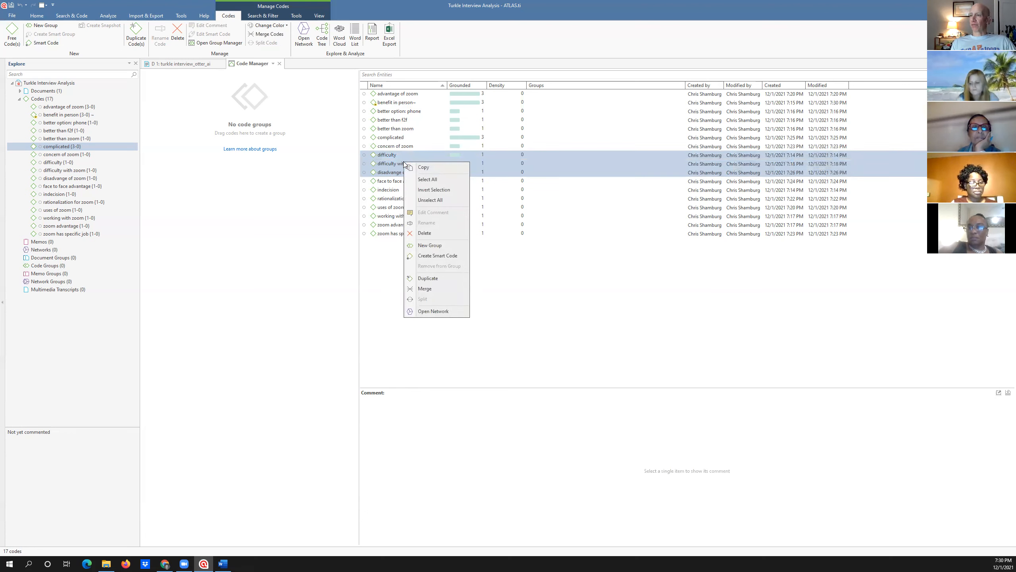
pyautogui.click(423, 288)
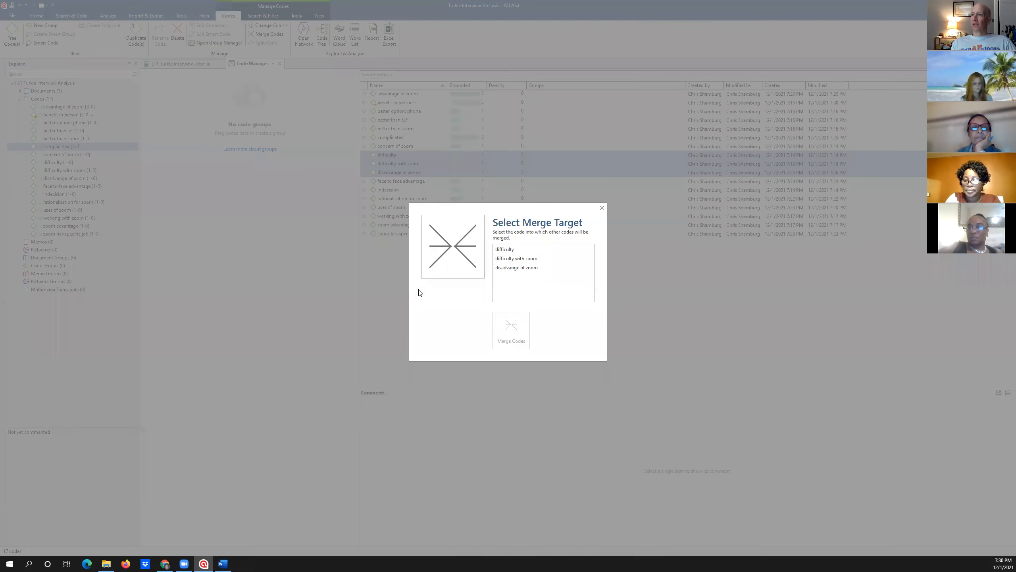
pyautogui.click(521, 260)
pyautogui.click(510, 330)
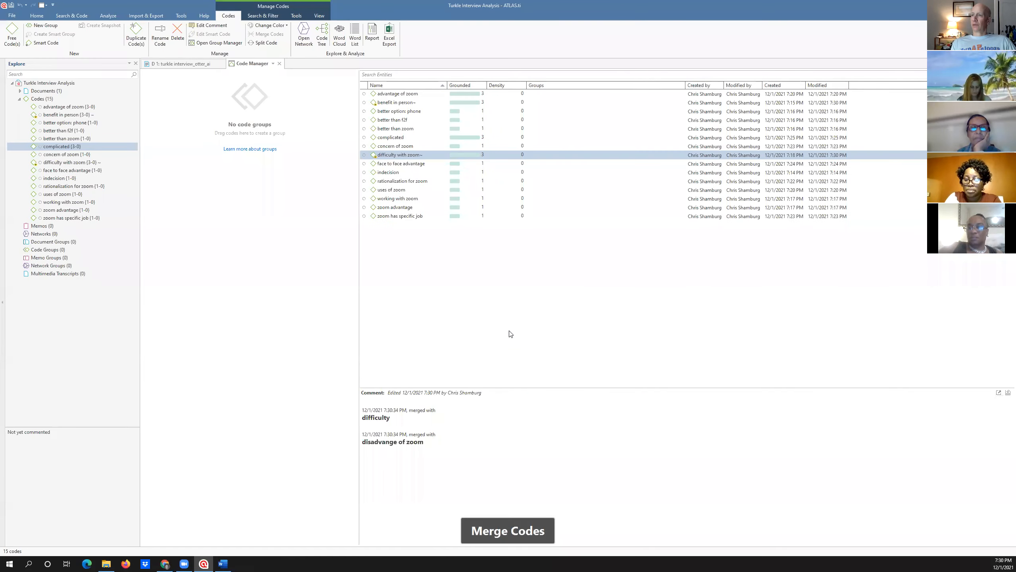
# Step: Merge the code "face to face advantage" into the code "benefit in person"
pyautogui.click(433, 165)
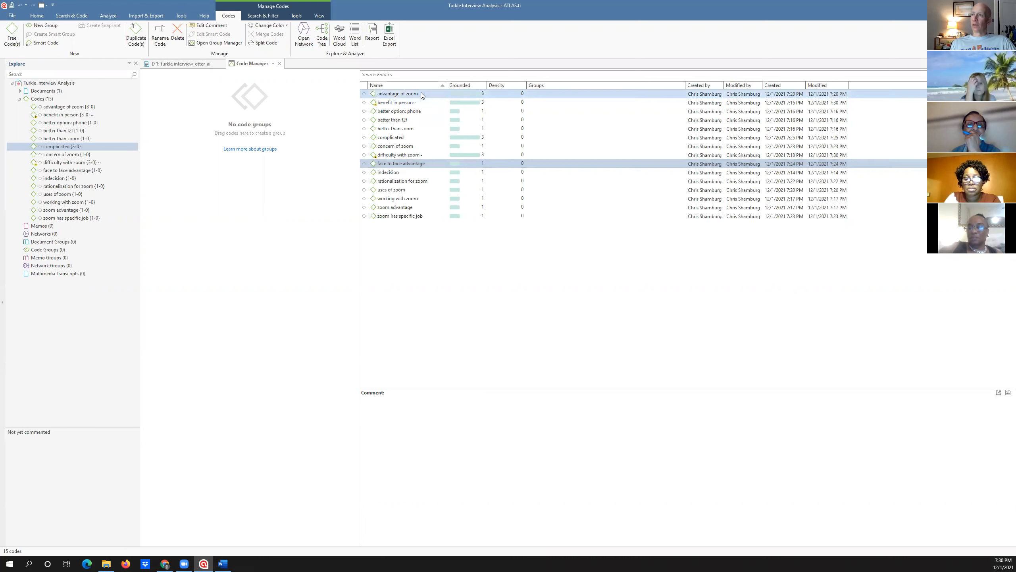
pyautogui.keyDown('ctrl'); pyautogui.click(421, 102); pyautogui.keyUp('ctrl')
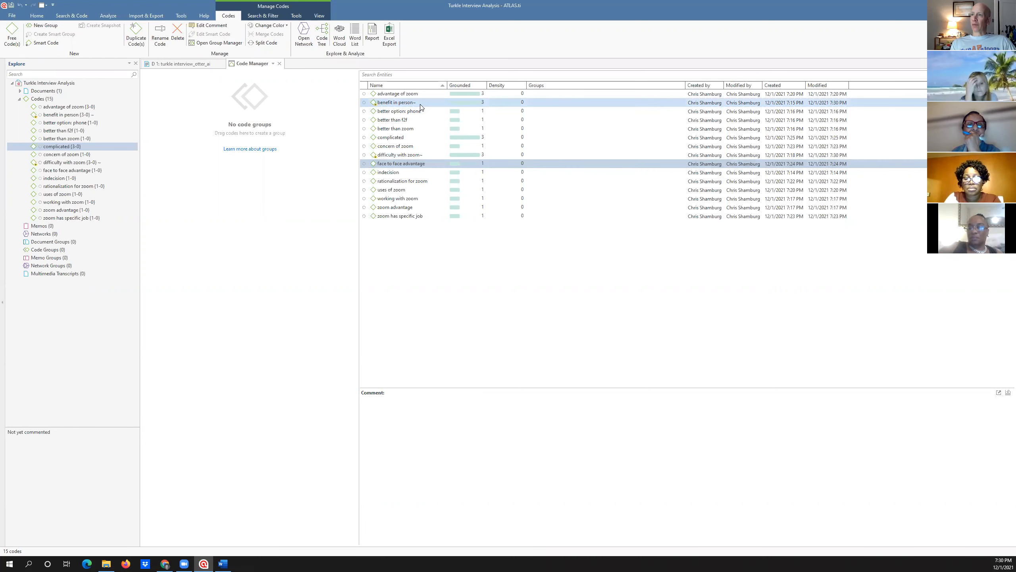
pyautogui.rightClick(426, 232)
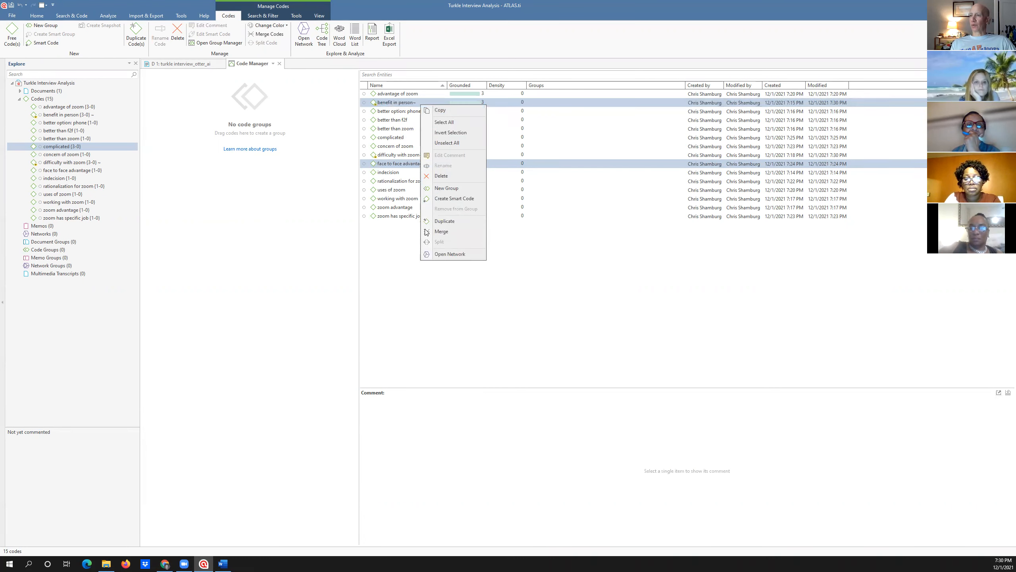
pyautogui.click(426, 232)
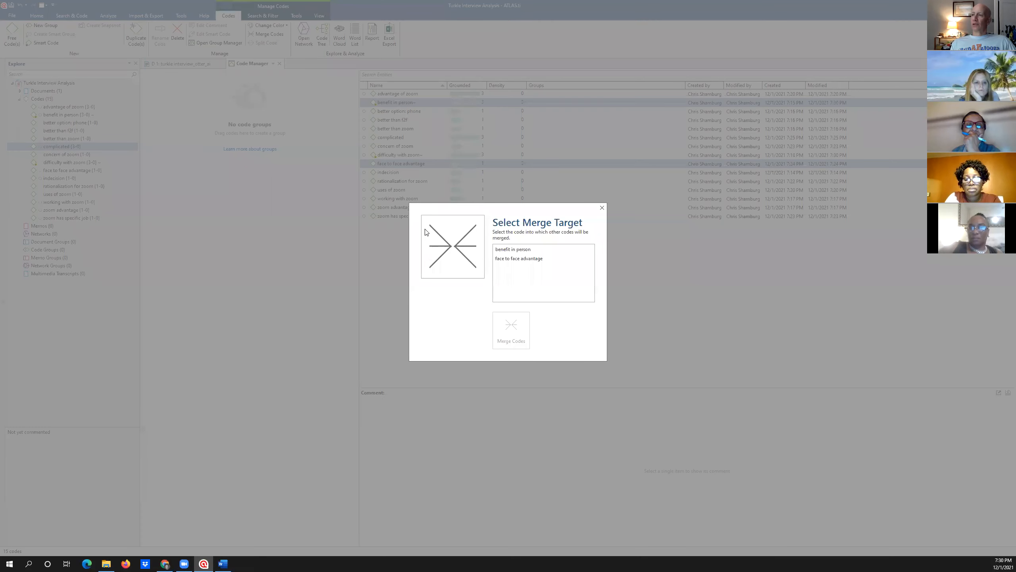
pyautogui.click(513, 248)
pyautogui.click(505, 334)
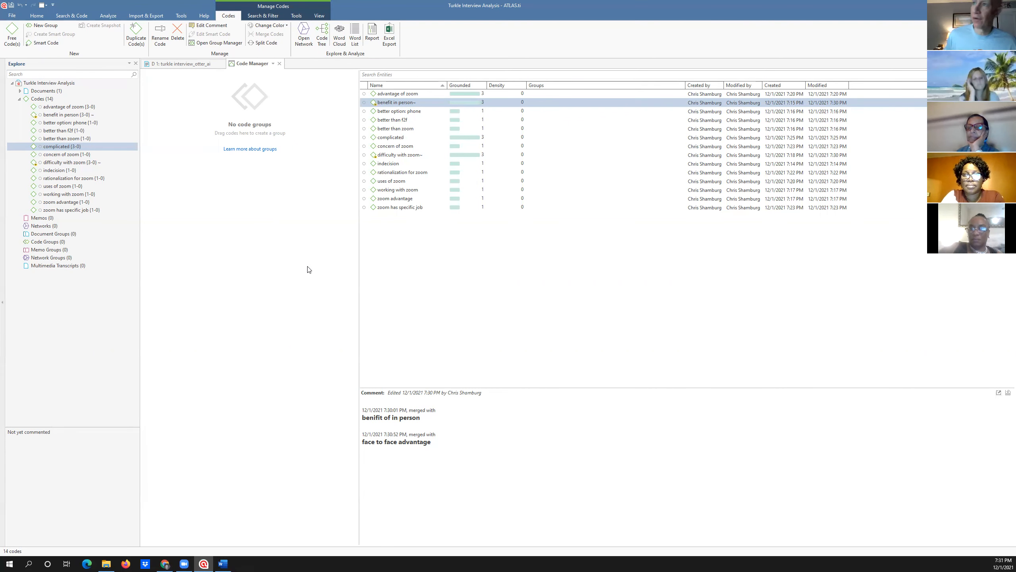
# Step: Review the quotations of the code "difficulty with zoom" in an enlarged quotation window, and close it
pyautogui.click(379, 158)
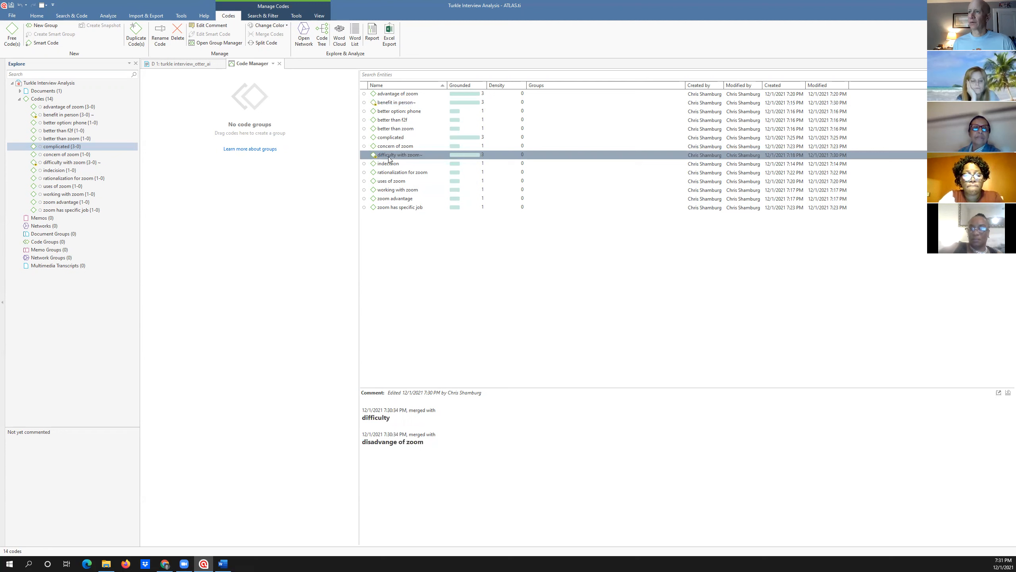
pyautogui.click(397, 189)
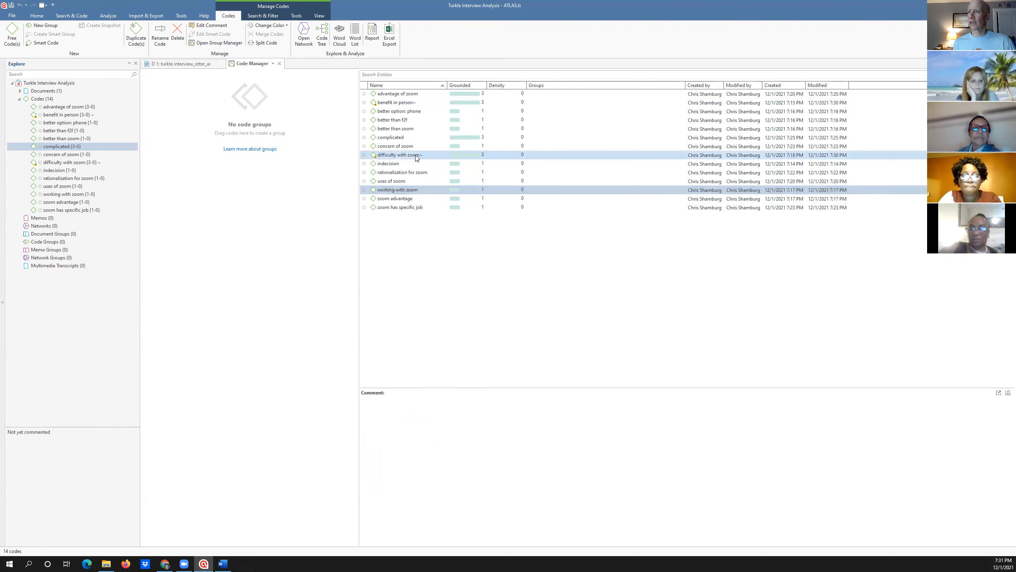
pyautogui.doubleClick(443, 157)
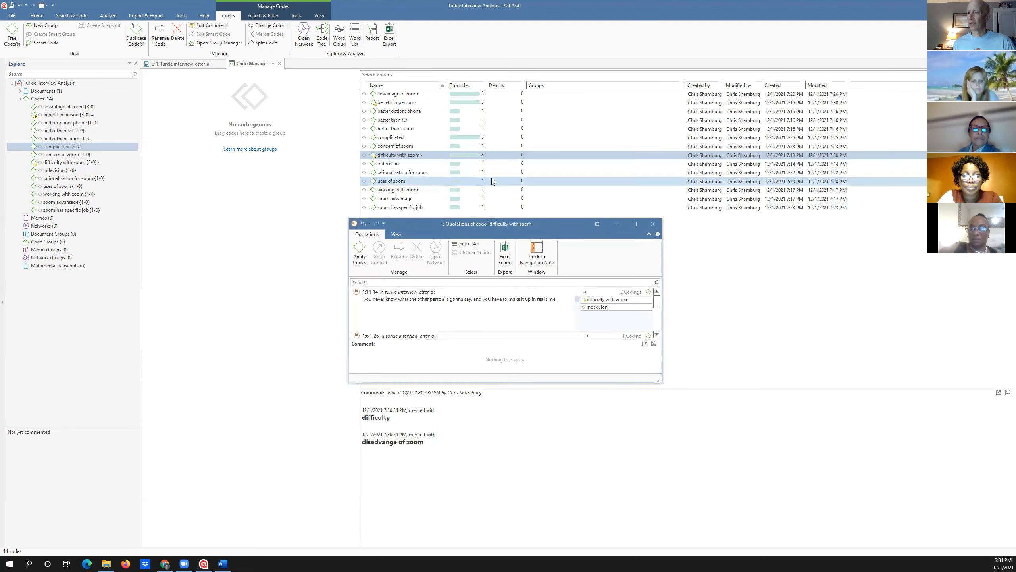
pyautogui.moveTo(529, 224); pyautogui.dragTo(534, 149)
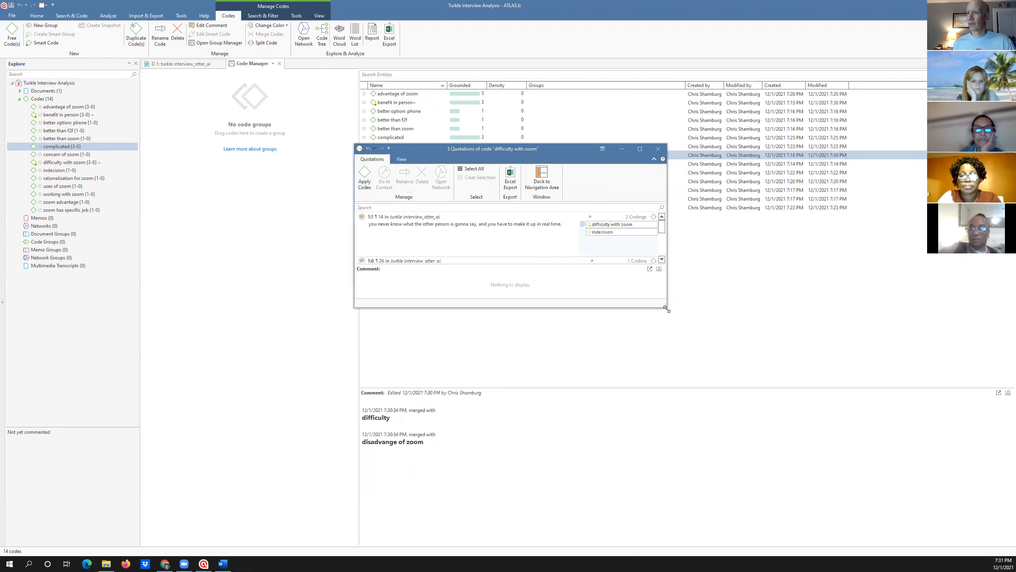
pyautogui.moveTo(666, 308); pyautogui.dragTo(723, 403)
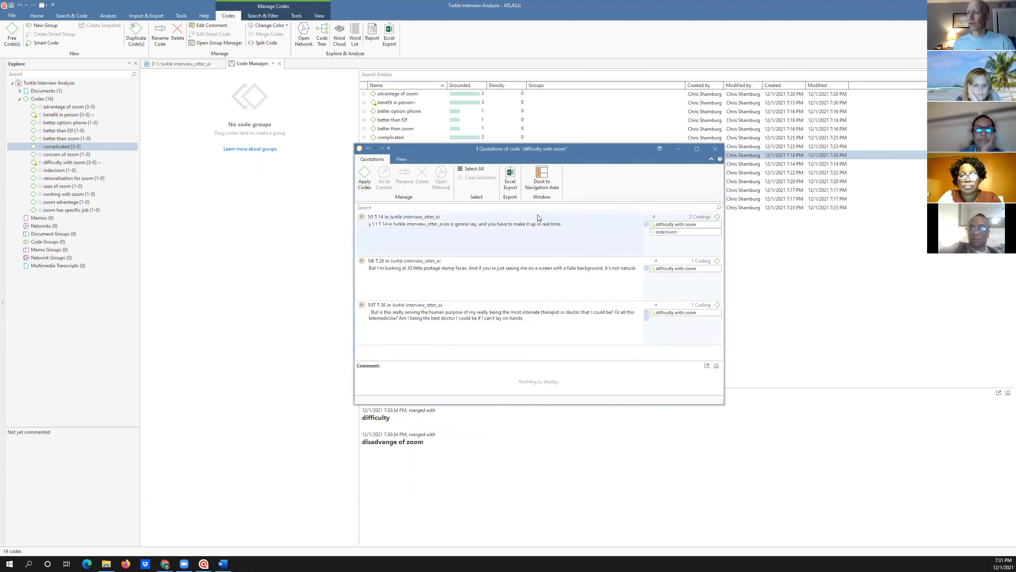
pyautogui.click(714, 149)
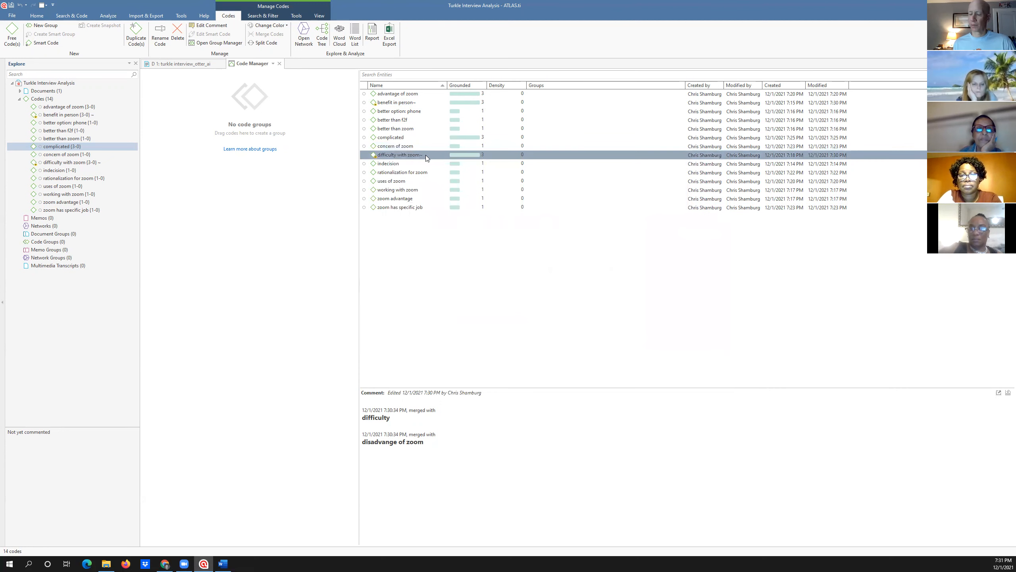
# Step: Start splitting the code "difficulty with zoom", removing quotations 1:1 and 1:17 from the original code and keeping 1:6
pyautogui.rightClick(425, 154)
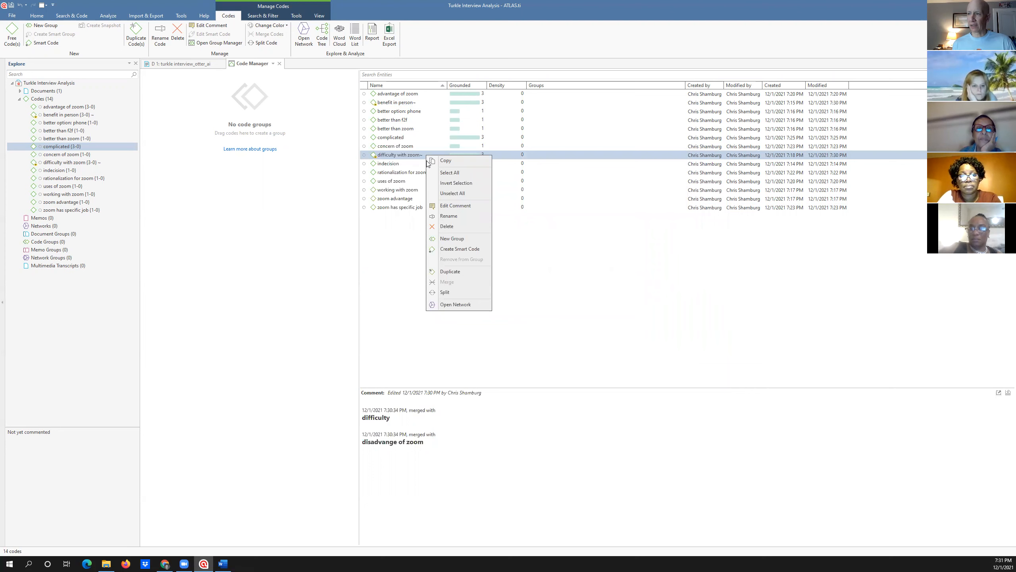
pyautogui.click(444, 293)
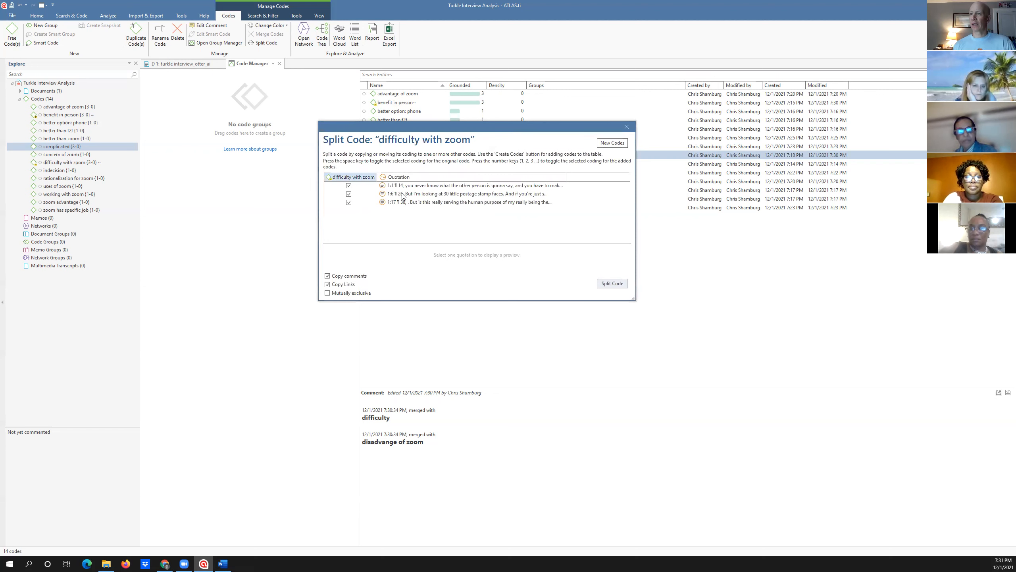
pyautogui.click(403, 196)
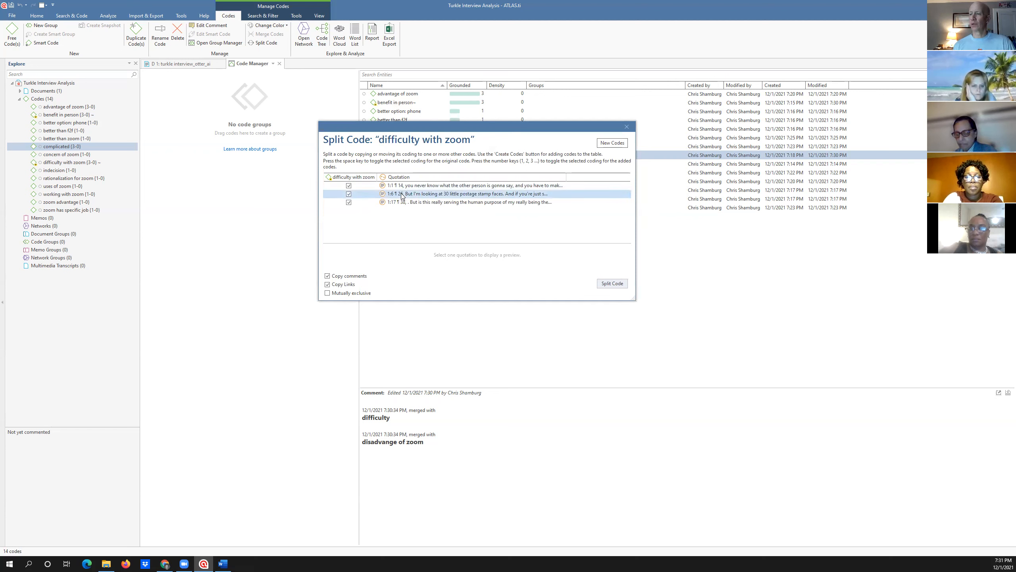
pyautogui.click(402, 194)
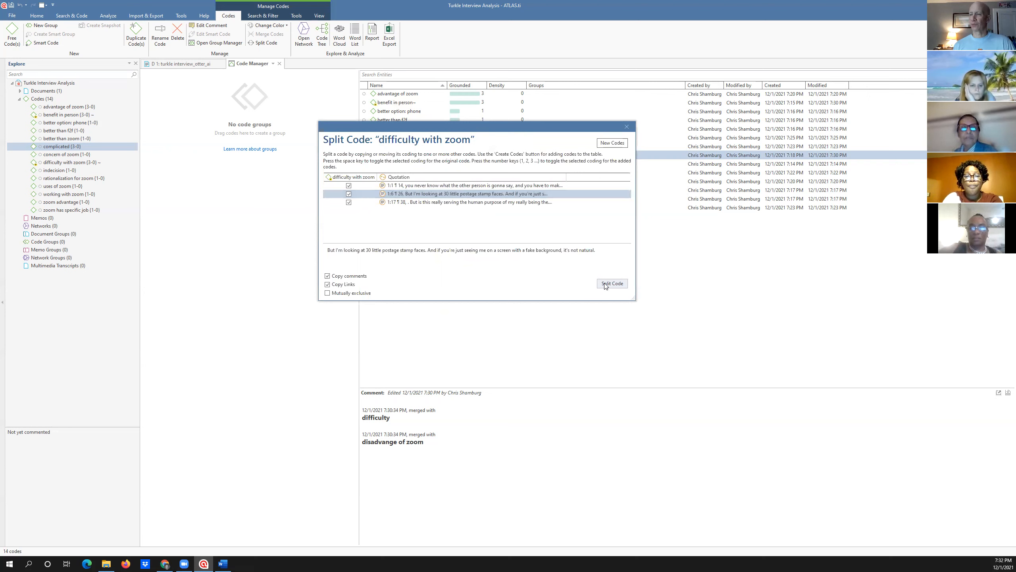
pyautogui.click(349, 186)
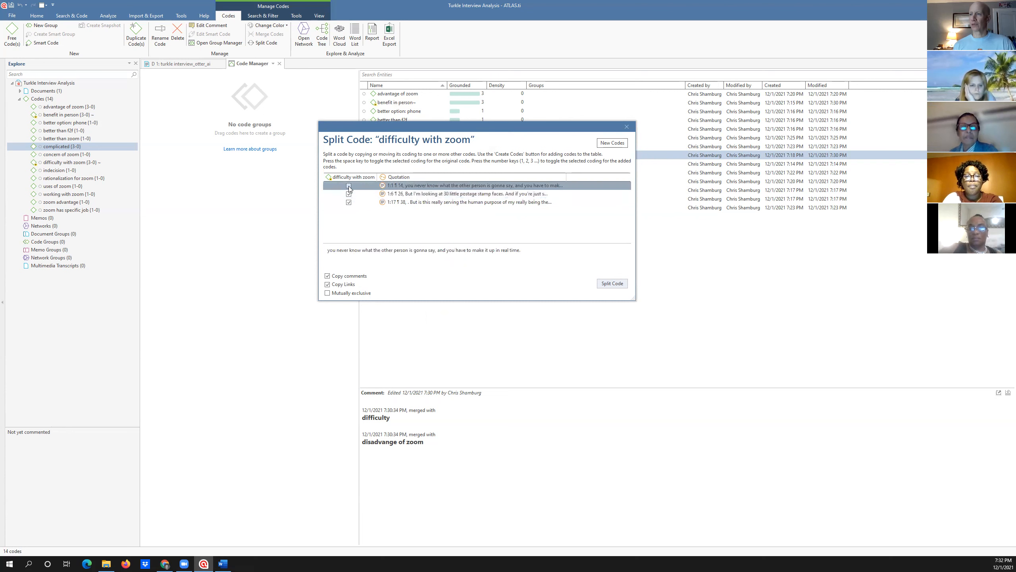
pyautogui.click(349, 202)
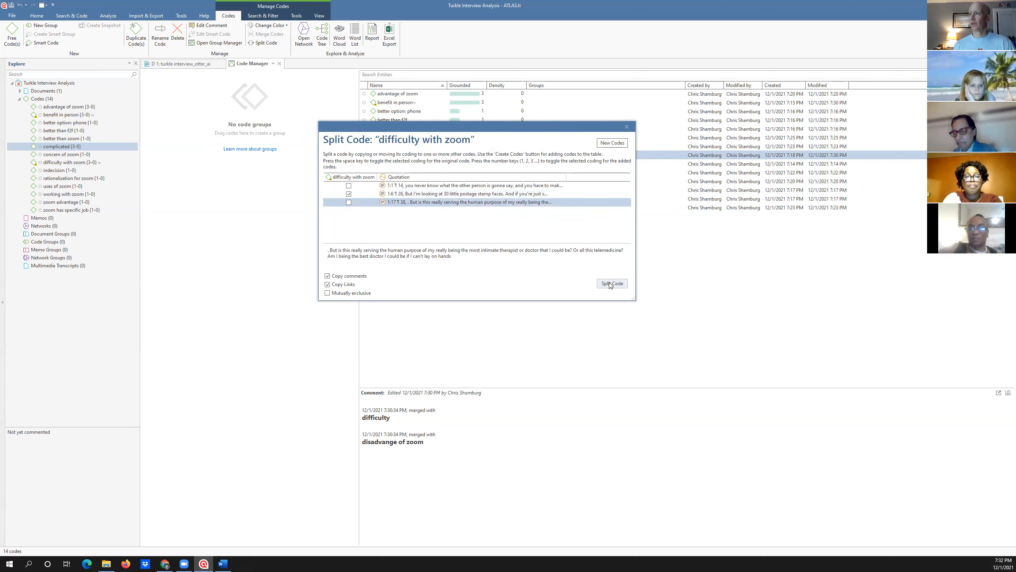
# Step: Add a new code named "difficulty with zoom: no body language" to the split table
pyautogui.click(614, 145)
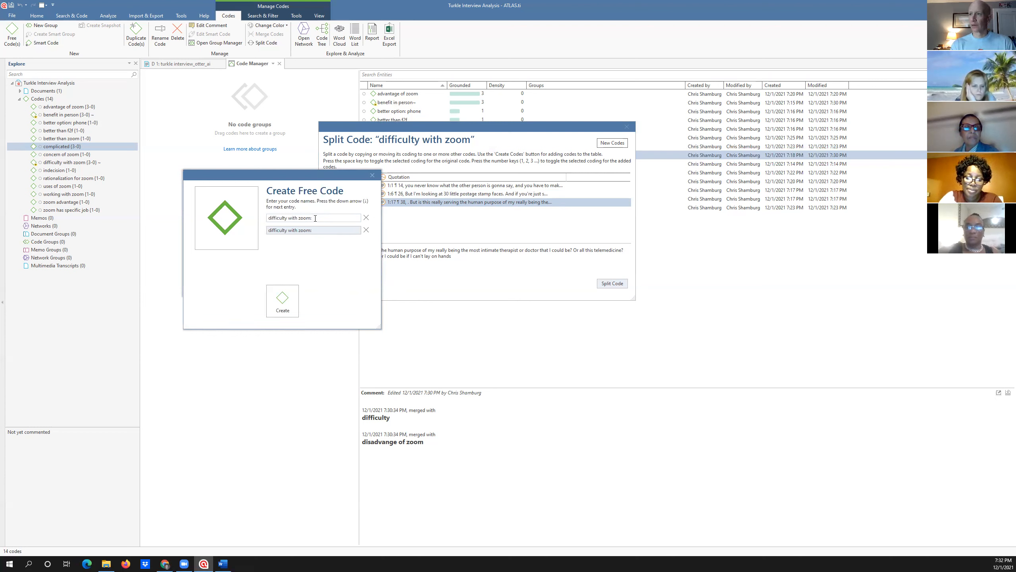
pyautogui.click(315, 219)
pyautogui.write('no')
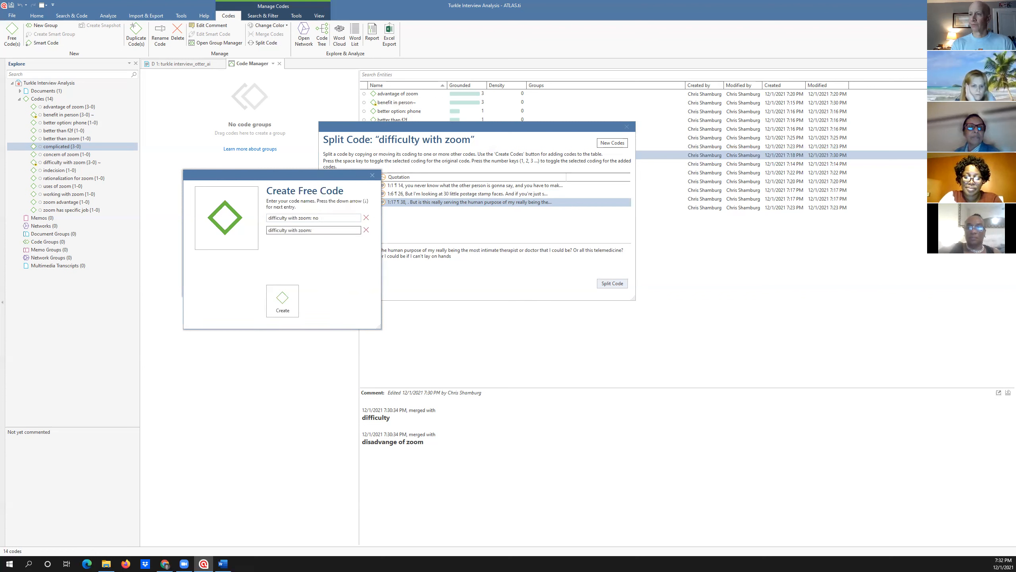
pyautogui.write(' body language')
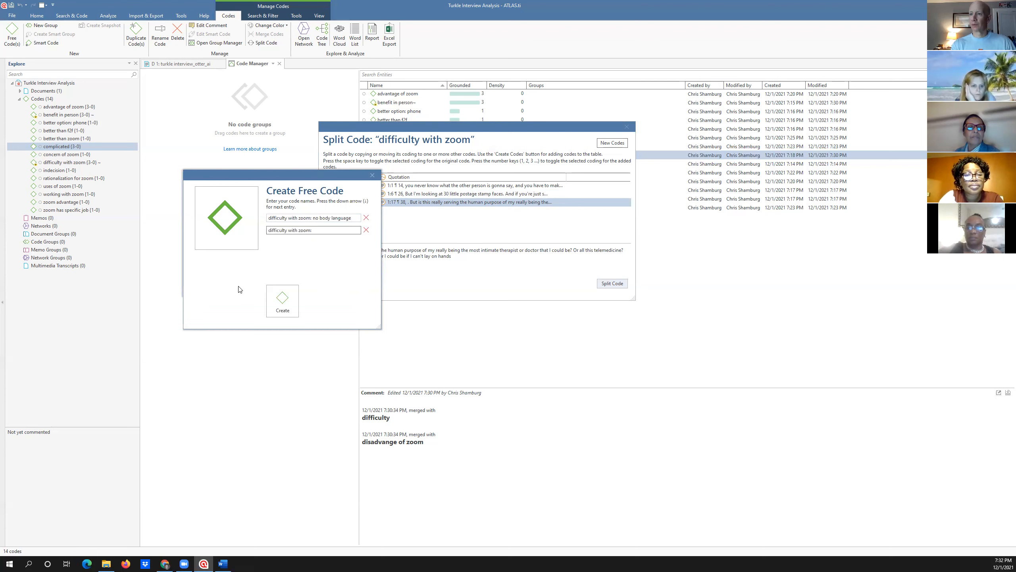
pyautogui.click(279, 307)
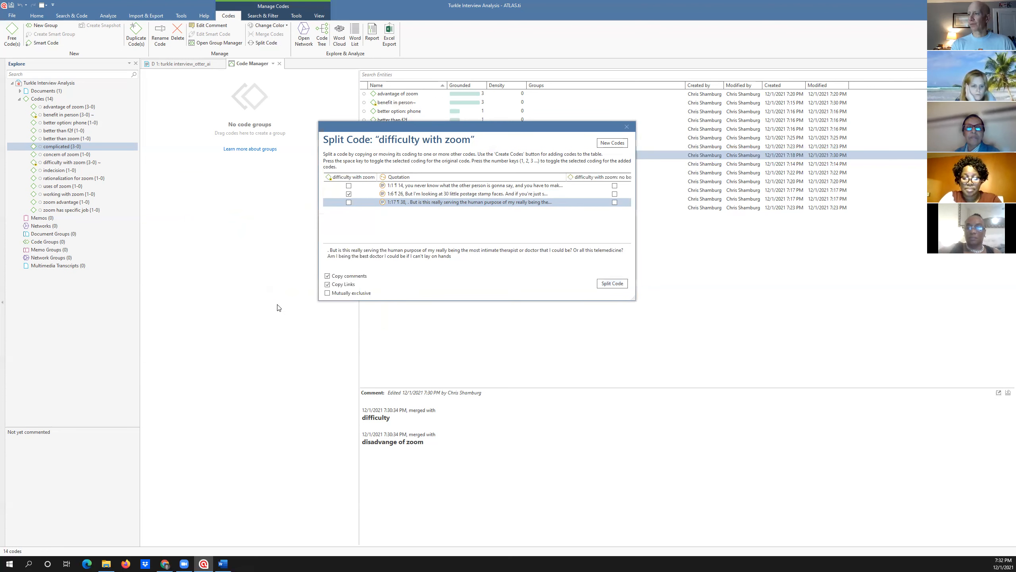
# Step: Apply the split of "difficulty with zoom" and agree to delete the orphaned quotation 1:17
pyautogui.click(608, 283)
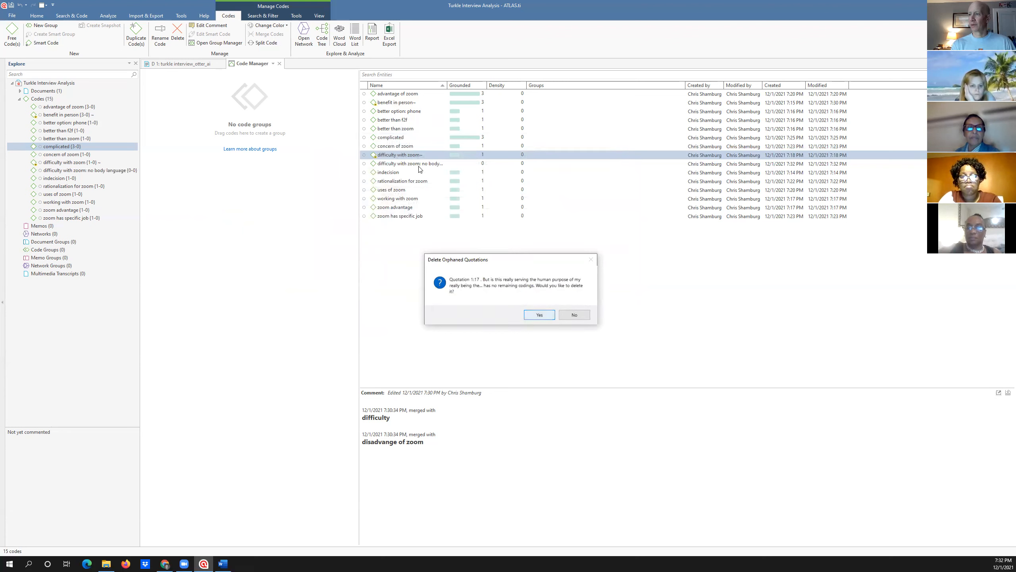
pyautogui.press('Return')
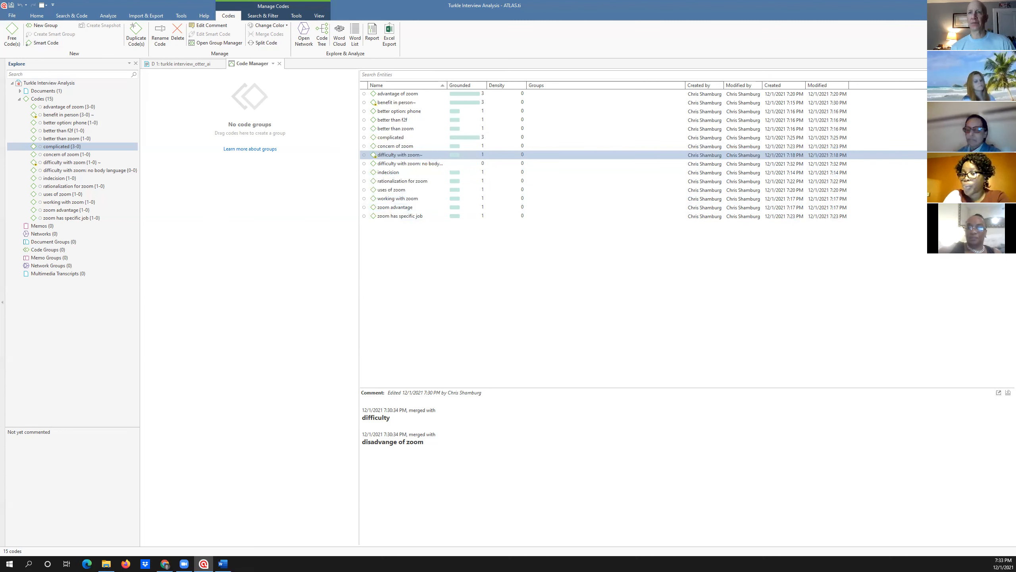
# Step: List the project's documents and display the merge comment of the code "benefit in person"
pyautogui.click(20, 91)
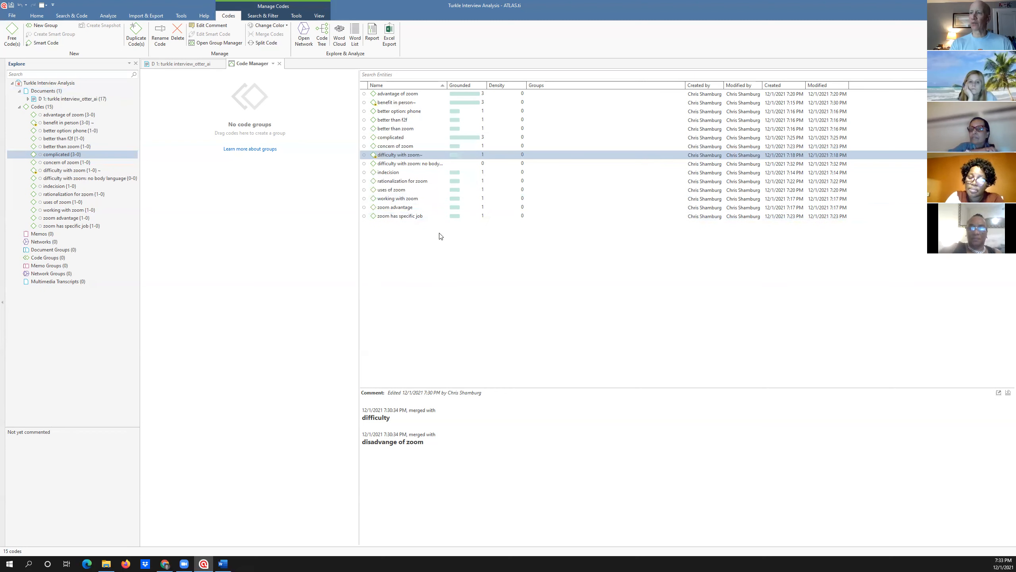
pyautogui.click(386, 103)
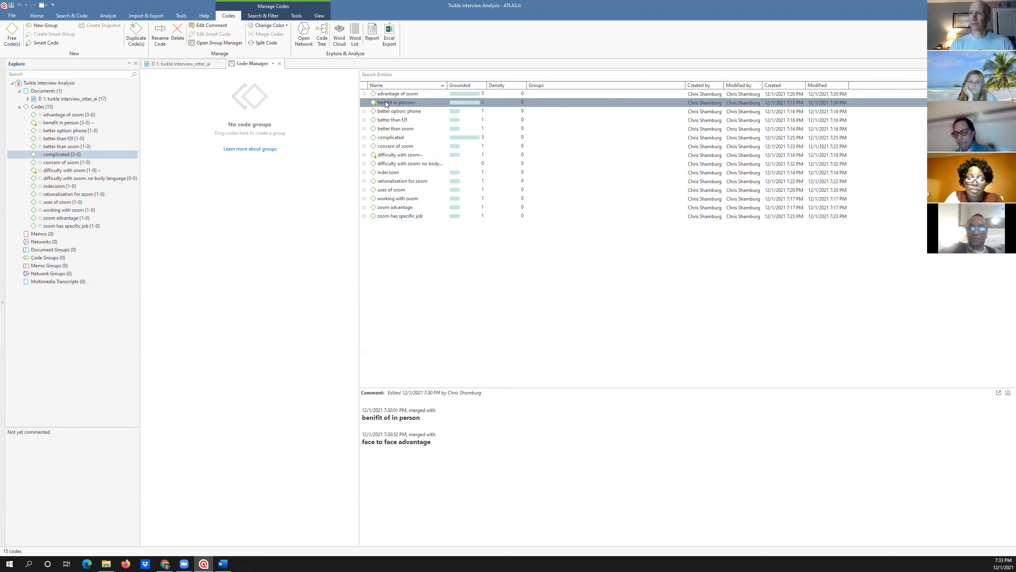
# Step: Merge the codes "better than f2f", "concern of zoom", "difficulty with zoom: no body language" and "uses of zoom" into "advantage of zoom"
pyautogui.moveTo(389, 112); pyautogui.dragTo(385, 101)
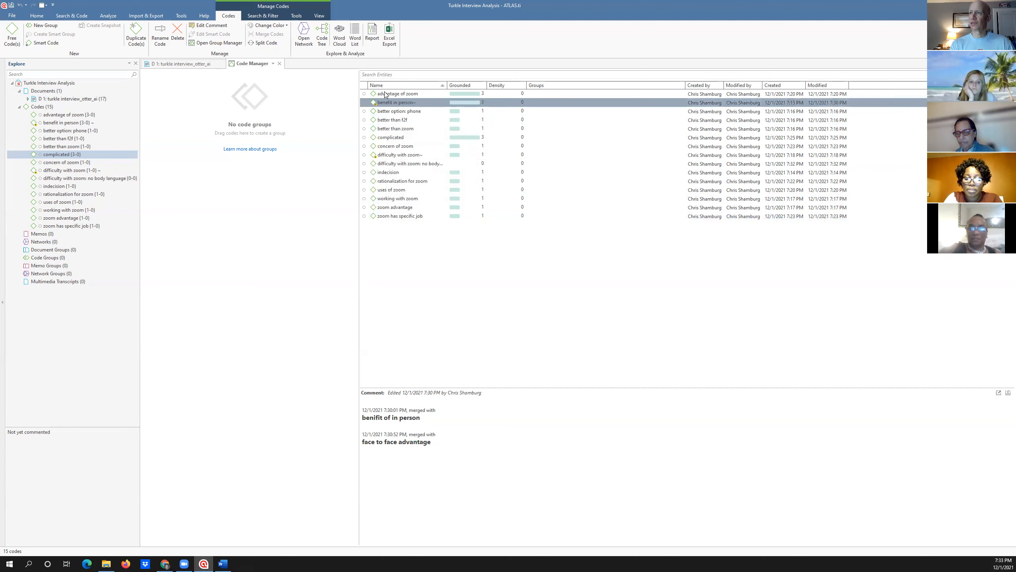
pyautogui.click(385, 94)
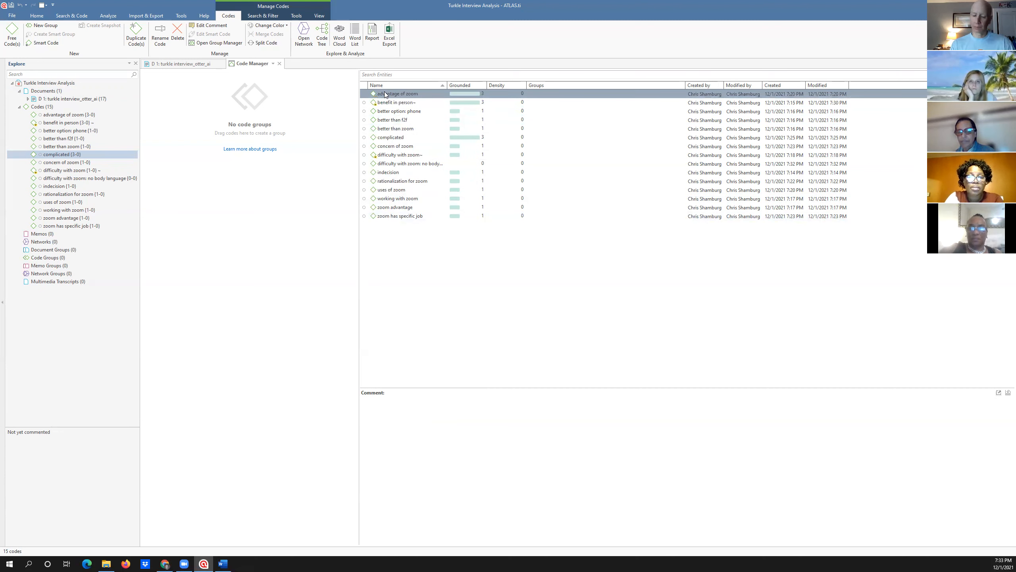
pyautogui.keyDown('ctrl'); pyautogui.click(392, 121); pyautogui.keyUp('ctrl')
pyautogui.keyDown('ctrl'); pyautogui.click(394, 146); pyautogui.keyUp('ctrl')
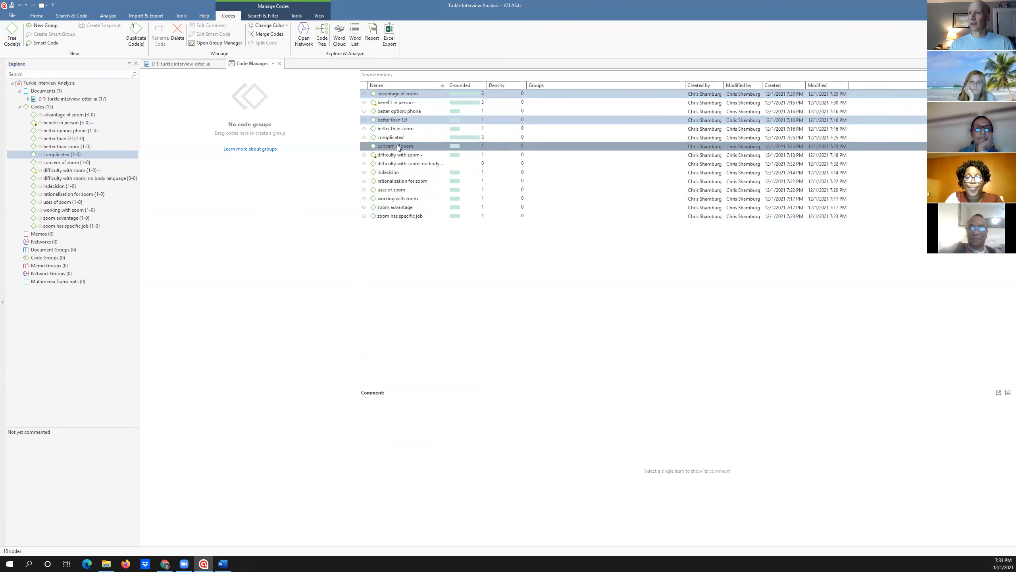
pyautogui.keyDown('ctrl'); pyautogui.click(398, 164); pyautogui.keyUp('ctrl')
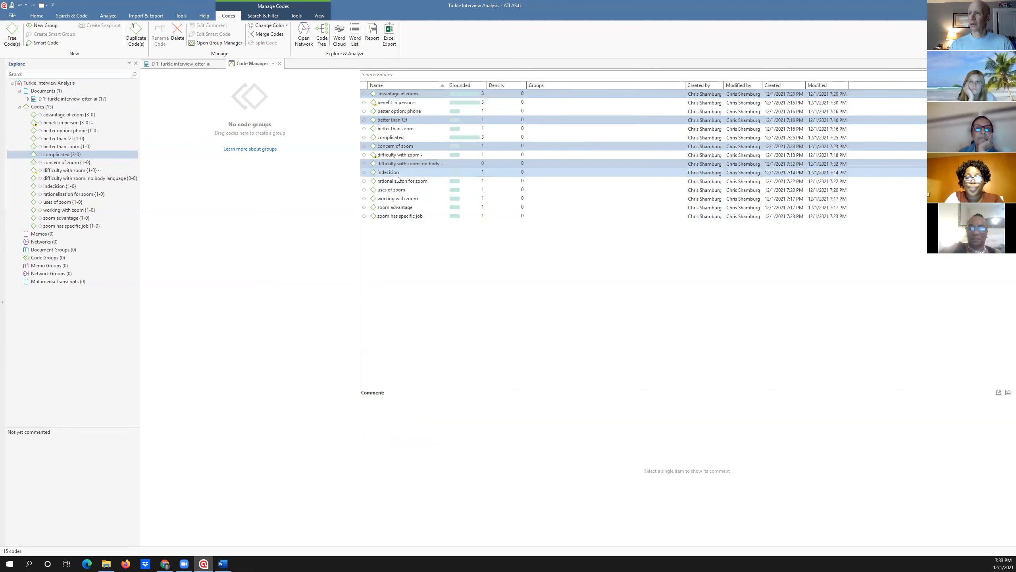
pyautogui.keyDown('ctrl'); pyautogui.click(398, 191); pyautogui.keyUp('ctrl')
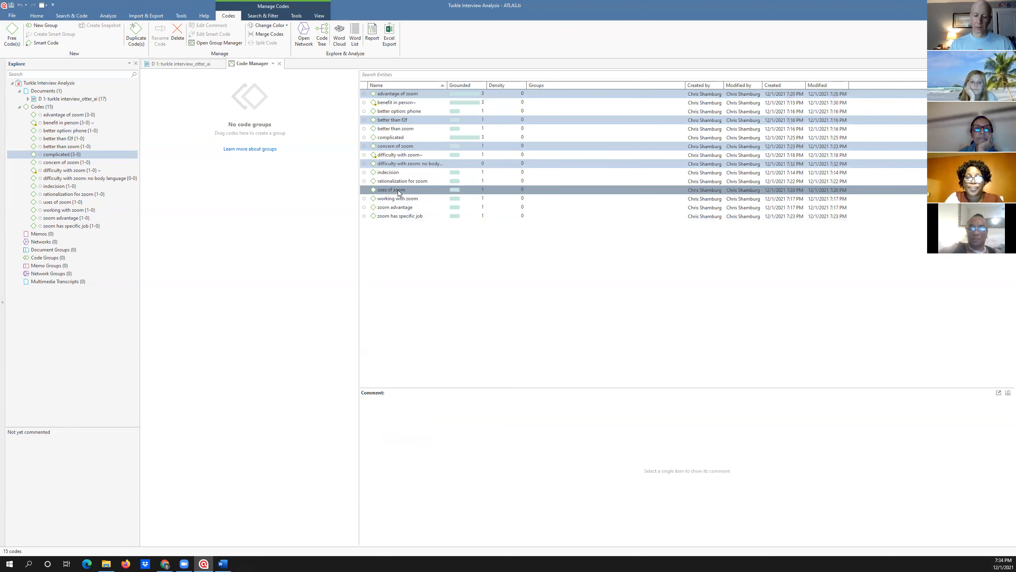
pyautogui.rightClick(399, 192)
pyautogui.click(427, 318)
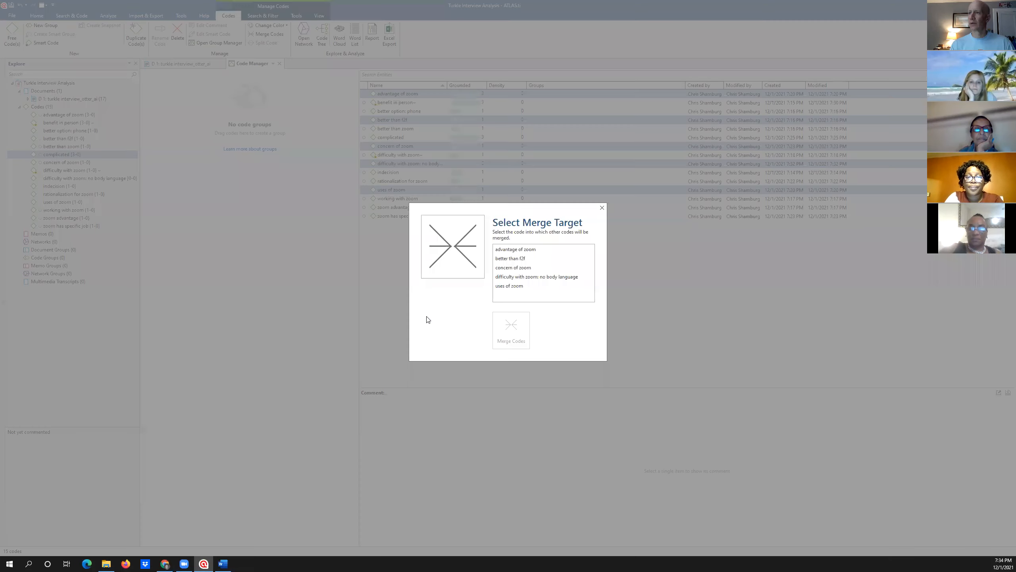
pyautogui.click(512, 250)
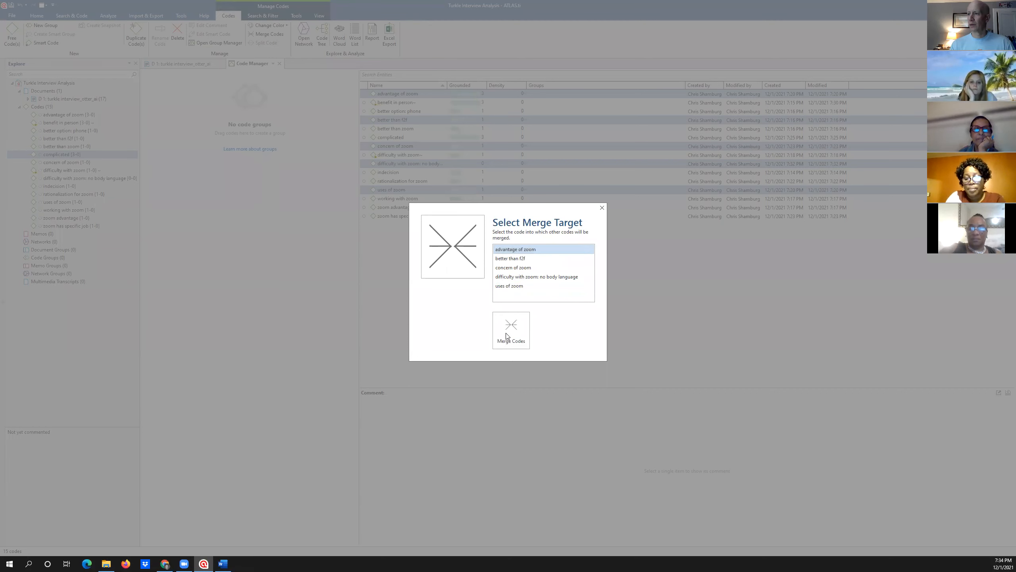
pyautogui.click(506, 335)
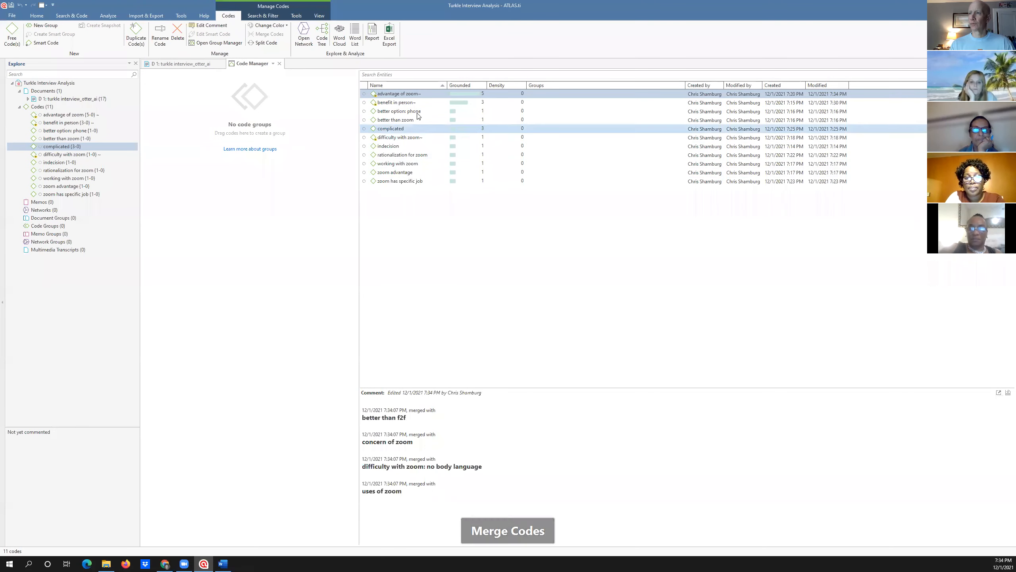
# Step: Merge the codes "better option: phone", "better than zoom" and "difficulty with zoom" into "benefit in person"
pyautogui.click(412, 101)
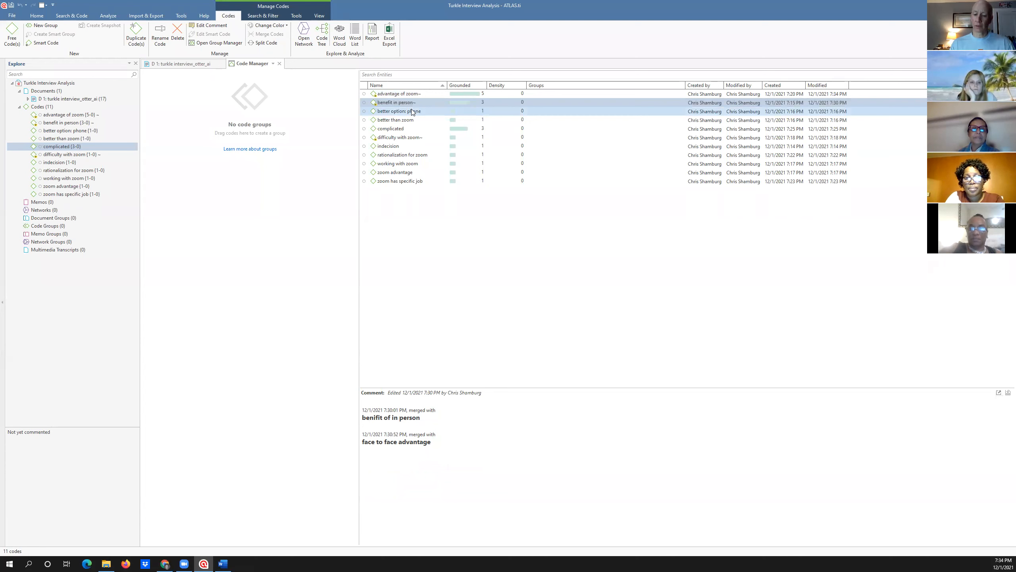
pyautogui.keyDown('shift'); pyautogui.doubleClick(412, 111); pyautogui.keyUp('shift')
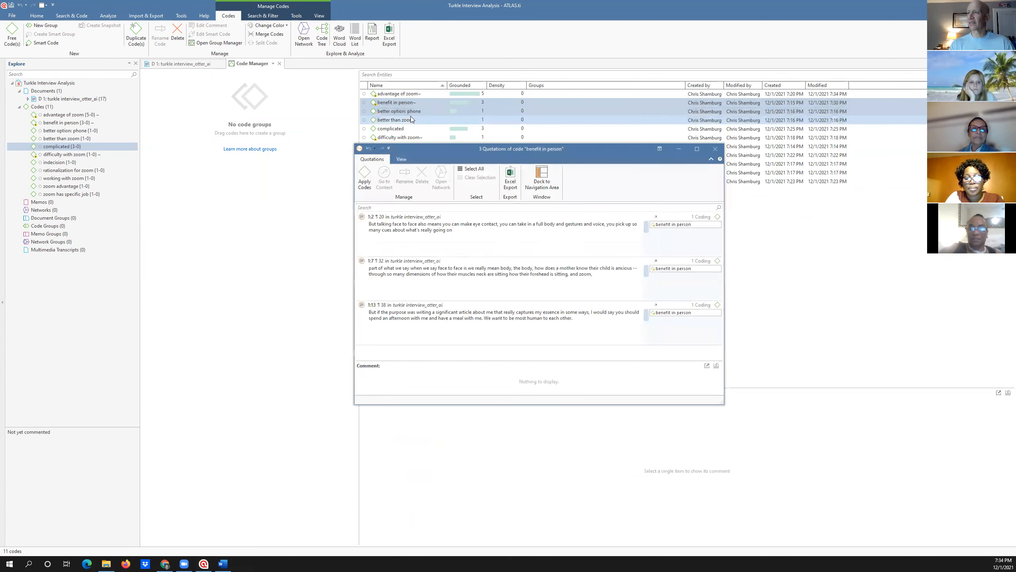
pyautogui.click(715, 149)
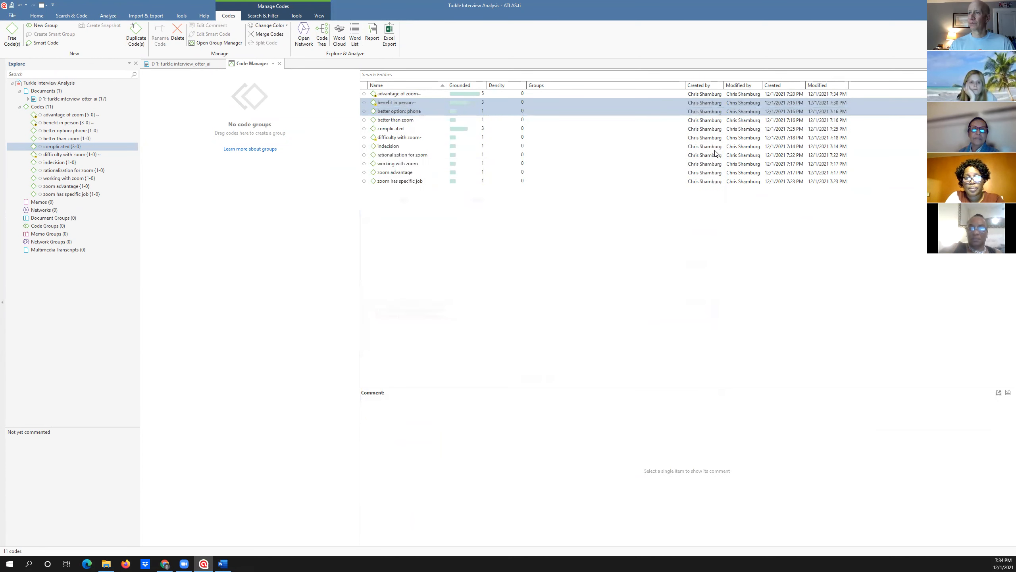
pyautogui.keyDown('shift'); pyautogui.click(454, 122); pyautogui.keyUp('shift')
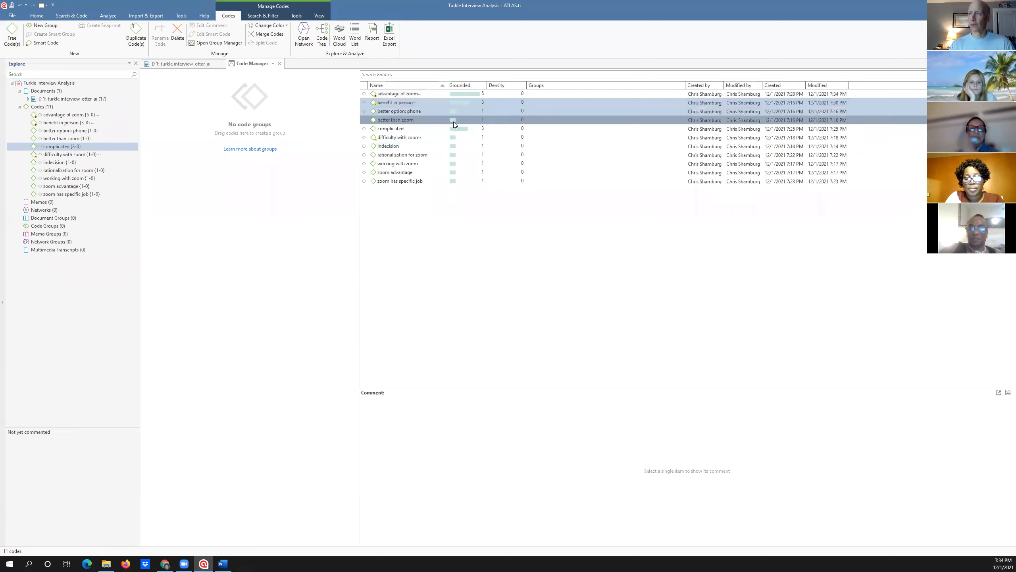
pyautogui.keyDown('ctrl'); pyautogui.click(440, 138); pyautogui.keyUp('ctrl')
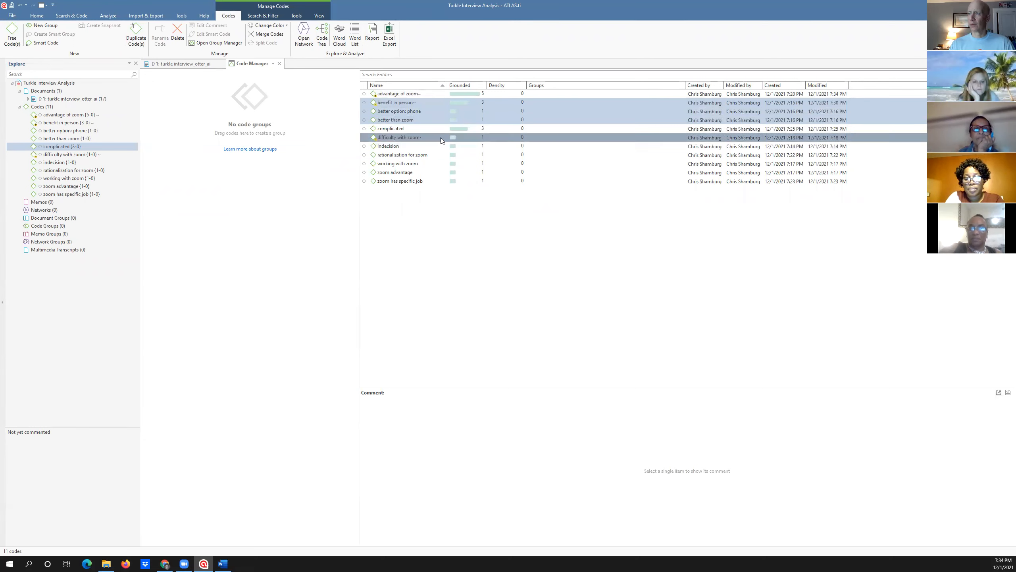
pyautogui.rightClick(431, 109)
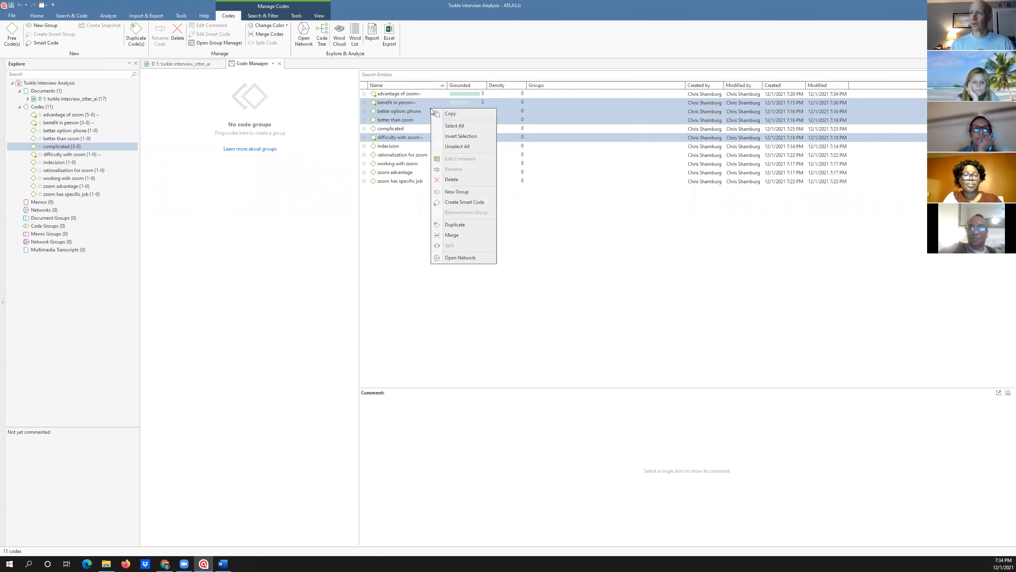
pyautogui.click(460, 236)
pyautogui.click(512, 249)
pyautogui.click(508, 340)
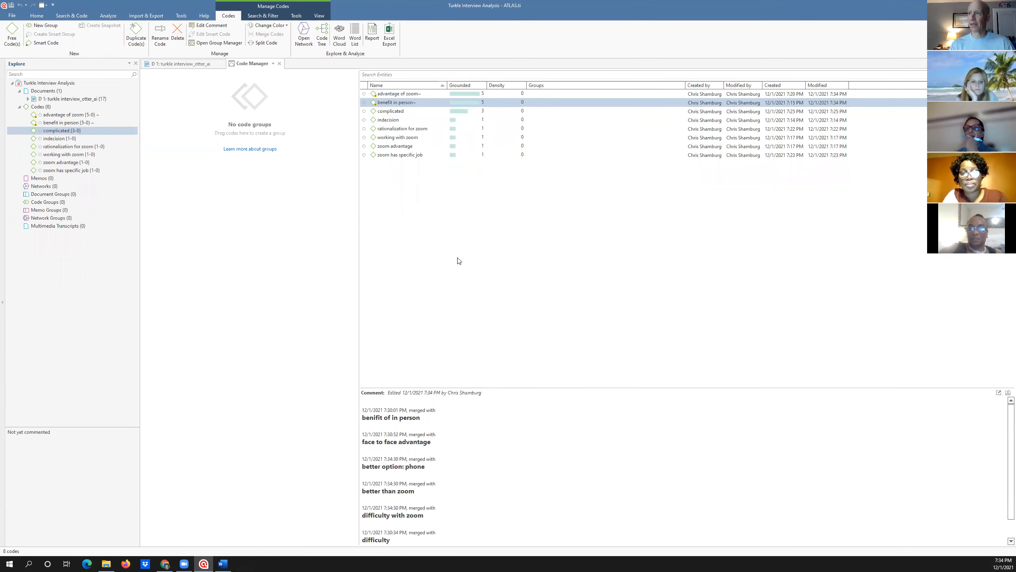
# Step: Merge "indecision", "rationalization for zoom", "working with zoom", "zoom advantage" and "zoom has specific job" into the code "complicated"
pyautogui.click(388, 111)
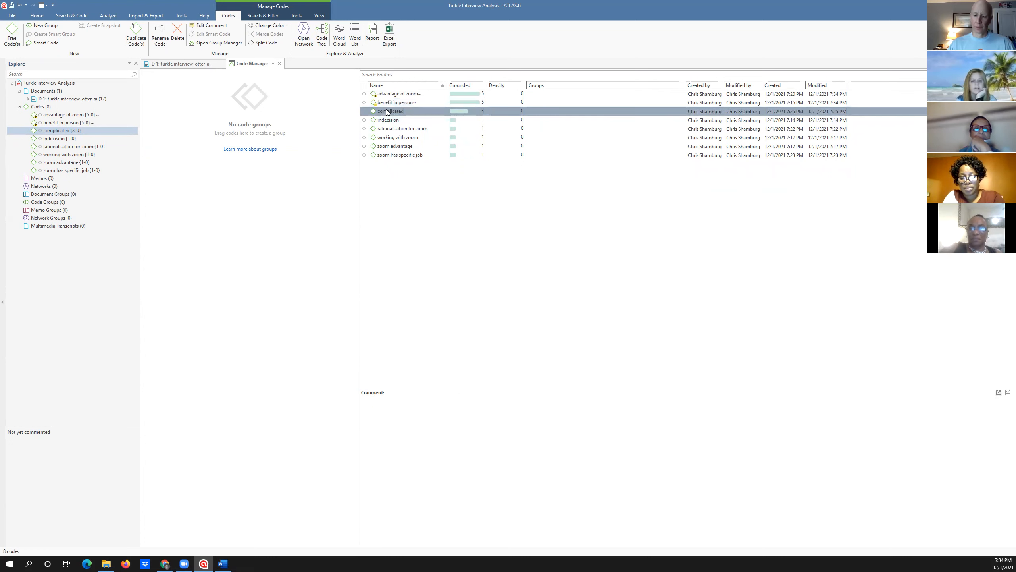
pyautogui.moveTo(388, 112); pyautogui.dragTo(396, 151)
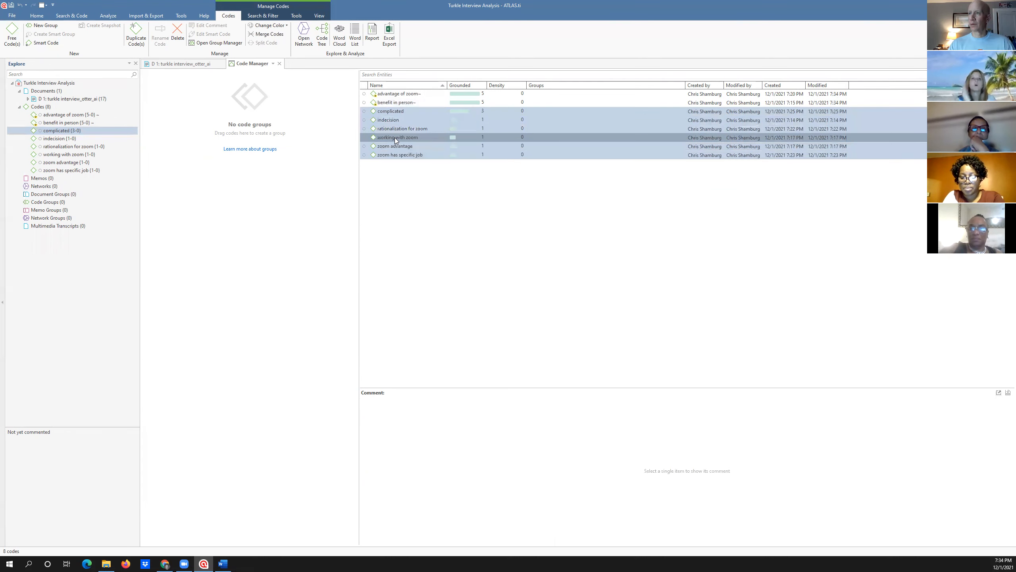
pyautogui.rightClick(395, 137)
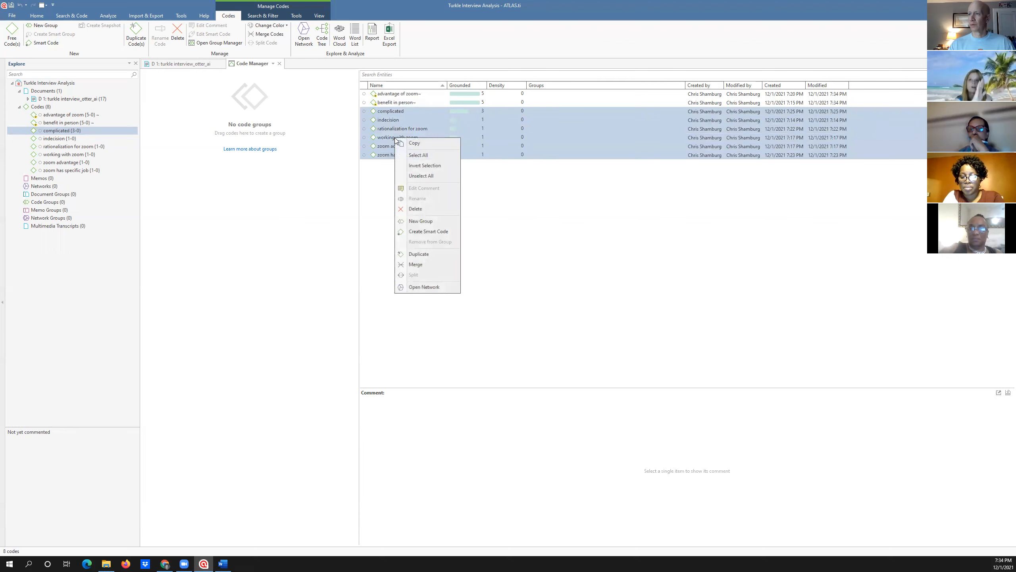
pyautogui.click(416, 265)
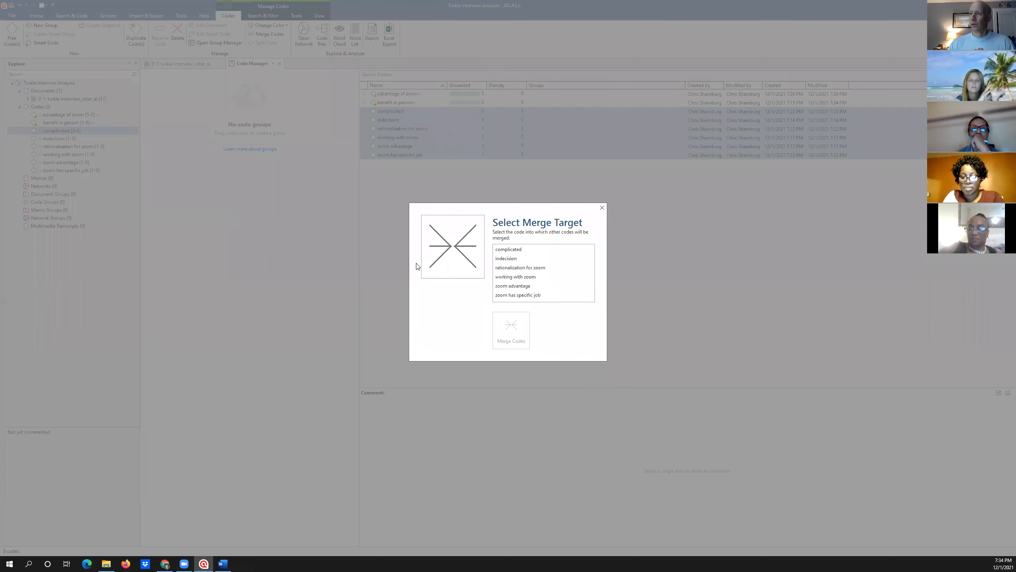
pyautogui.click(507, 250)
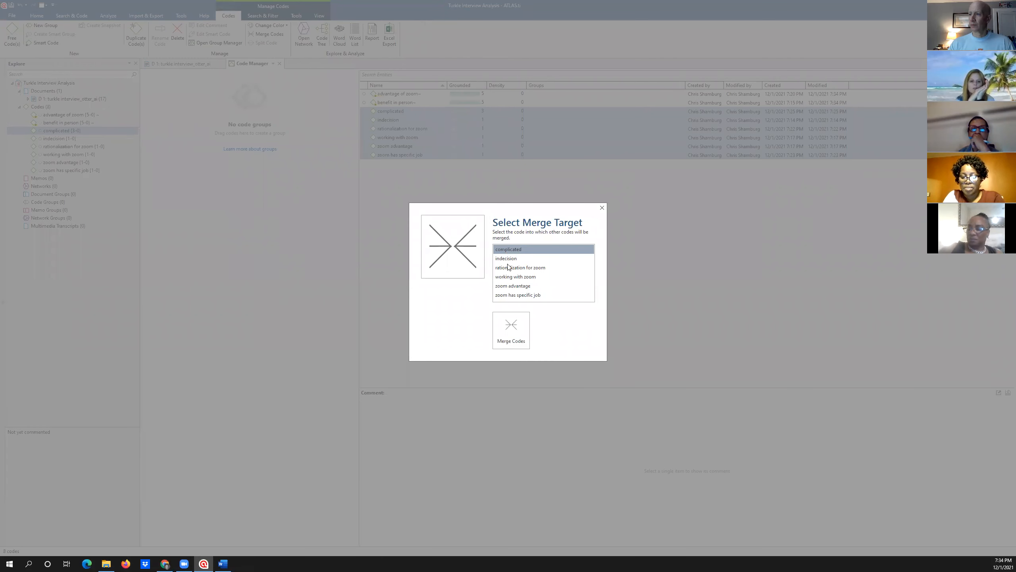
pyautogui.click(511, 329)
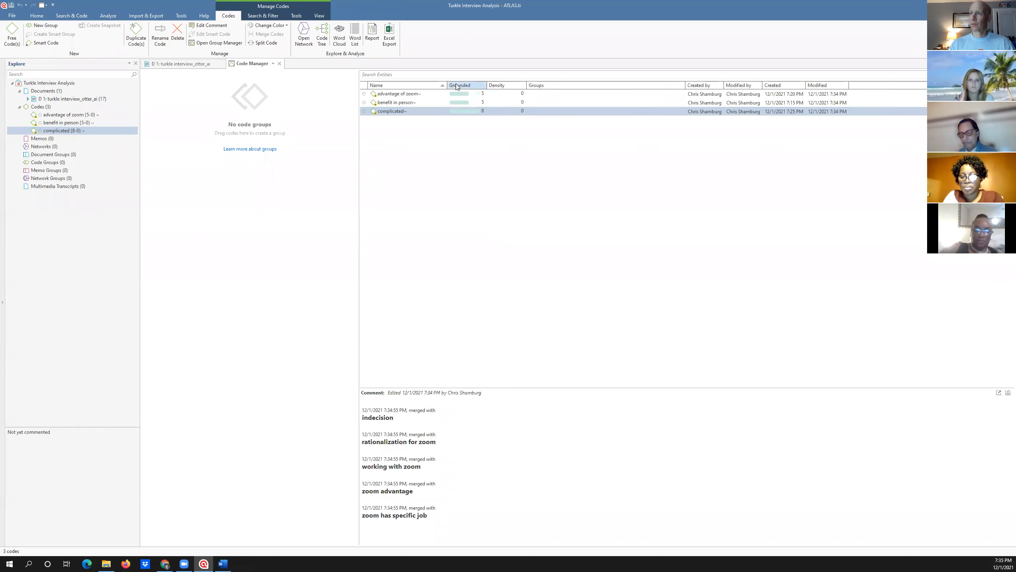
# Step: Widen the code list's Name column and view the quotations of the code "complicated"
pyautogui.moveTo(447, 82); pyautogui.dragTo(498, 83)
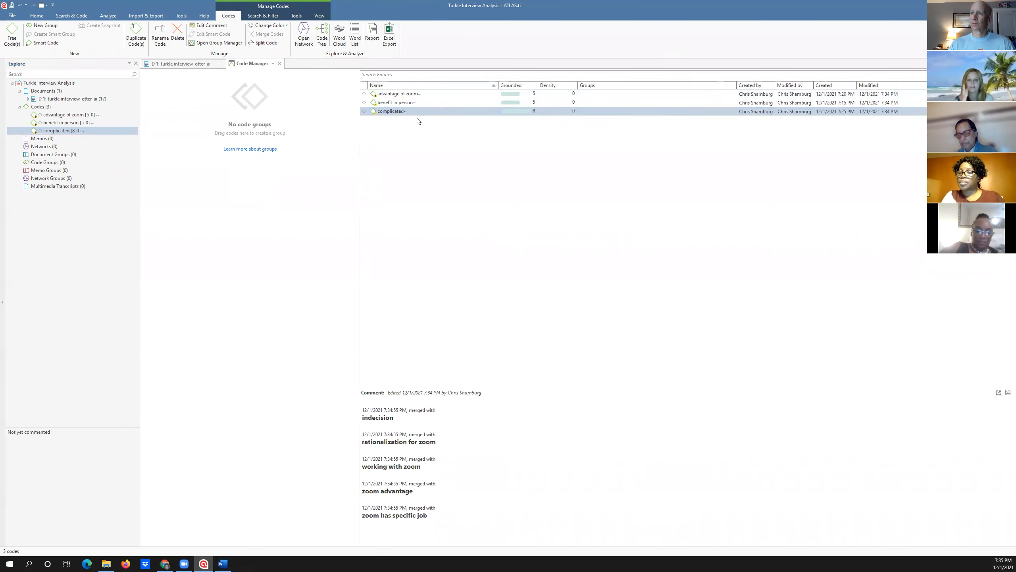
pyautogui.click(380, 111)
pyautogui.doubleClick(380, 112)
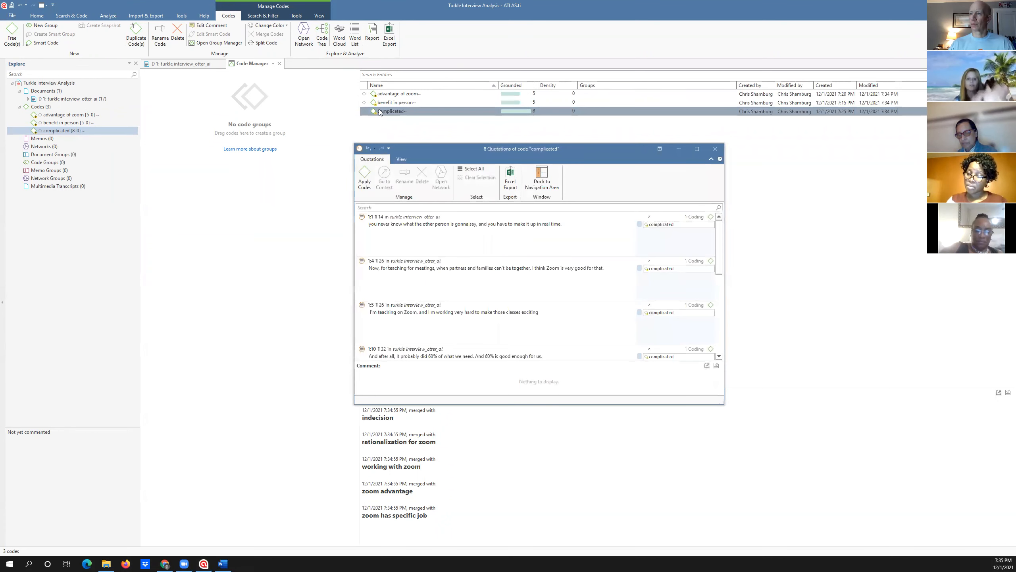
pyautogui.click(715, 148)
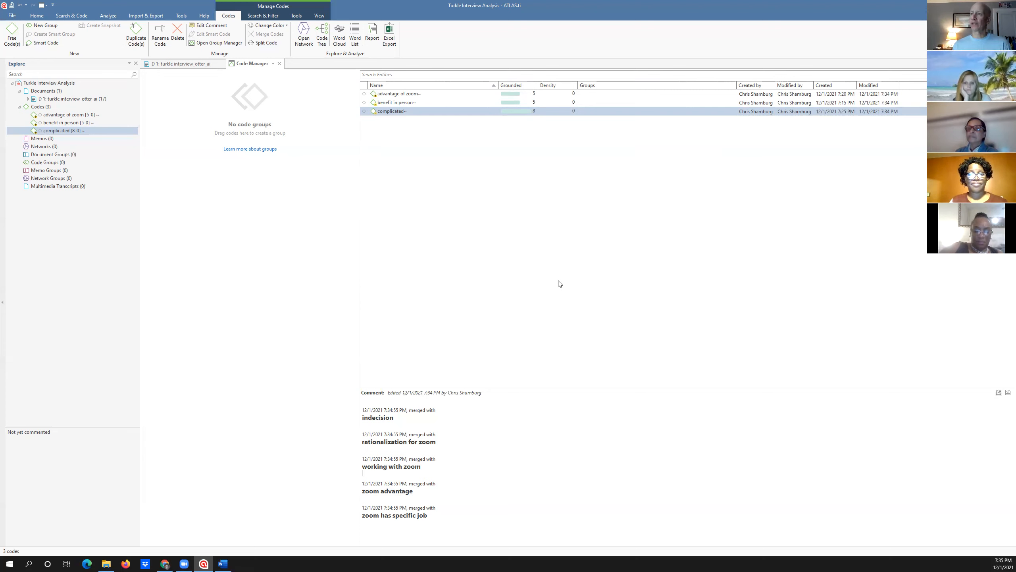
# Step: Create a code report for "advantage of zoom", "benefit in person" and "complicated" that includes comments, quotations and codes
pyautogui.click(373, 32)
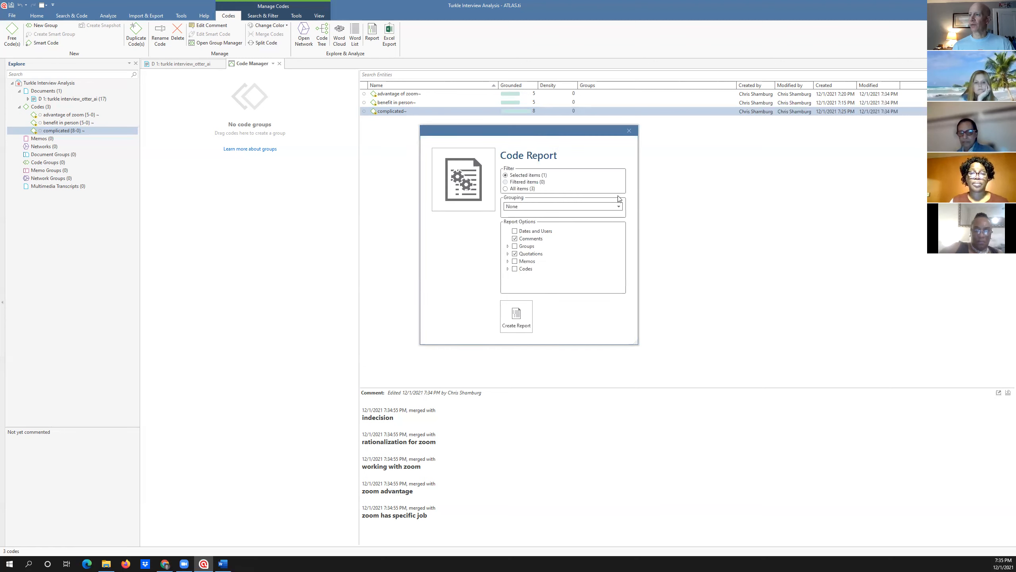
pyautogui.click(629, 131)
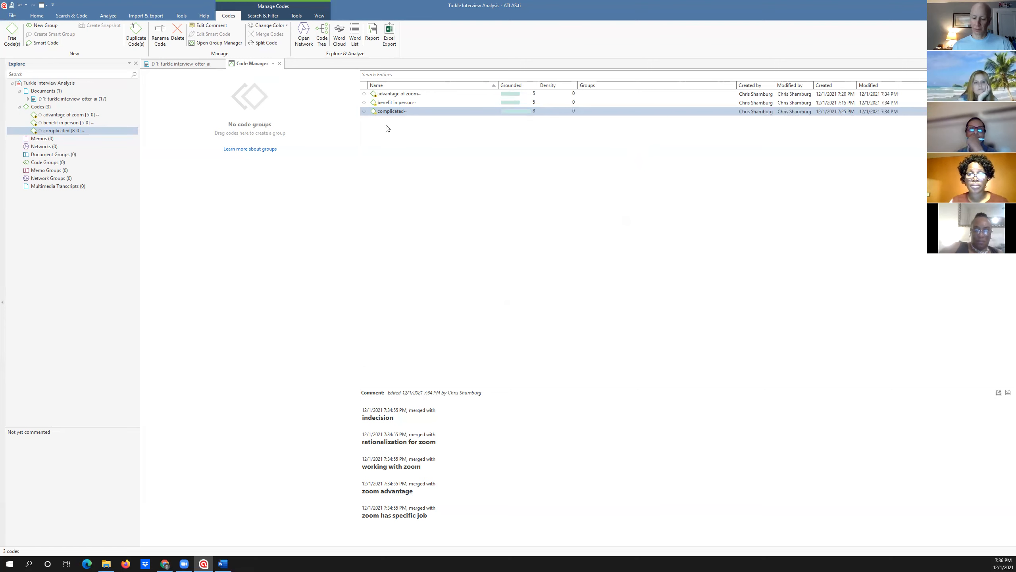
pyautogui.keyDown('ctrl'); pyautogui.click(385, 94); pyautogui.keyUp('ctrl')
pyautogui.keyDown('ctrl'); pyautogui.click(385, 103); pyautogui.keyUp('ctrl')
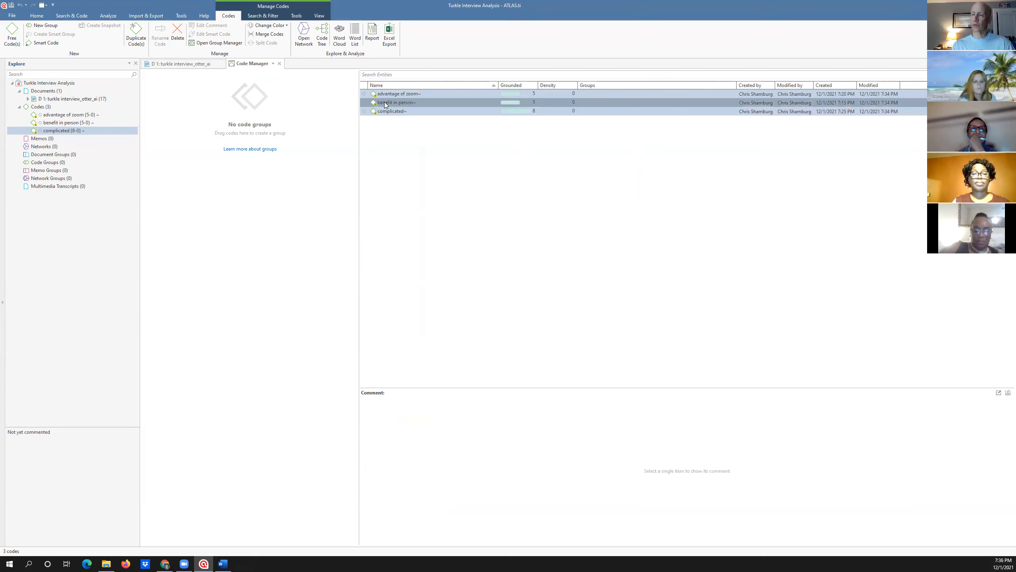
pyautogui.click(372, 34)
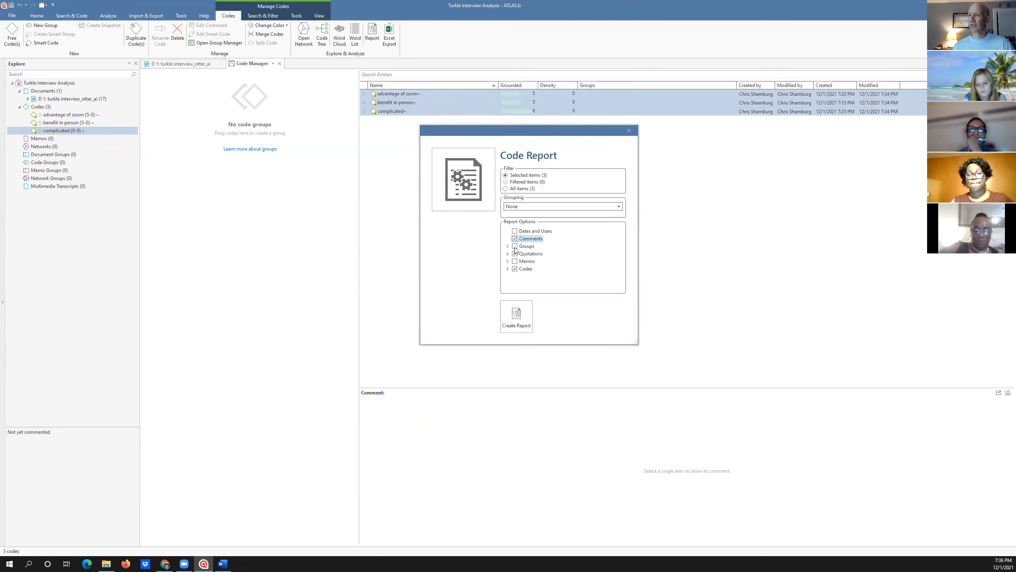
pyautogui.click(512, 318)
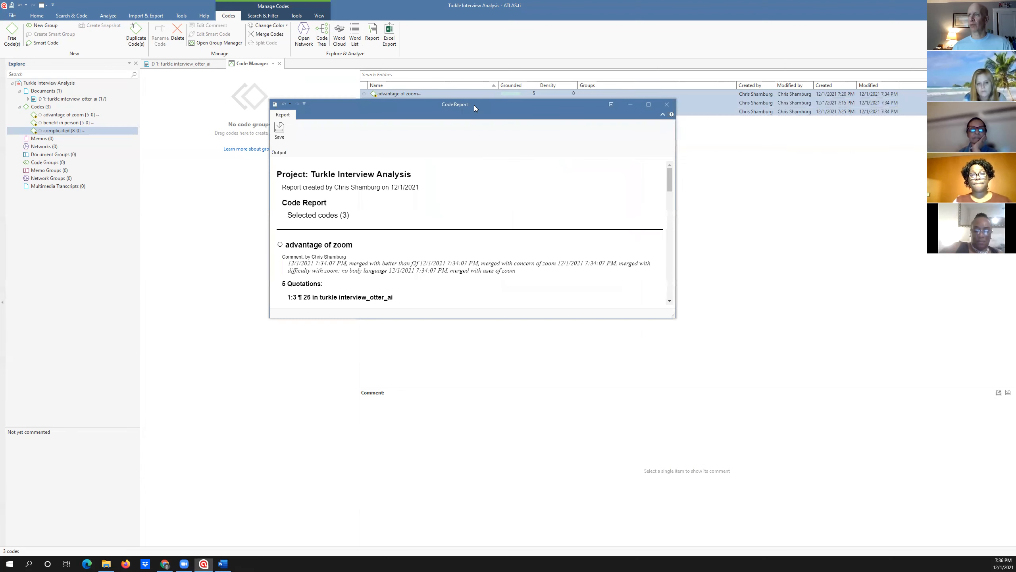
# Step: Review the code report's merge comments and quotations for each of the three codes
pyautogui.scroll(-1, 419, 224)
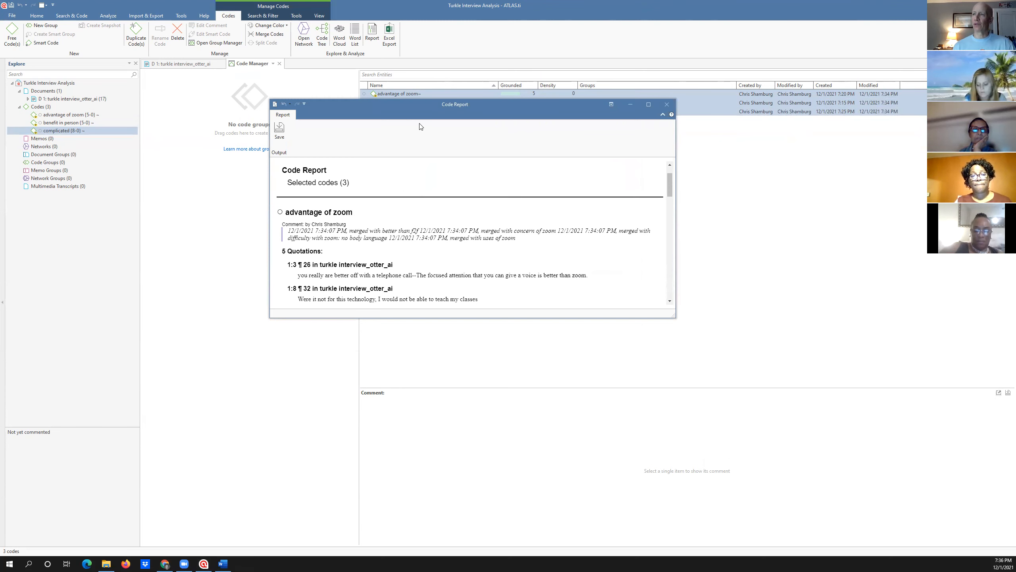
pyautogui.moveTo(427, 119); pyautogui.dragTo(492, 178)
pyautogui.scroll(-3, 383, 279)
pyautogui.scroll(-5, 383, 279)
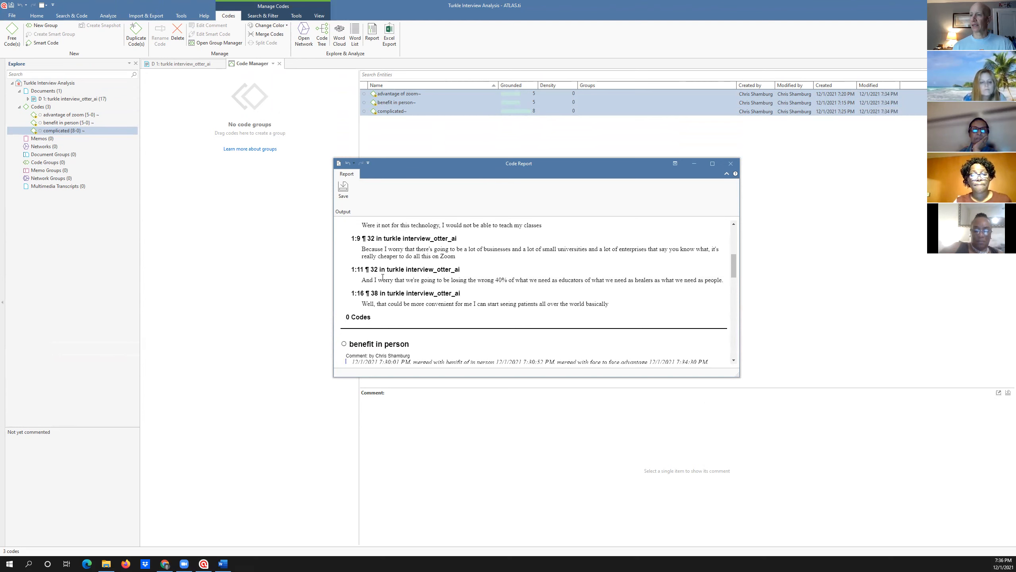
pyautogui.scroll(-6, 378, 321)
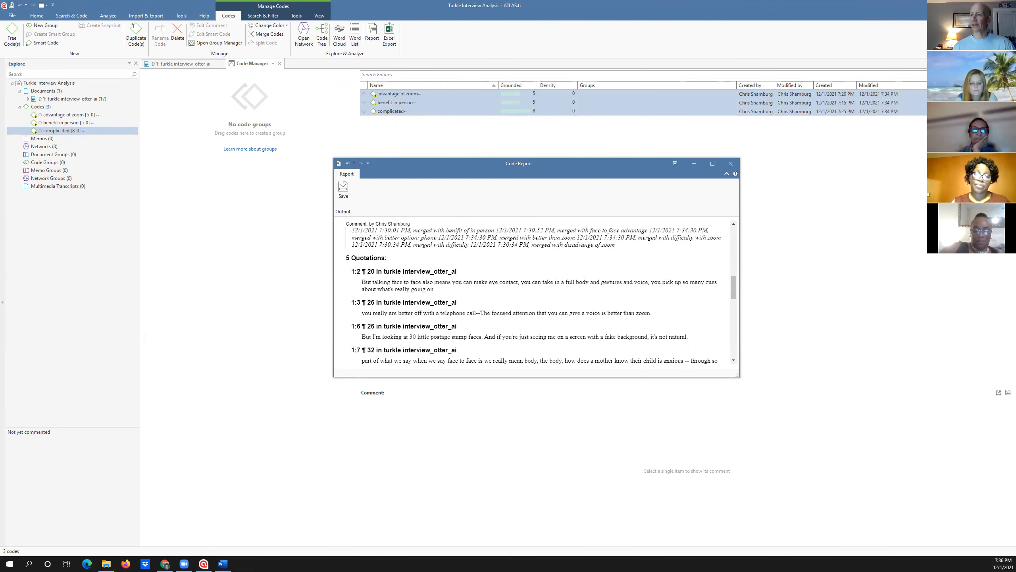
pyautogui.scroll(-8, 378, 324)
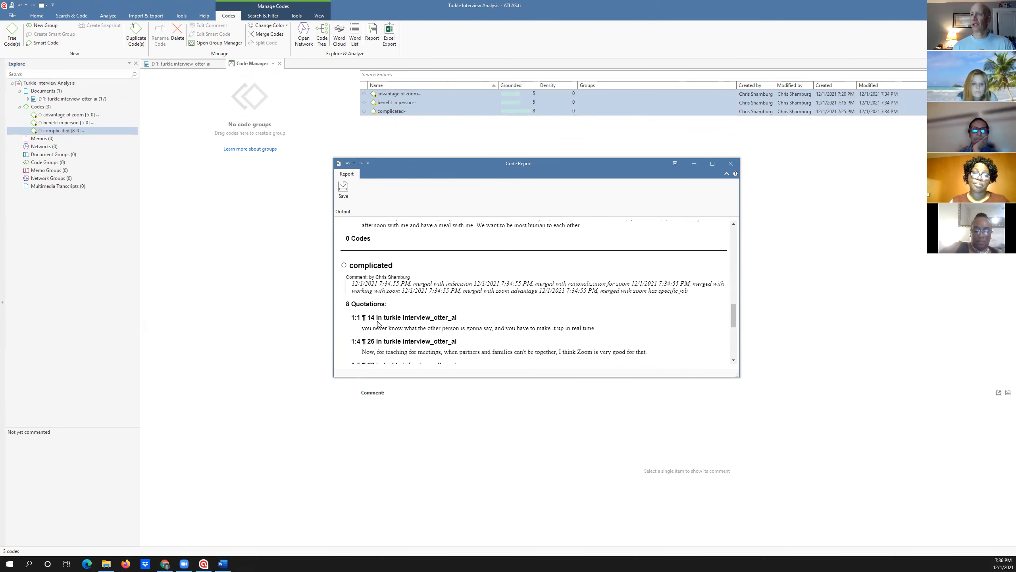
pyautogui.scroll(-2, 377, 323)
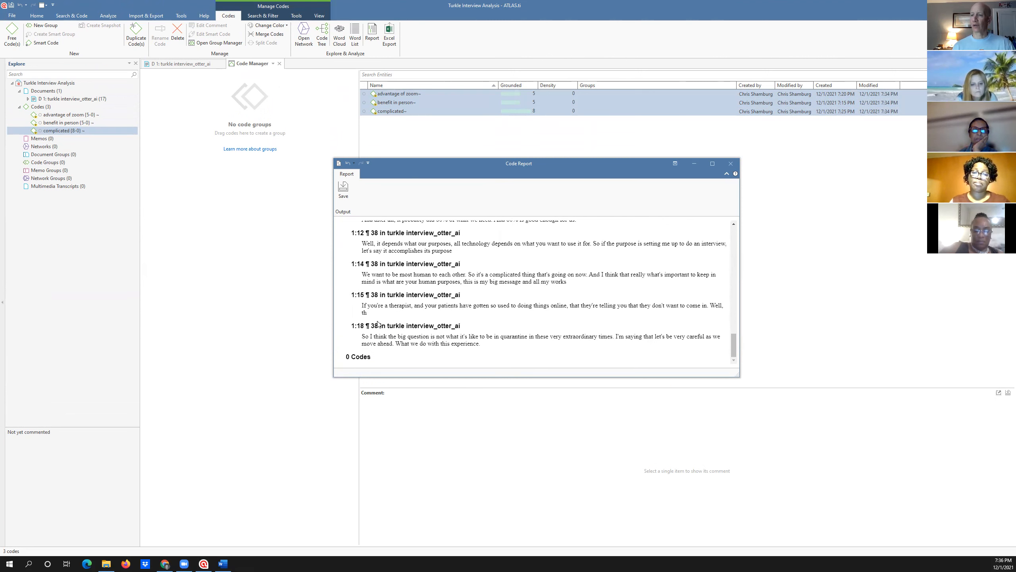
pyautogui.scroll(10, 377, 323)
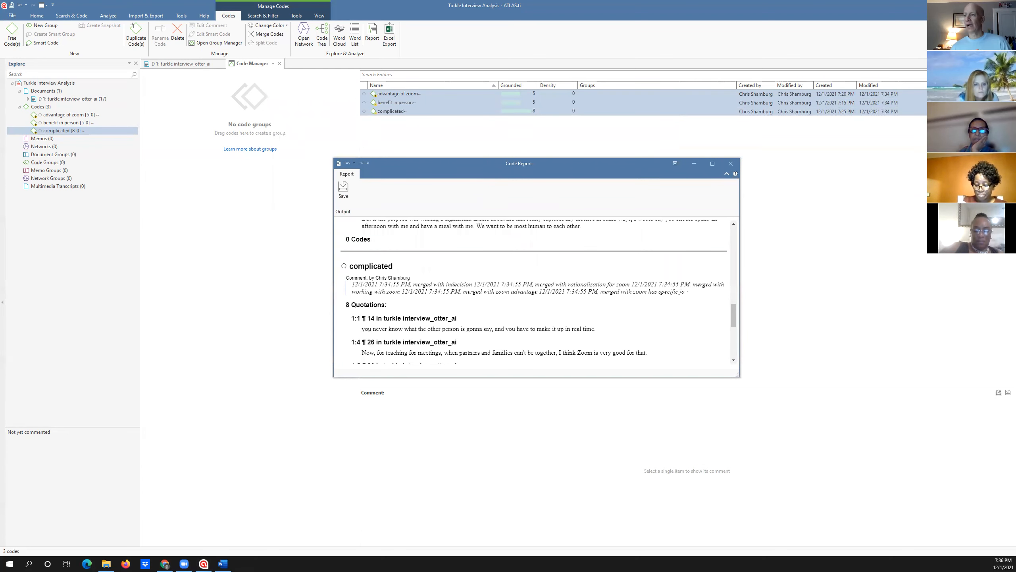
# Step: Look through the whole code report once more, from "advantage of zoom" to "complicated", and close it
pyautogui.scroll(15, 685, 290)
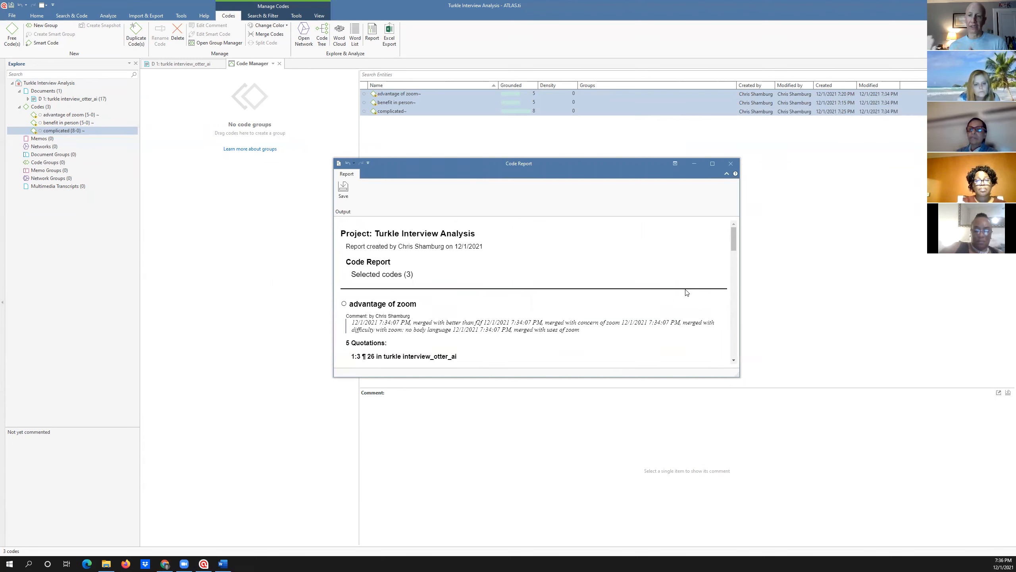
pyautogui.scroll(-12, 687, 292)
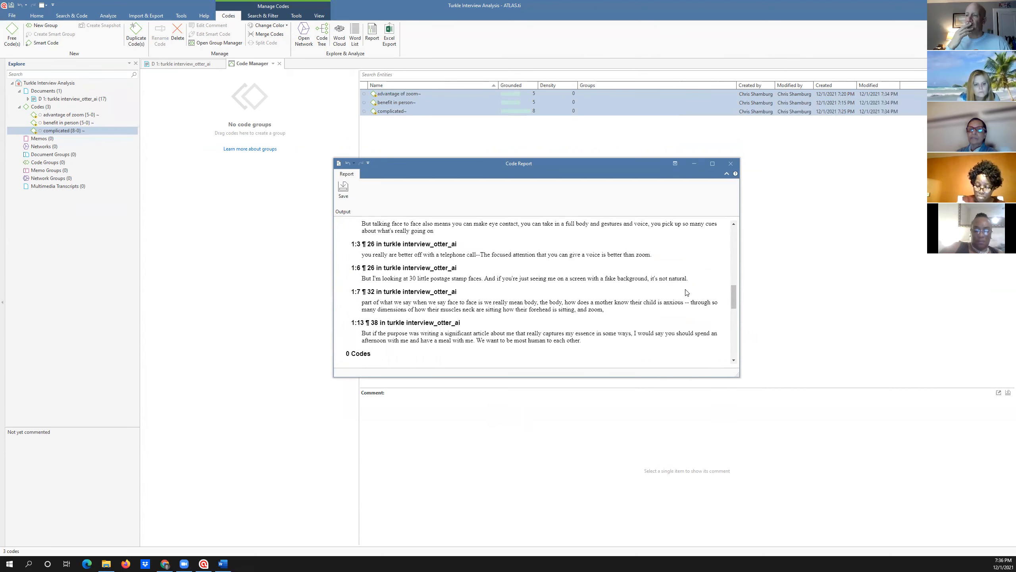
pyautogui.scroll(-3, 687, 292)
pyautogui.scroll(-5, 687, 292)
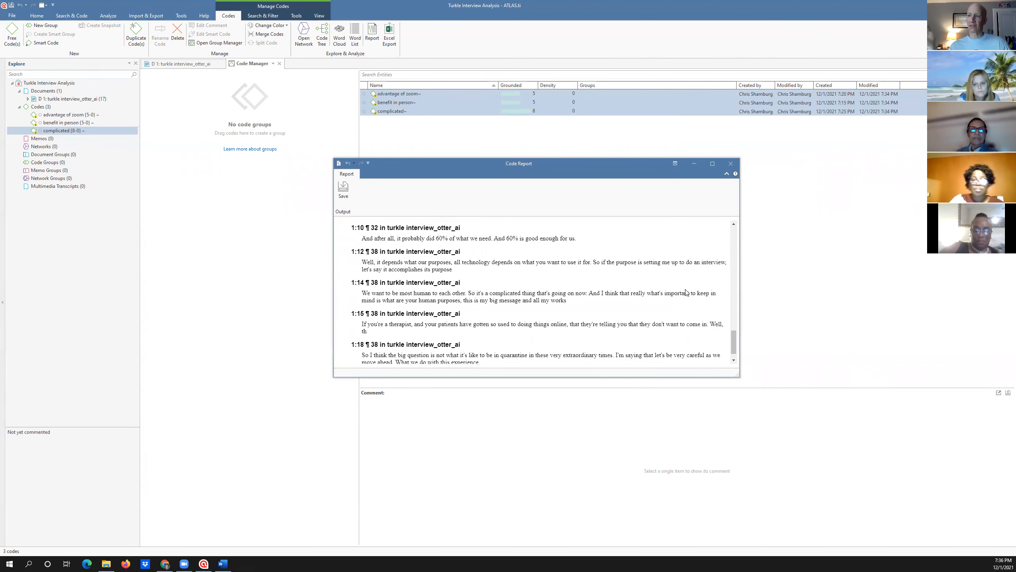
pyautogui.scroll(-3, 686, 292)
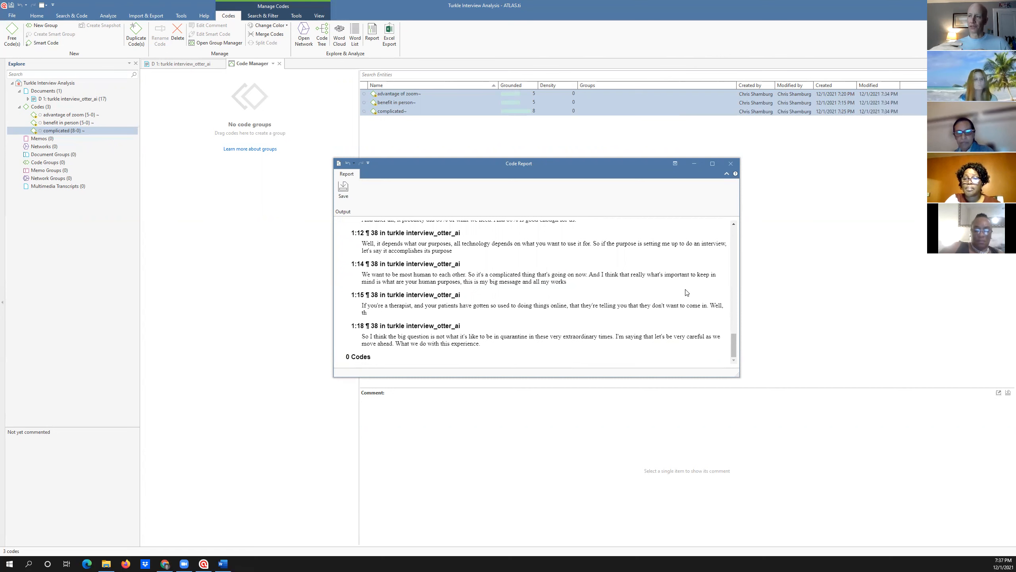
pyautogui.scroll(20, 686, 292)
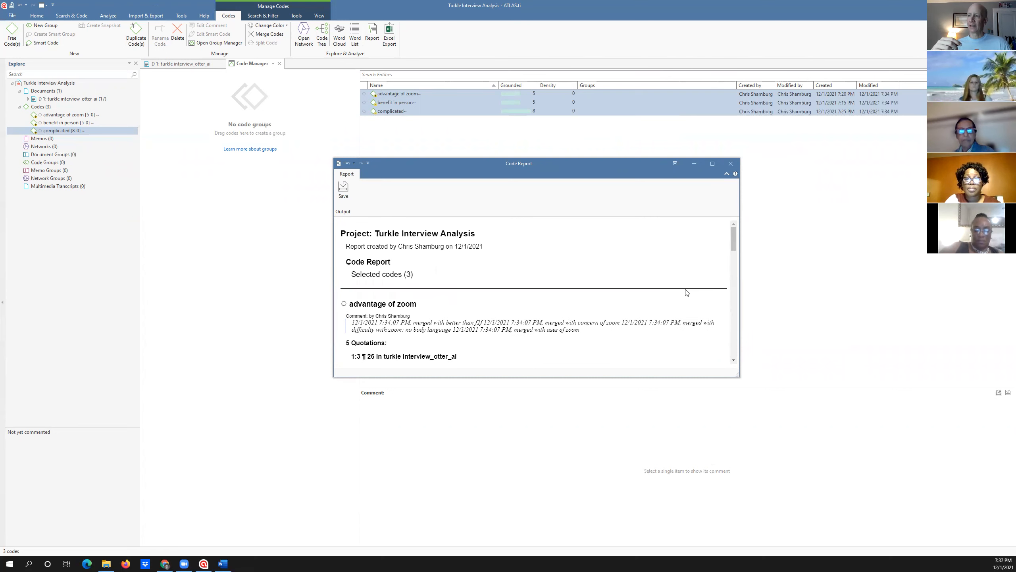
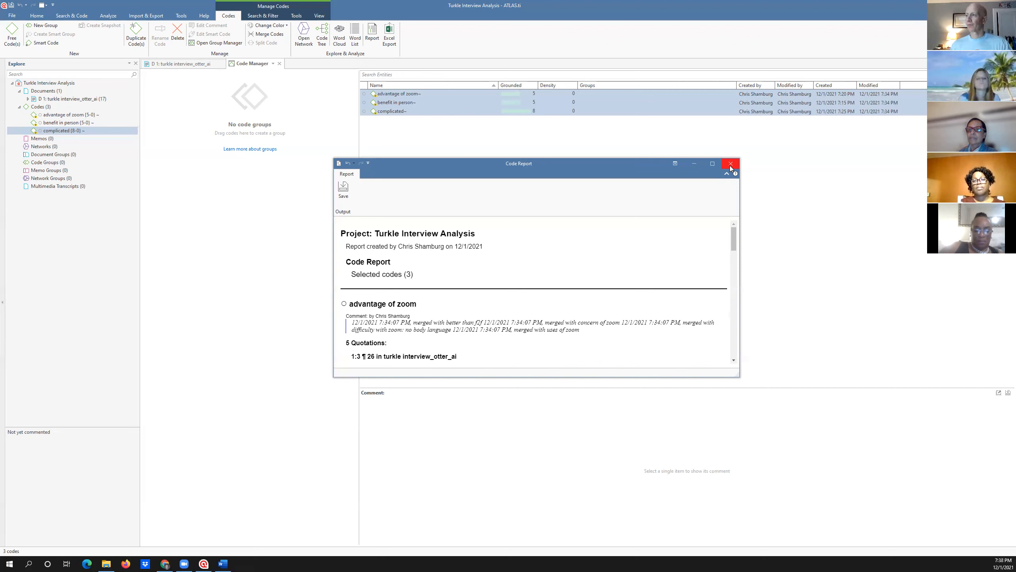
pyautogui.click(729, 165)
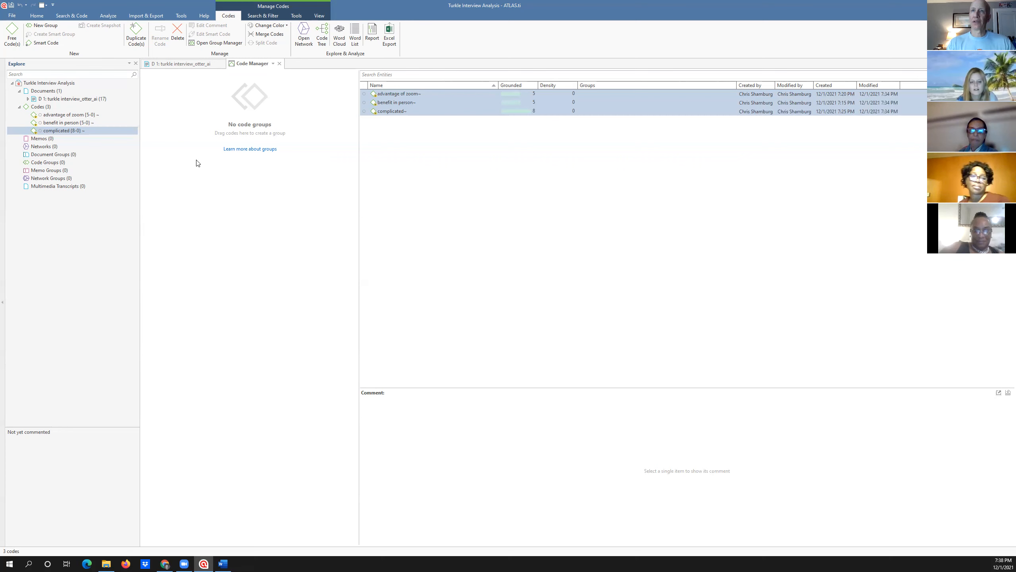
pyautogui.click(12, 16)
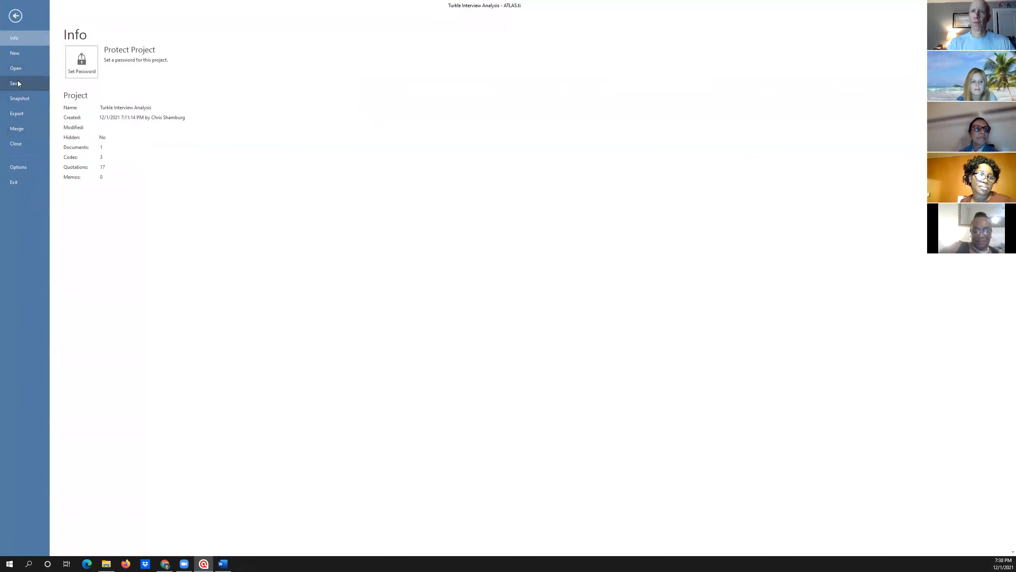
pyautogui.click(14, 54)
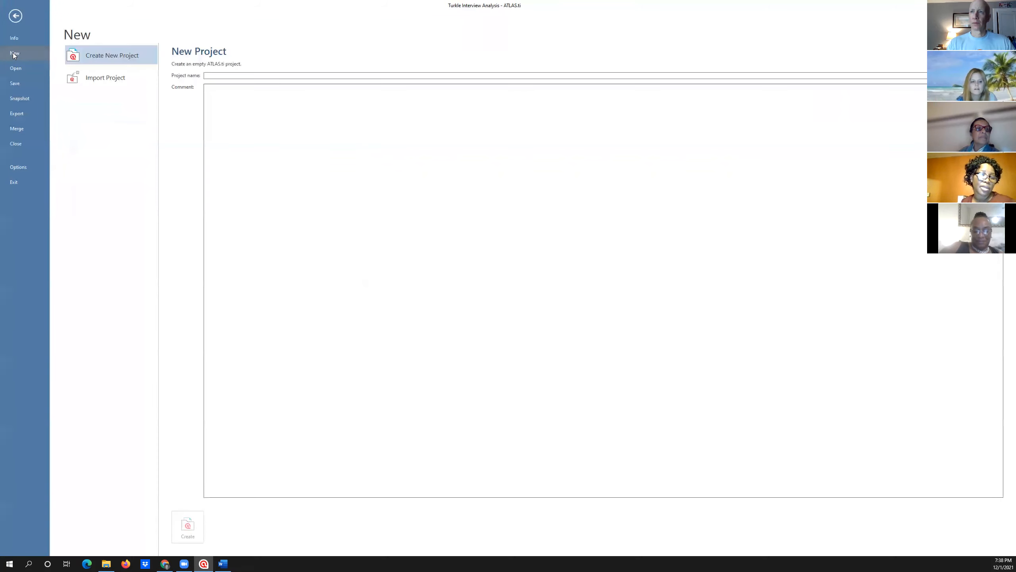
pyautogui.click(15, 16)
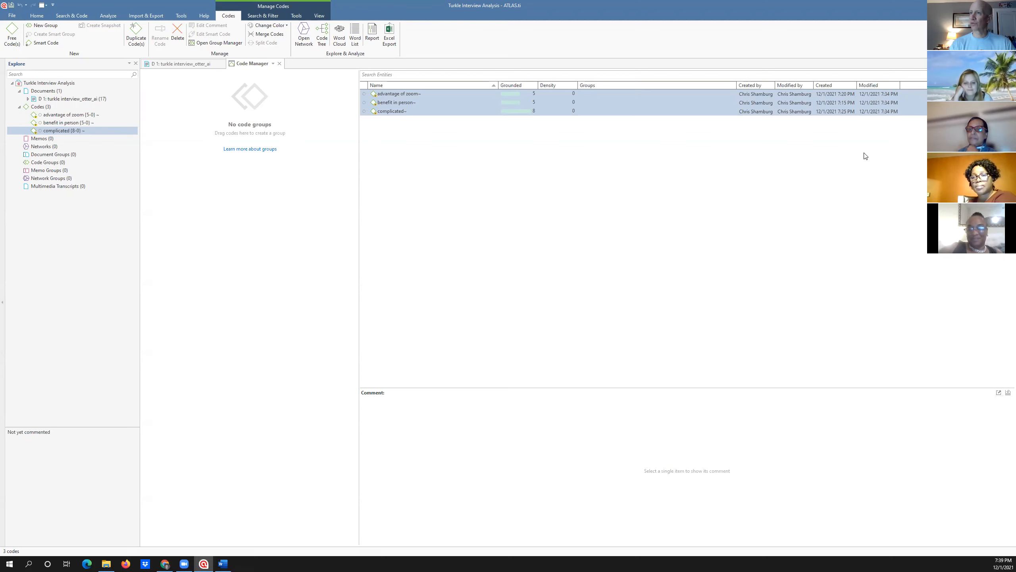
# Step: Close the Turkle Interview Analysis project and save its changes
pyautogui.click(12, 15)
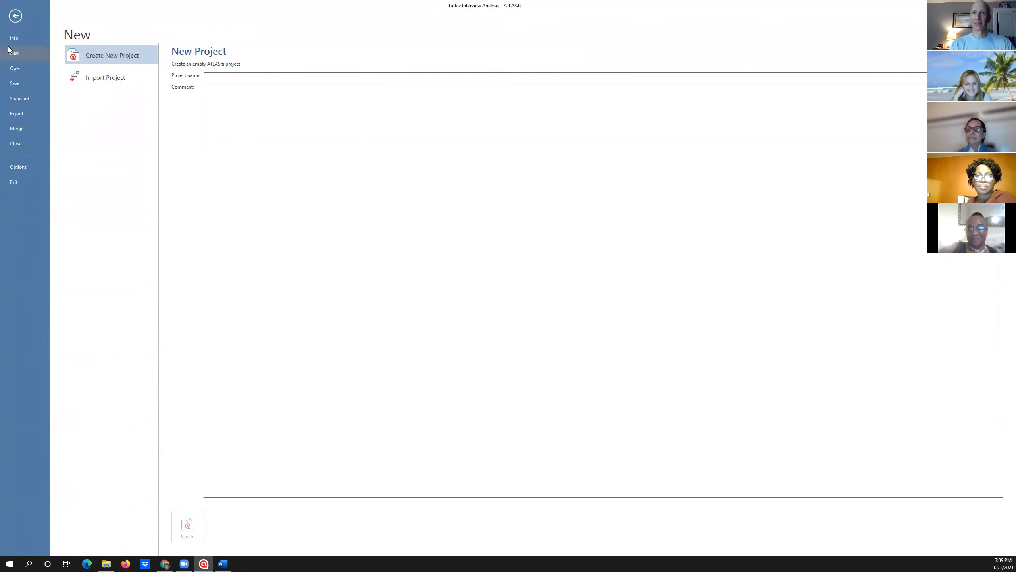
pyautogui.click(15, 143)
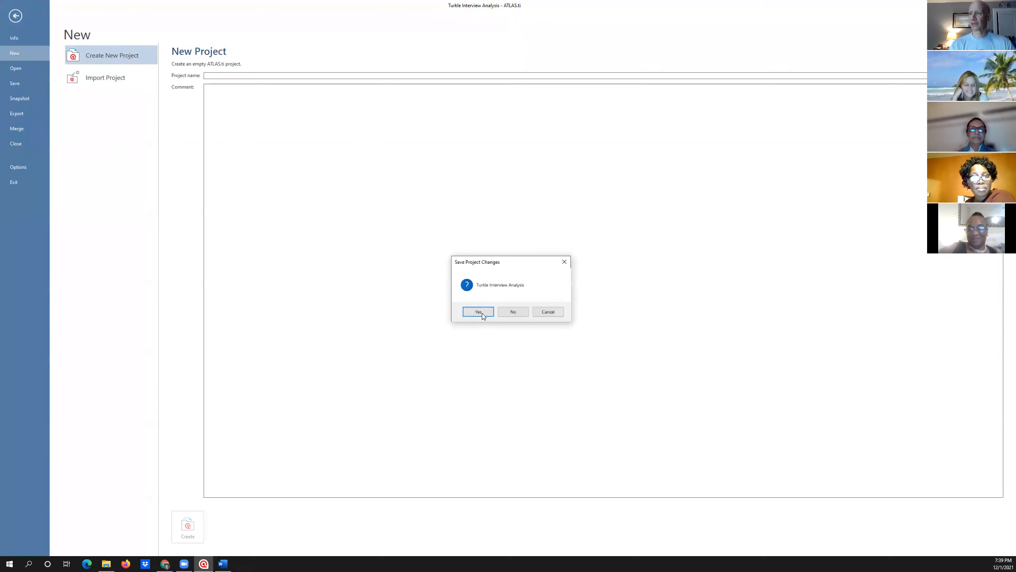
pyautogui.click(479, 311)
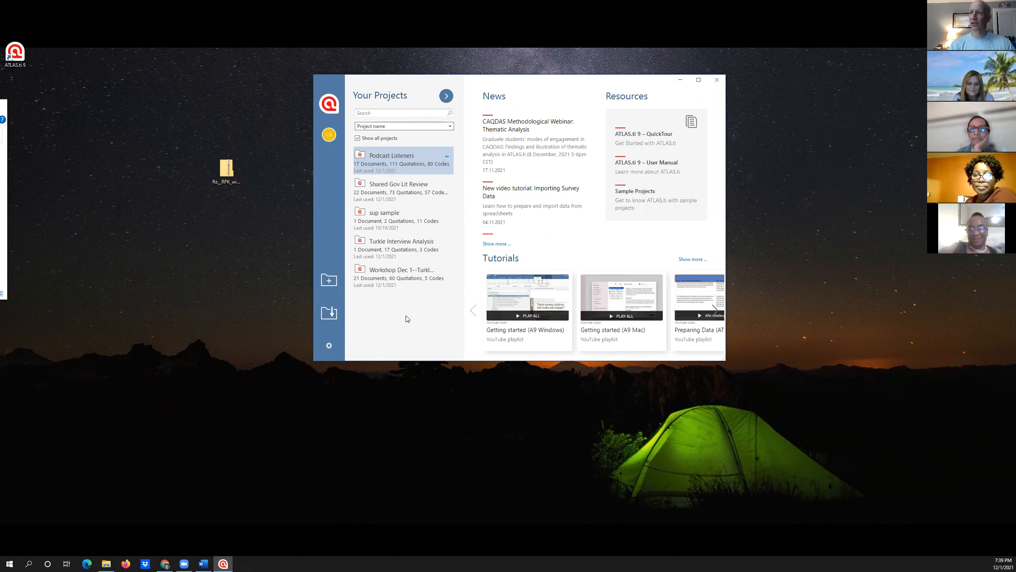
# Step: Create a new empty project named "fitness business advice"
pyautogui.click(328, 279)
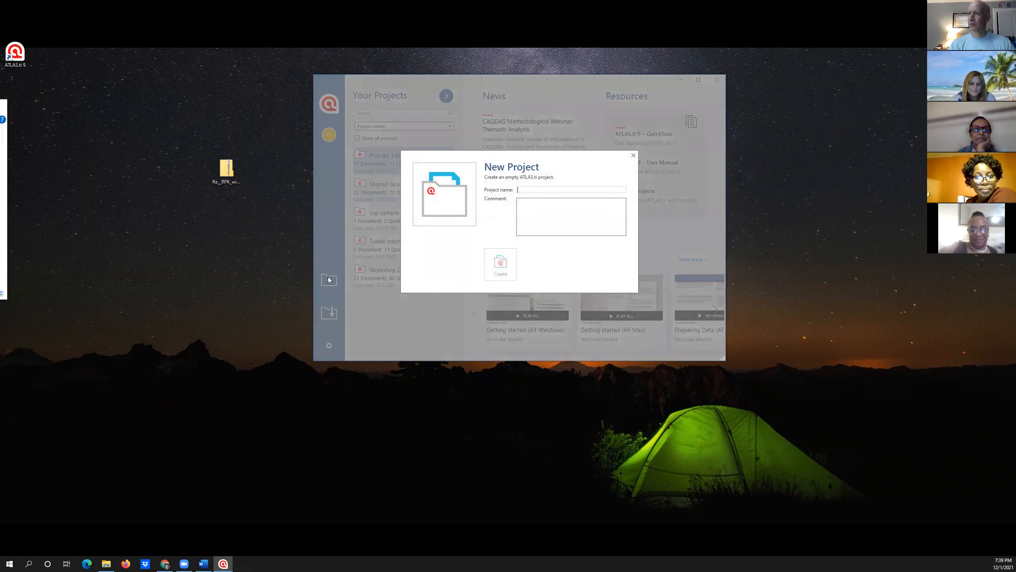
pyautogui.rightClick(536, 189)
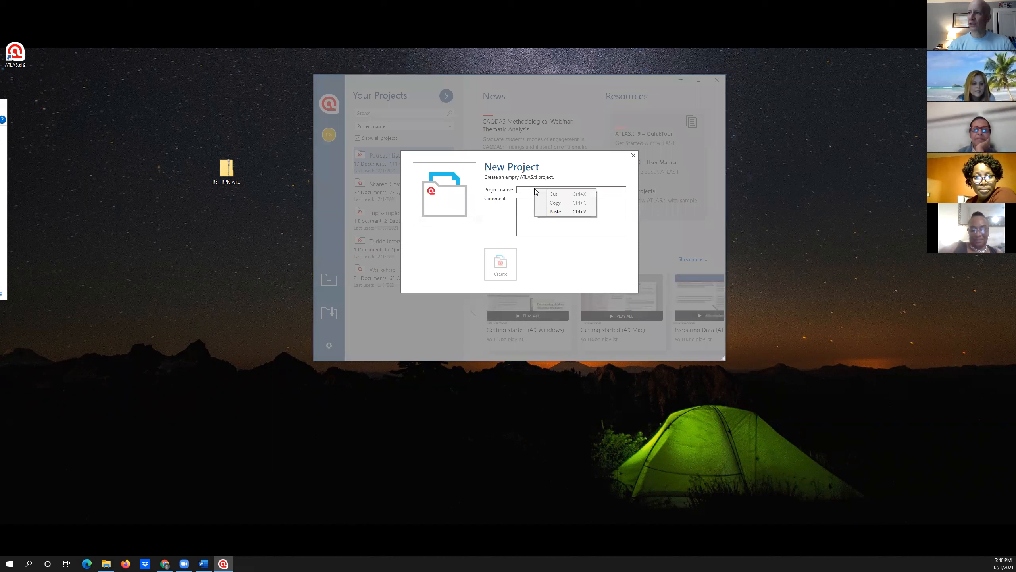
pyautogui.click(525, 188)
pyautogui.write('fitn')
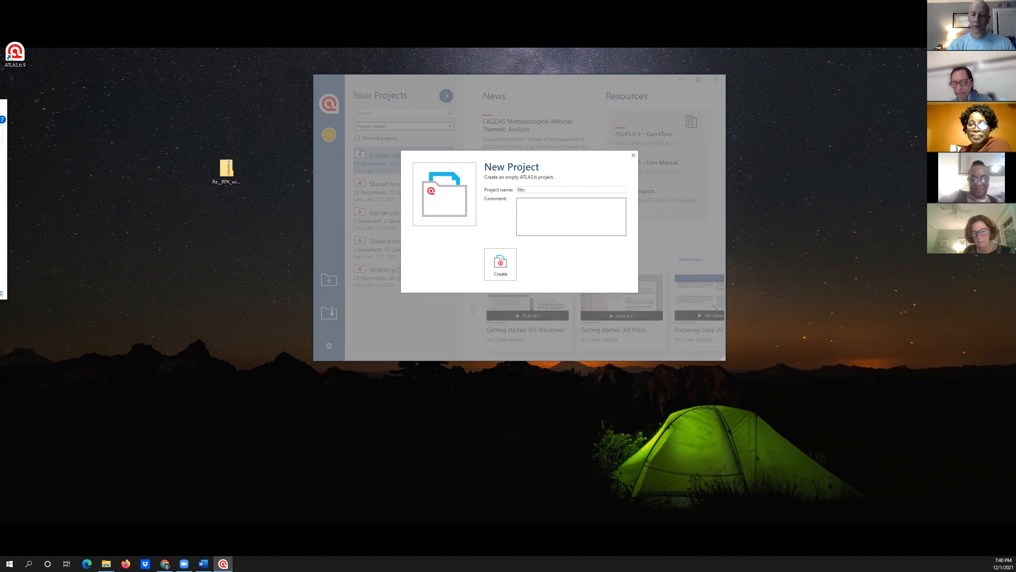
pyautogui.write('ess busi')
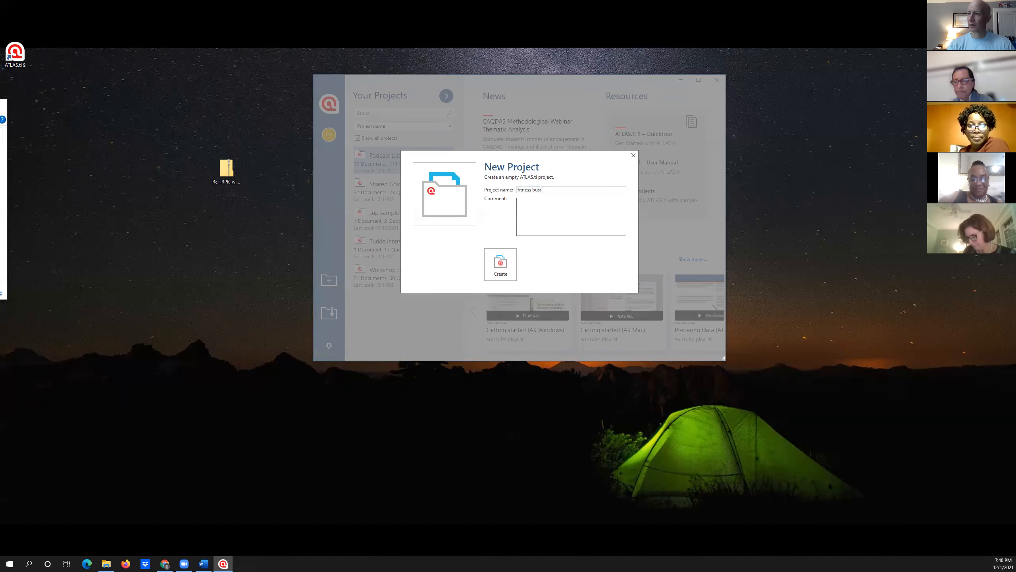
pyautogui.write('ness advice')
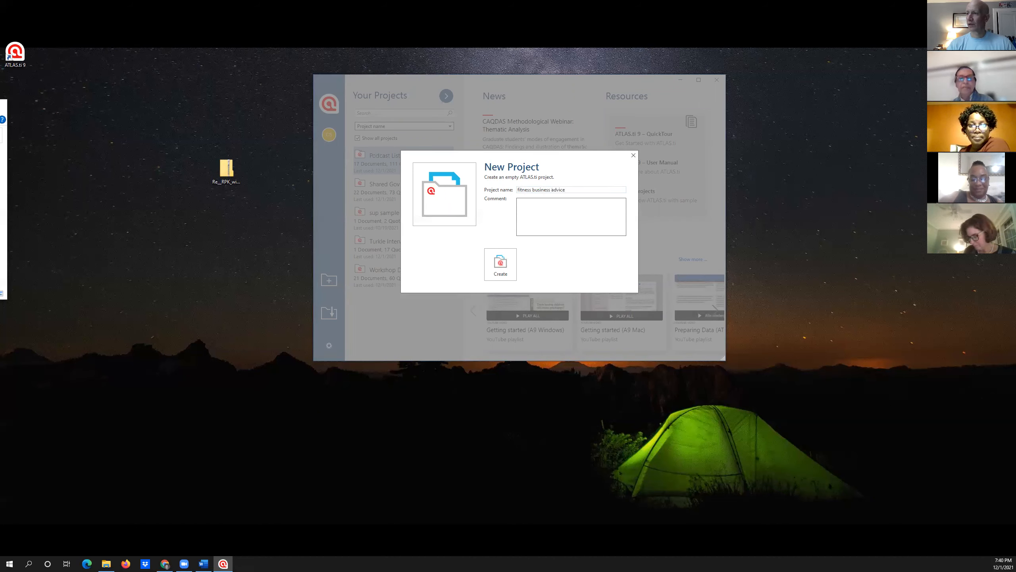
pyautogui.click(499, 266)
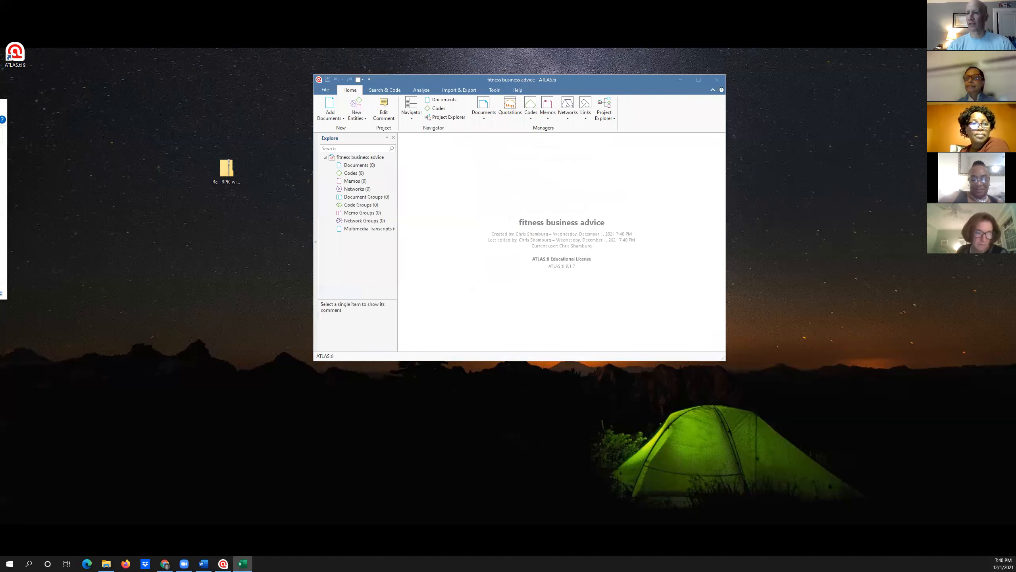
# Step: Examine the "advice data" workbook in Excel and its column headings Full Name, Title and Full Quote
pyautogui.scroll(-5, 310, 229)
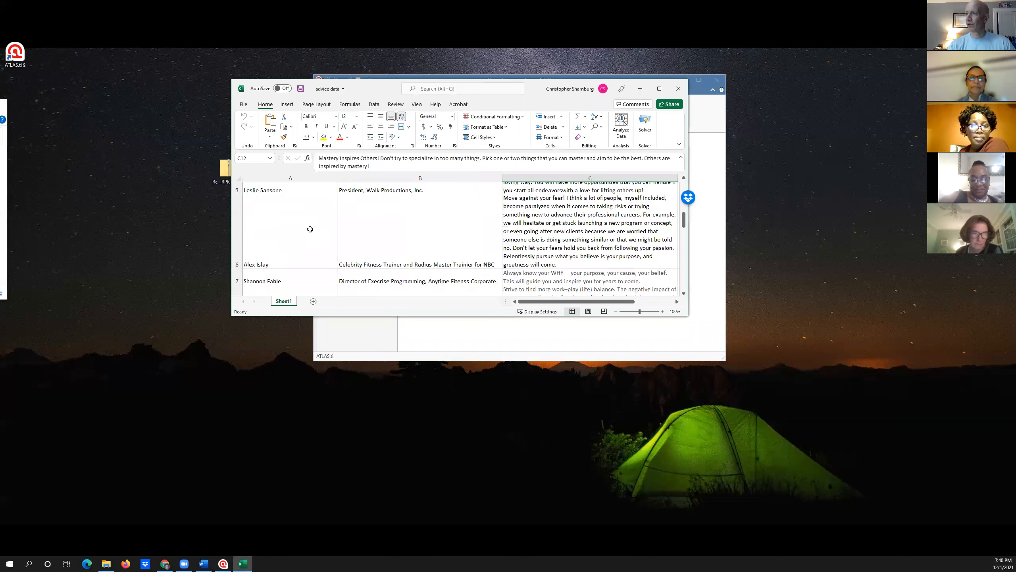
pyautogui.scroll(5, 310, 229)
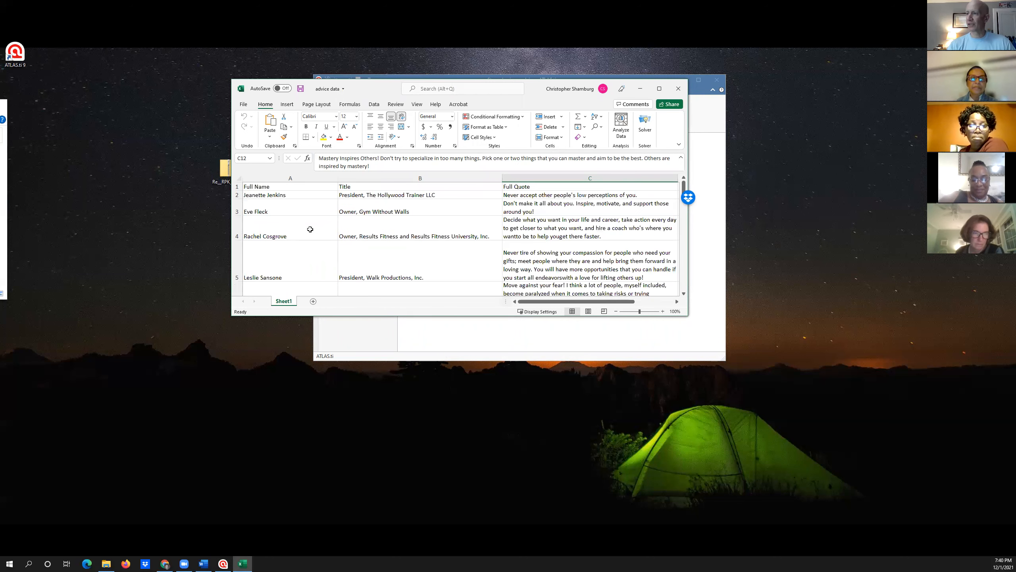
pyautogui.click(255, 187)
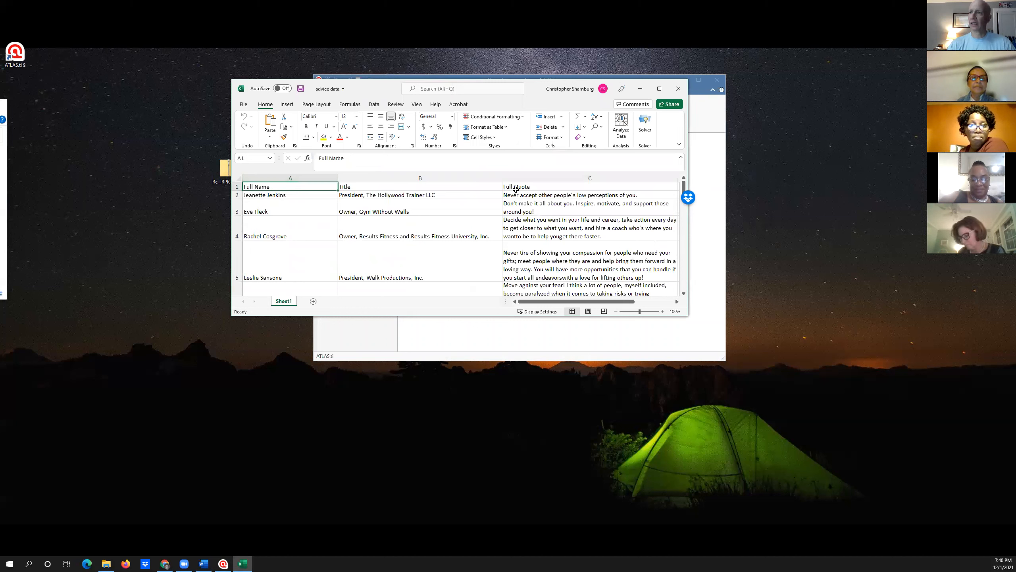
pyautogui.press('Right')
pyautogui.press('Right')
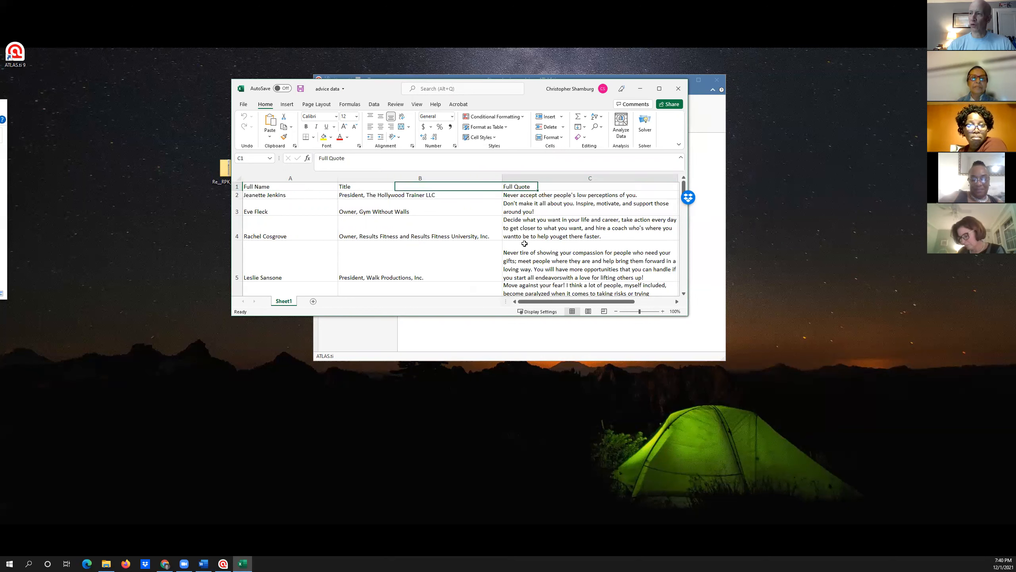
# Step: Look through the responses down the Full Quote column and enlarge the spreadsheet window to show more rows
pyautogui.scroll(-2, 524, 243)
pyautogui.scroll(-2, 524, 243)
pyautogui.moveTo(524, 244); pyautogui.dragTo(538, 252)
pyautogui.scroll(1, 533, 256)
pyautogui.scroll(-2, 537, 254)
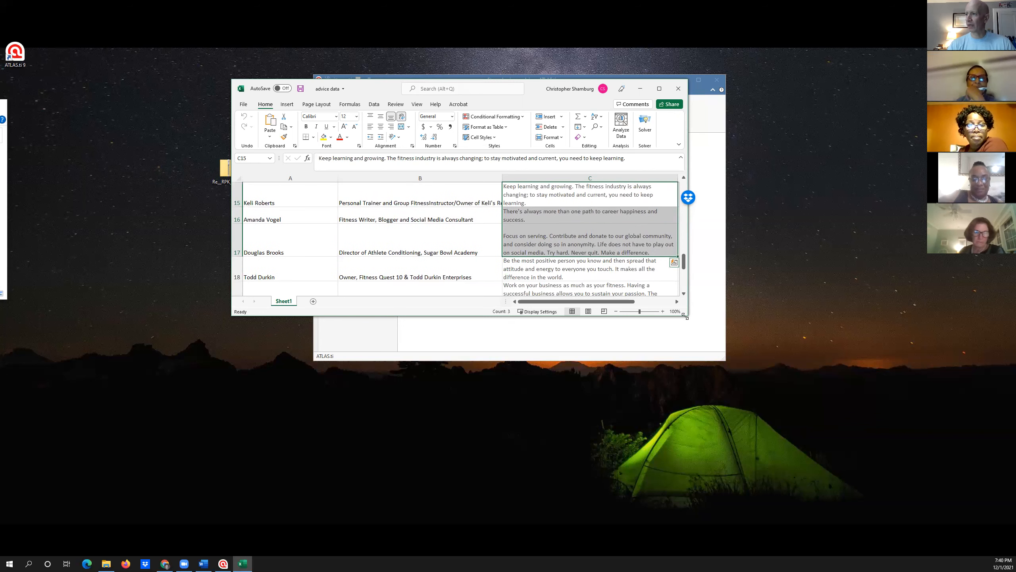
pyautogui.moveTo(685, 317); pyautogui.dragTo(791, 400)
# Step: Read individual entries in the Title and Full Quote columns, and close the "advice data" workbook and Excel
pyautogui.click(478, 287)
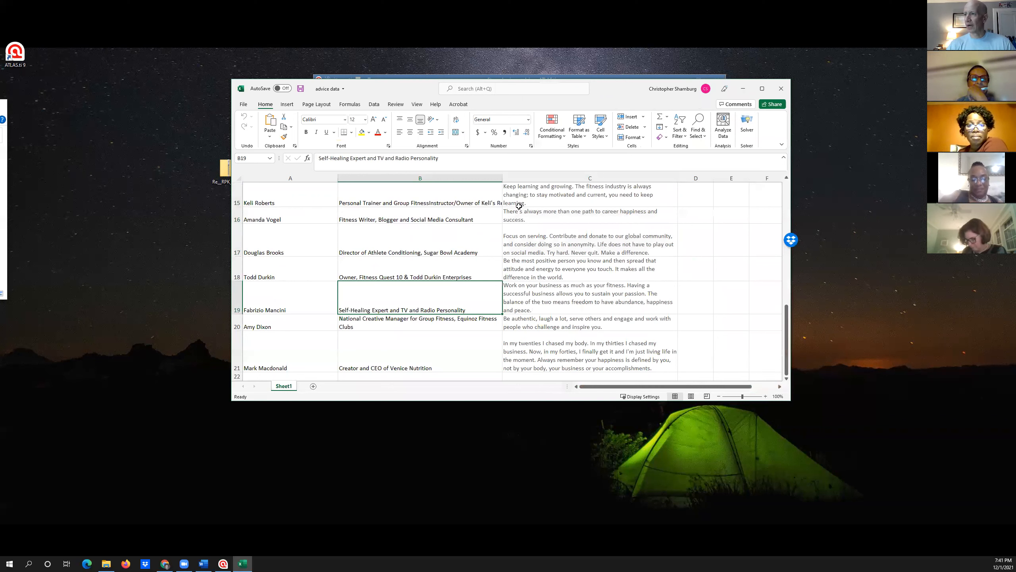
pyautogui.click(526, 224)
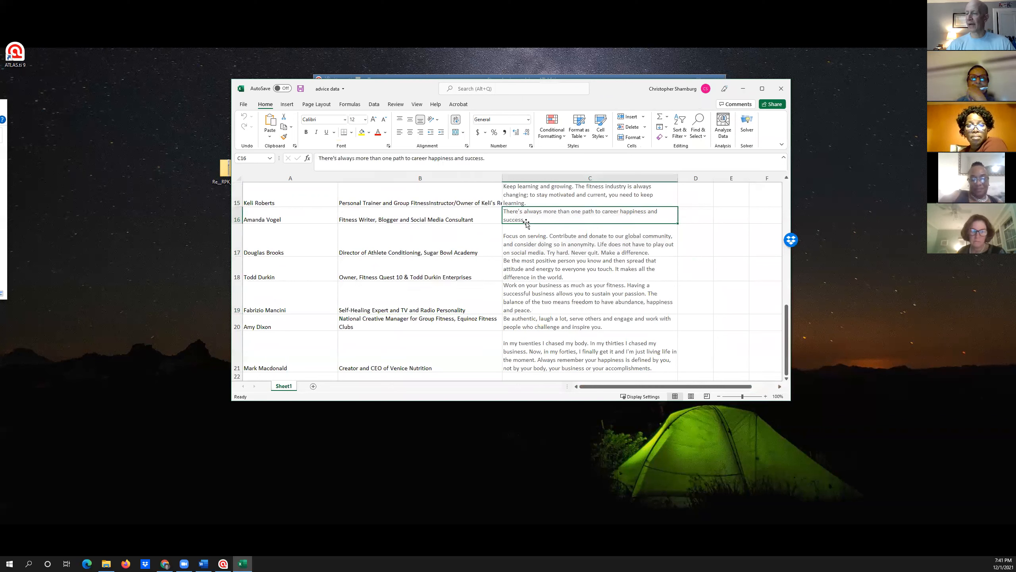
pyautogui.click(522, 201)
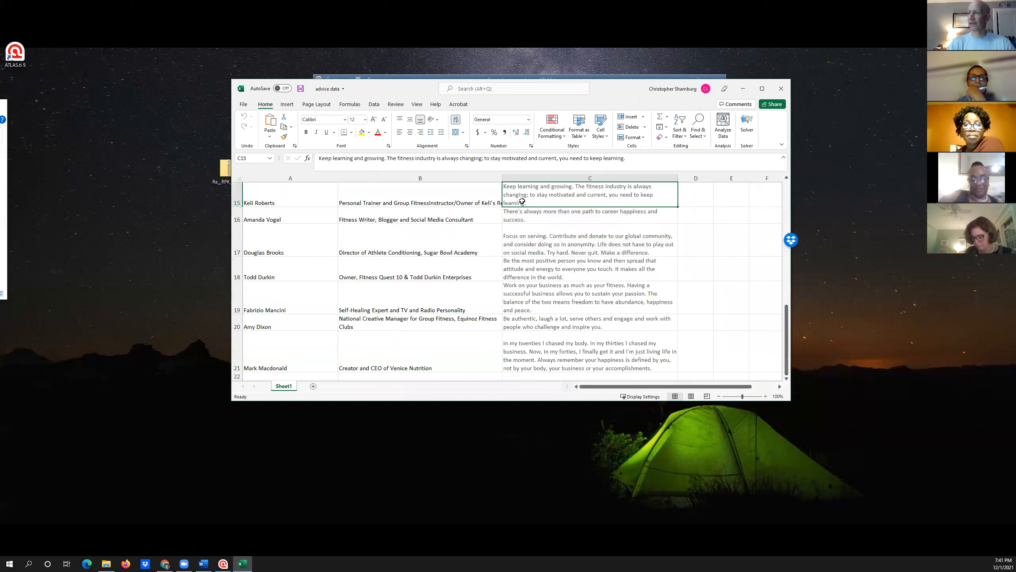
pyautogui.scroll(5, 539, 246)
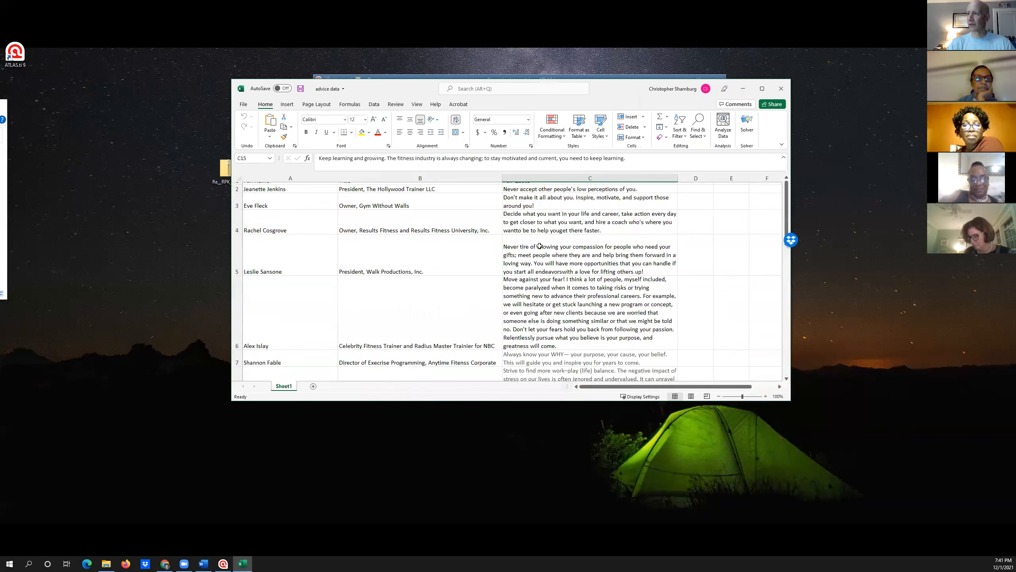
pyautogui.click(529, 215)
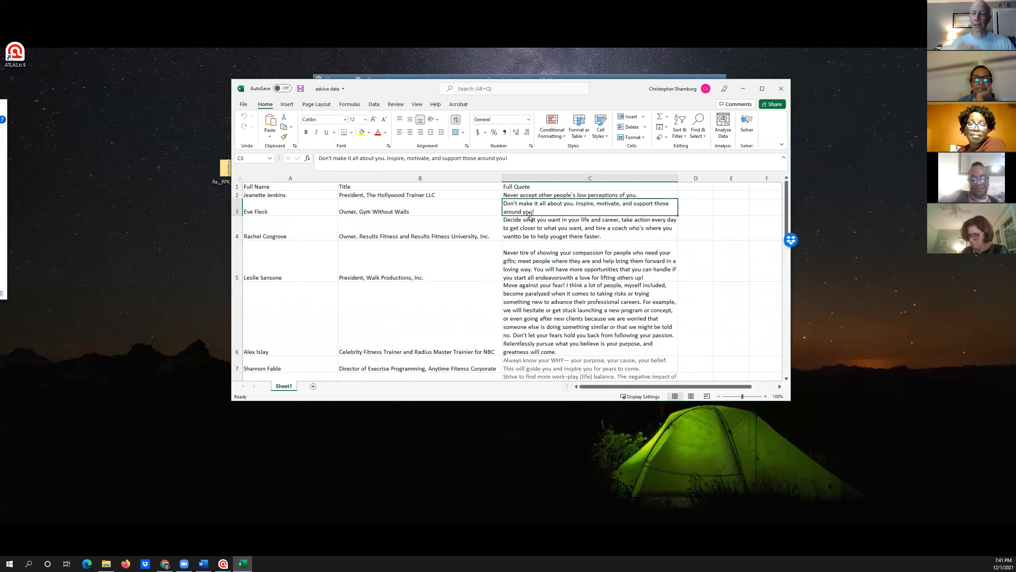
pyautogui.click(781, 88)
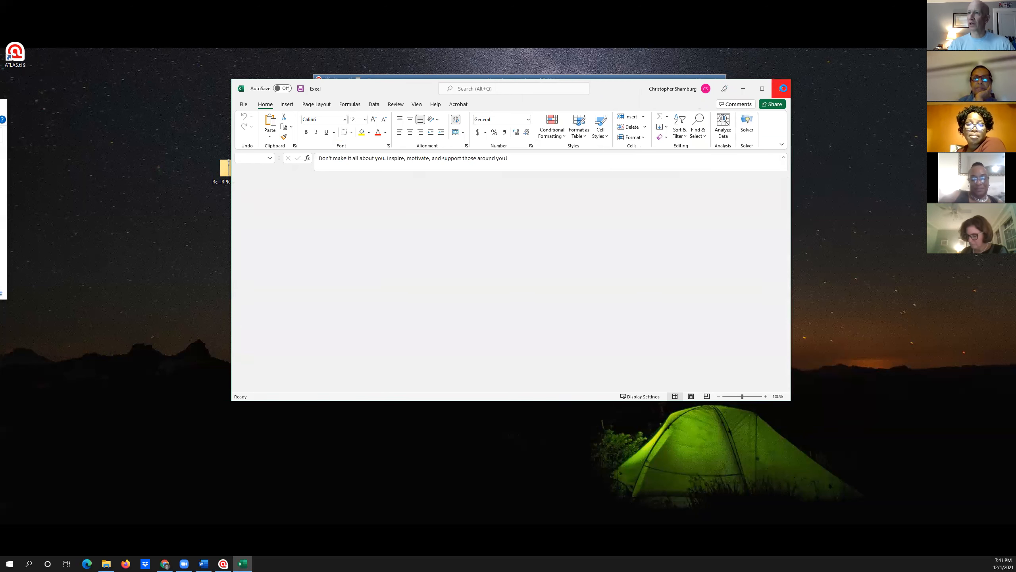
pyautogui.click(782, 88)
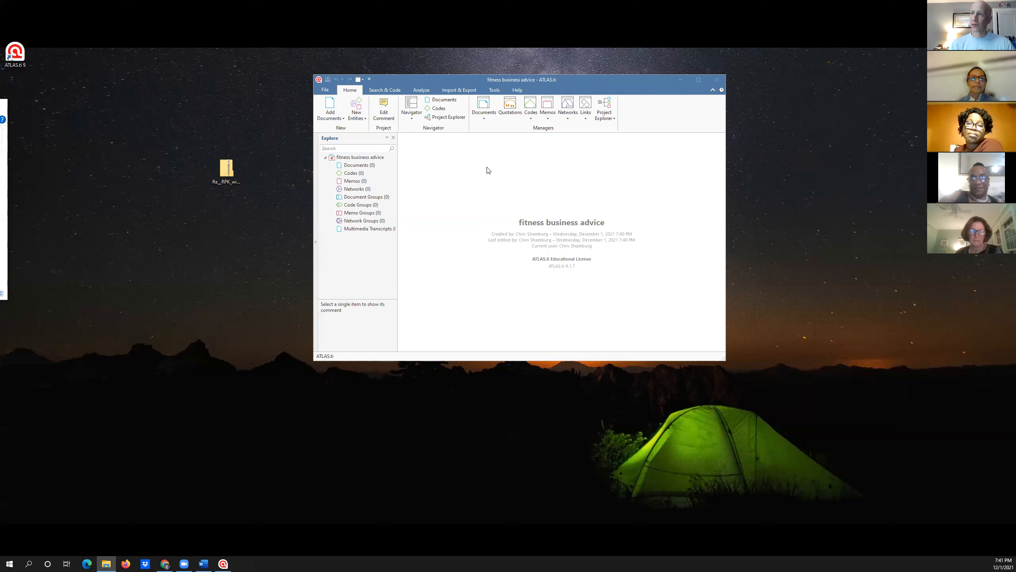
# Step: Import the "advice data" workbook from the "atlas.ti workshop Dec 2021" folder as survey data
pyautogui.click(462, 92)
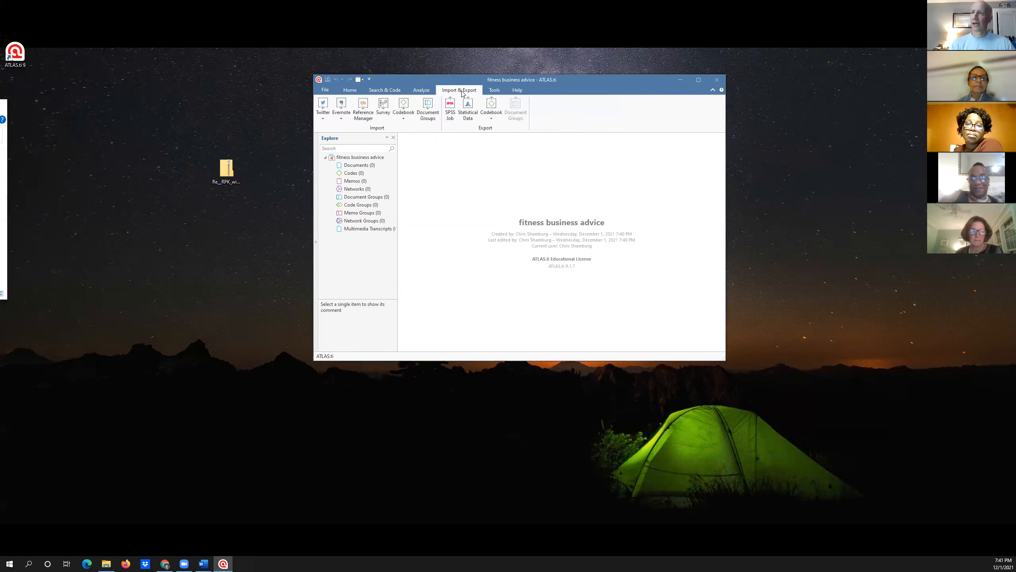
pyautogui.click(382, 107)
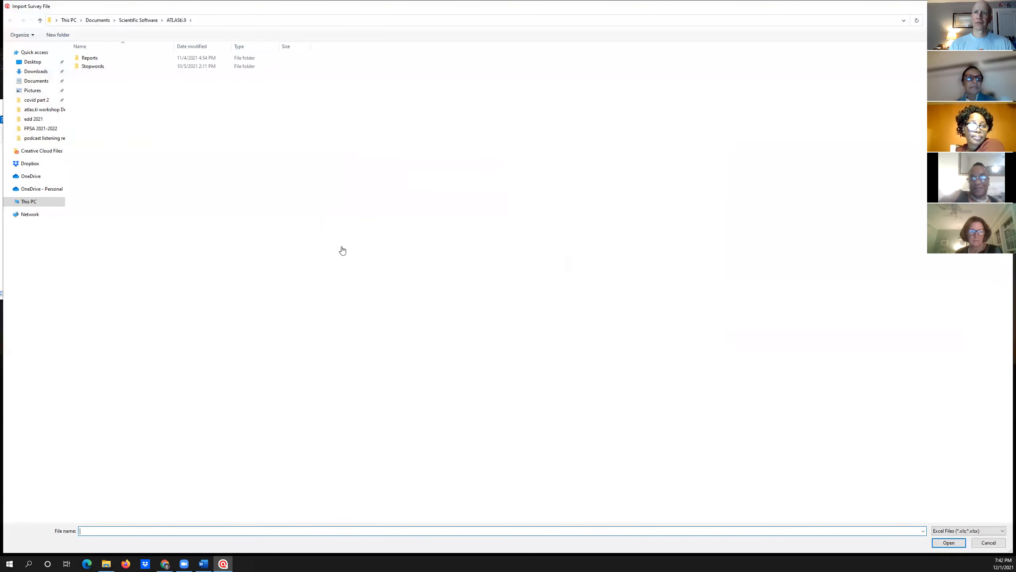
pyautogui.click(45, 110)
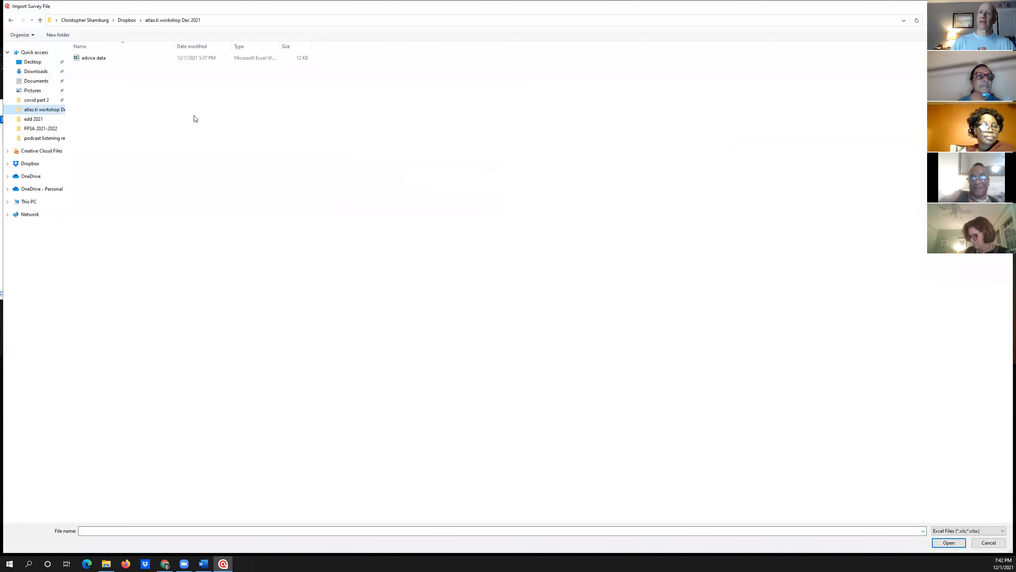
pyautogui.click(102, 60)
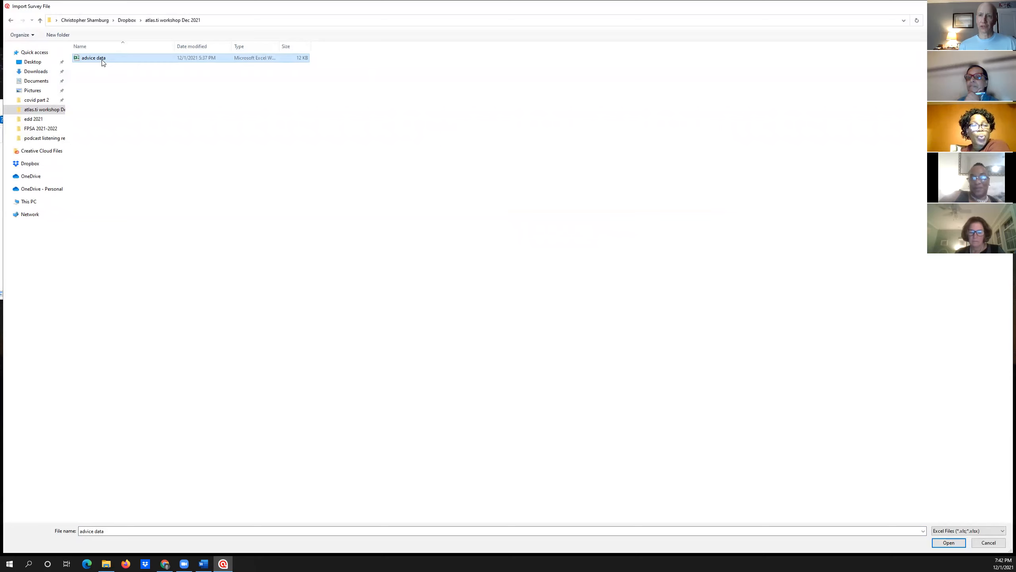
pyautogui.doubleClick(103, 60)
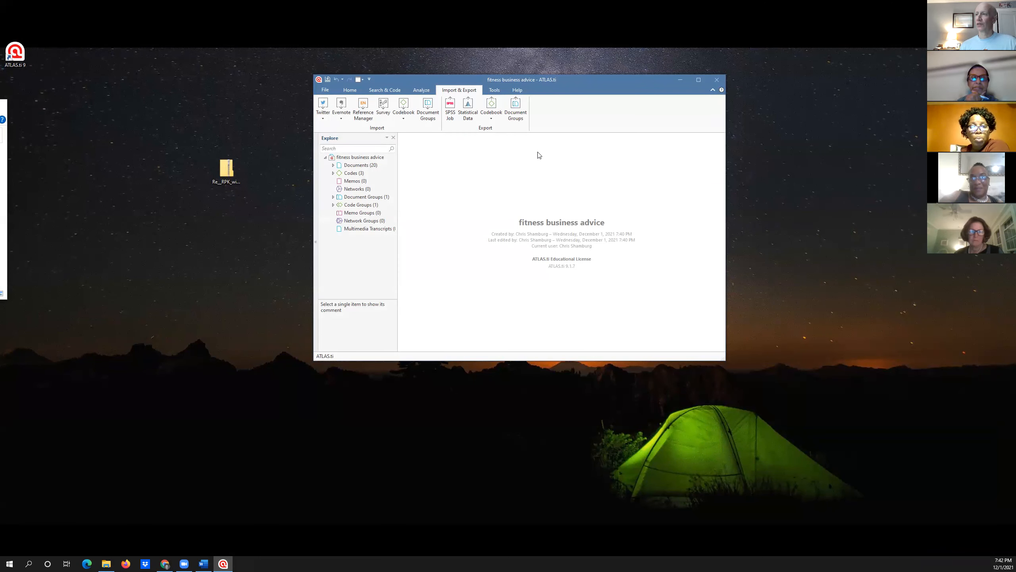
# Step: Maximize the project window, expand the imported documents and codes, and open document Case 1
pyautogui.click(699, 80)
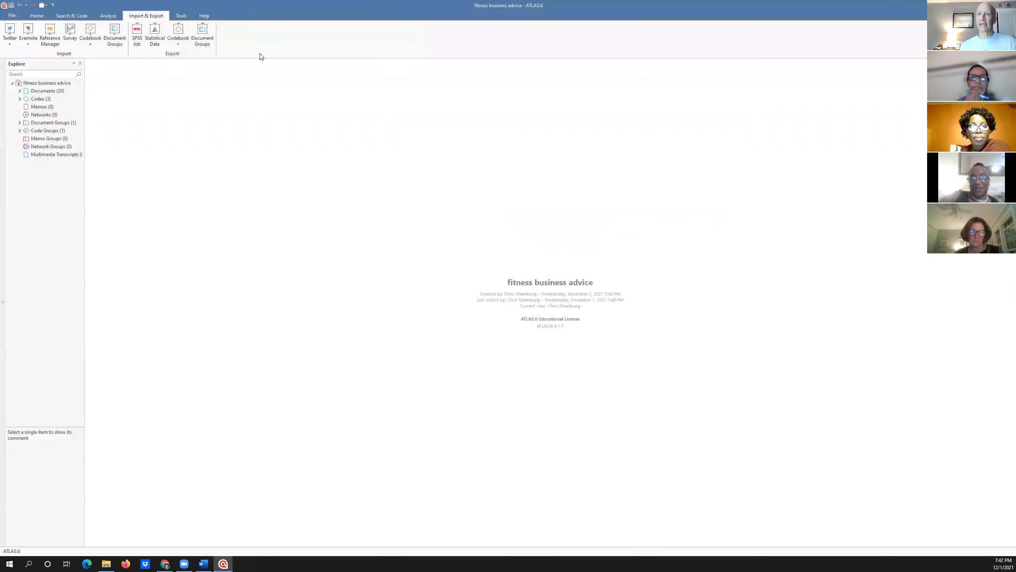
pyautogui.click(20, 91)
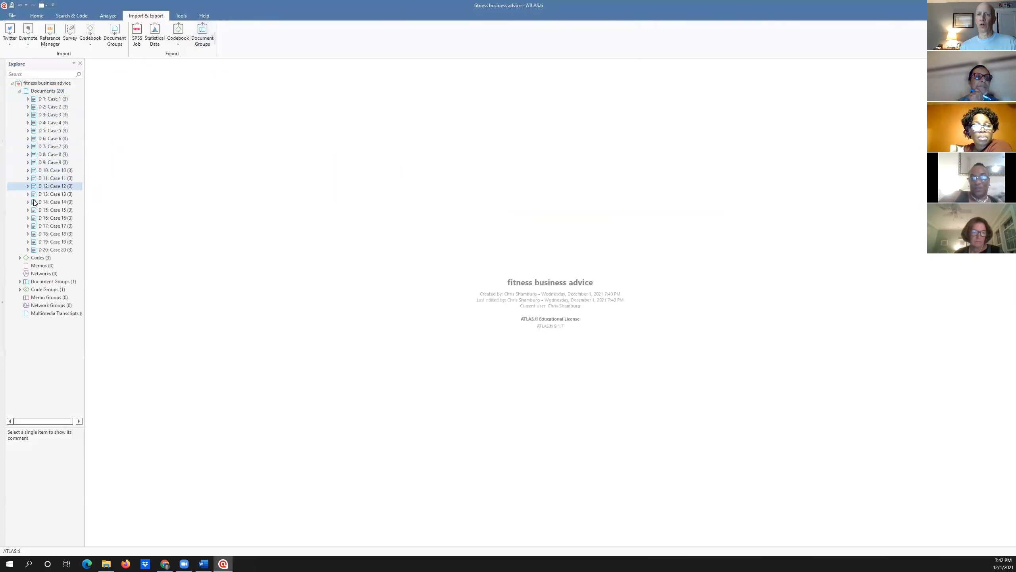
pyautogui.click(19, 258)
pyautogui.click(40, 266)
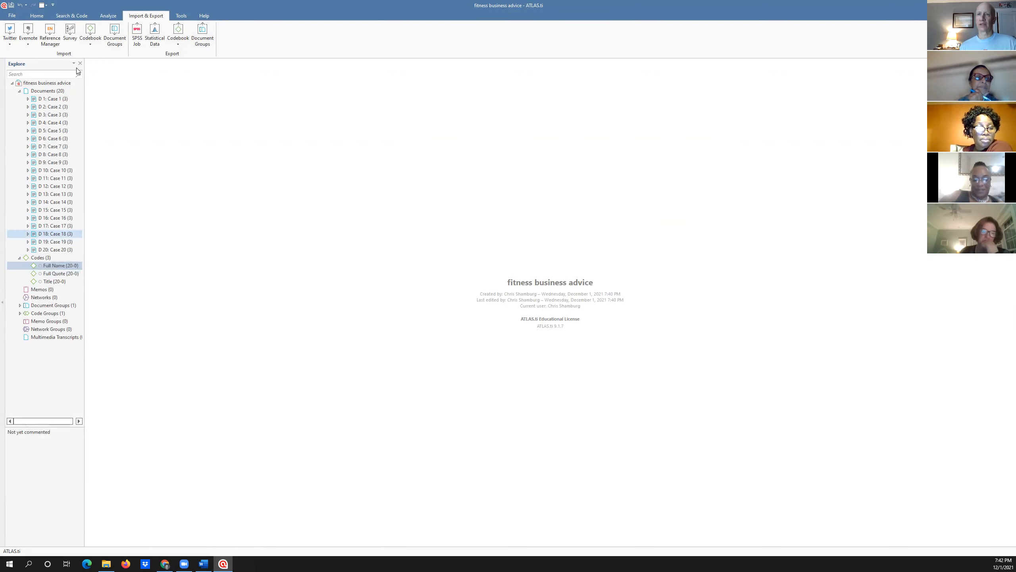
pyautogui.click(52, 99)
pyautogui.doubleClick(52, 99)
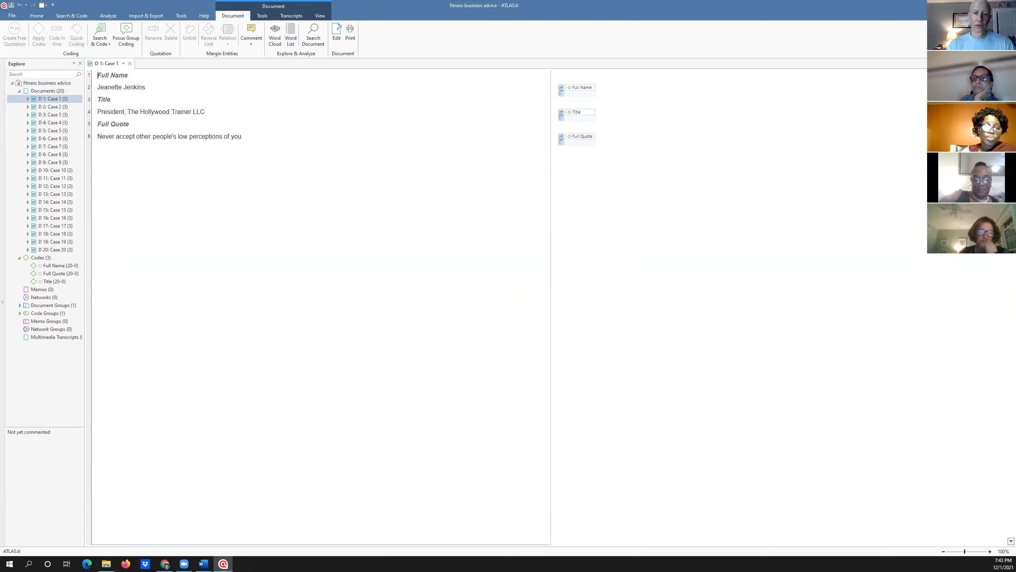
# Step: Switch to the "Workshop Overview" document in Word and size its window to float over the empty area beside the Case 1 text
pyautogui.hotkey('alt', 'Tab')
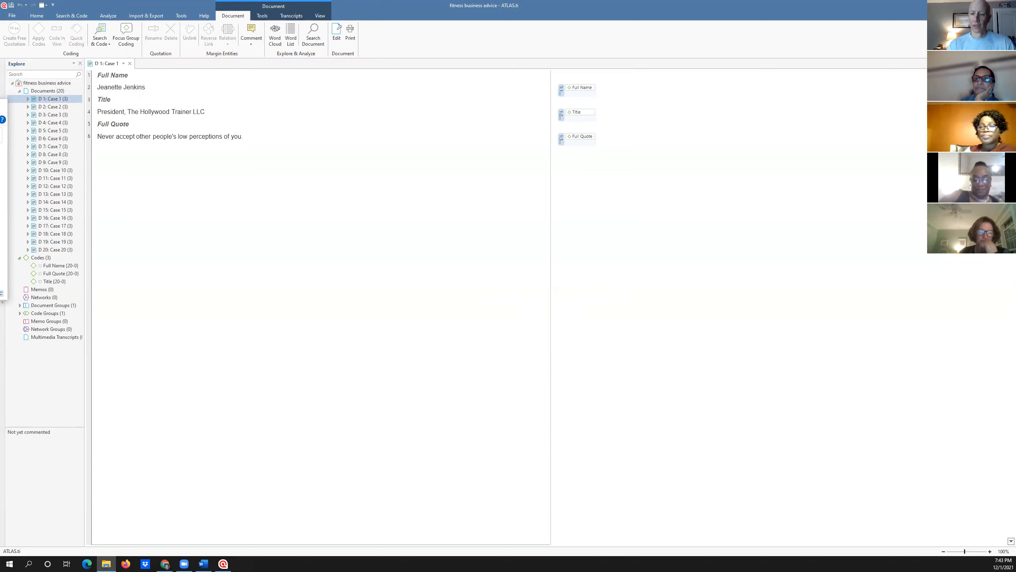
pyautogui.hotkey('alt', 'Tab')
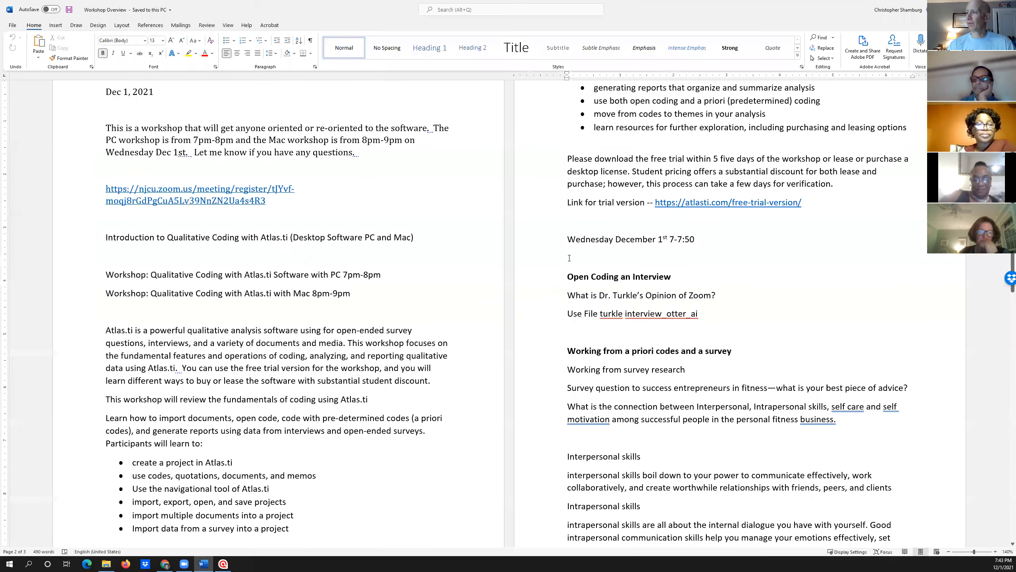
pyautogui.scroll(-3, 705, 310)
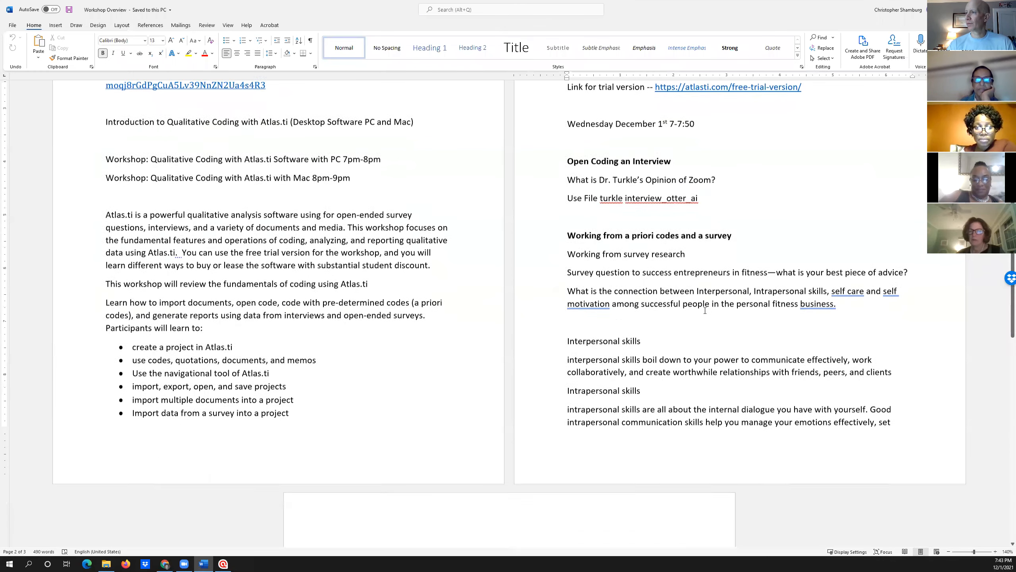
pyautogui.click(987, 9)
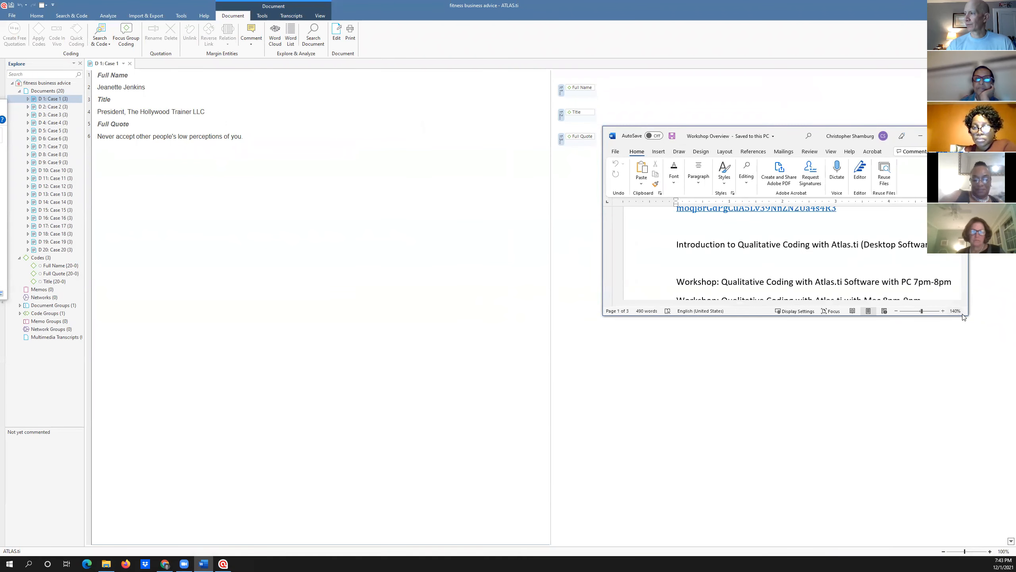
pyautogui.moveTo(1005, 436); pyautogui.dragTo(1013, 435)
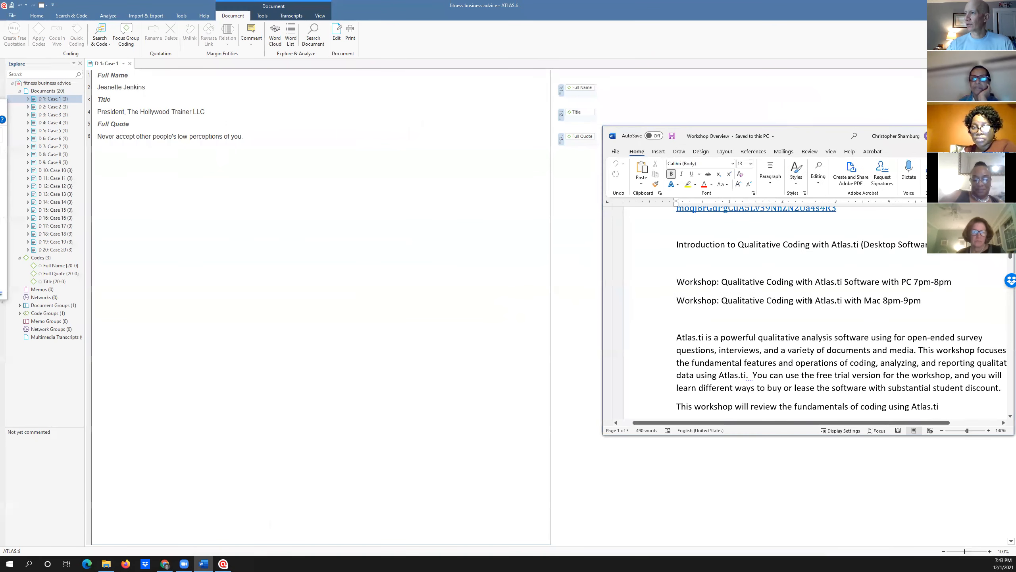
# Step: Insert blank lines before the "Interpersonal skills" heading to move all skill definitions onto one page, and make the Word window taller
pyautogui.hscroll(2, 810, 300)
pyautogui.scroll(-5, 811, 301)
pyautogui.scroll(-10, 811, 301)
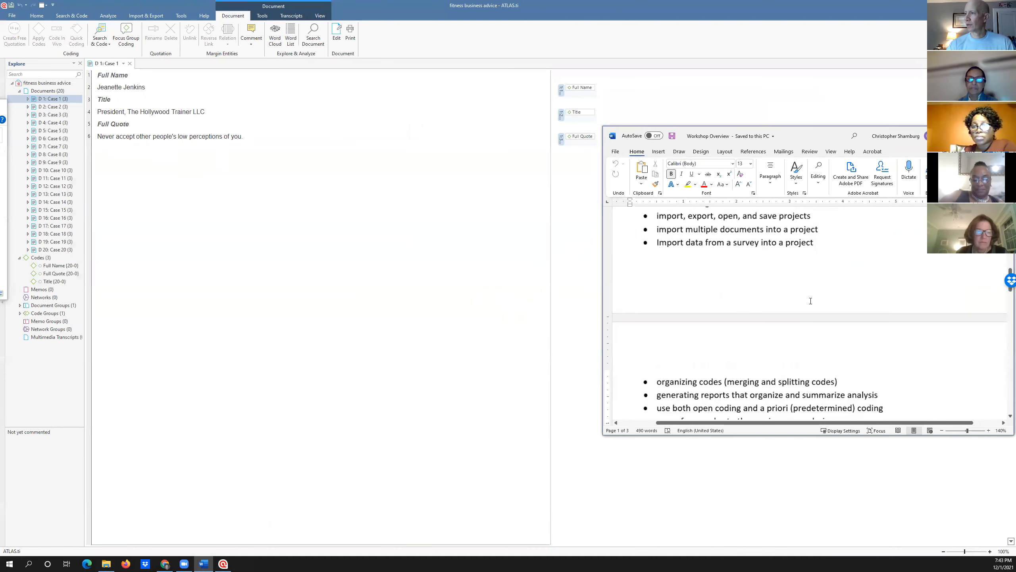
pyautogui.scroll(2, 810, 301)
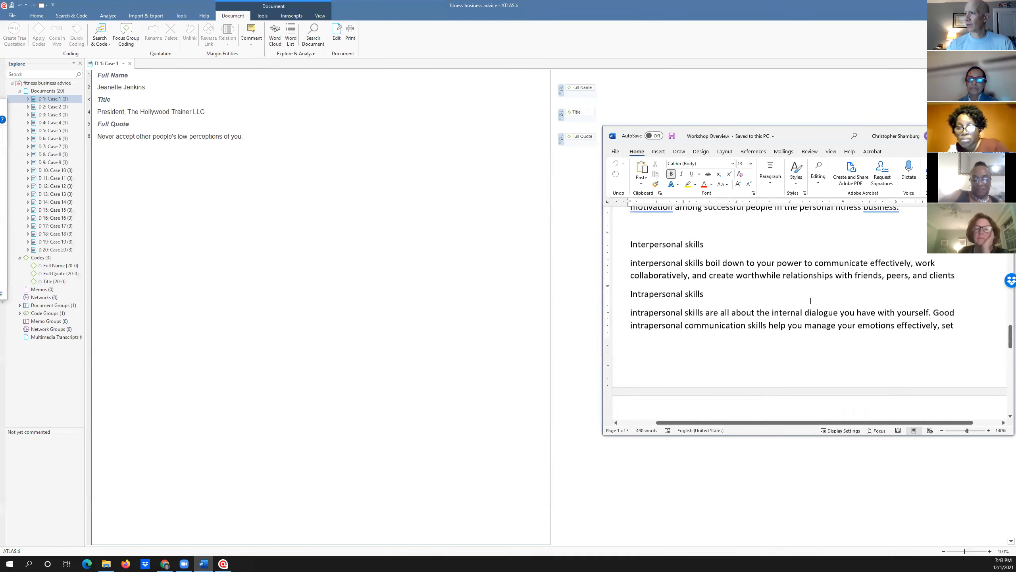
pyautogui.click(703, 253)
pyautogui.press('Return')
pyautogui.press('Return')
pyautogui.press('Return')
pyautogui.press('Return')
pyautogui.scroll(-10, 810, 301)
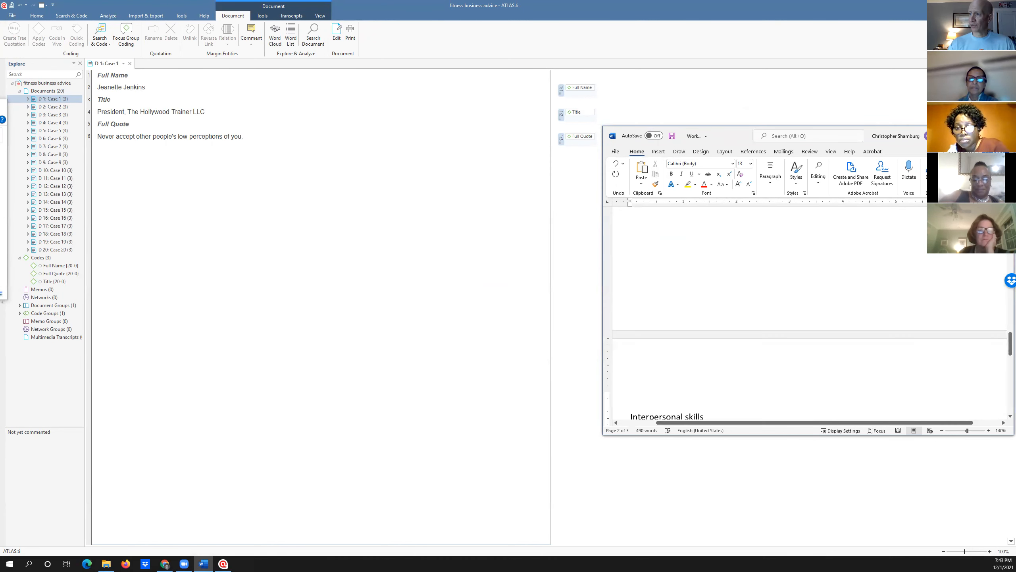
pyautogui.scroll(2, 811, 301)
pyautogui.scroll(1, 733, 284)
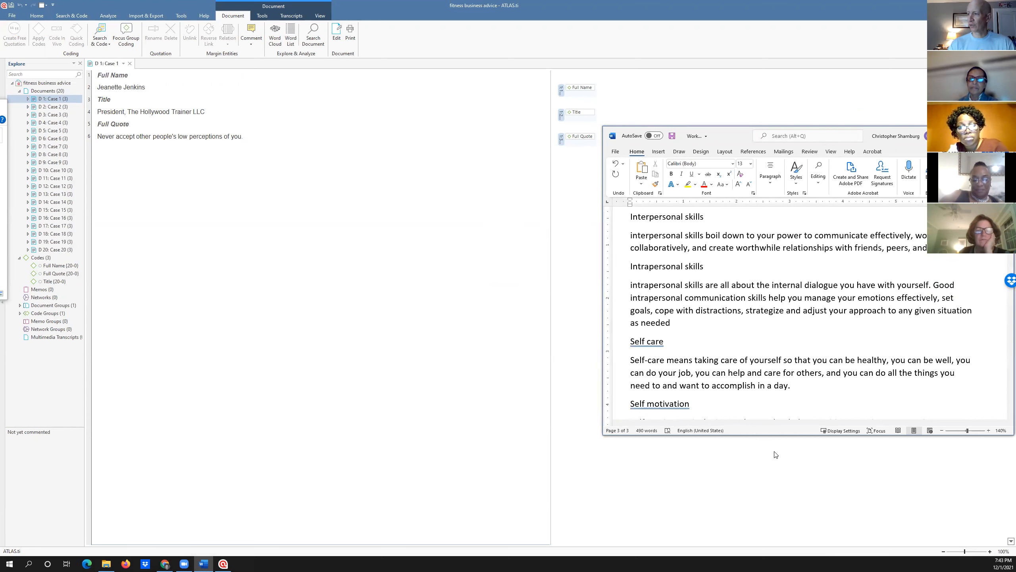
pyautogui.moveTo(764, 435); pyautogui.dragTo(764, 517)
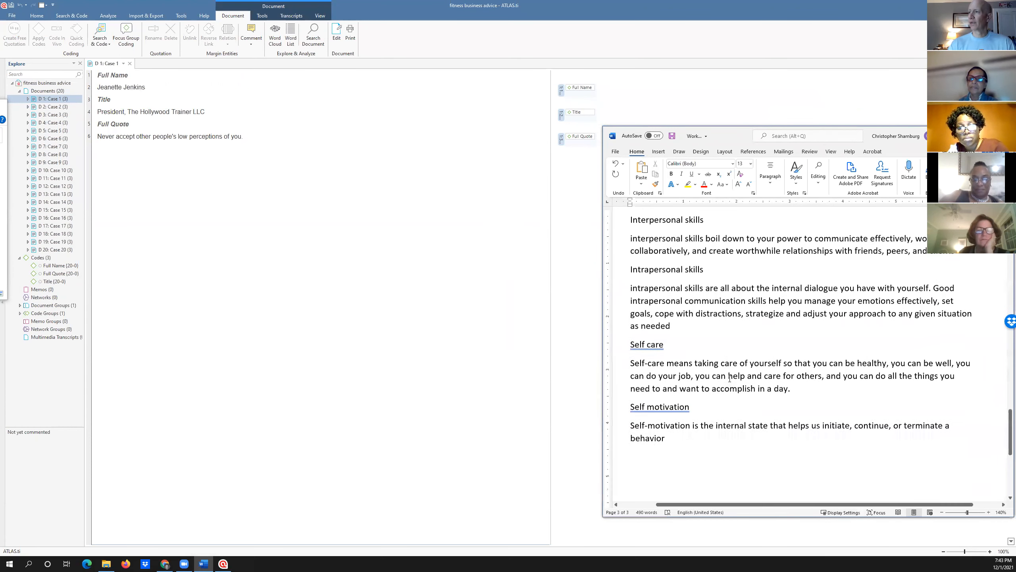
# Step: Make the headings "Interpersonal skills", "Intrapersonal skills", "Self care" and "Self motivation" bold
pyautogui.scroll(2, 728, 373)
pyautogui.tripleClick(708, 240)
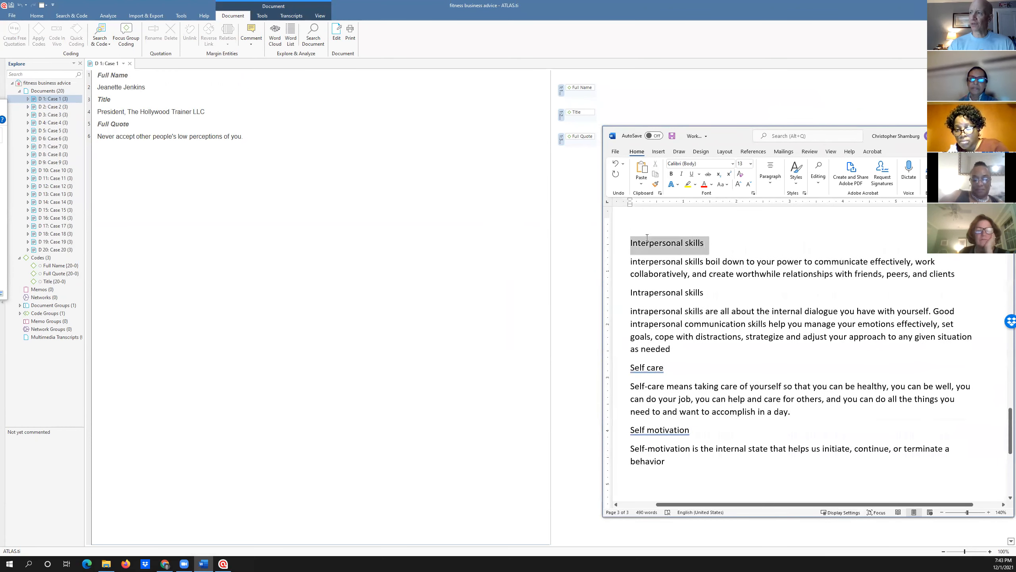
pyautogui.hotkey('ctrl', 'b')
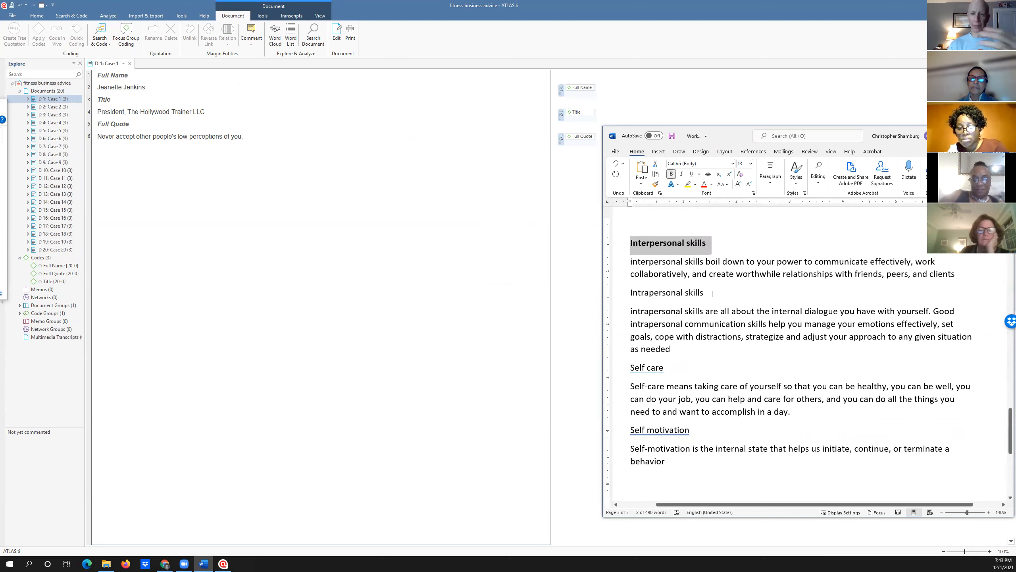
pyautogui.moveTo(712, 293); pyautogui.dragTo(631, 296)
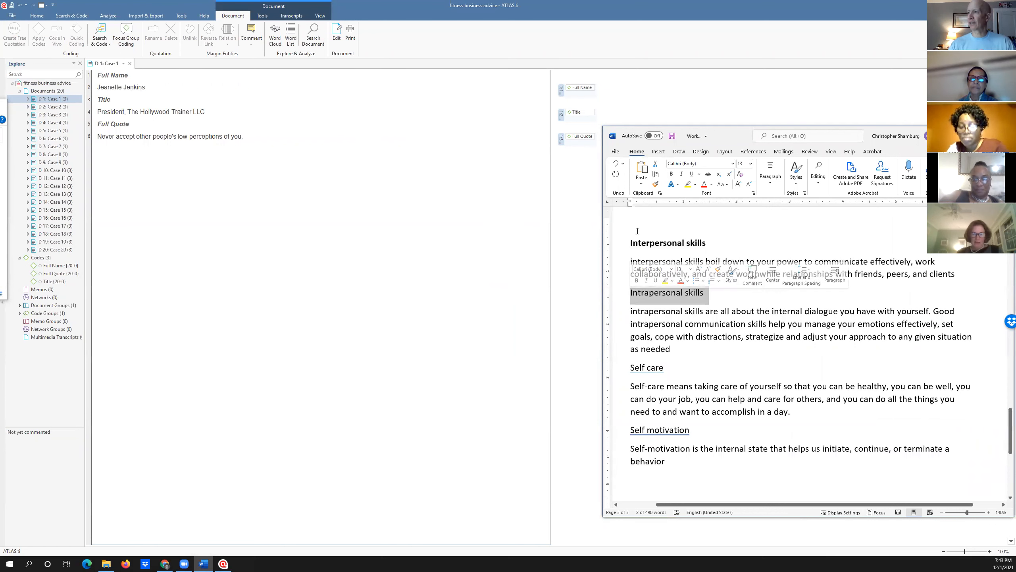
pyautogui.click(671, 175)
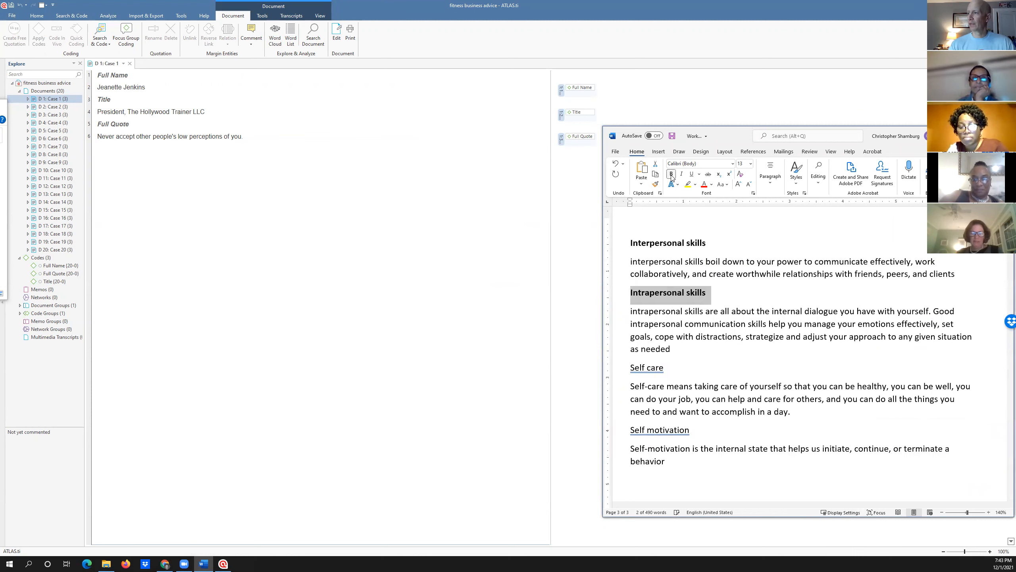
pyautogui.moveTo(667, 366); pyautogui.dragTo(631, 368)
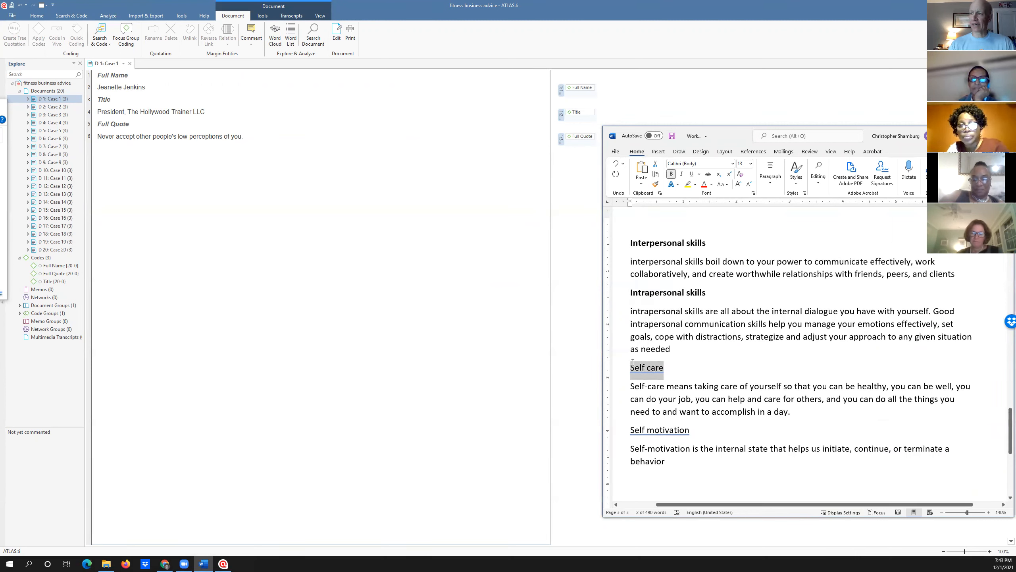
pyautogui.click(672, 175)
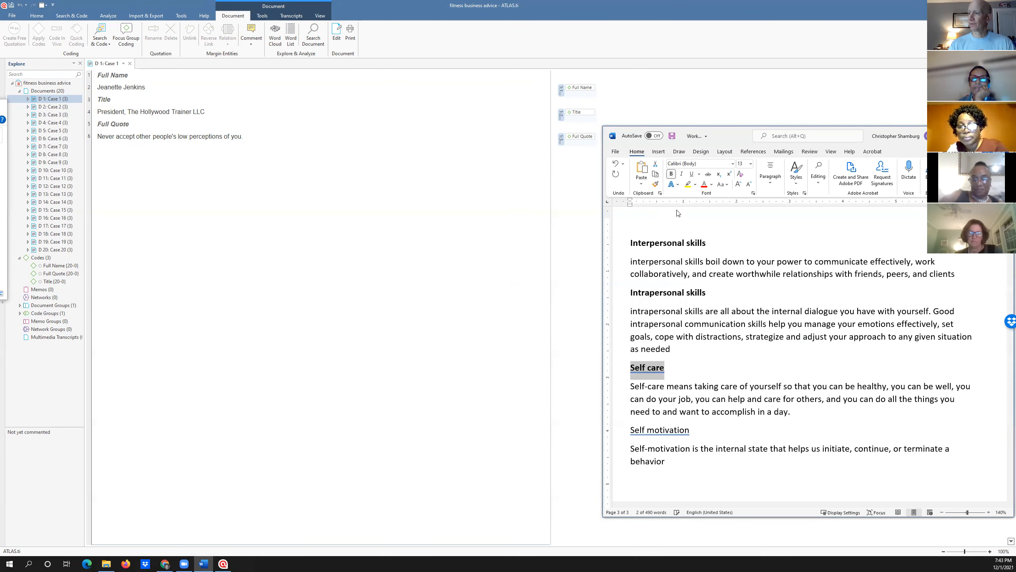
pyautogui.moveTo(689, 432); pyautogui.dragTo(630, 430)
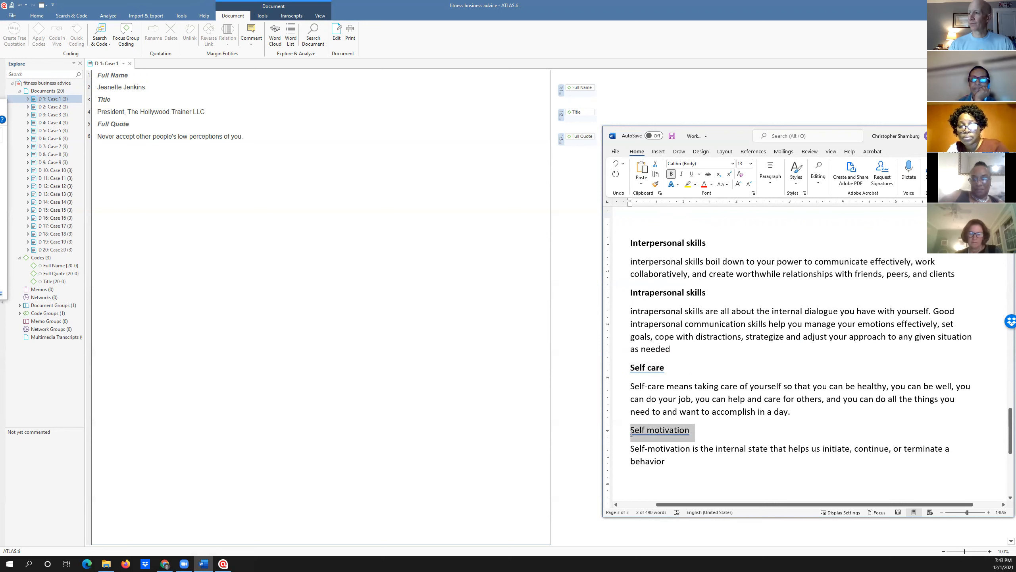
pyautogui.click(671, 175)
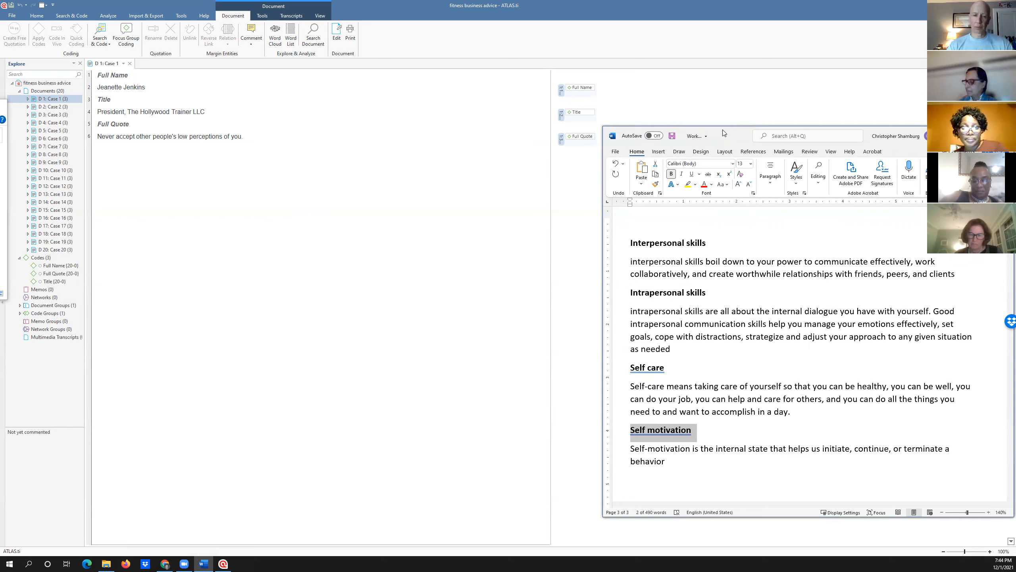
# Step: Move the Word window out of the way and apply a new code "interpersonal" to the Full Quote answer in Case 1
pyautogui.moveTo(724, 133); pyautogui.dragTo(0, 120)
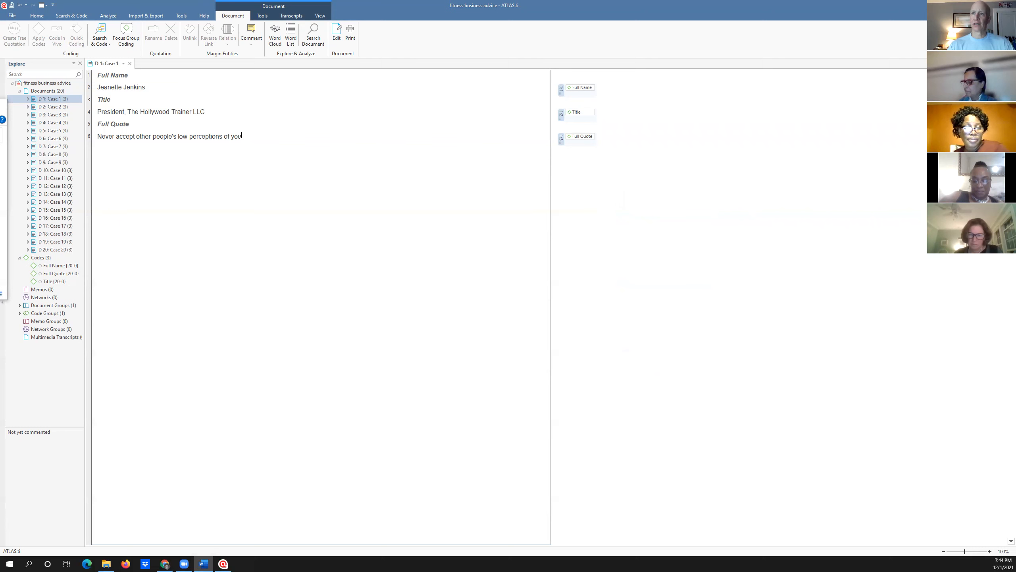
pyautogui.moveTo(245, 137); pyautogui.dragTo(93, 138)
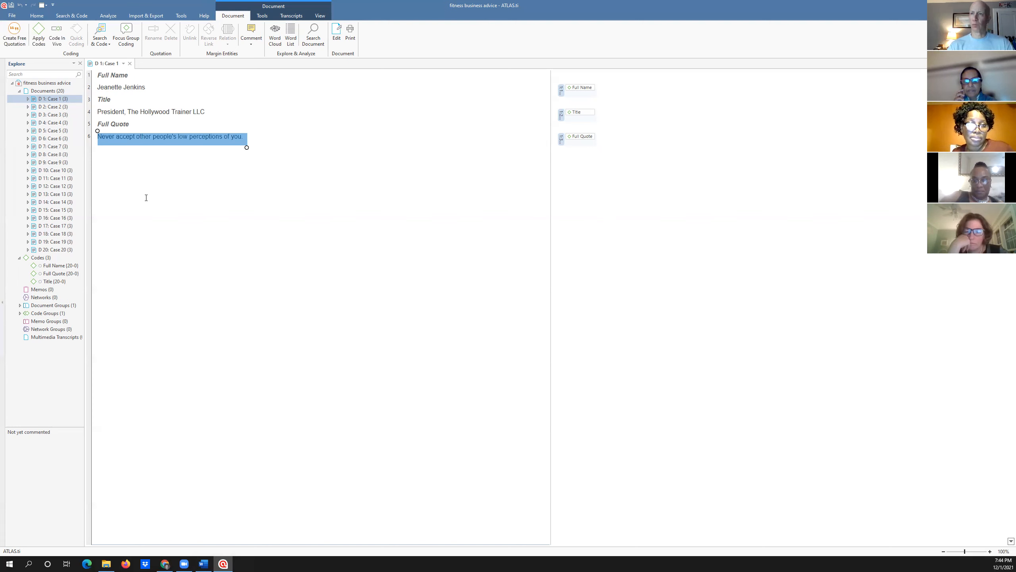
pyautogui.click(40, 37)
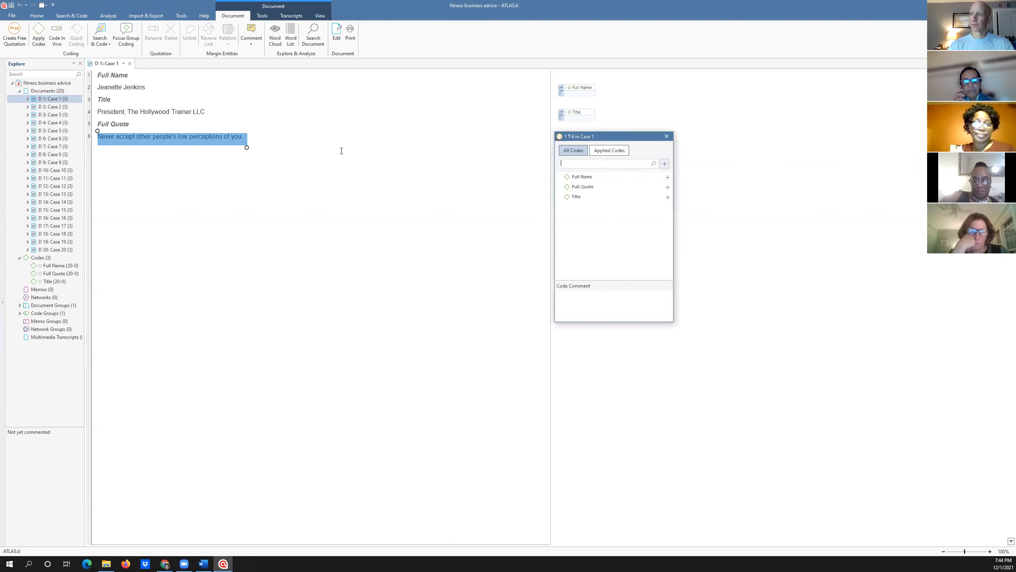
pyautogui.moveTo(551, 211); pyautogui.dragTo(549, 211)
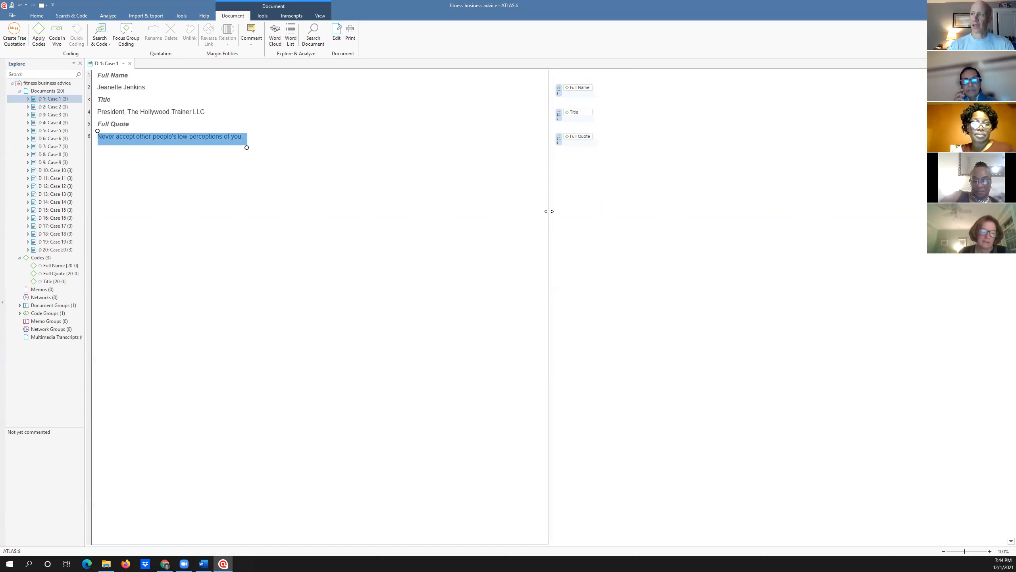
pyautogui.click(39, 34)
pyautogui.write('Titleint')
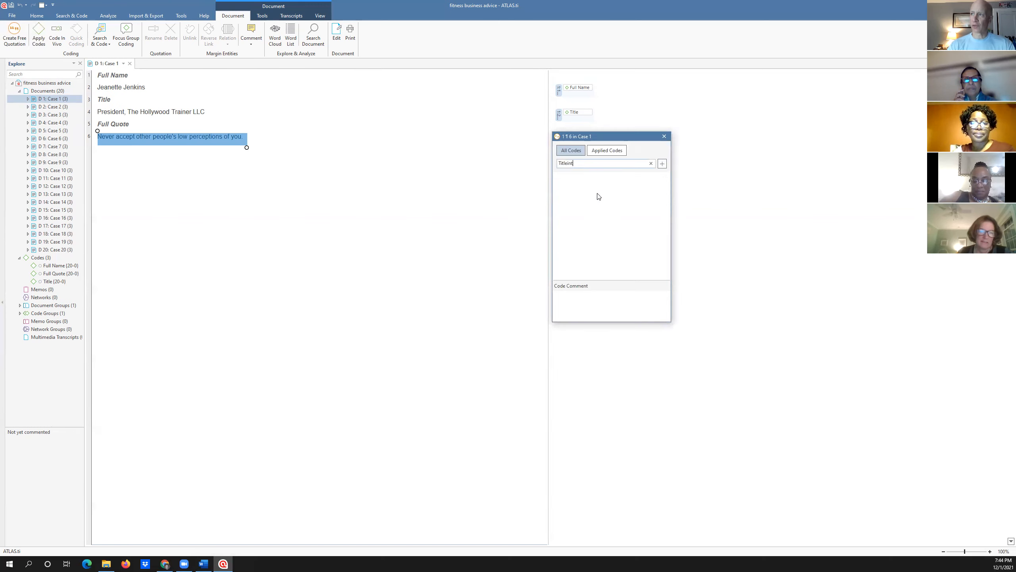
pyautogui.press('BackSpace')
pyautogui.press('BackSpace')
pyautogui.press('BackSpace')
pyautogui.press('BackSpace')
pyautogui.press('BackSpace')
pyautogui.write('interpersonal')
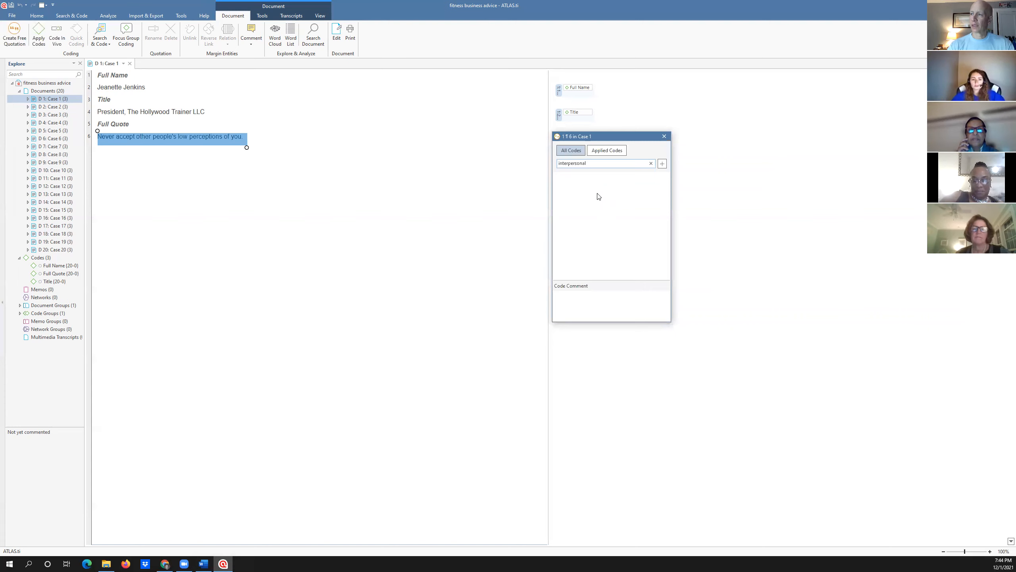
pyautogui.press('Return')
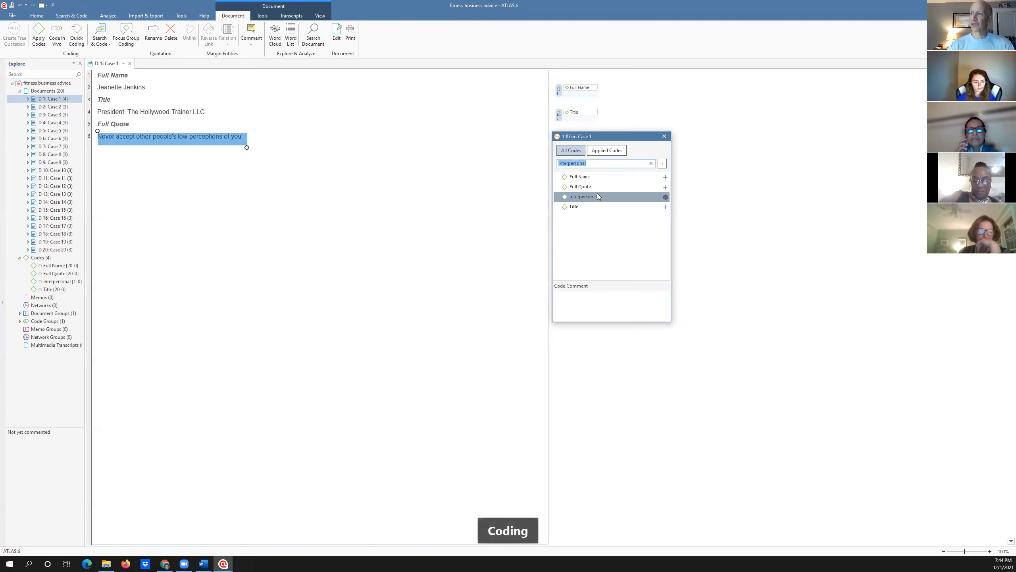
# Step: Create a new code "intrapersonal" and apply it to the Full Quote answer in Case 1
pyautogui.write('intrape')
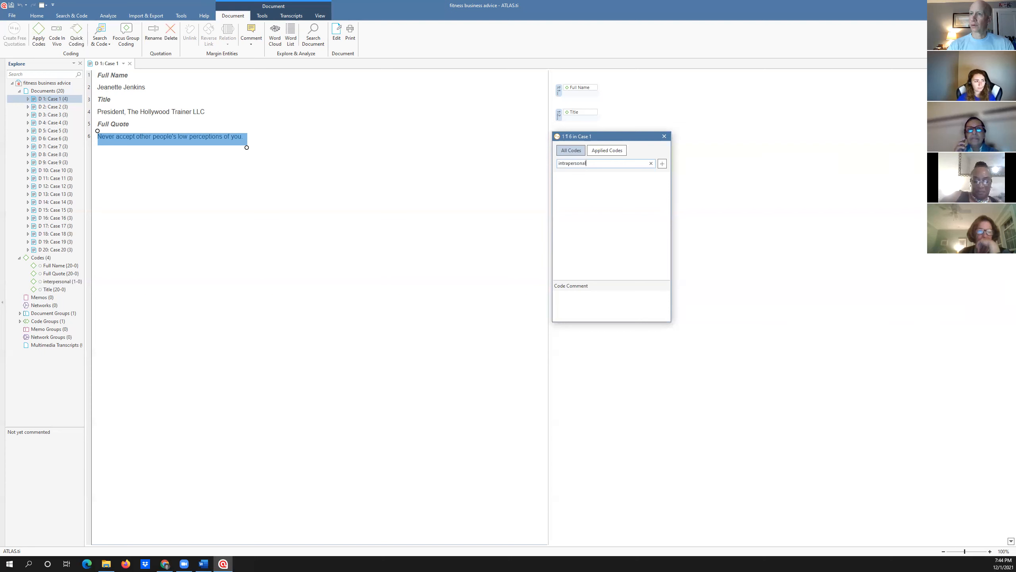
pyautogui.press('Return')
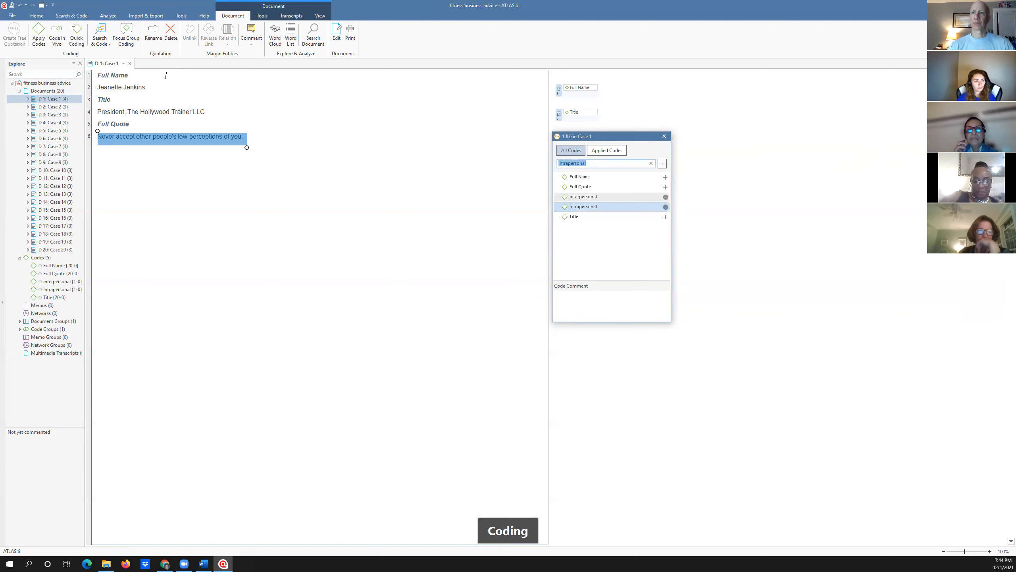
# Step: Try to apply the existing code "interpersonal" to the Full Quote answer in Case 2
pyautogui.doubleClick(45, 108)
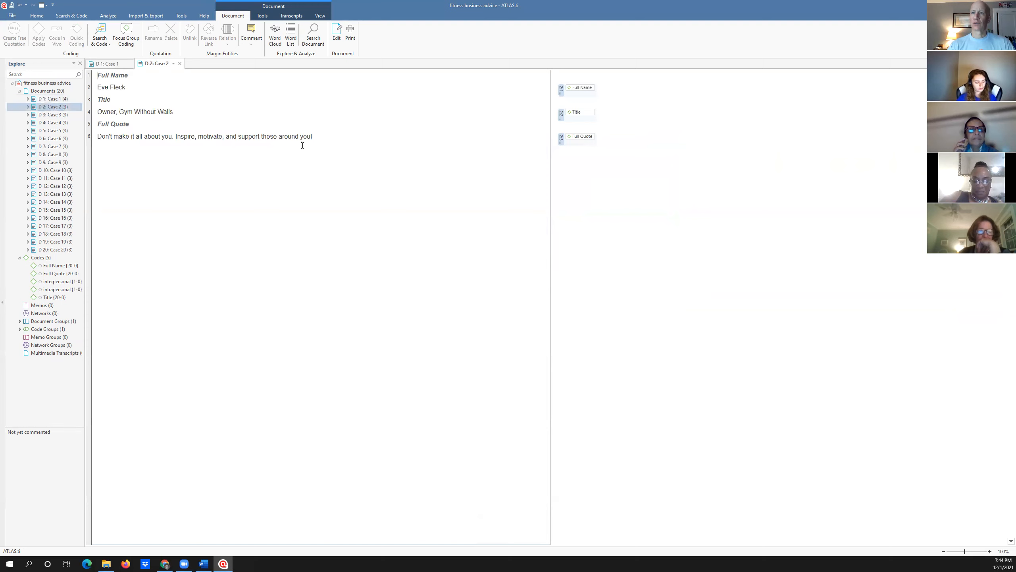
pyautogui.moveTo(325, 138); pyautogui.dragTo(115, 142)
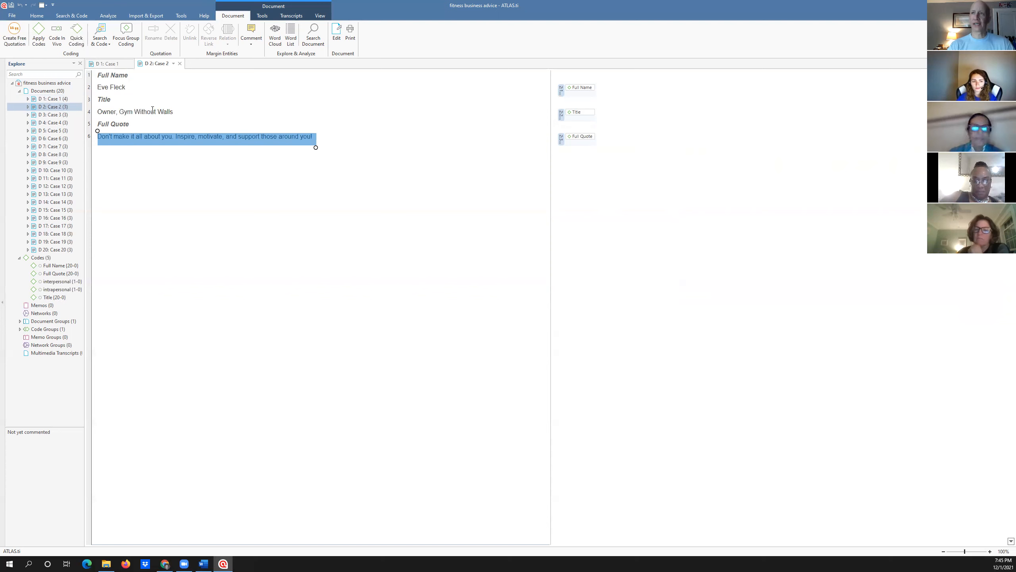
pyautogui.click(40, 35)
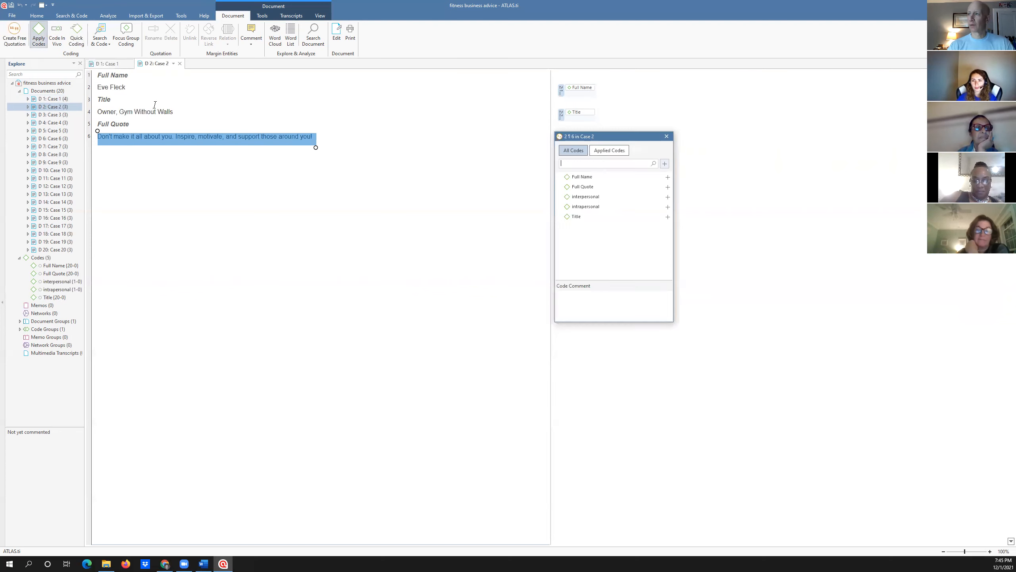
pyautogui.write('in')
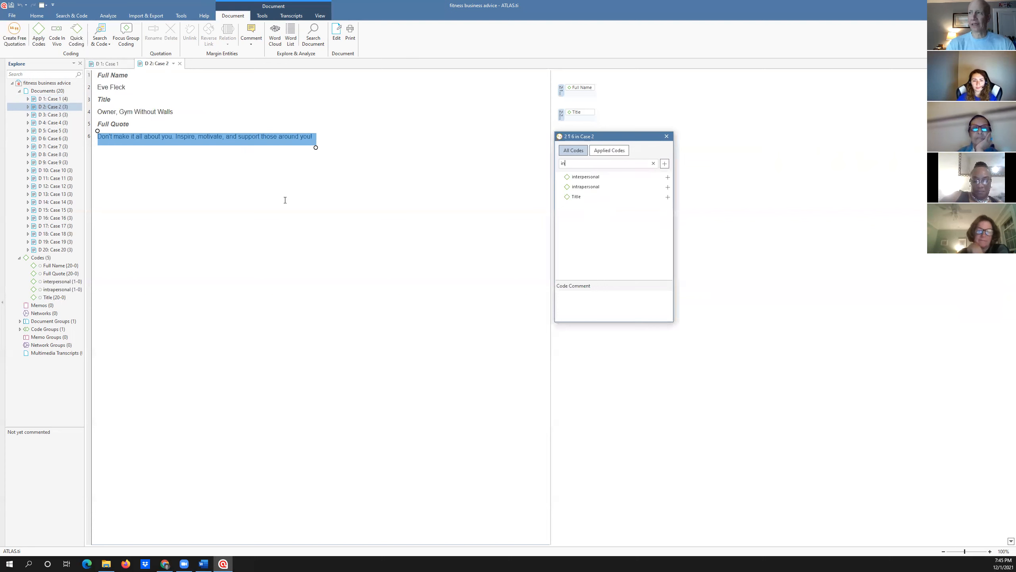
pyautogui.write('ter')
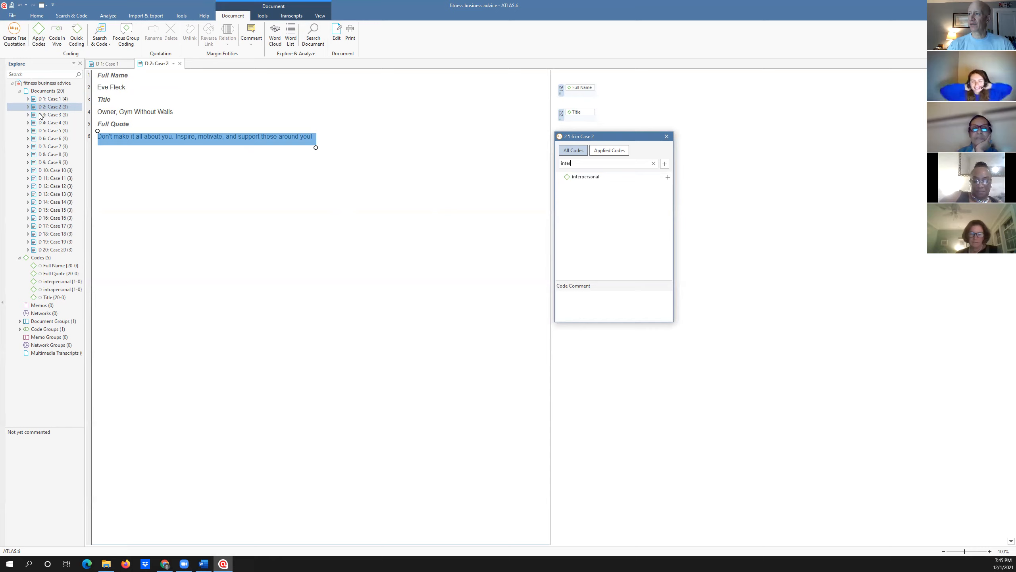
pyautogui.press('Return')
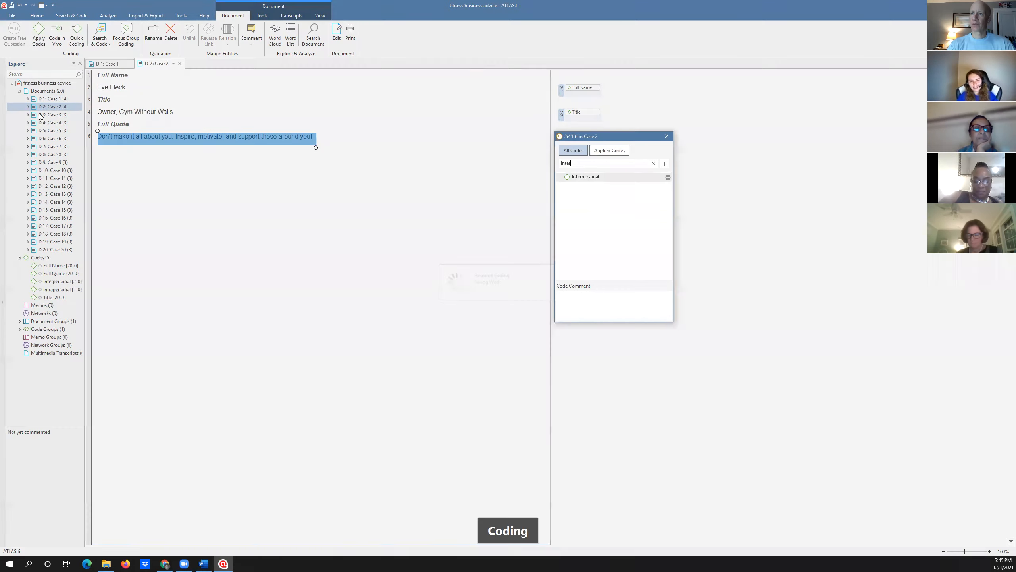
pyautogui.hotkey('ctrl', 'z')
# Step: Open Case 3 and select the whole text of its Full Quote answer
pyautogui.doubleClick(40, 115)
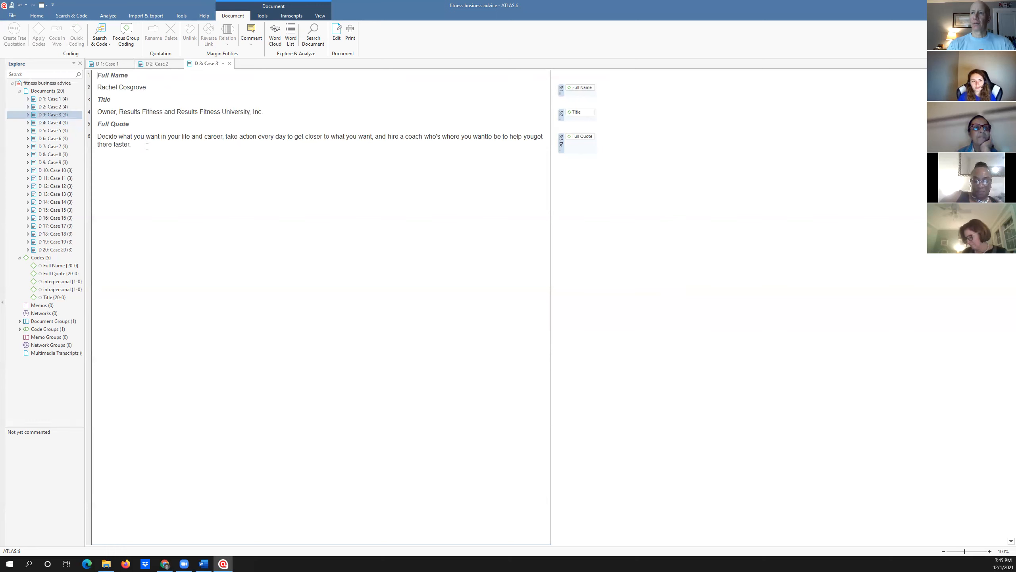
pyautogui.moveTo(144, 147); pyautogui.dragTo(97, 136)
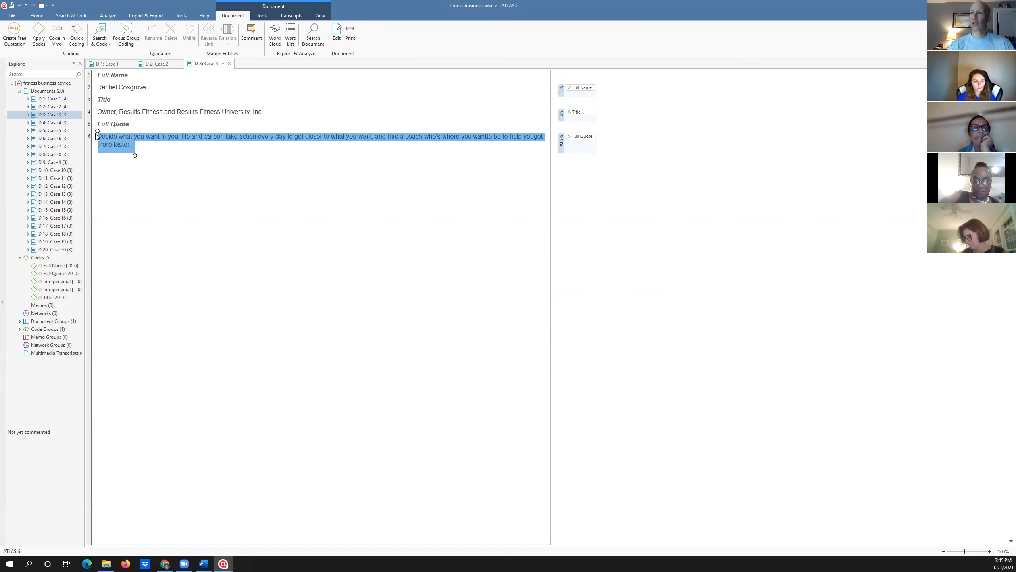
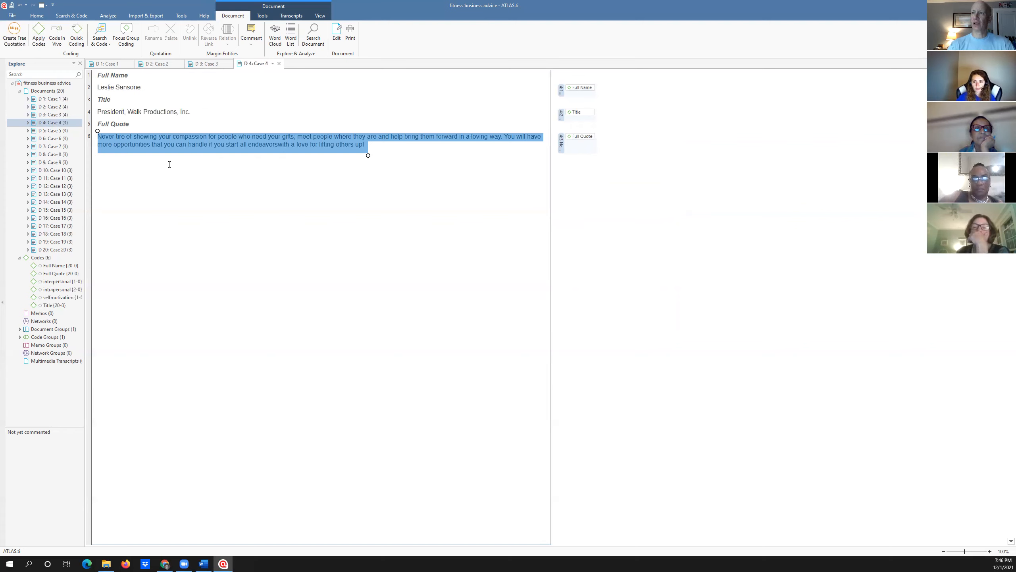
# Step: Apply the existing code "interpersonal" to the selected Full Quote answer in Case 4 and close the coding dialog
pyautogui.rightClick(169, 140)
pyautogui.click(175, 145)
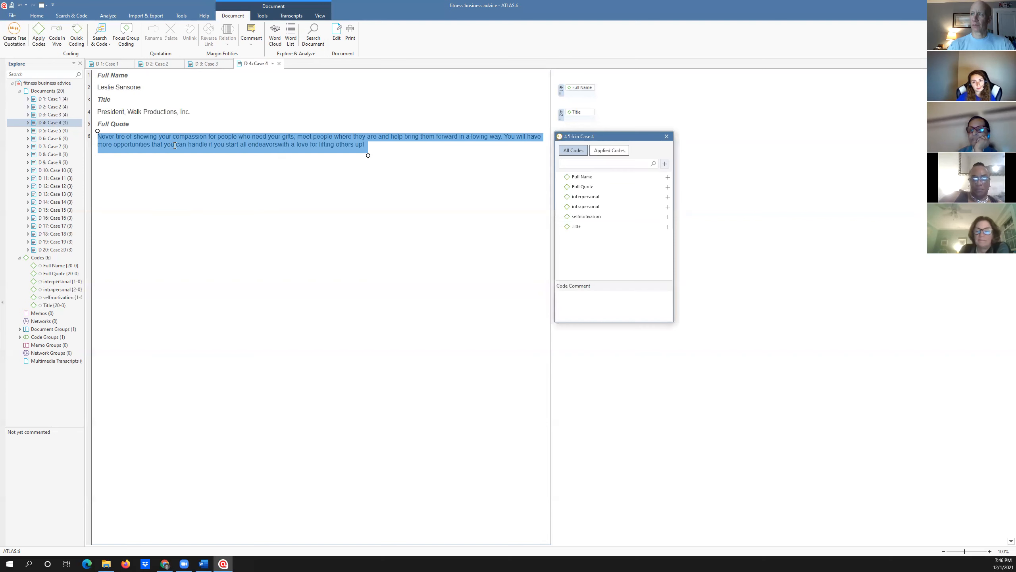
pyautogui.write('inter')
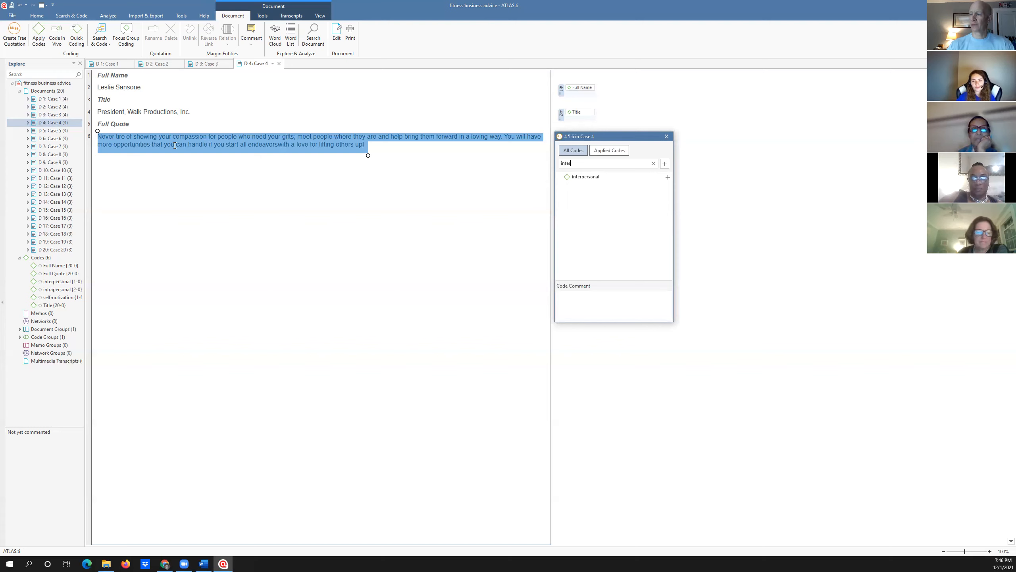
pyautogui.write('persiona')
pyautogui.press('BackSpace')
pyautogui.press('BackSpace')
pyautogui.press('BackSpace')
pyautogui.press('BackSpace')
pyautogui.press('BackSpace')
pyautogui.press('BackSpace')
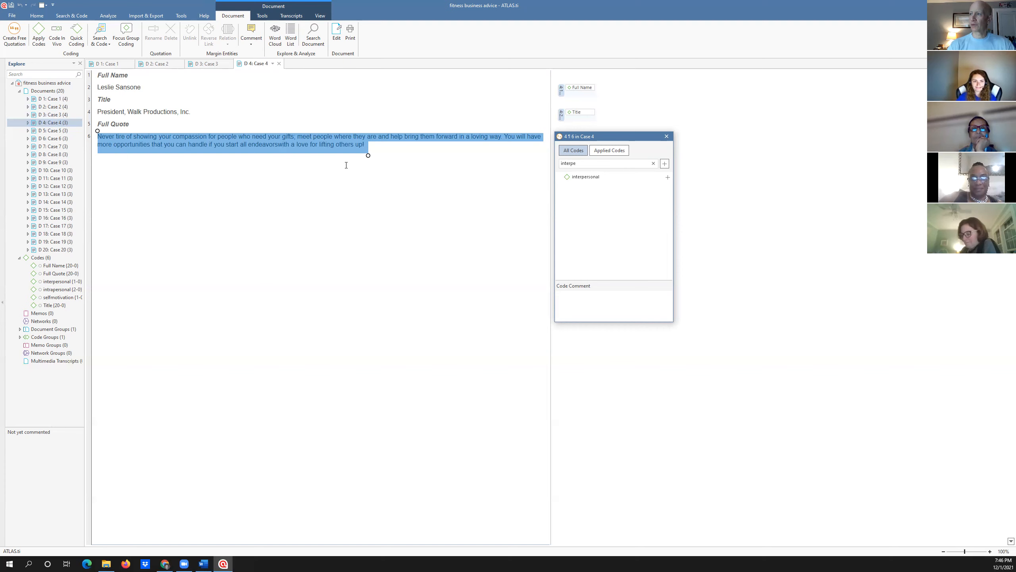
pyautogui.click(667, 177)
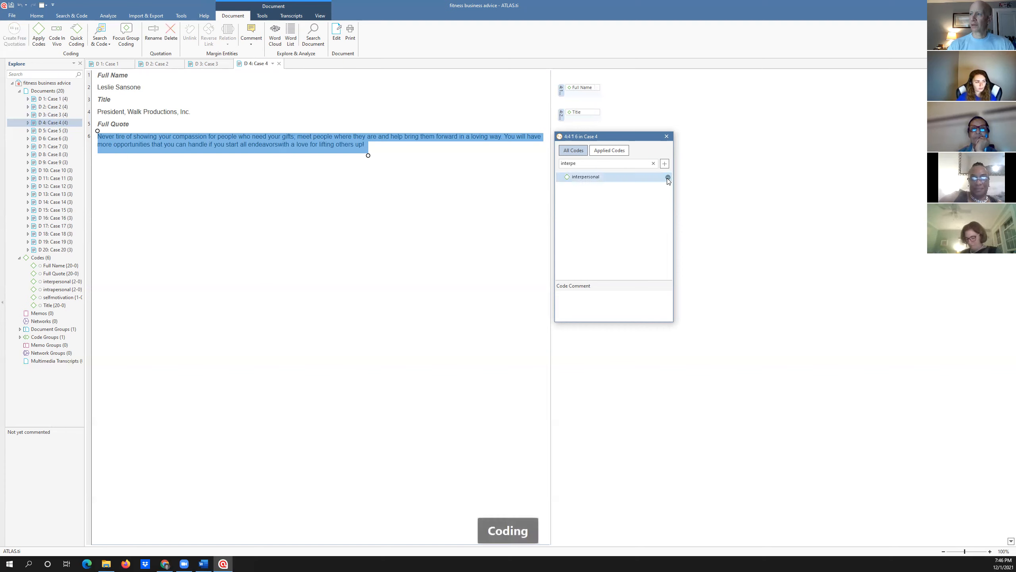
pyautogui.click(666, 136)
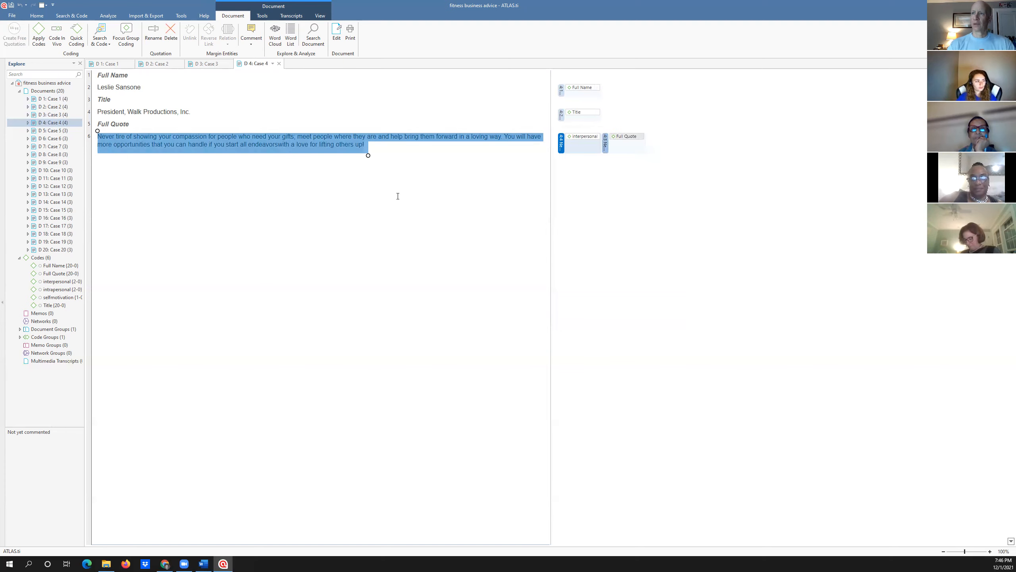
pyautogui.click(376, 205)
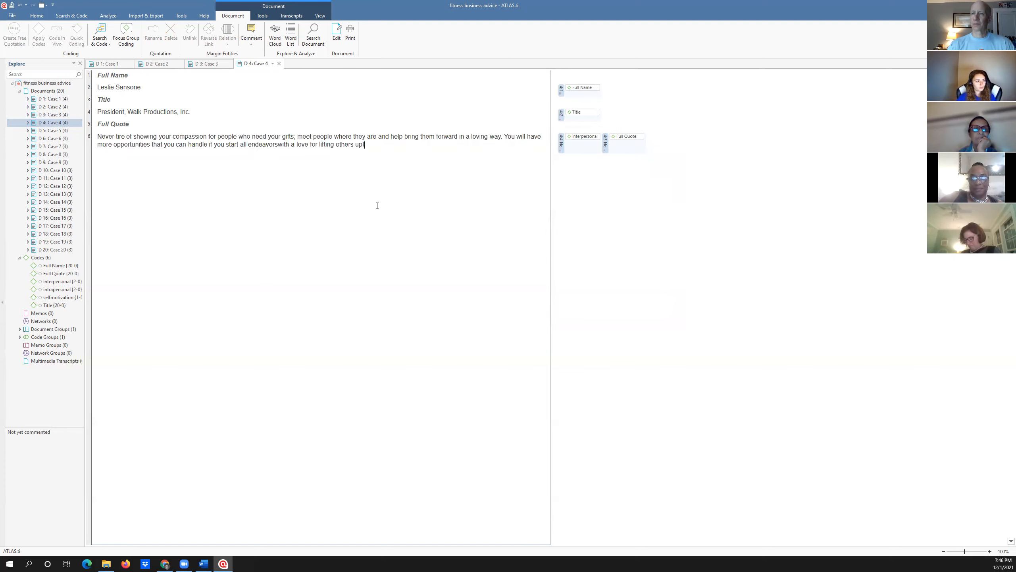
# Step: Open Case 5 and select the whole text of its Full Quote answer
pyautogui.doubleClick(49, 131)
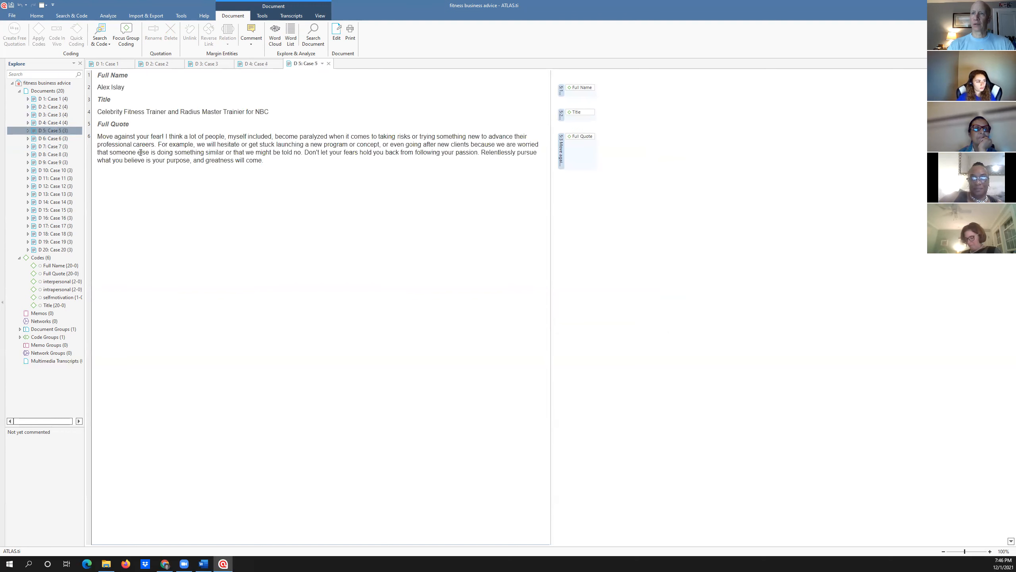
pyautogui.moveTo(266, 161); pyautogui.dragTo(98, 137)
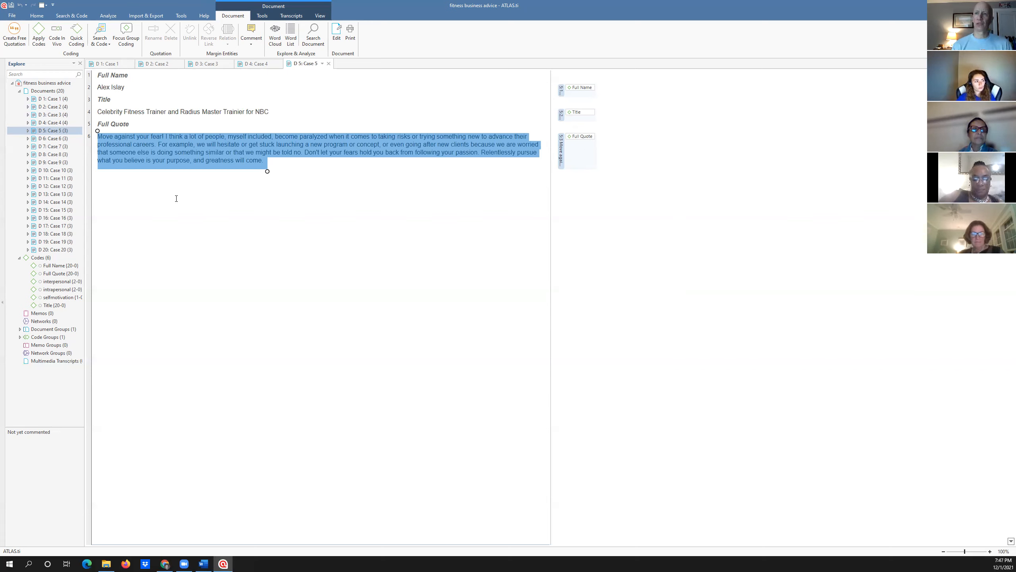
pyautogui.rightClick(187, 150)
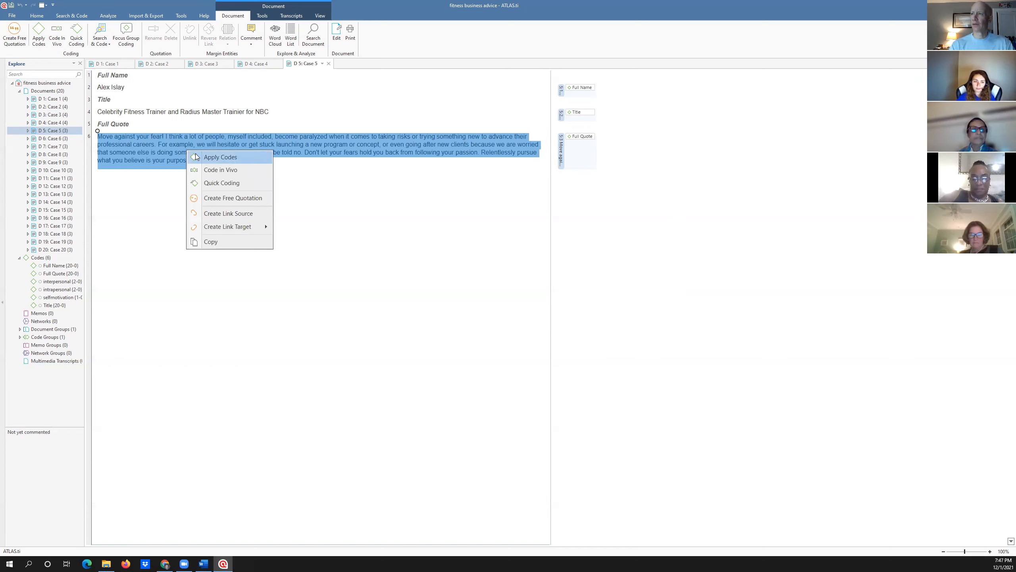
pyautogui.click(195, 156)
pyautogui.click(196, 154)
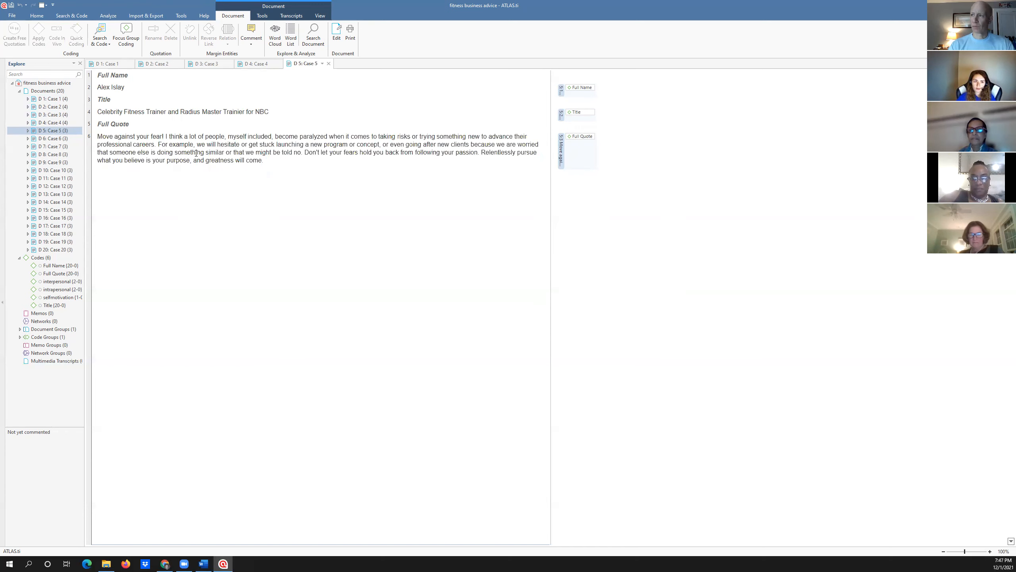
pyautogui.moveTo(264, 163); pyautogui.dragTo(97, 139)
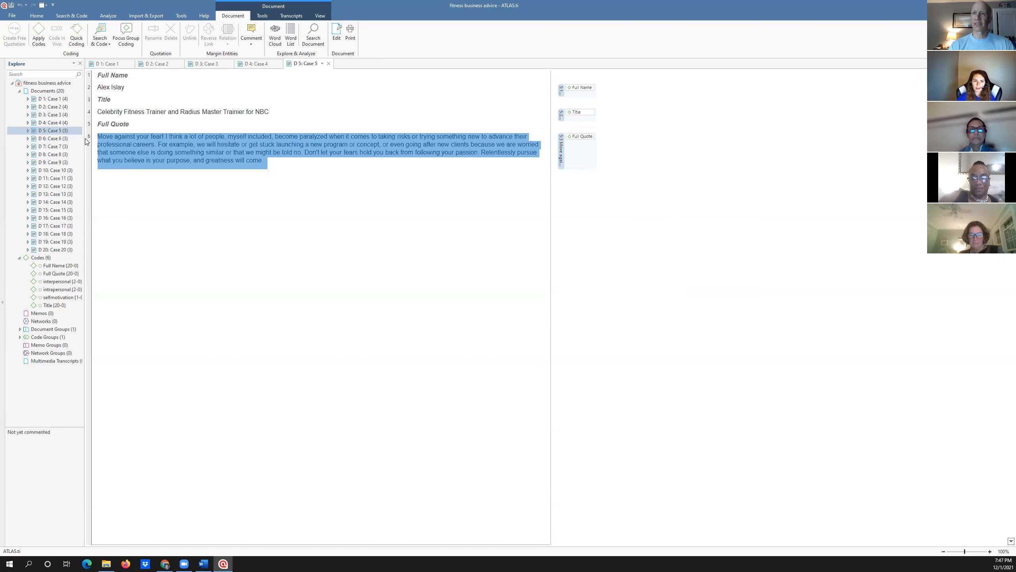
pyautogui.rightClick(132, 158)
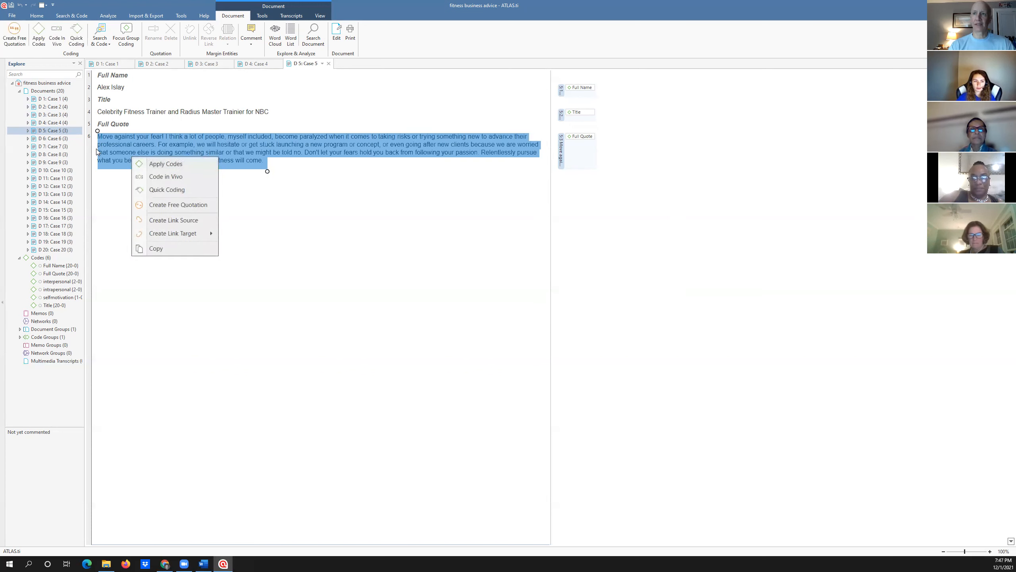
pyautogui.click(138, 165)
pyautogui.click(138, 166)
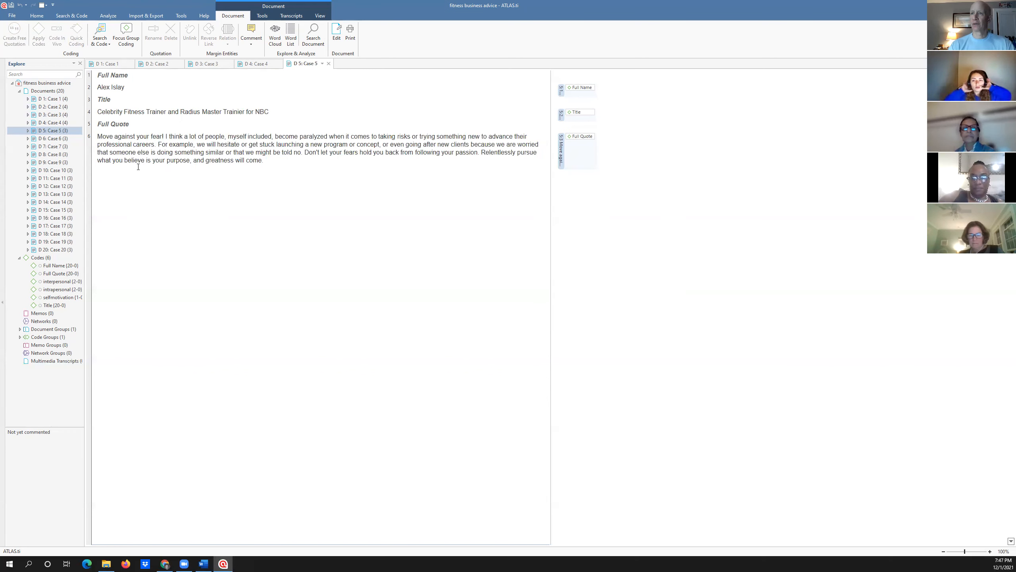
# Step: Apply the existing codes "intrapersonal" and "selfmotivation" to the entire Full Quote answer in Case 5 and close the coding dialog
pyautogui.moveTo(269, 163); pyautogui.dragTo(98, 136)
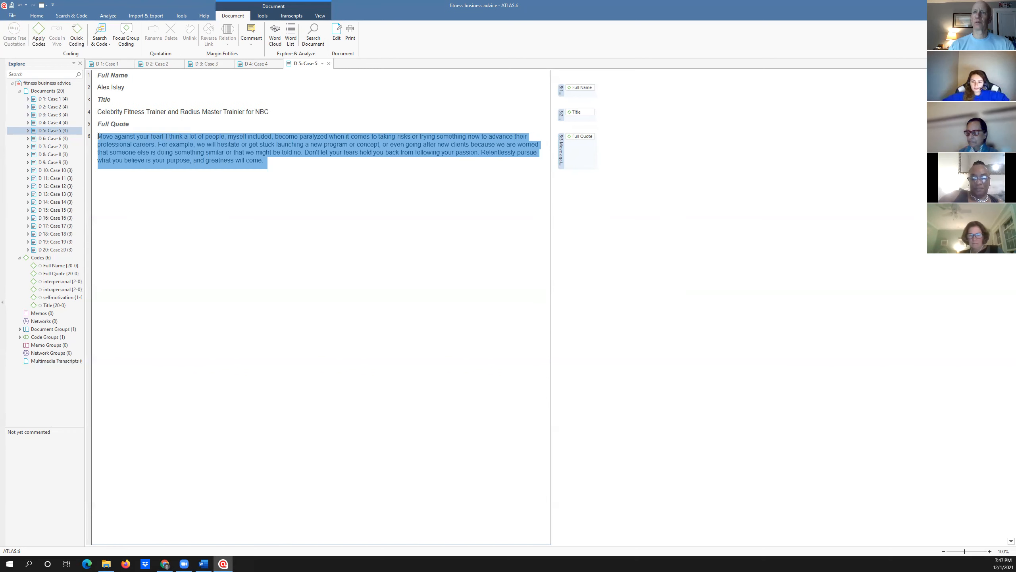
pyautogui.rightClick(131, 146)
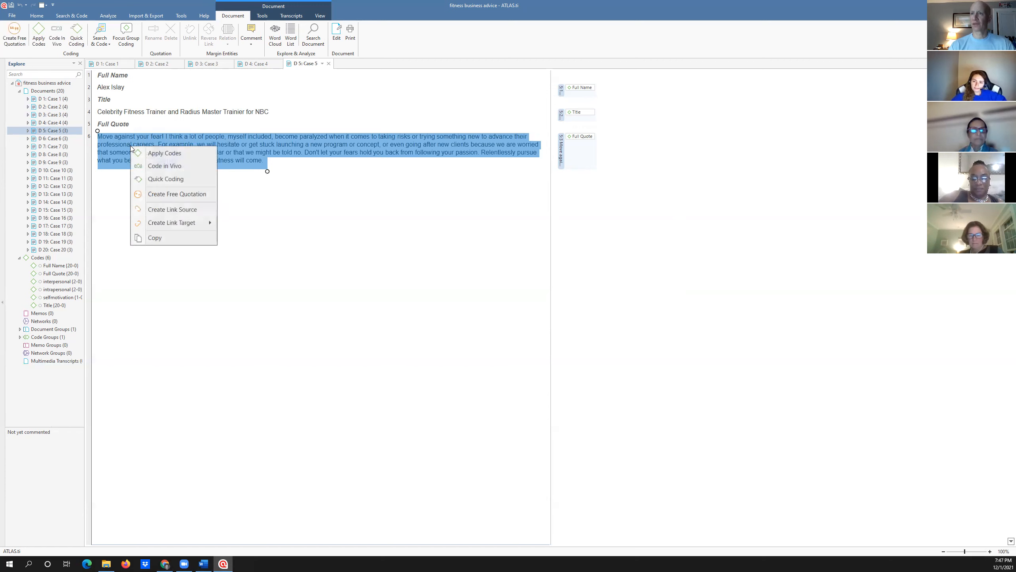
pyautogui.click(142, 153)
pyautogui.write('int')
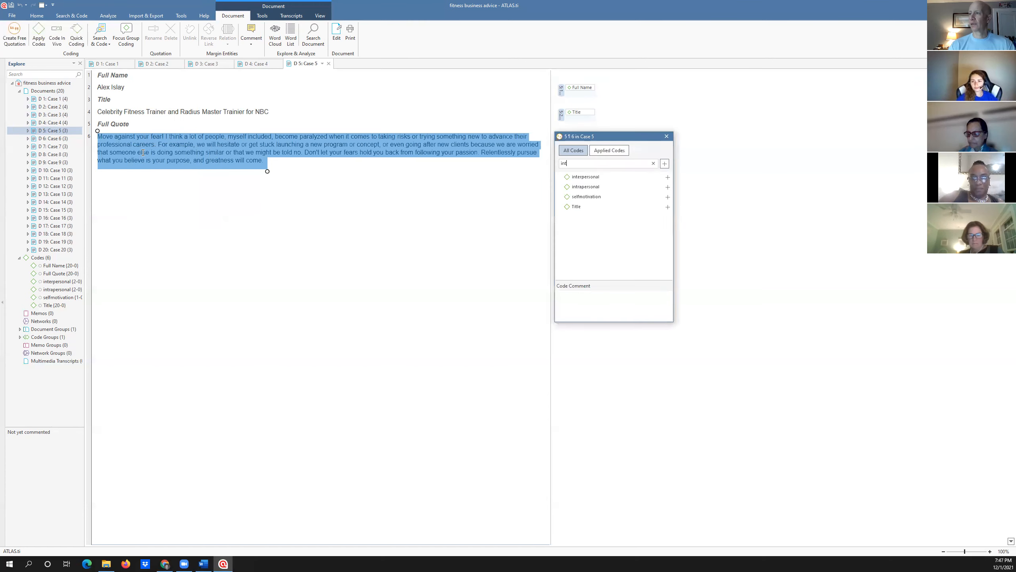
pyautogui.write('raper')
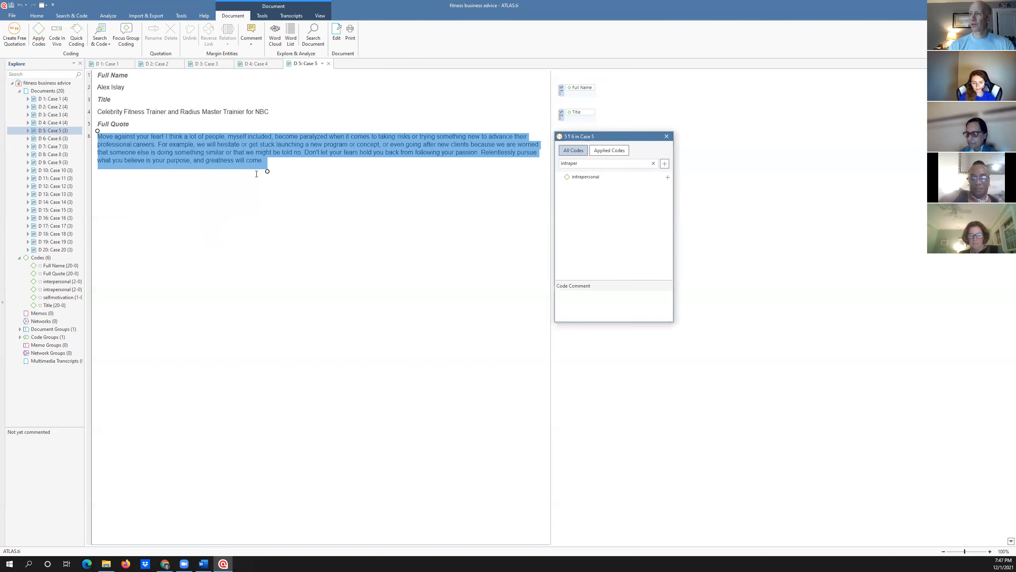
pyautogui.write('sonal')
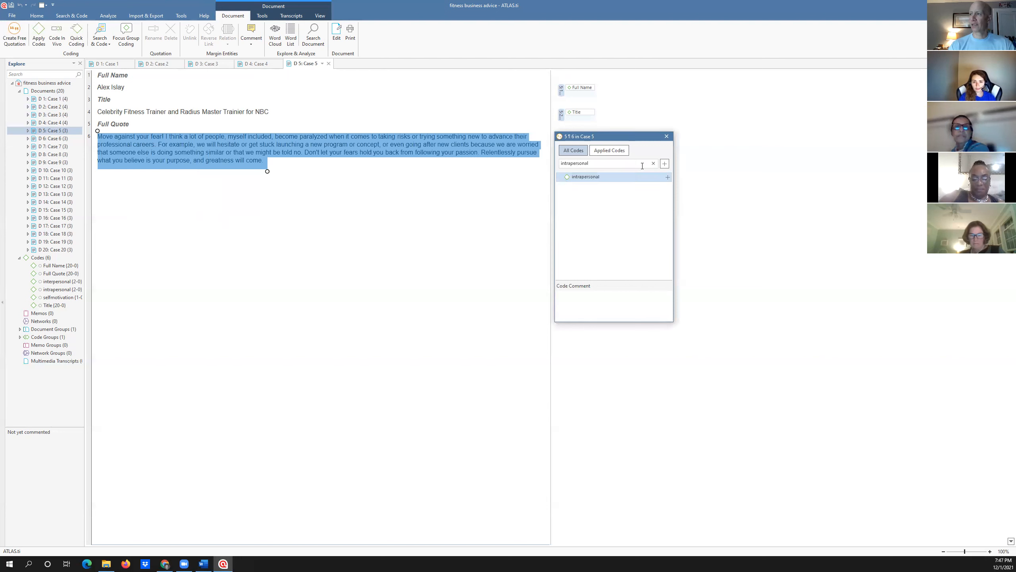
pyautogui.press('Return')
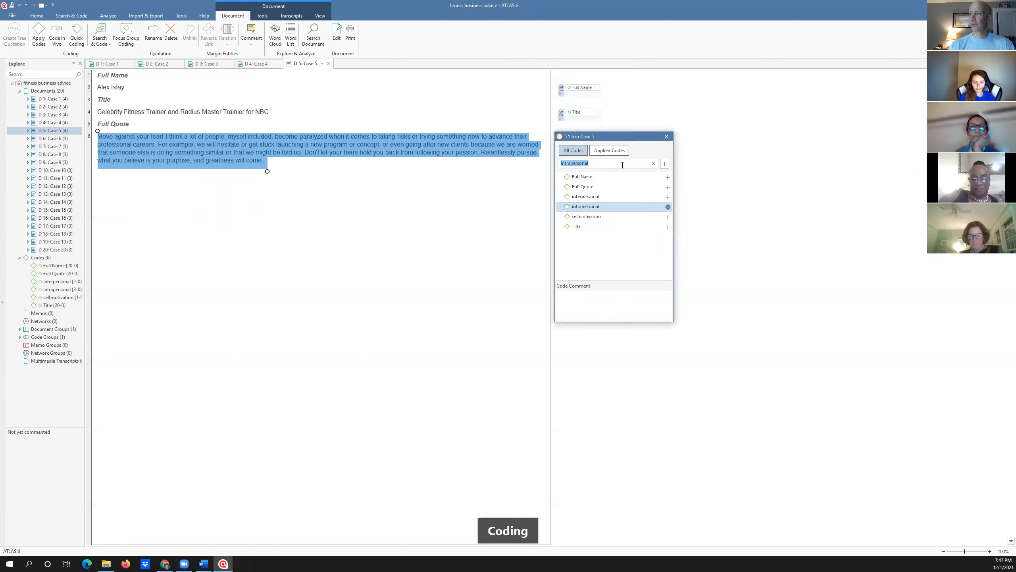
pyautogui.click(668, 218)
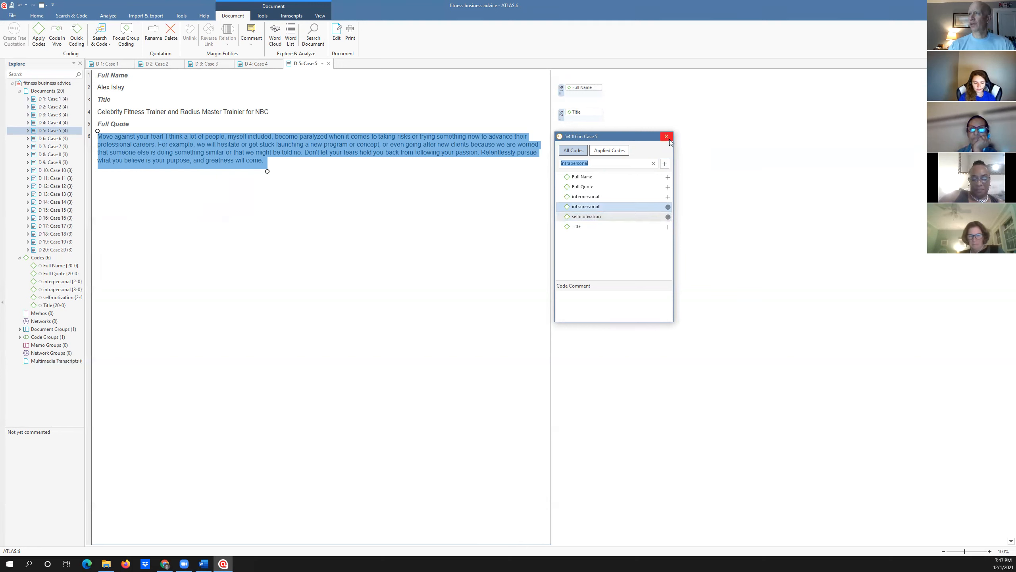
pyautogui.click(666, 137)
pyautogui.click(266, 161)
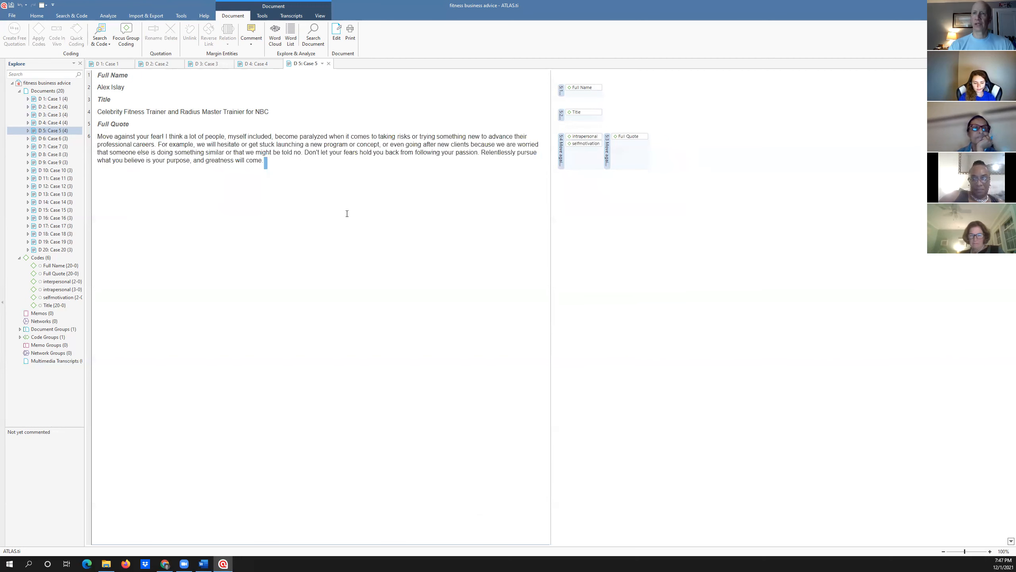
# Step: Open Case 6, apply the existing code "selfmotivation" to its entire Full Quote answer, and close the coding dialog
pyautogui.doubleClick(46, 139)
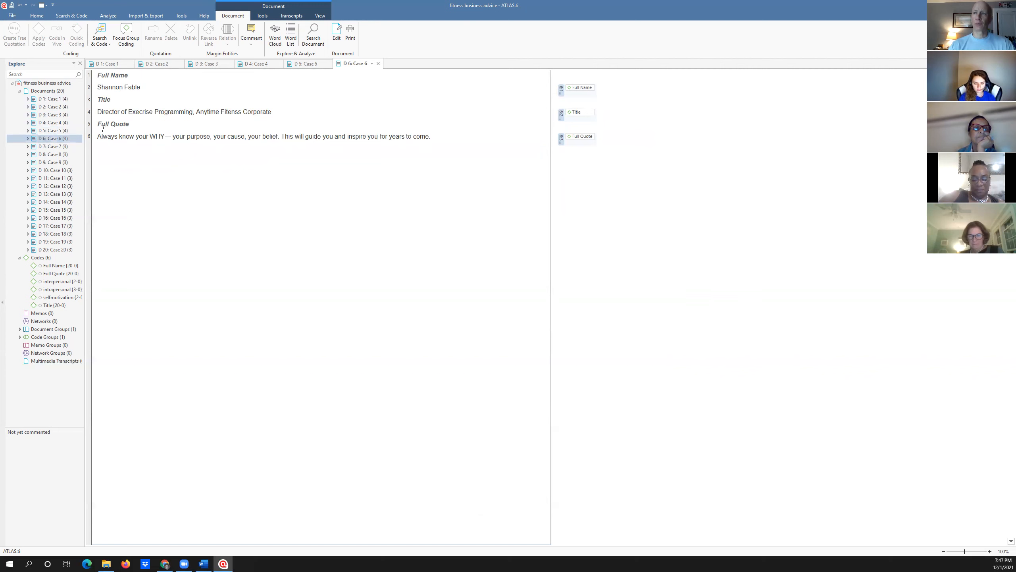
pyautogui.moveTo(431, 137); pyautogui.dragTo(98, 136)
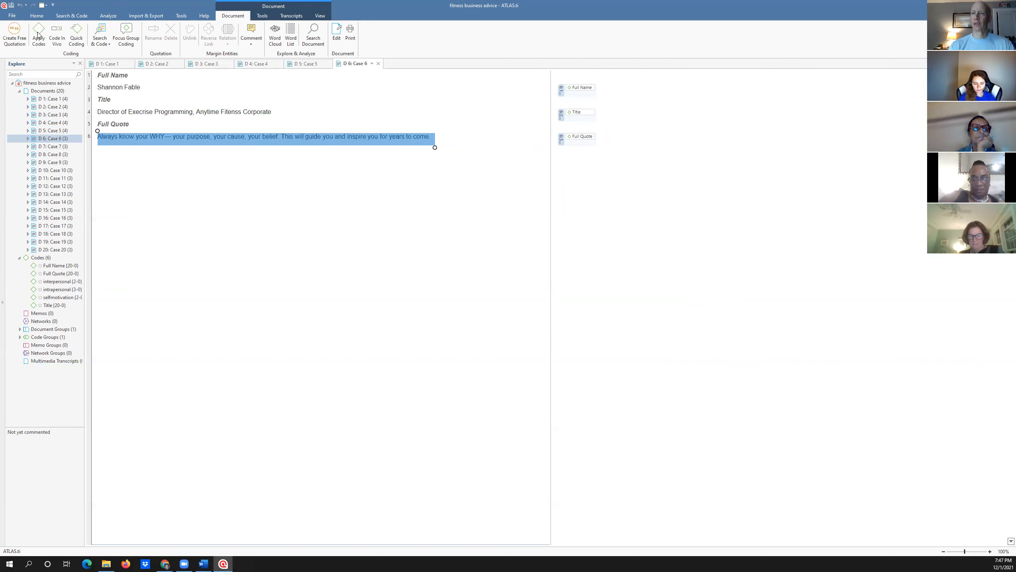
pyautogui.click(38, 35)
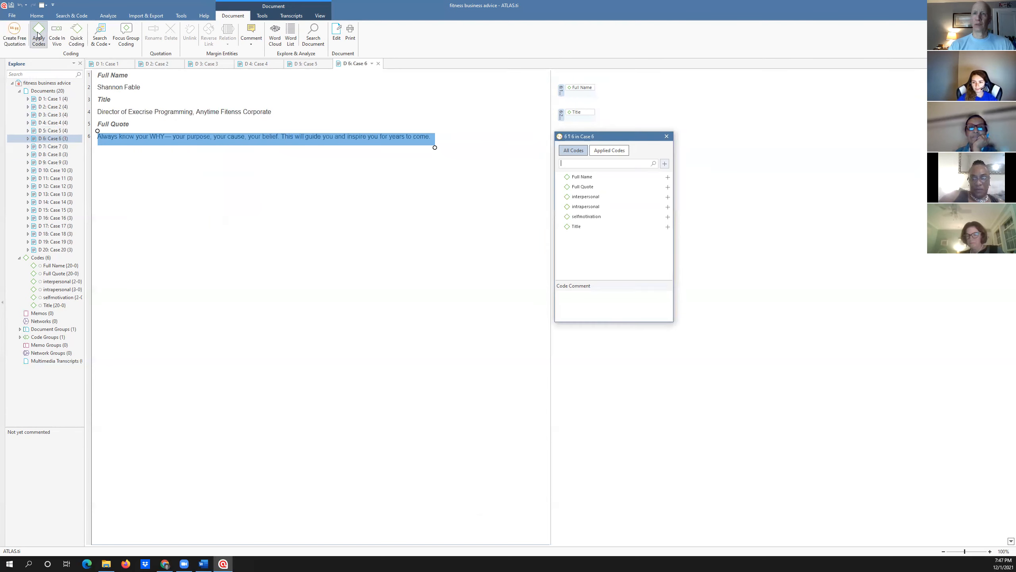
pyautogui.write('se')
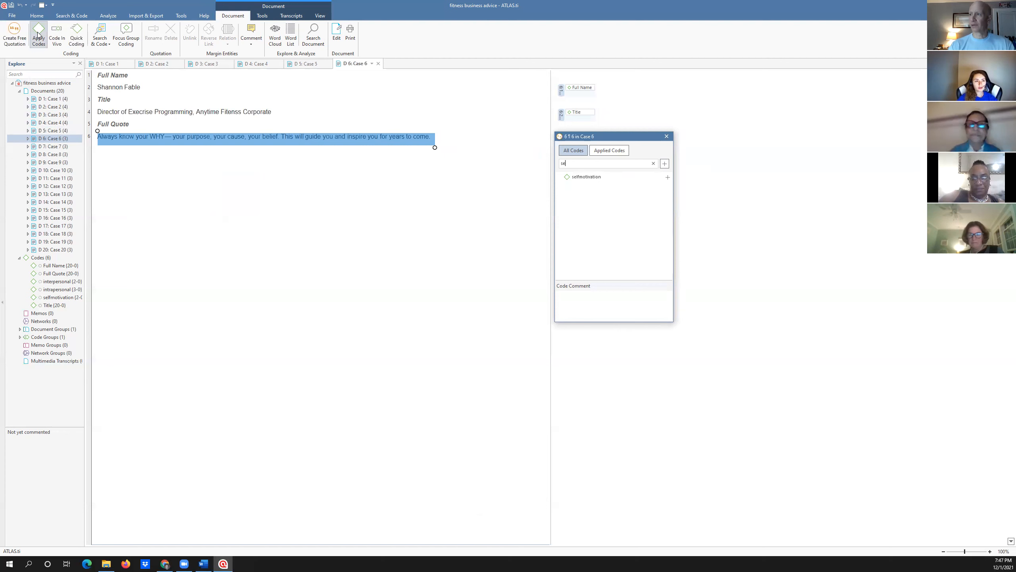
pyautogui.click(667, 177)
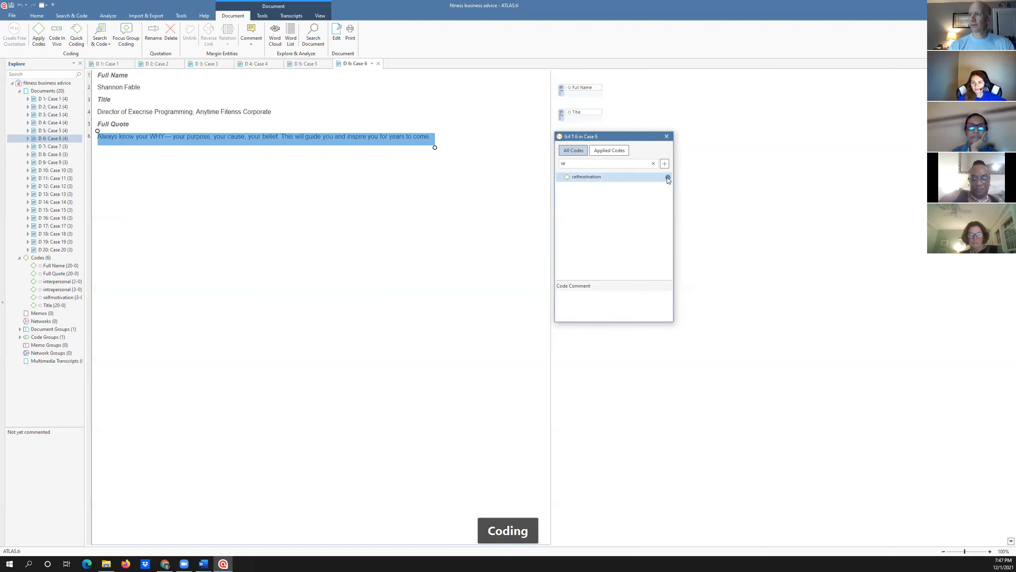
pyautogui.click(461, 202)
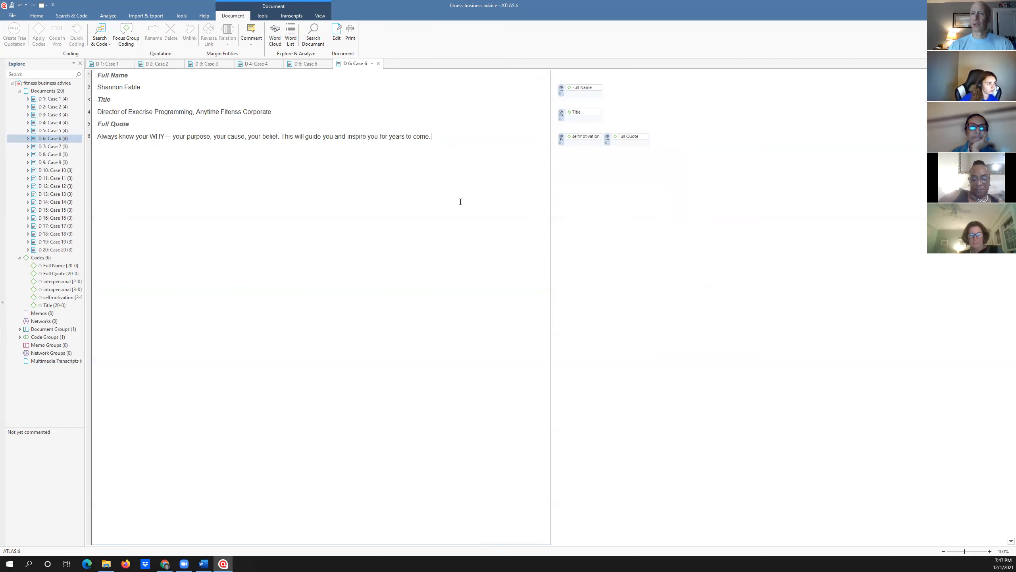
# Step: Open Case 7, apply a new code "self care" to its entire Full Quote answer, and close the coding dialog
pyautogui.doubleClick(47, 147)
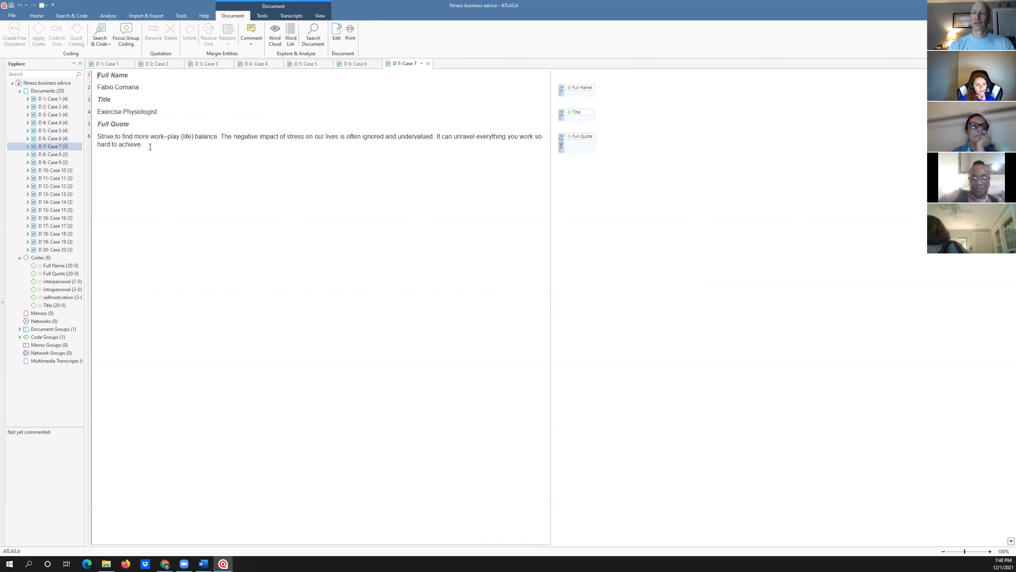
pyautogui.moveTo(150, 147); pyautogui.dragTo(97, 137)
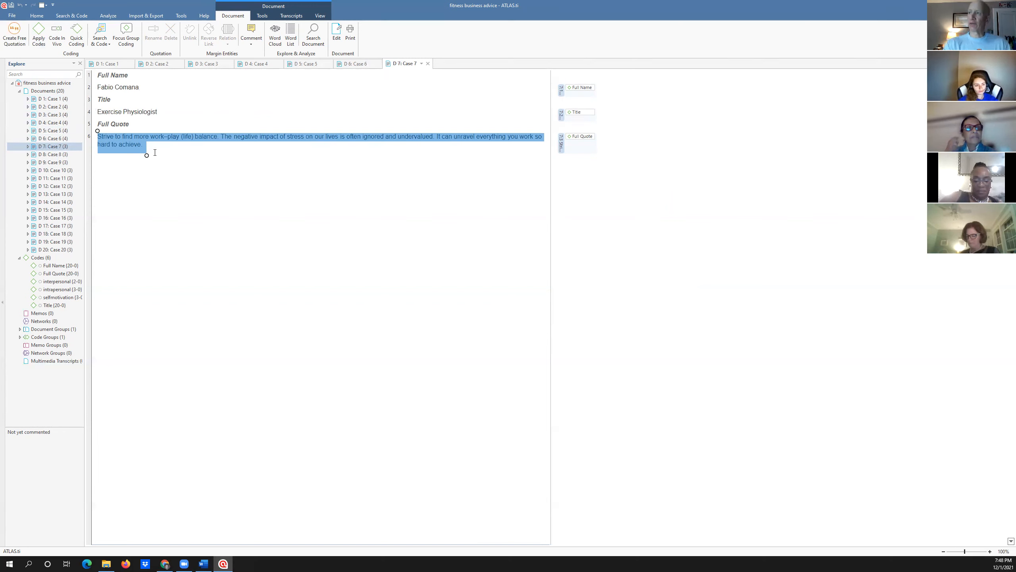
pyautogui.rightClick(130, 148)
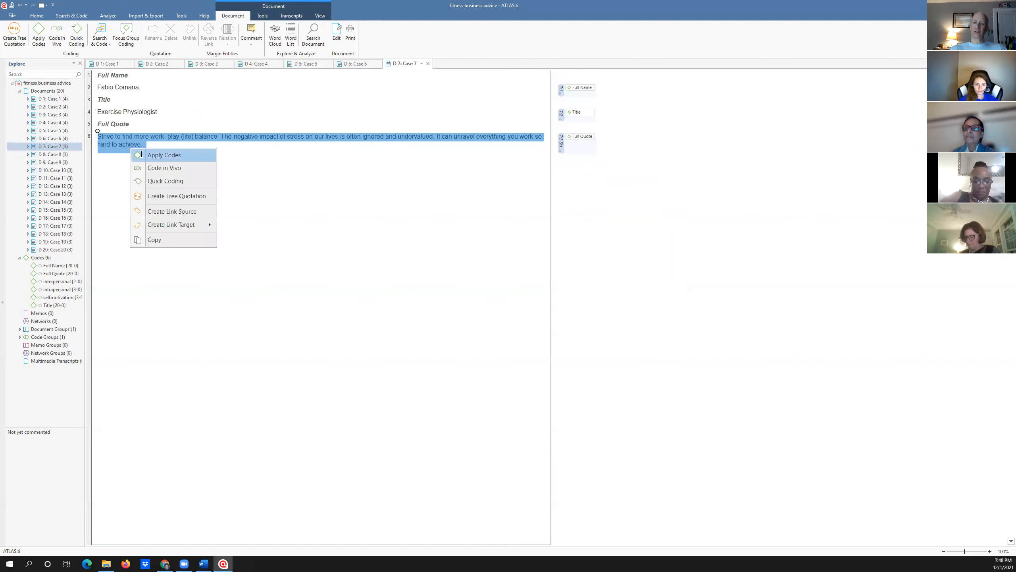
pyautogui.click(141, 154)
pyautogui.write('self ca')
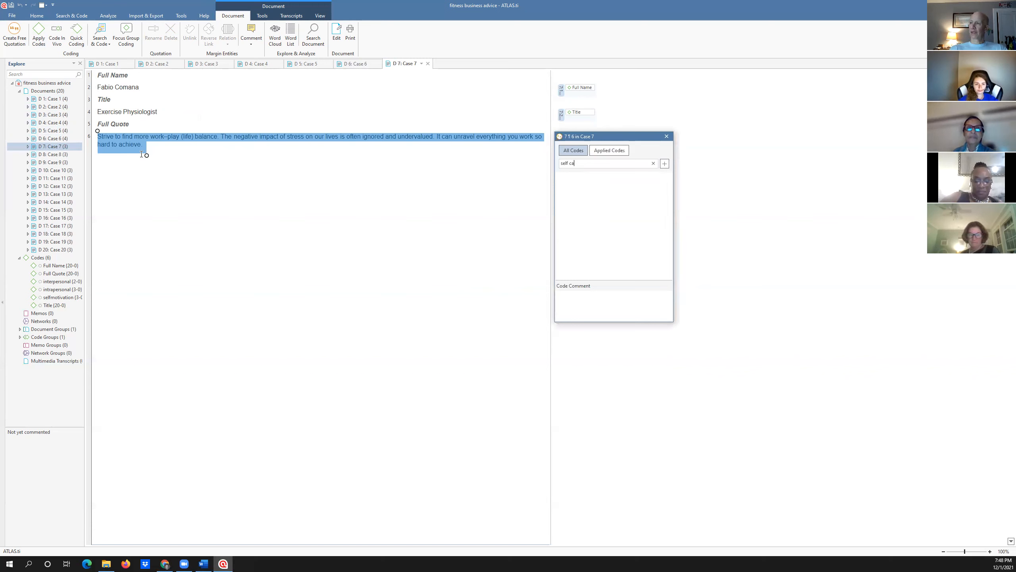
pyautogui.write('re')
pyautogui.press('Return')
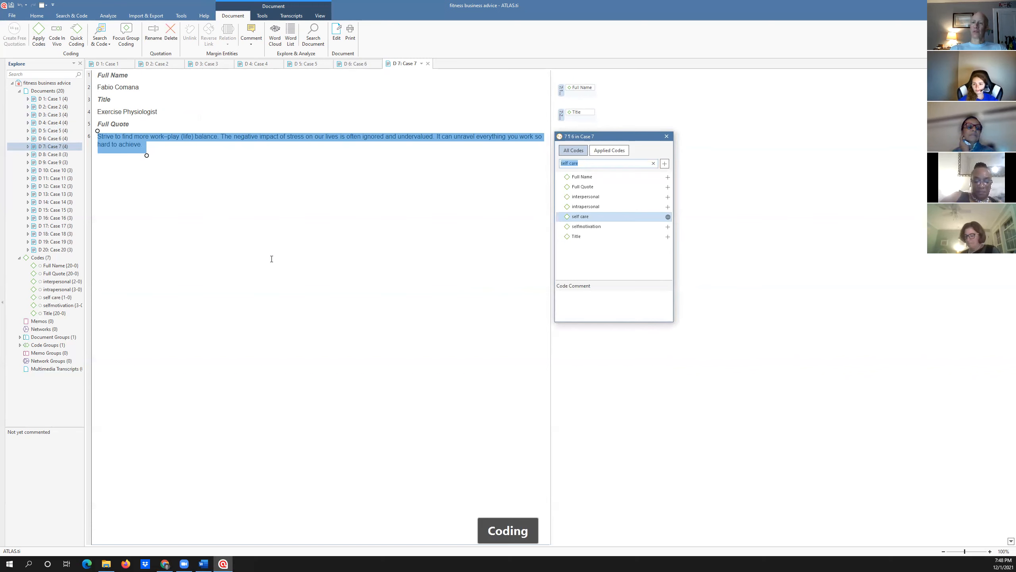
pyautogui.click(271, 259)
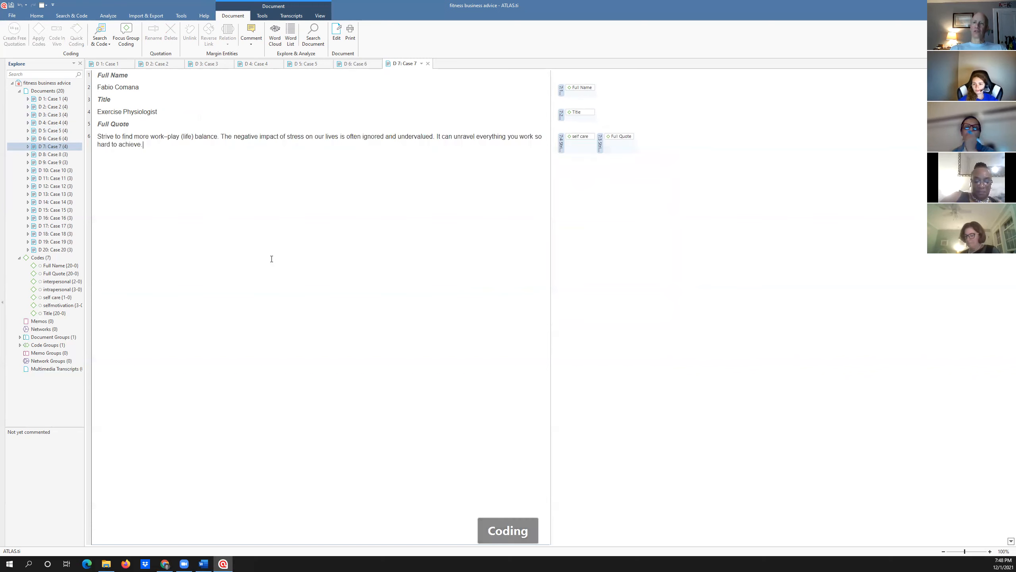
# Step: Open Case 8 and apply the existing code "interpersonal" to the whole text of its Full Quote answer
pyautogui.doubleClick(33, 155)
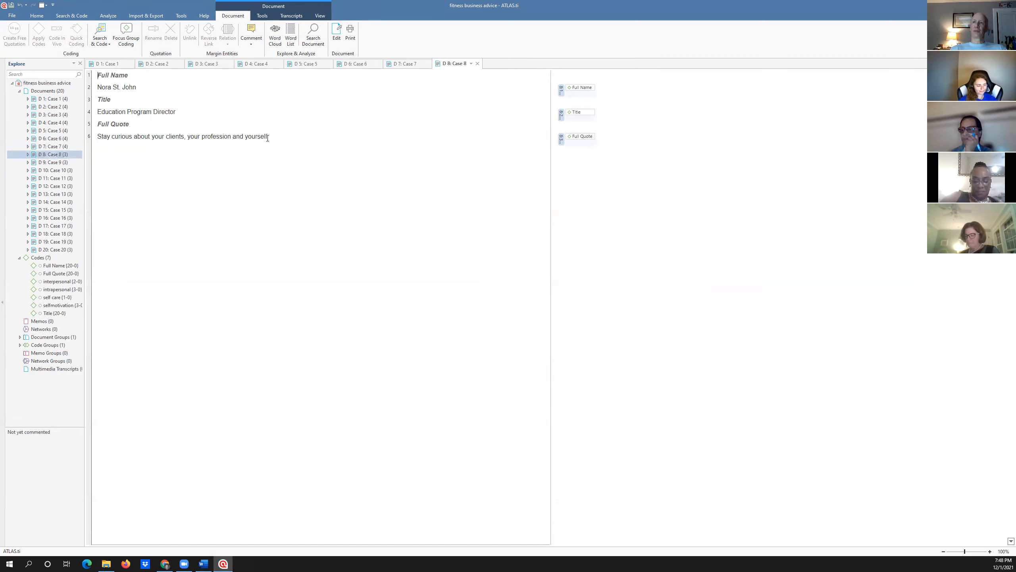
pyautogui.moveTo(271, 136); pyautogui.dragTo(97, 137)
pyautogui.rightClick(123, 142)
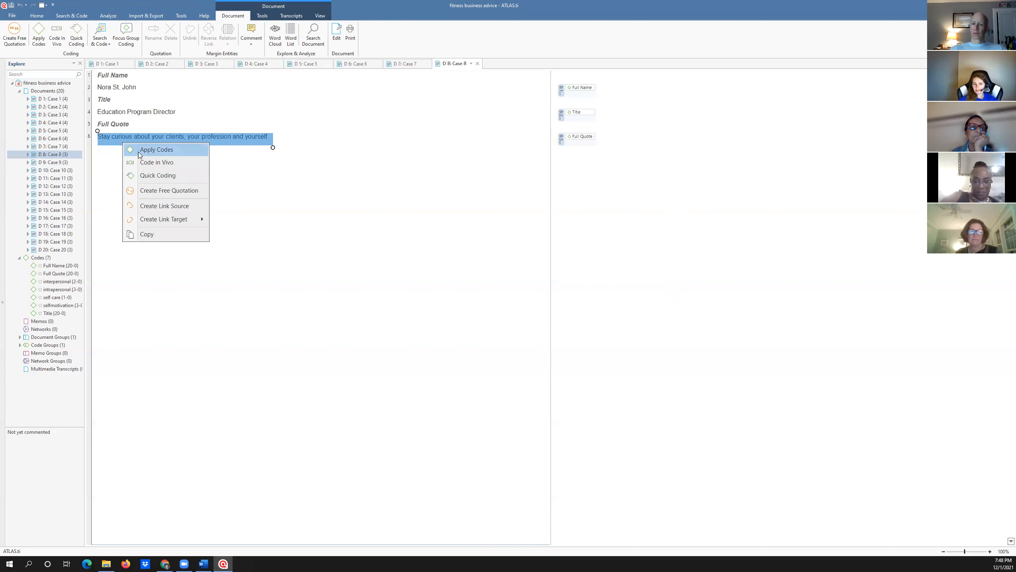
pyautogui.click(139, 152)
pyautogui.doubleClick(139, 151)
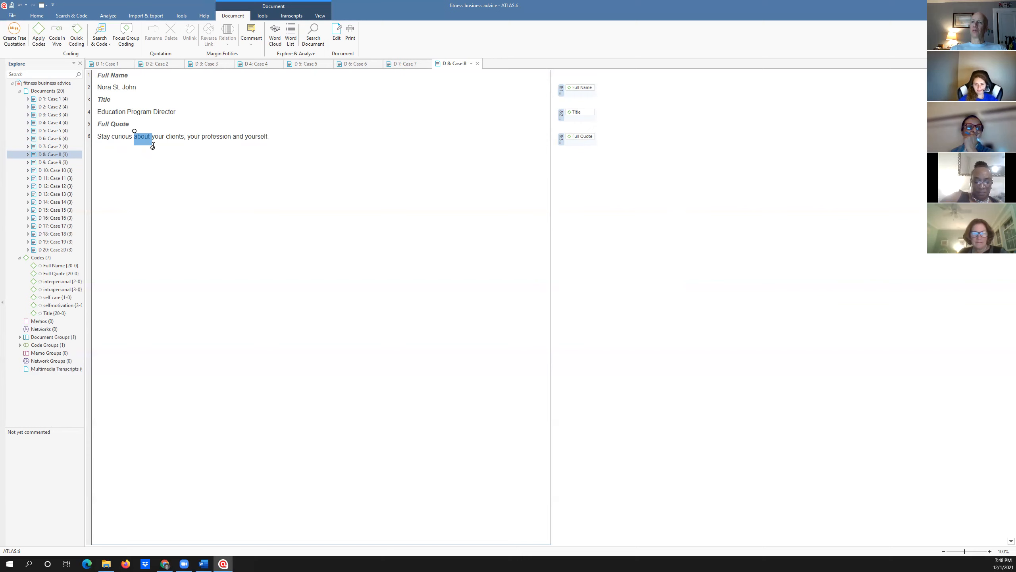
pyautogui.moveTo(270, 137); pyautogui.dragTo(94, 139)
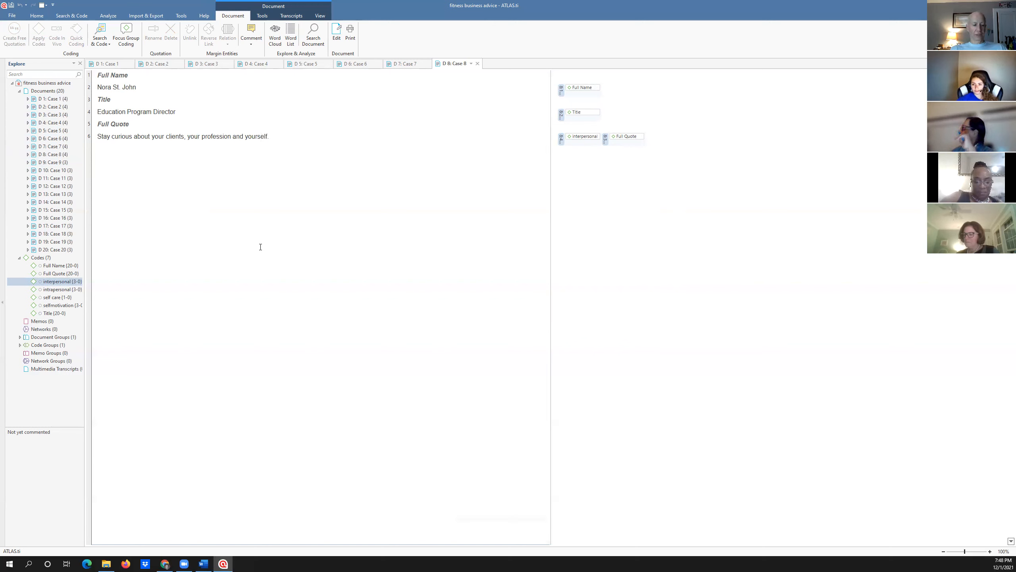
# Step: Undo the last coding in Case 8 and attach the code "interpersonal" directly to the existing Full Quote quotation
pyautogui.hotkey('ctrl', 'z')
pyautogui.moveTo(44, 283); pyautogui.dragTo(561, 144)
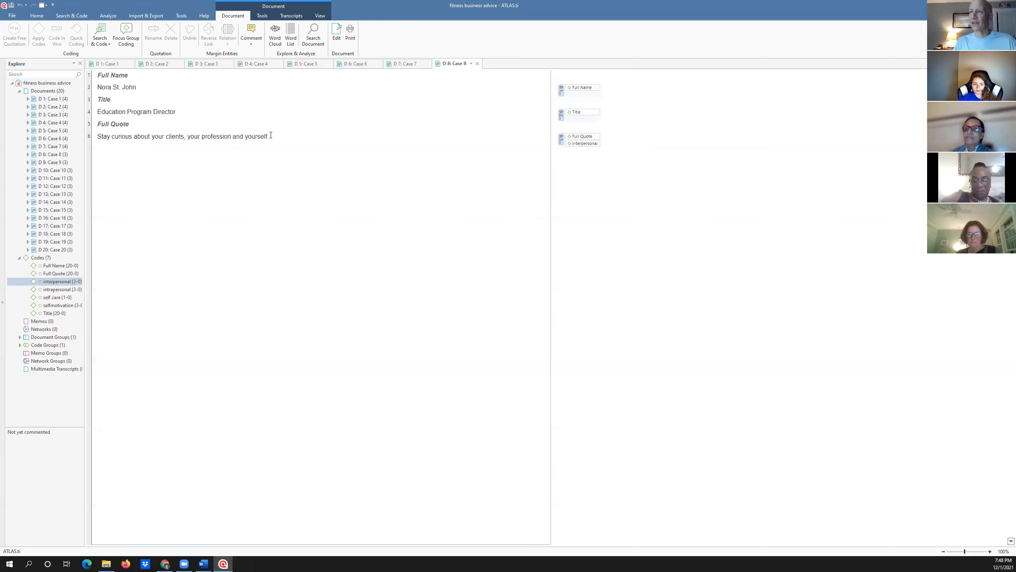
pyautogui.click(561, 143)
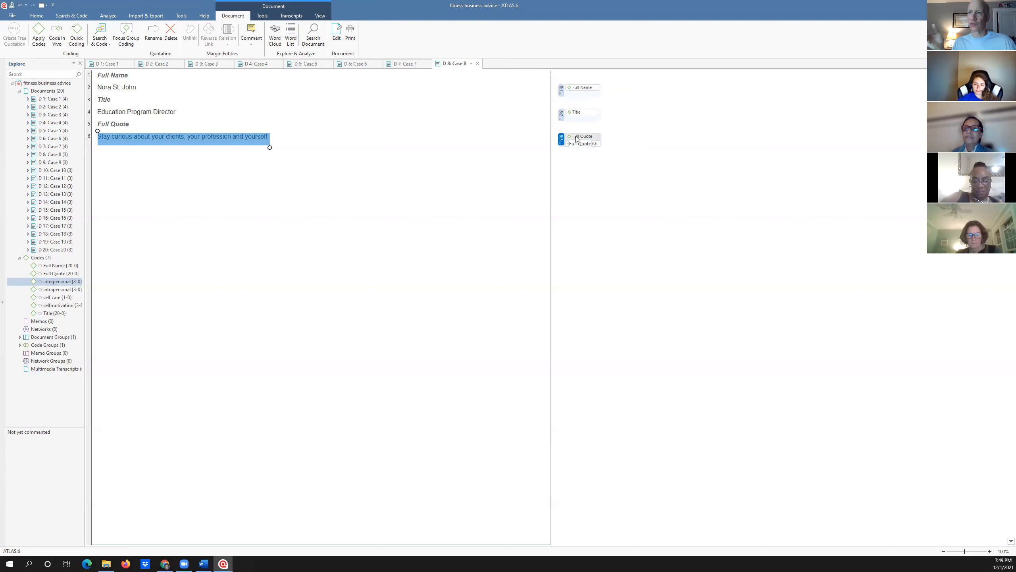
pyautogui.click(39, 211)
pyautogui.click(44, 194)
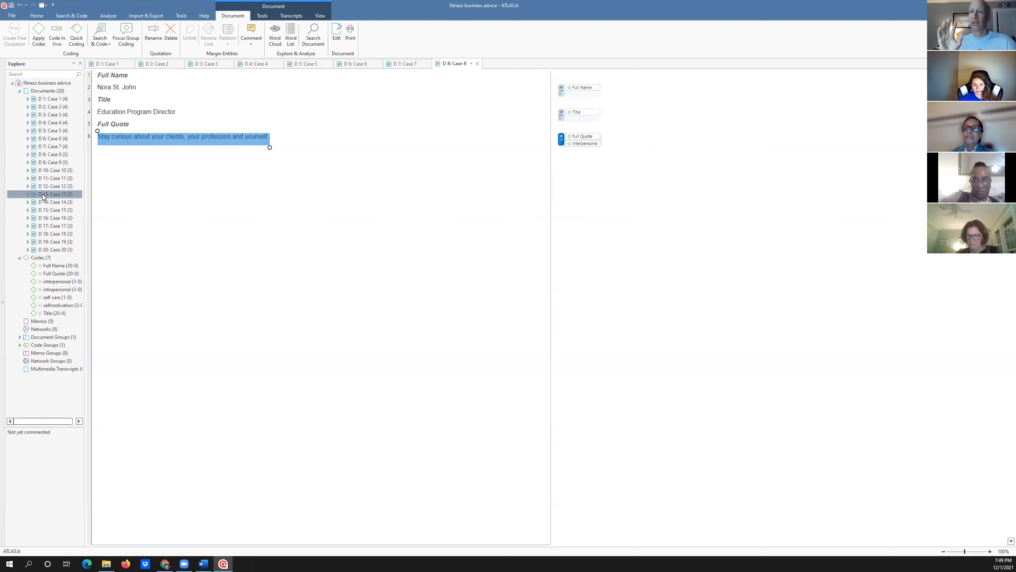
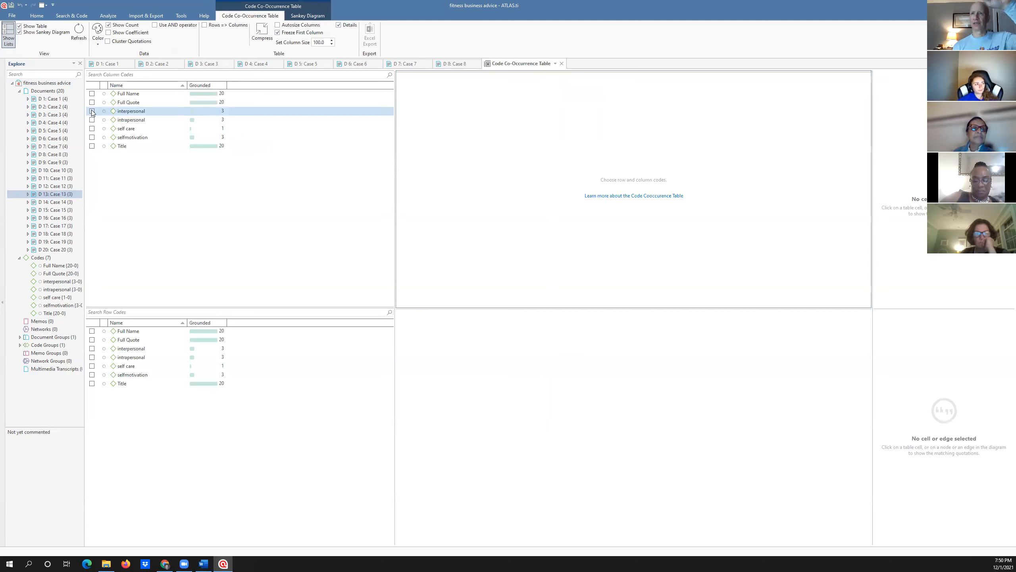
# Step: Build the co-occurrence table with interpersonal, intrapersonal and self care as column codes and those three plus selfmotivation as row codes
pyautogui.click(92, 112)
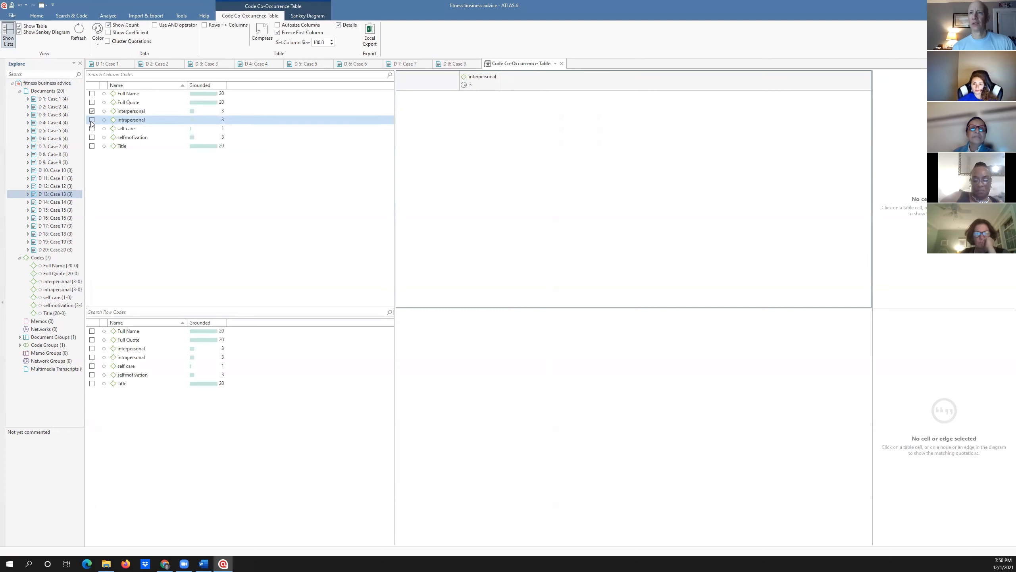
pyautogui.click(92, 120)
pyautogui.click(92, 128)
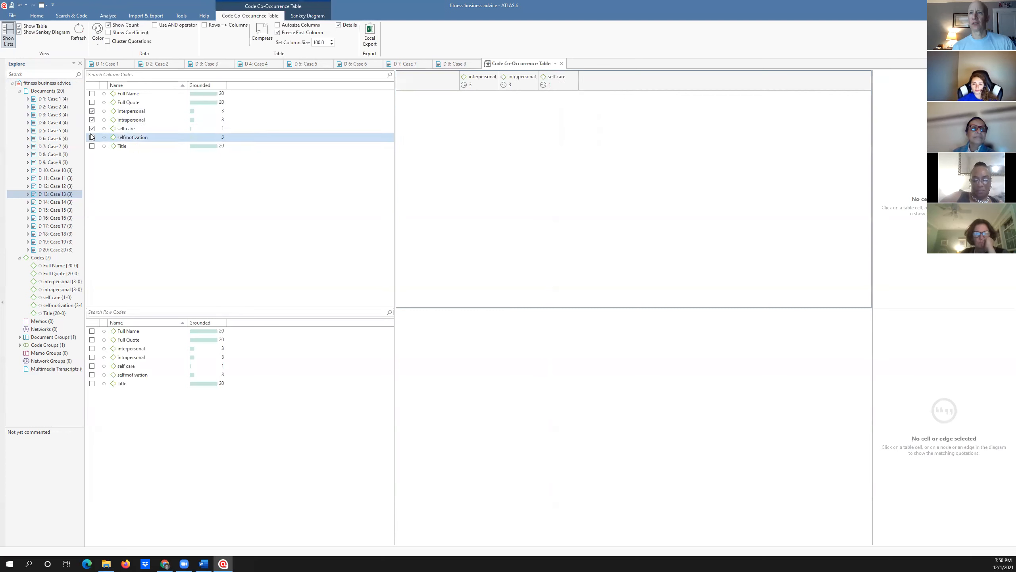
pyautogui.click(92, 348)
pyautogui.click(92, 357)
pyautogui.click(92, 366)
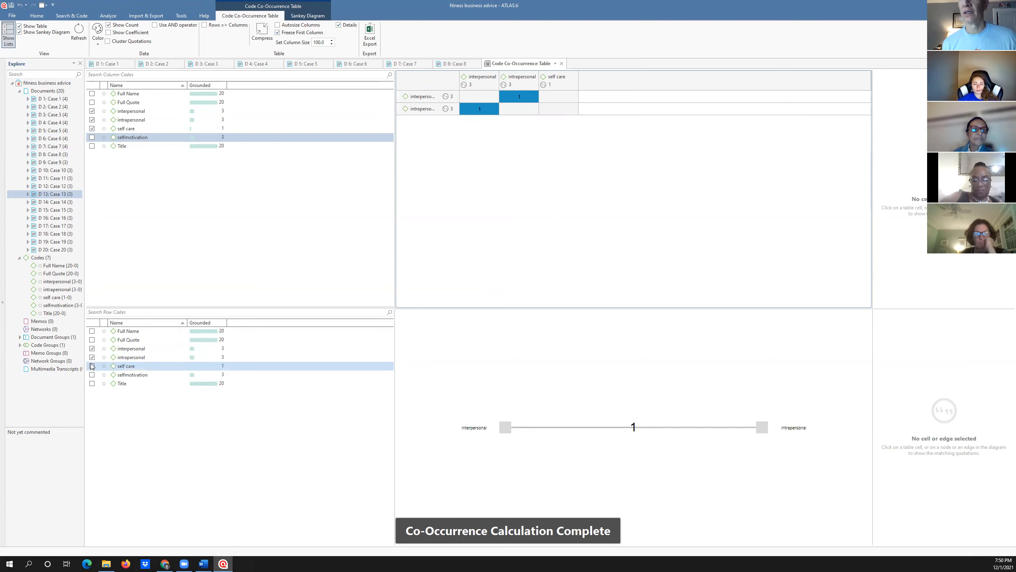
pyautogui.click(92, 374)
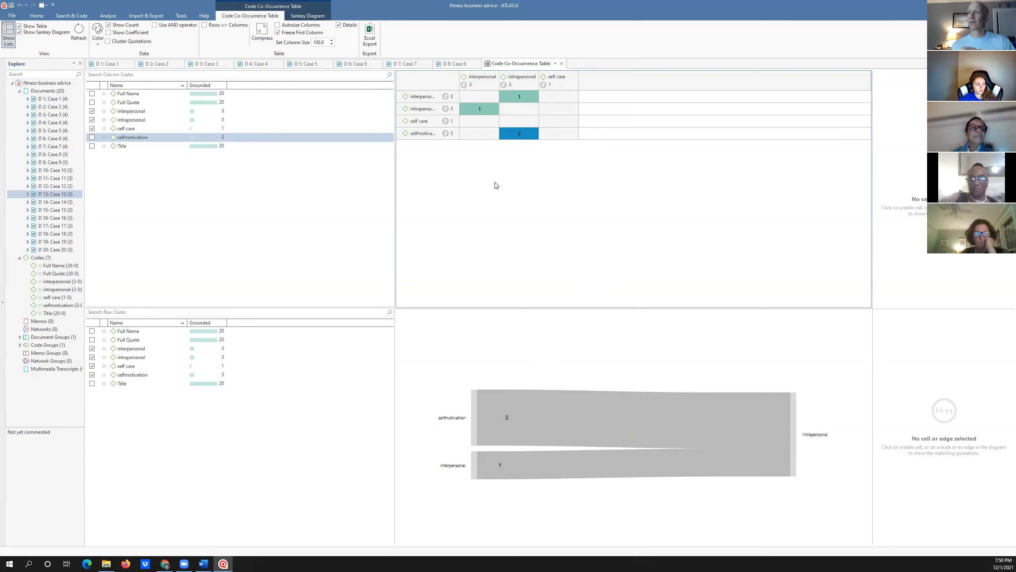
pyautogui.click(507, 138)
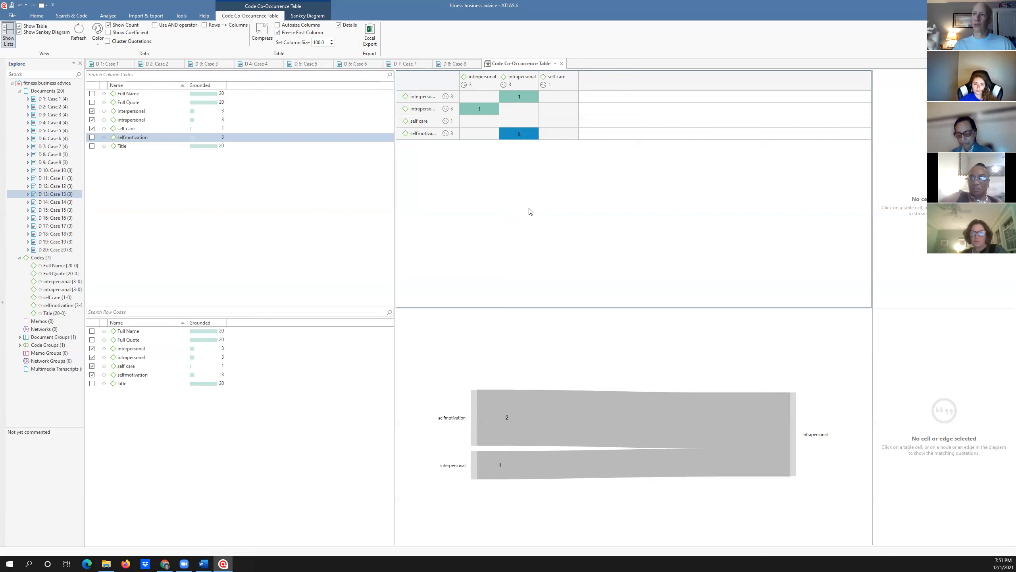
# Step: Export the code co-occurrence table to Excel, then close the exported workbook and Excel
pyautogui.click(367, 37)
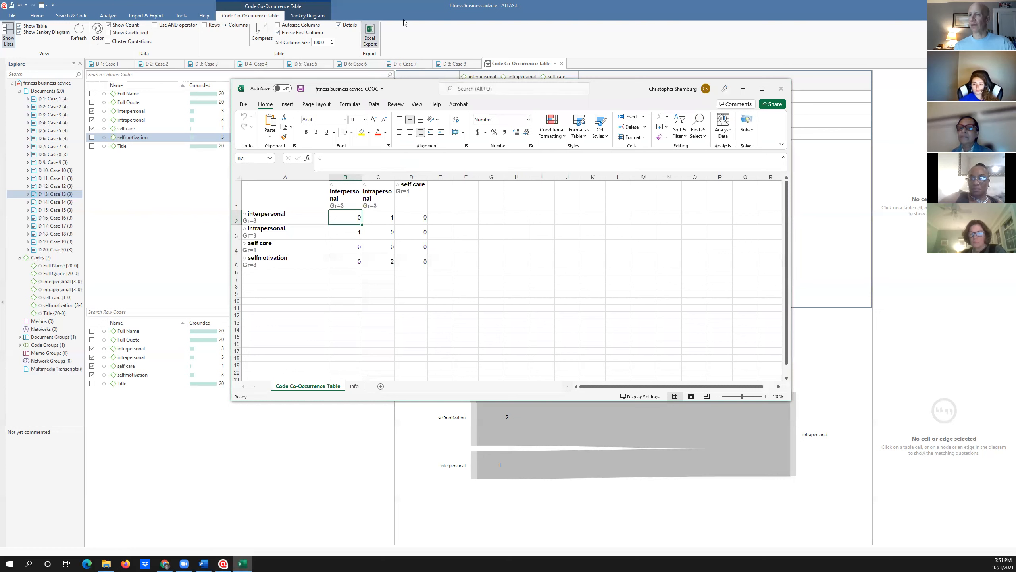
pyautogui.click(782, 90)
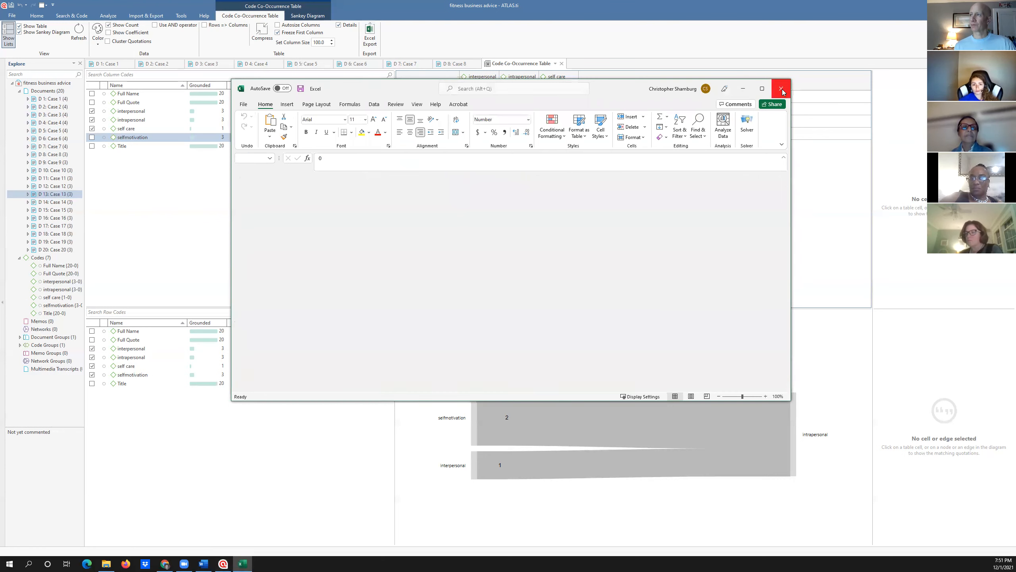
pyautogui.click(782, 90)
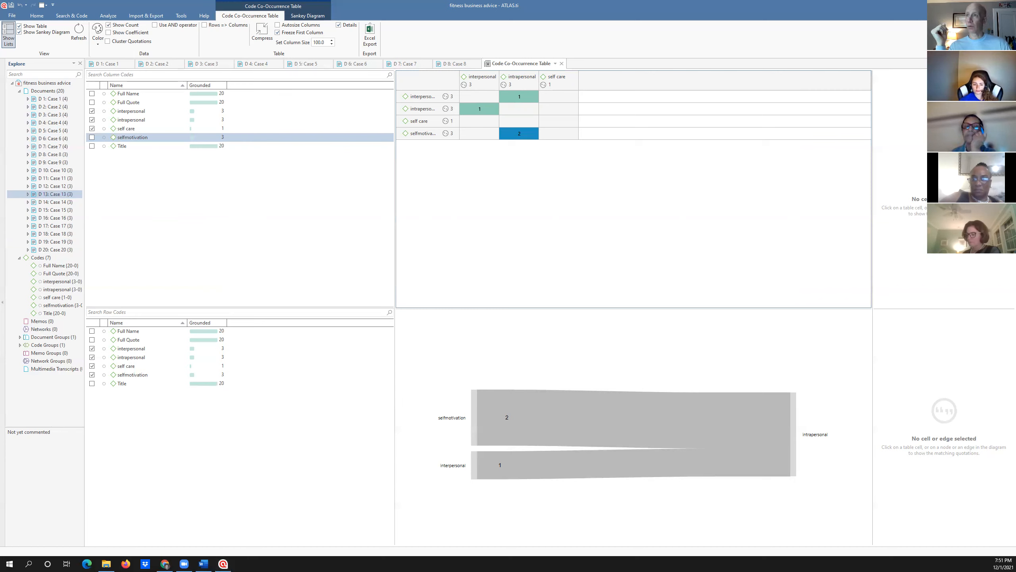
# Step: Close the current project and reopen "fitness business advice" from the project list
pyautogui.click(1006, 5)
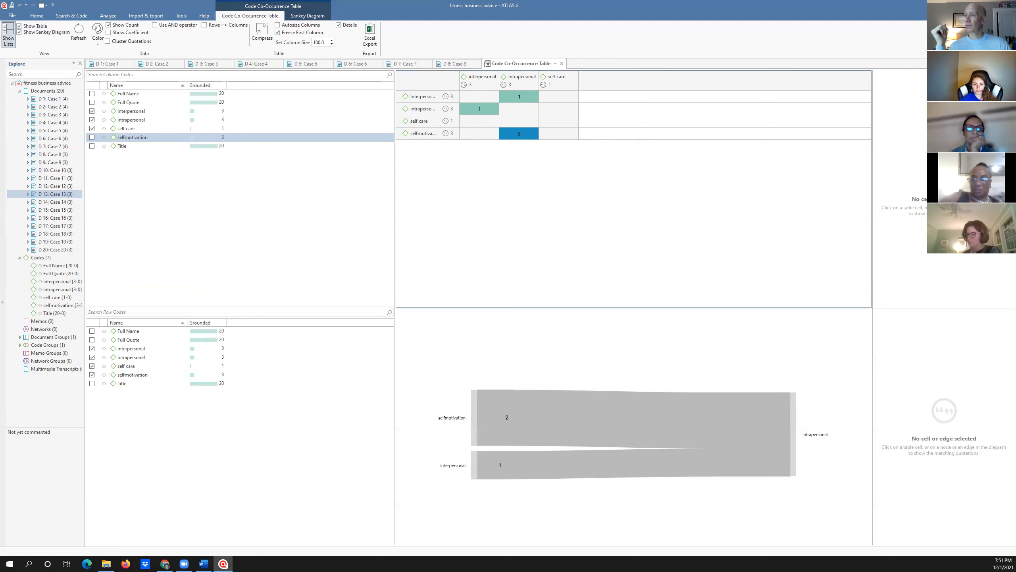
pyautogui.press('Return')
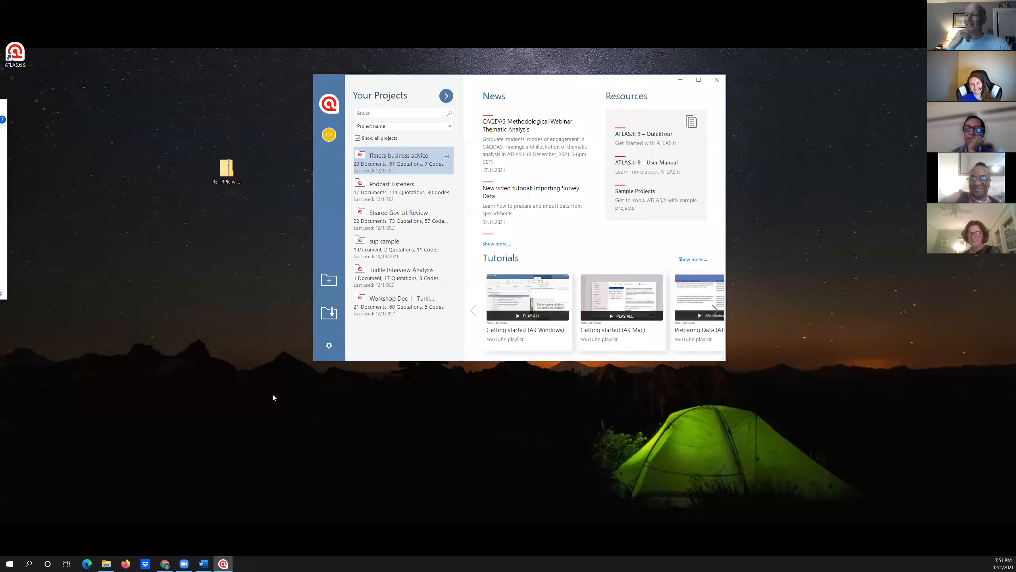
pyautogui.doubleClick(385, 160)
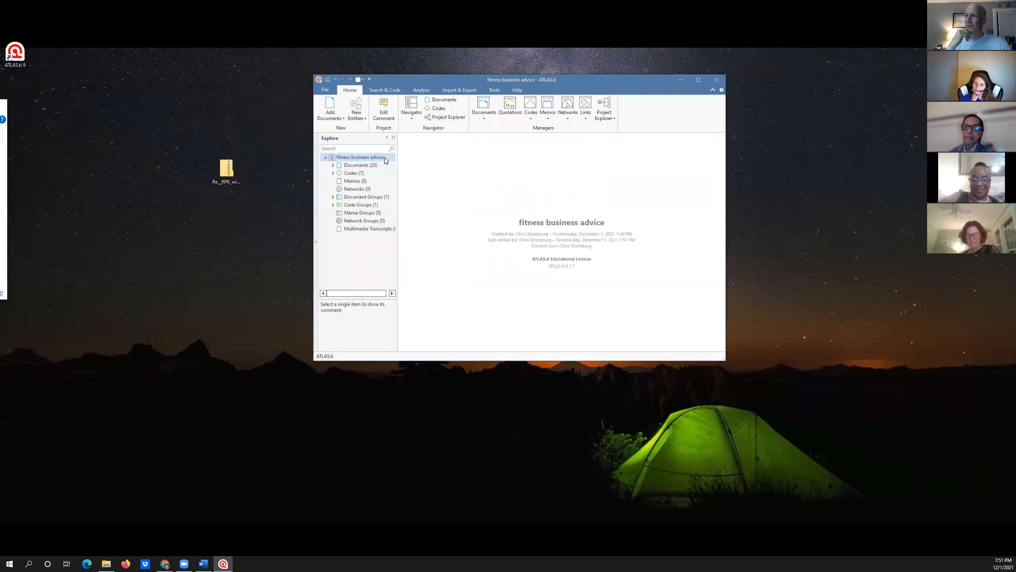
# Step: Open a new Code Co-Occurrence Table and choose interpersonal, intrapersonal, self care and selfmotivation as its column codes
pyautogui.click(426, 92)
pyautogui.click(361, 110)
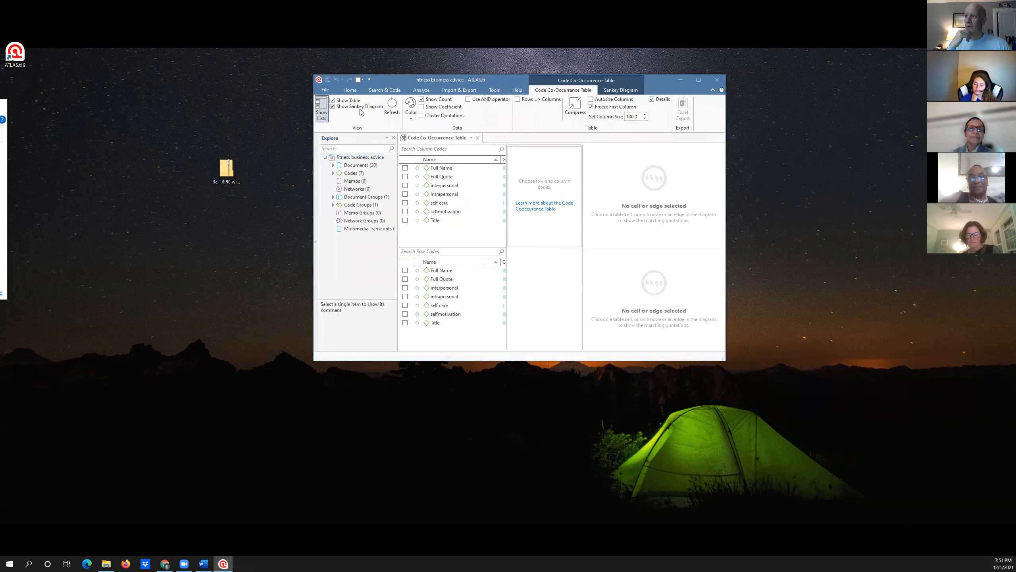
pyautogui.click(405, 185)
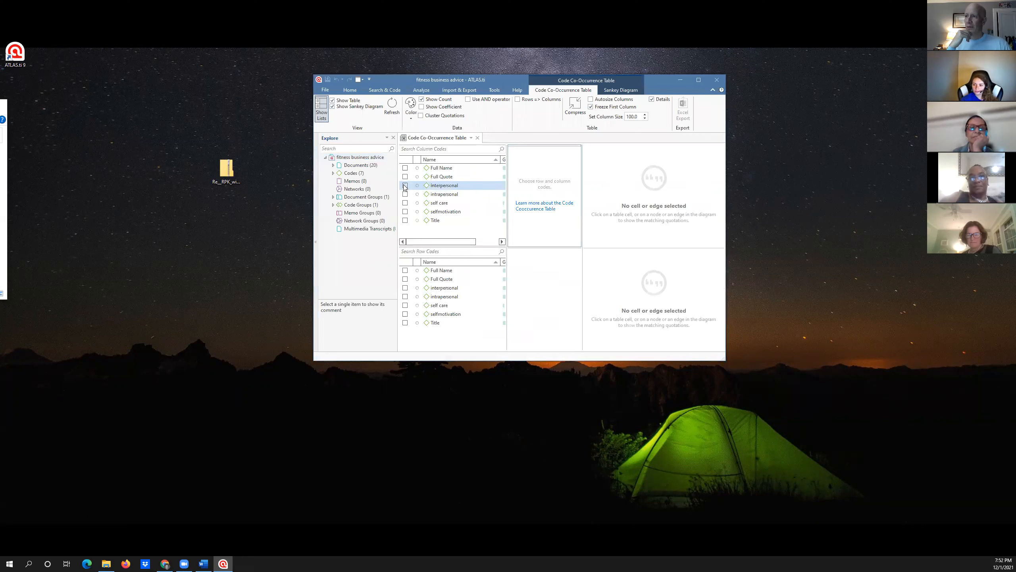
pyautogui.click(405, 194)
pyautogui.click(405, 203)
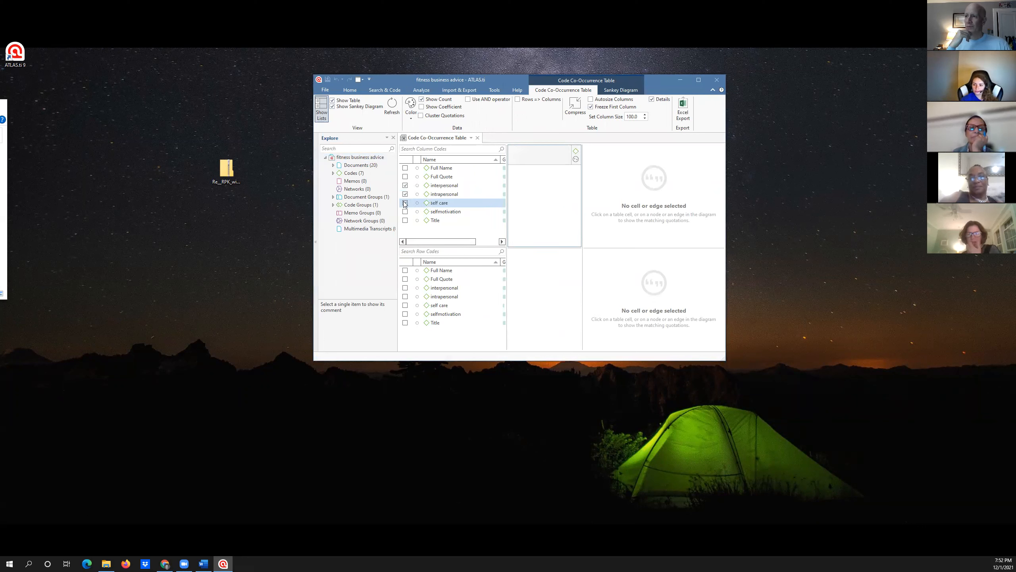
pyautogui.click(405, 211)
pyautogui.click(405, 212)
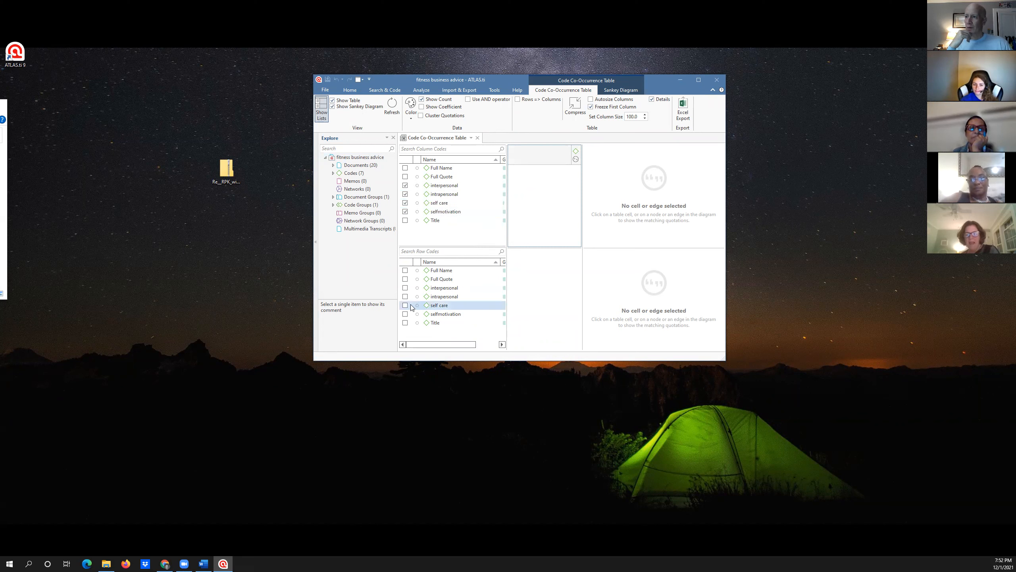
# Step: Choose interpersonal, intrapersonal, self care and selfmotivation as the table's row codes and maximize the project window
pyautogui.click(405, 287)
pyautogui.click(405, 296)
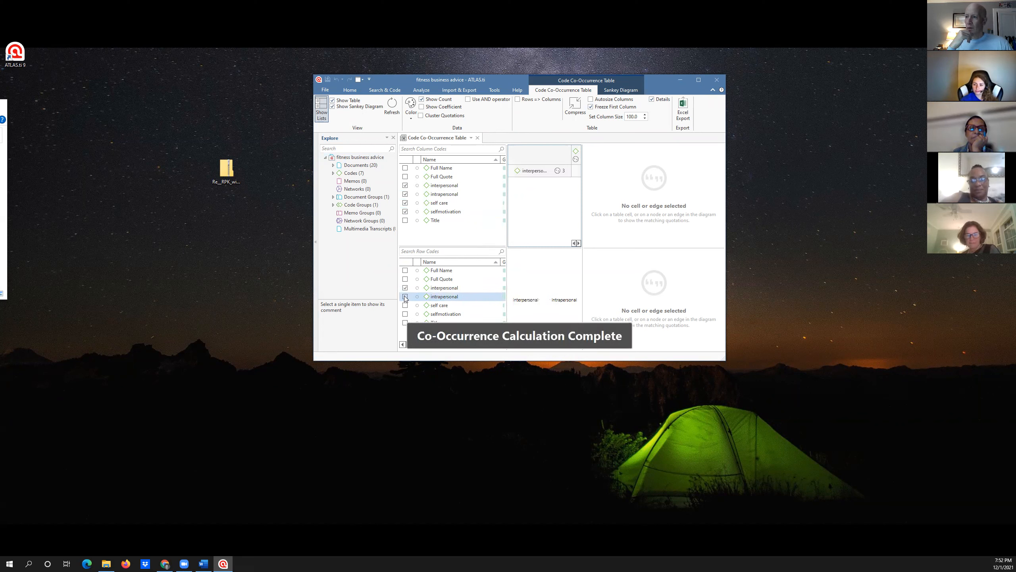
pyautogui.click(405, 305)
pyautogui.click(405, 314)
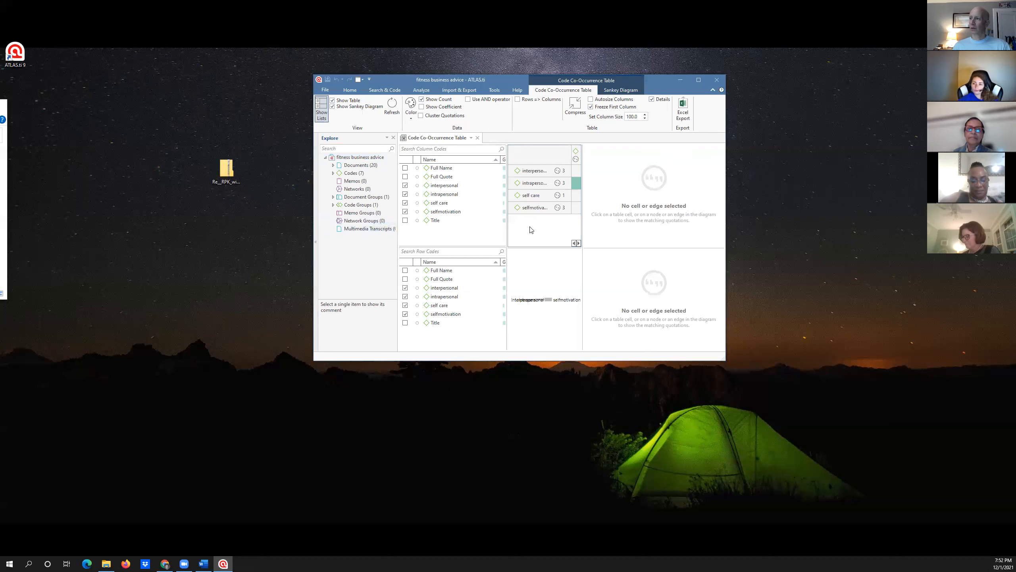
pyautogui.click(699, 80)
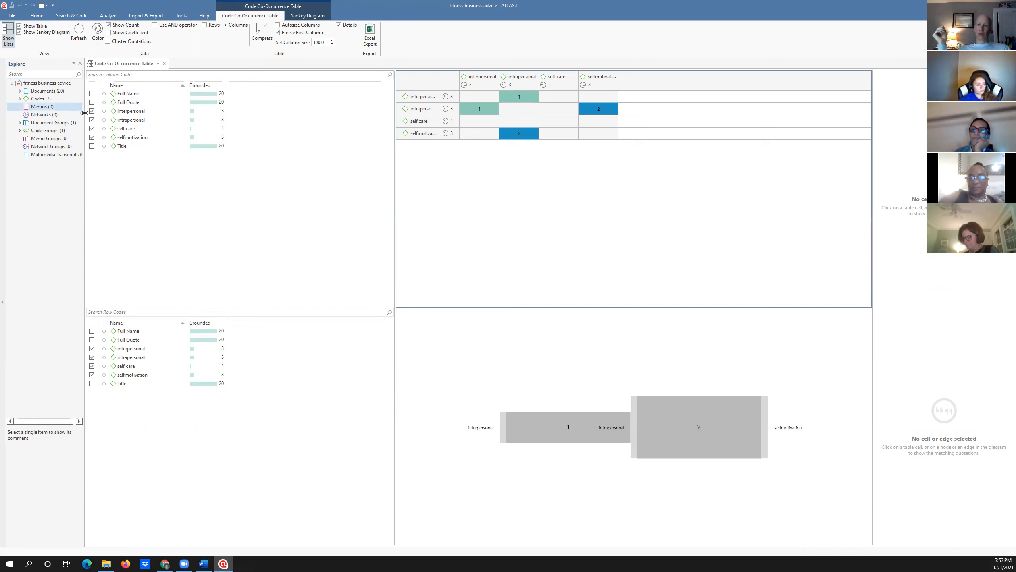
# Step: Remove selfmotivation from the column codes to compare the co-occurrence table without it, and add it back
pyautogui.click(91, 137)
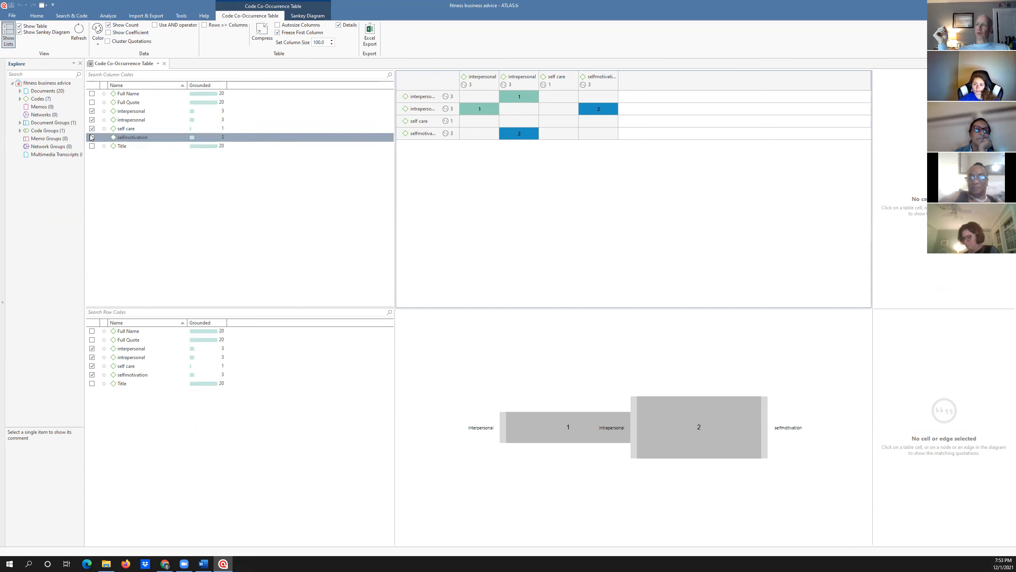
pyautogui.click(92, 138)
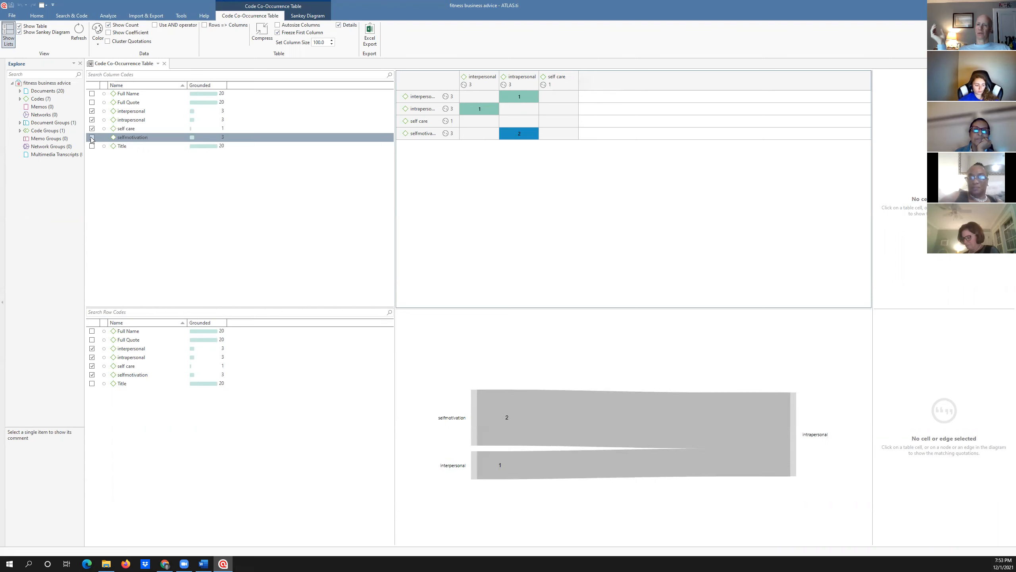
pyautogui.click(92, 137)
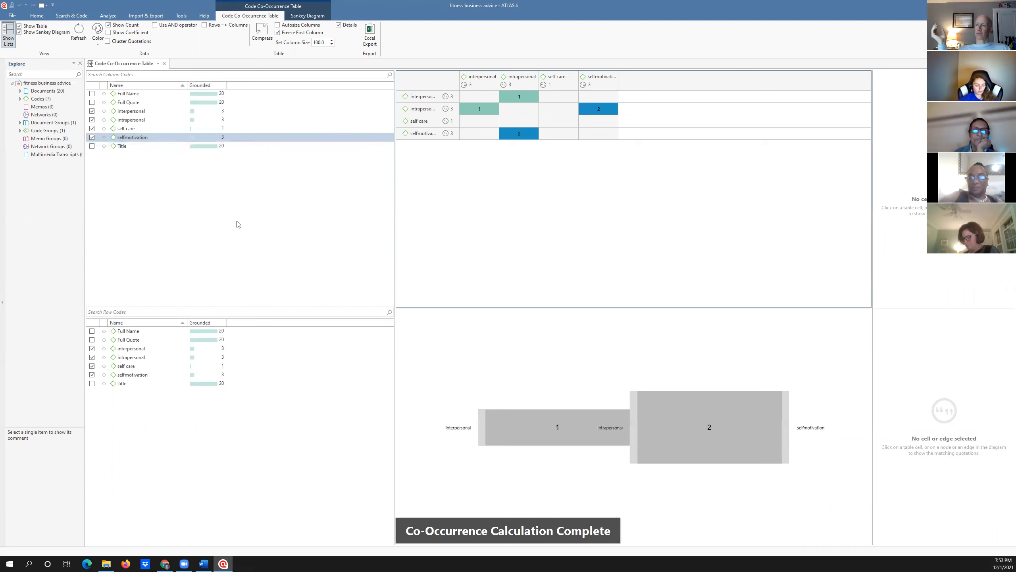